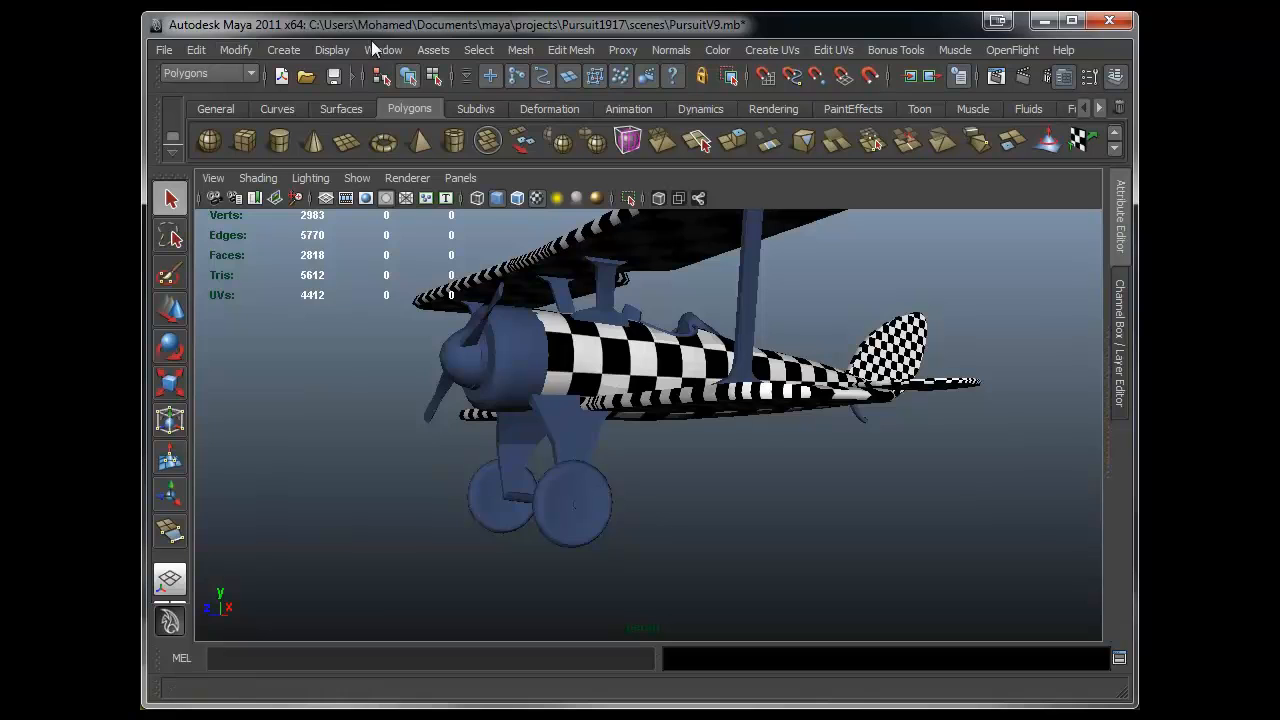
- Open the Hypershade and reposition its window over the viewport
{"action": "mouse_move", "coordinate": [454, 104]}
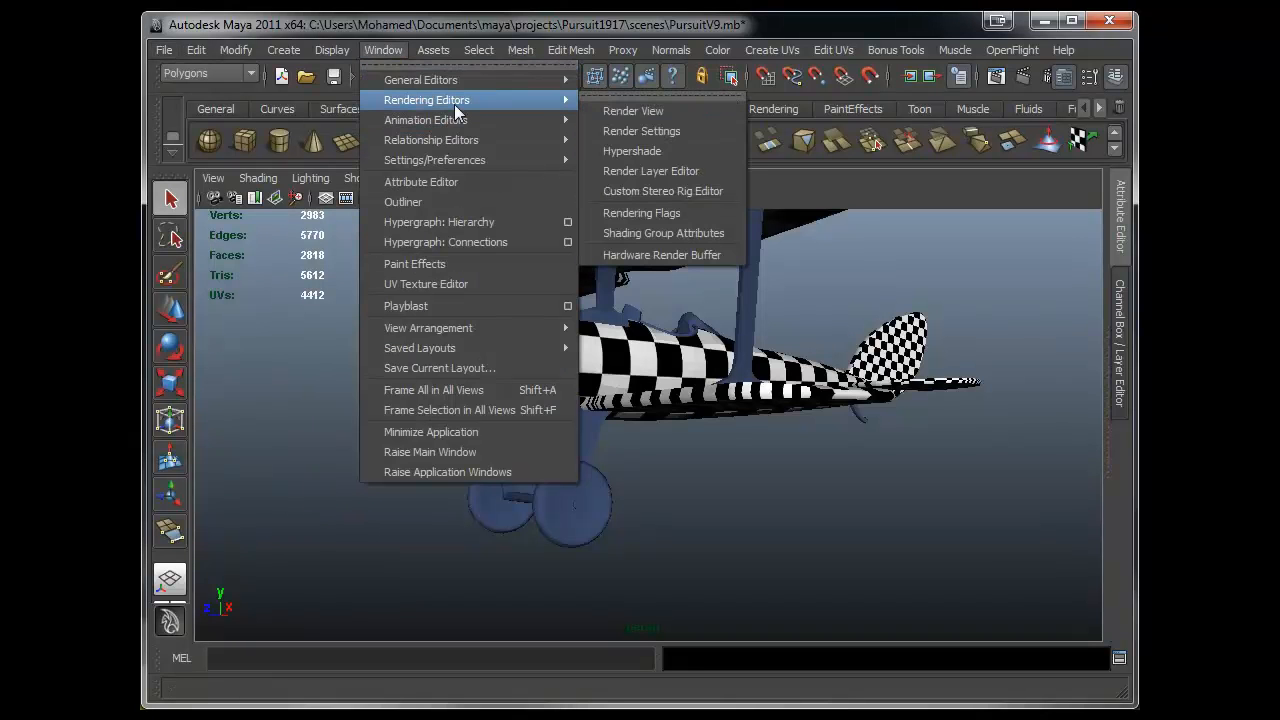
{"action": "left_click", "coordinate": [622, 153]}
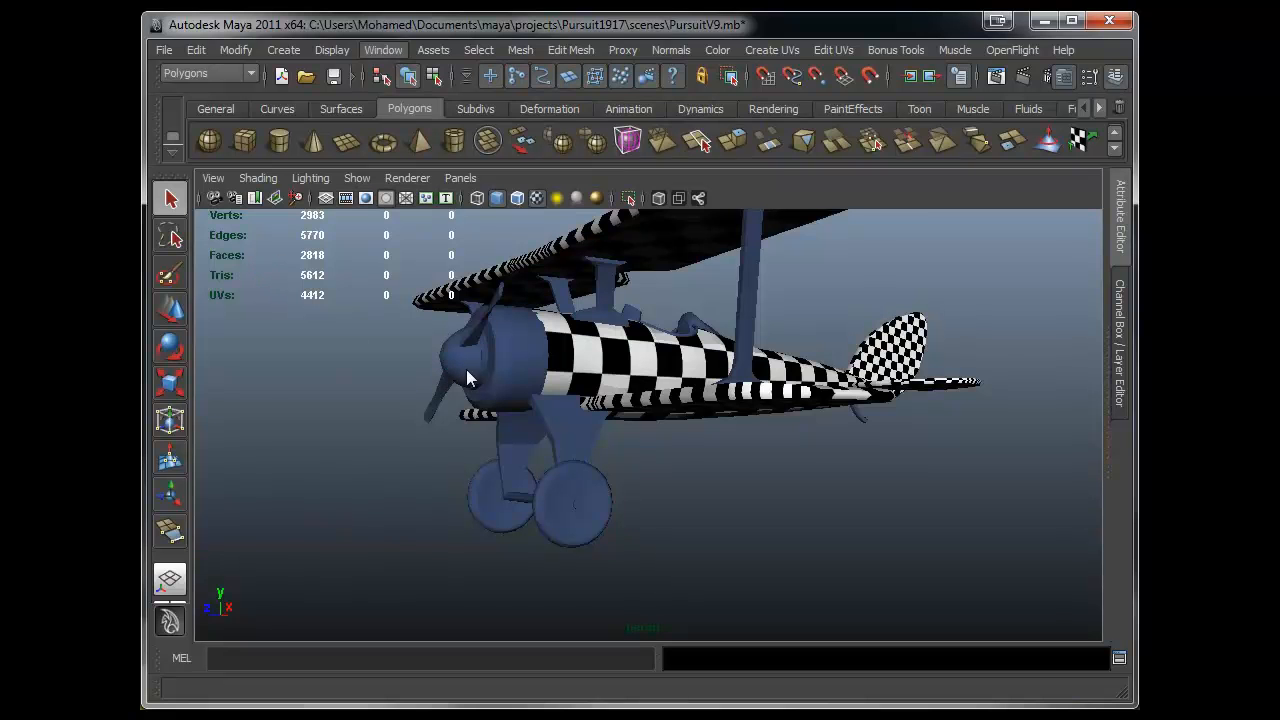
{"action": "left_click_drag", "start_coordinate": [908, 147], "coordinate": [512, 143]}
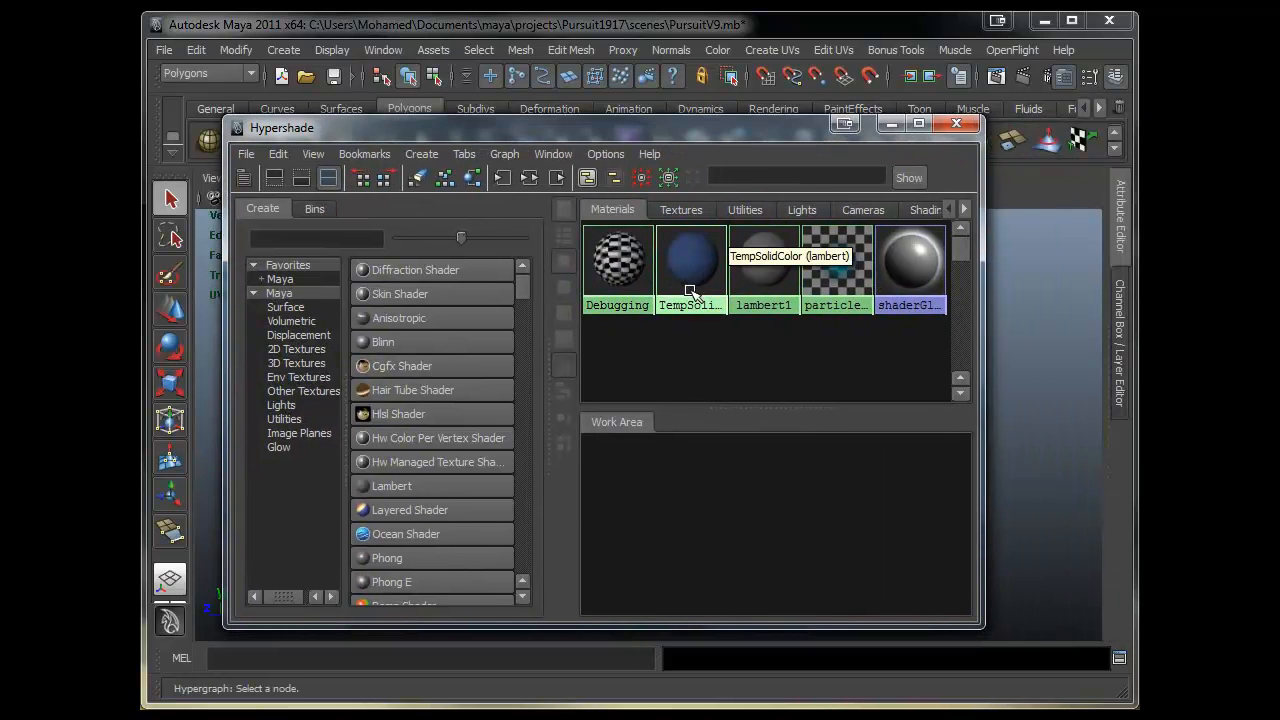
{"action": "left_click_drag", "start_coordinate": [603, 129], "coordinate": [1034, 142]}
{"action": "left_click_drag", "start_coordinate": [578, 291], "coordinate": [530, 330], "text": "alt"}
{"action": "left_click_drag", "start_coordinate": [990, 138], "coordinate": [599, 138]}
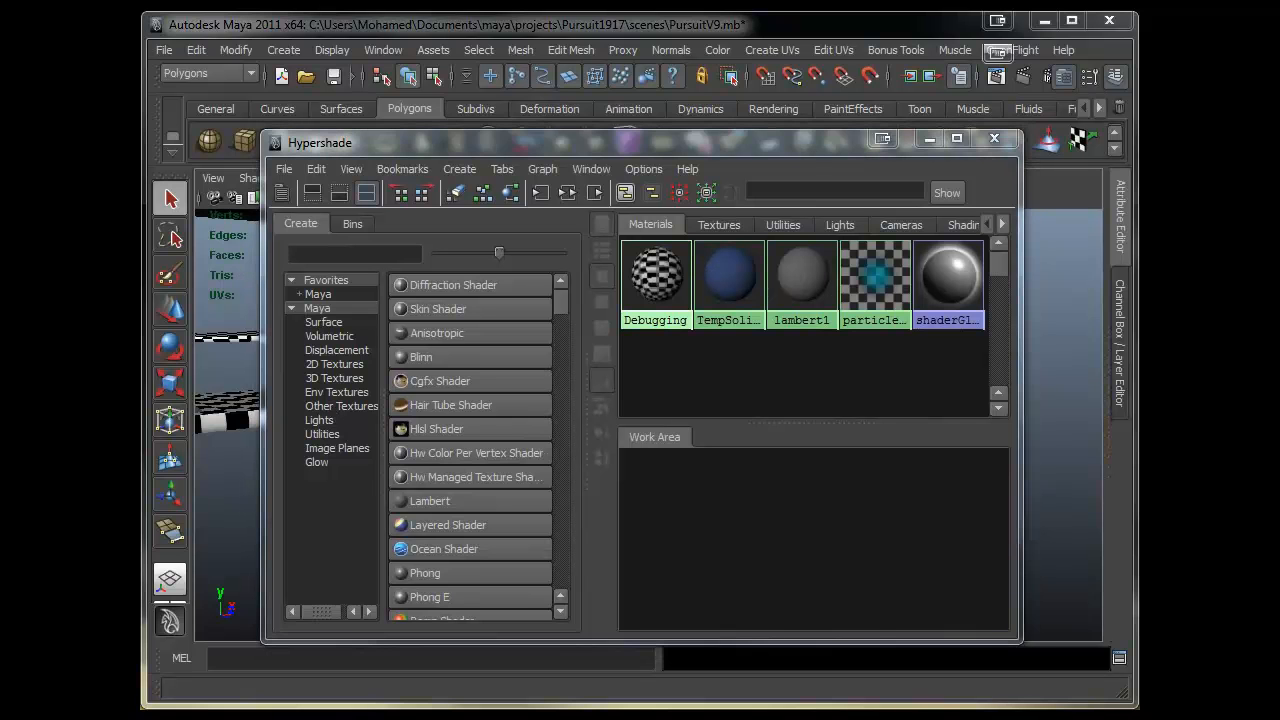
- Examine the reference image of the yellow biplane in the photo viewer
{"action": "key", "text": "alt+Tab"}
{"action": "left_click", "coordinate": [689, 701]}
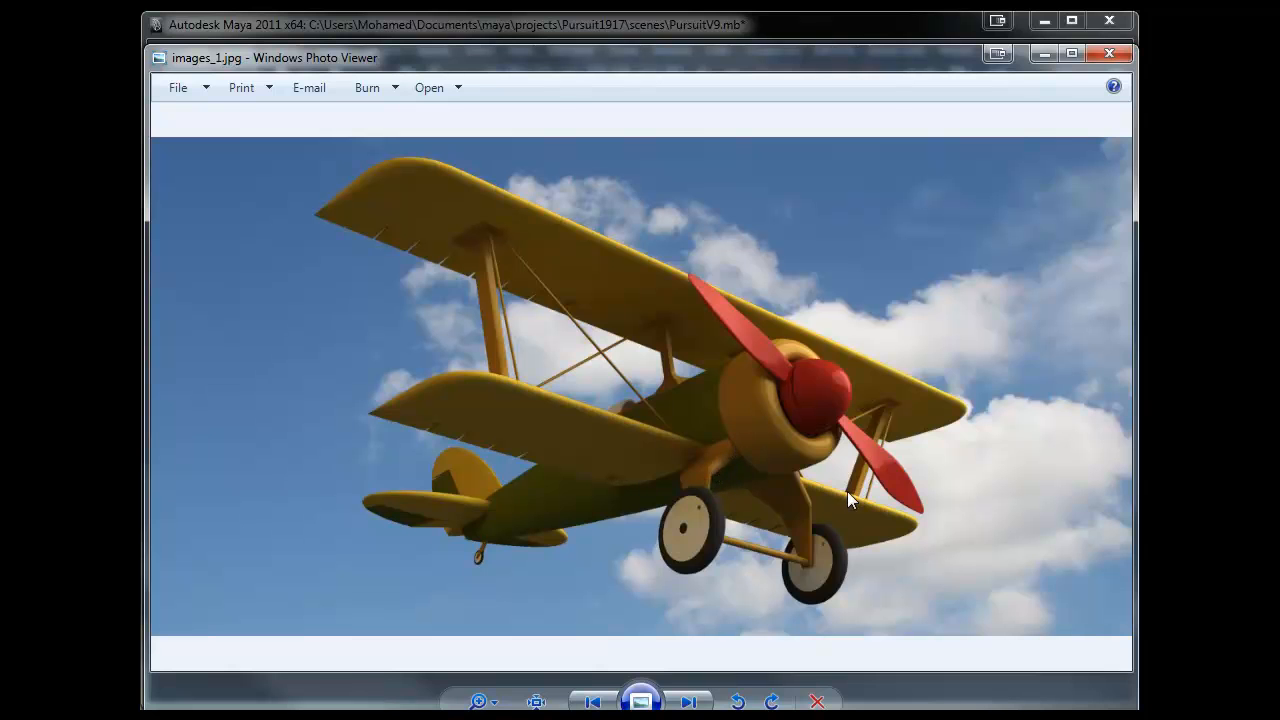
{"action": "left_click", "coordinate": [1043, 53]}
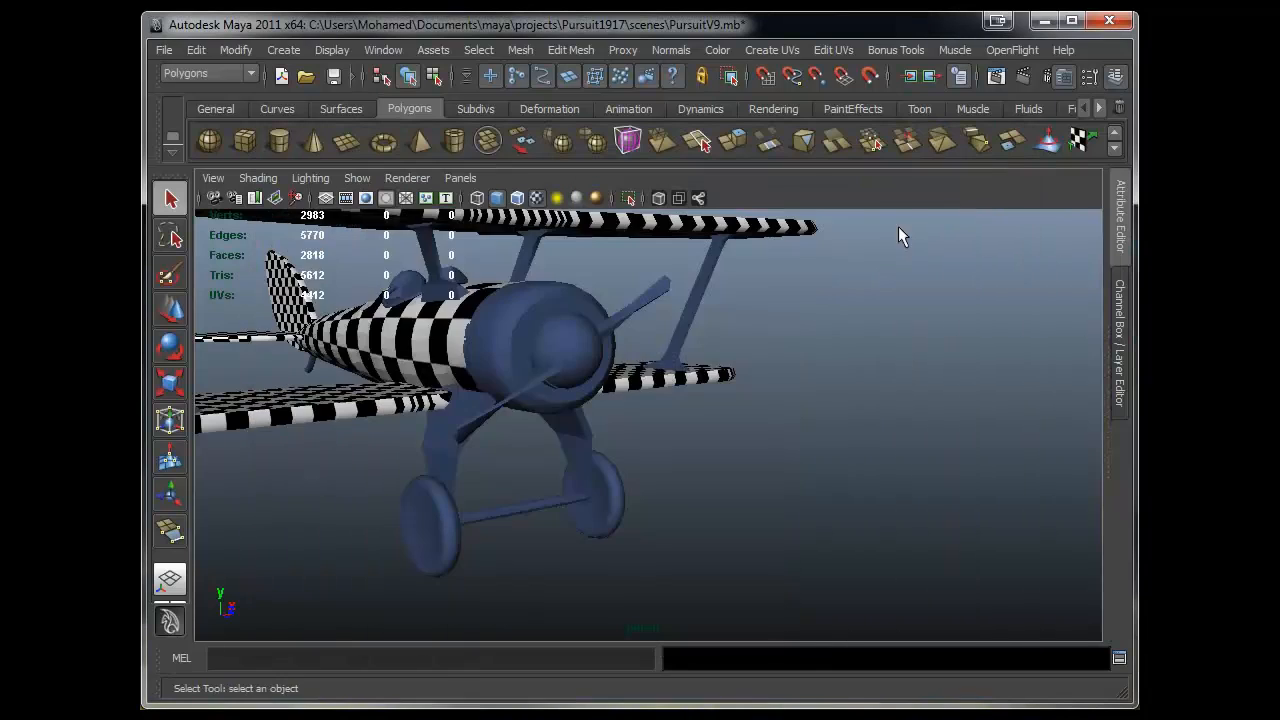
- Create a new Lambert material in the Hypershade
{"action": "left_click_drag", "start_coordinate": [880, 300], "coordinate": [765, 476], "text": "alt"}
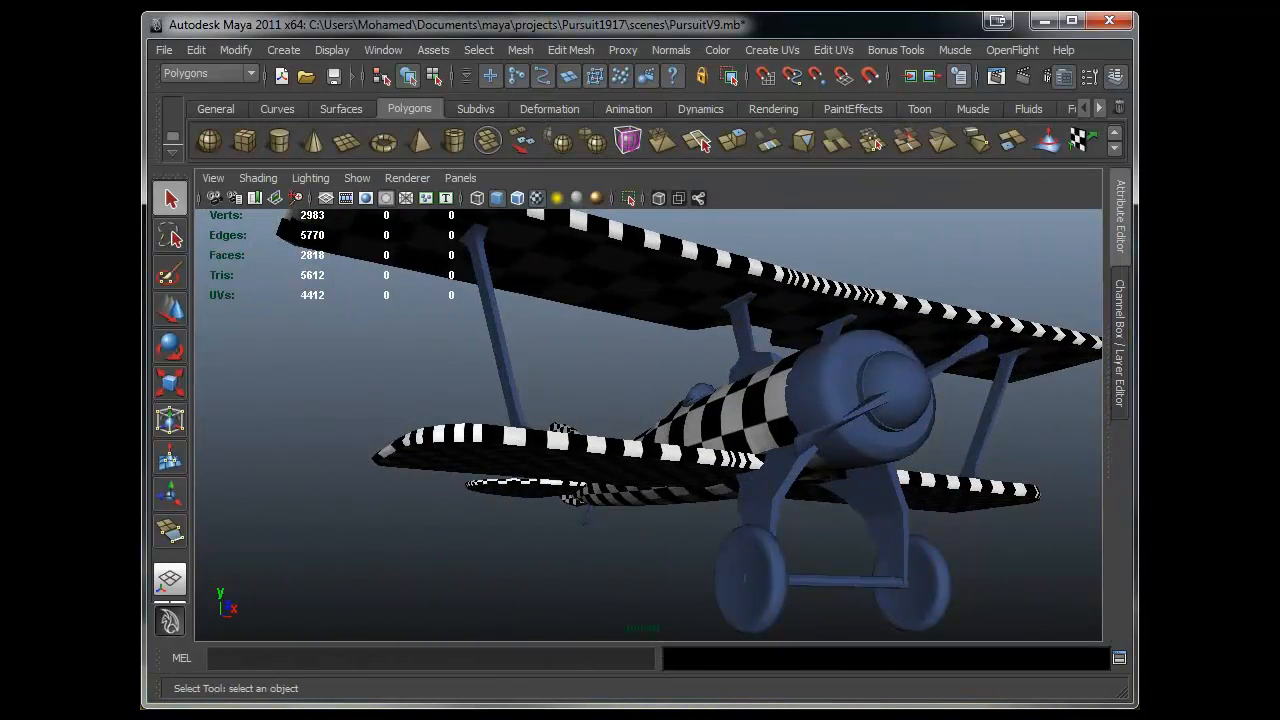
{"action": "left_click", "coordinate": [205, 716]}
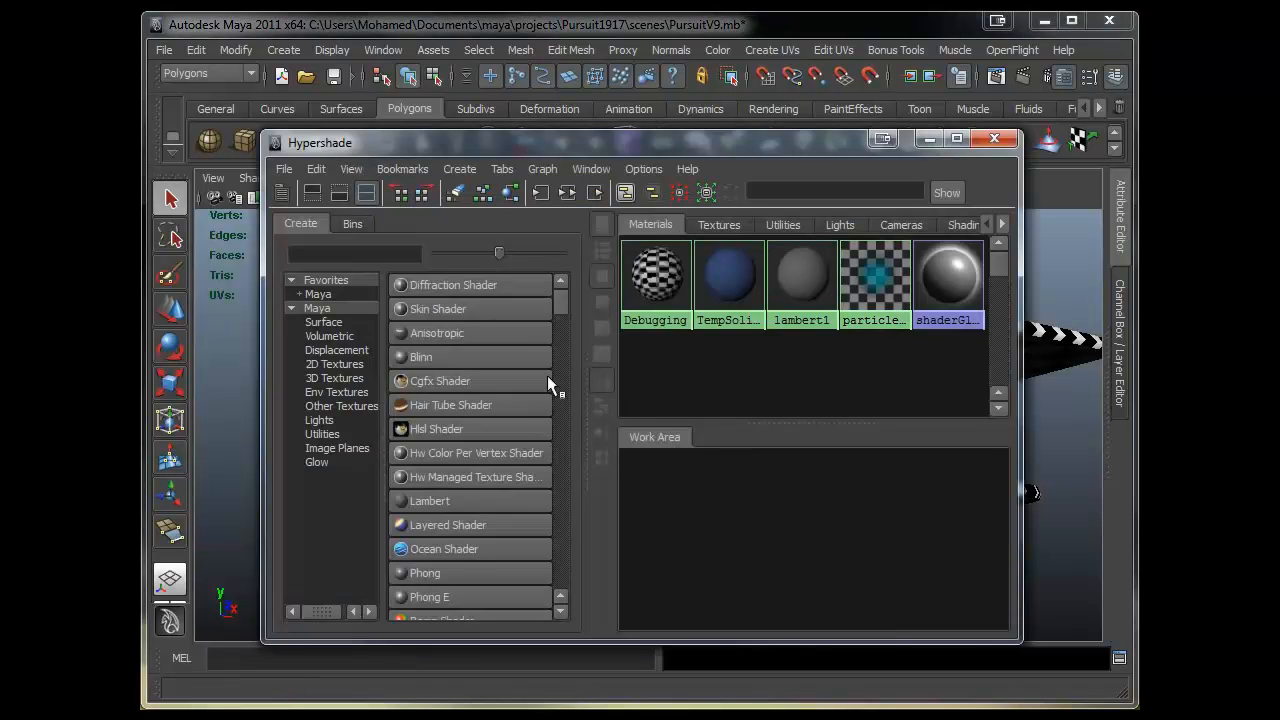
{"action": "scroll", "coordinate": [478, 416], "scroll_direction": "down", "scroll_amount": 3}
{"action": "left_click", "coordinate": [459, 430]}
{"action": "right_click_drag", "start_coordinate": [717, 517], "coordinate": [651, 509], "text": "alt"}
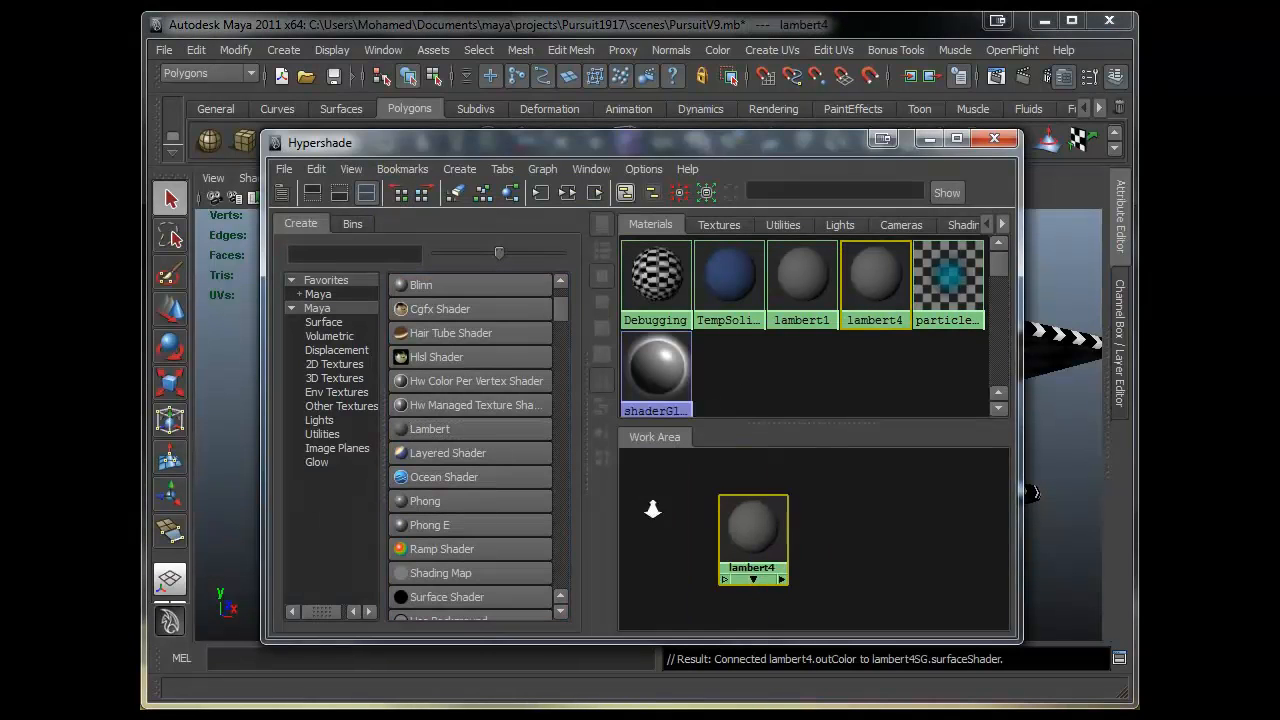
- Rename the new Lambert material to MetalPieces
{"action": "middle_click_drag", "start_coordinate": [702, 513], "coordinate": [719, 485], "text": "alt"}
{"action": "right_click_drag", "start_coordinate": [822, 514], "coordinate": [865, 517], "text": "alt"}
{"action": "middle_click_drag", "start_coordinate": [865, 517], "coordinate": [880, 546], "text": "alt"}
{"action": "right_click_drag", "start_coordinate": [880, 546], "coordinate": [752, 524], "text": "alt"}
{"action": "middle_click_drag", "start_coordinate": [828, 517], "coordinate": [873, 549], "text": "alt"}
{"action": "right_click_drag", "start_coordinate": [873, 549], "coordinate": [814, 534], "text": "alt"}
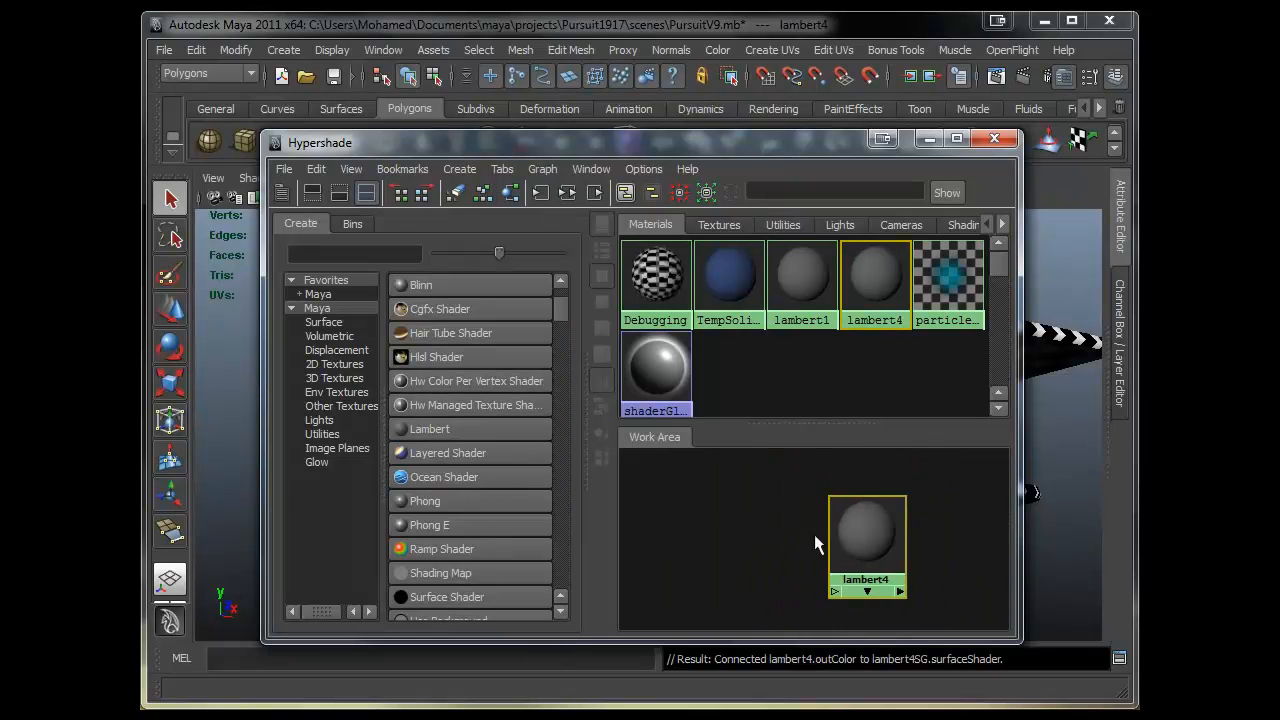
{"action": "middle_click_drag", "start_coordinate": [814, 534], "coordinate": [838, 507], "text": "alt"}
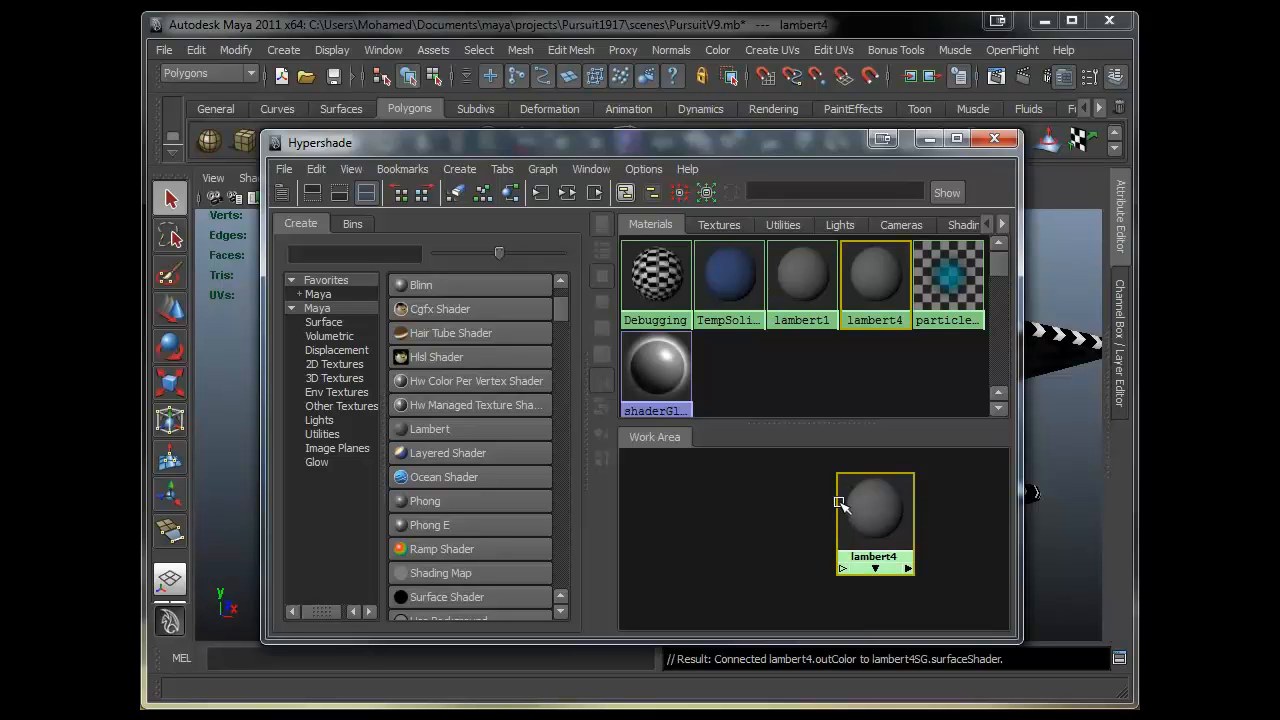
{"action": "right_click_drag", "start_coordinate": [886, 504], "coordinate": [885, 690]}
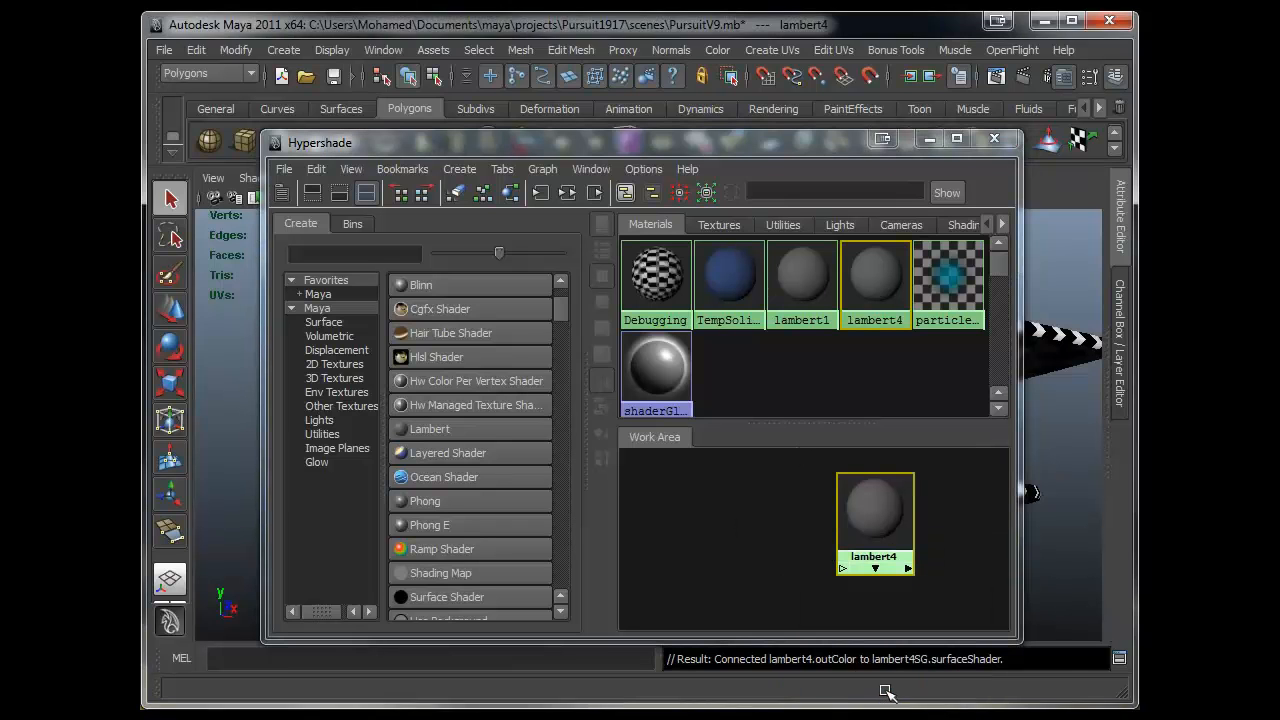
{"action": "left_click_drag", "start_coordinate": [634, 358], "coordinate": [728, 390]}
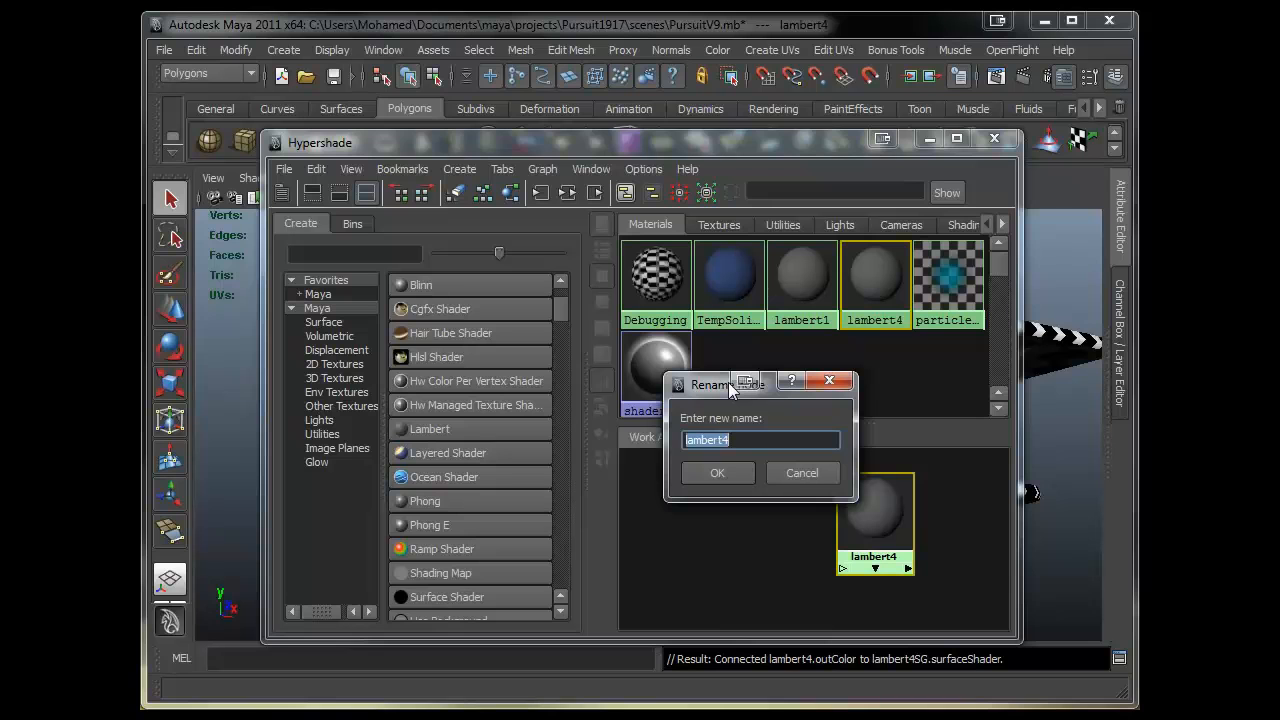
{"action": "type", "text": "MetalPieces"}
{"action": "left_click", "coordinate": [733, 478]}
- Open the MetalPieces material's attributes and compare its colour against the reference image
{"action": "left_click_drag", "start_coordinate": [837, 146], "coordinate": [540, 152]}
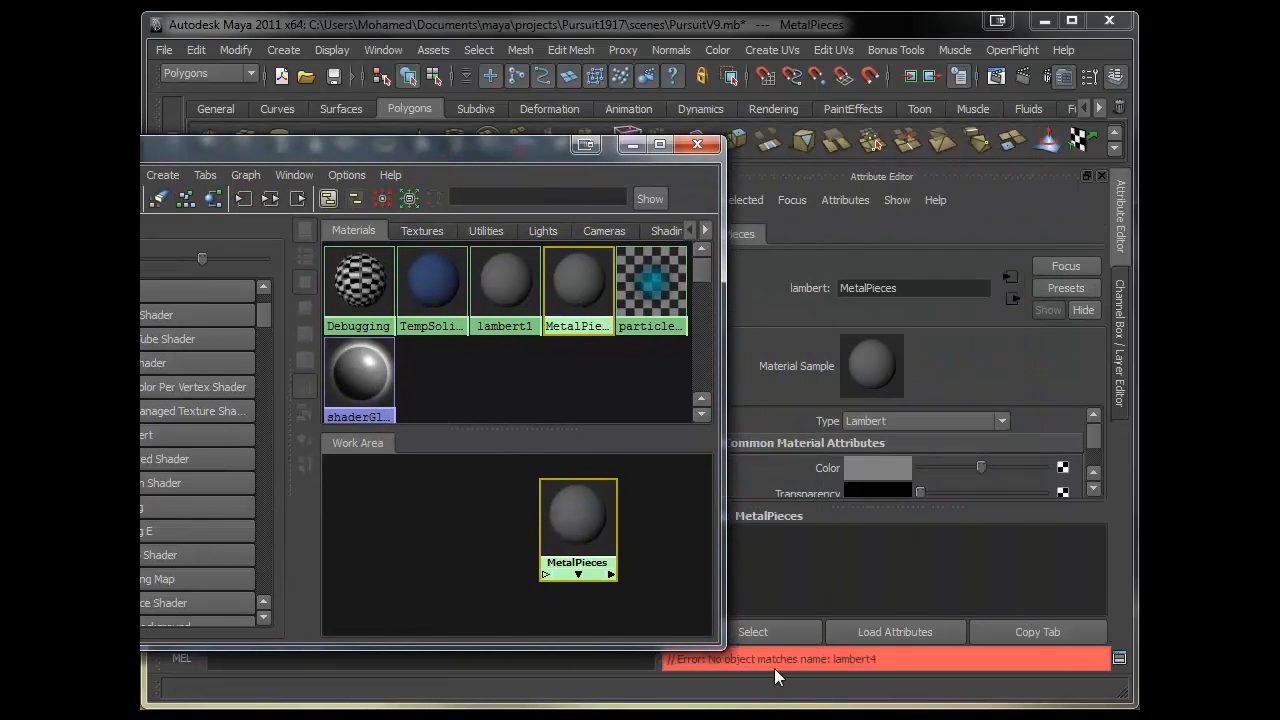
{"action": "left_click", "coordinate": [568, 510]}
{"action": "left_click", "coordinate": [632, 146]}
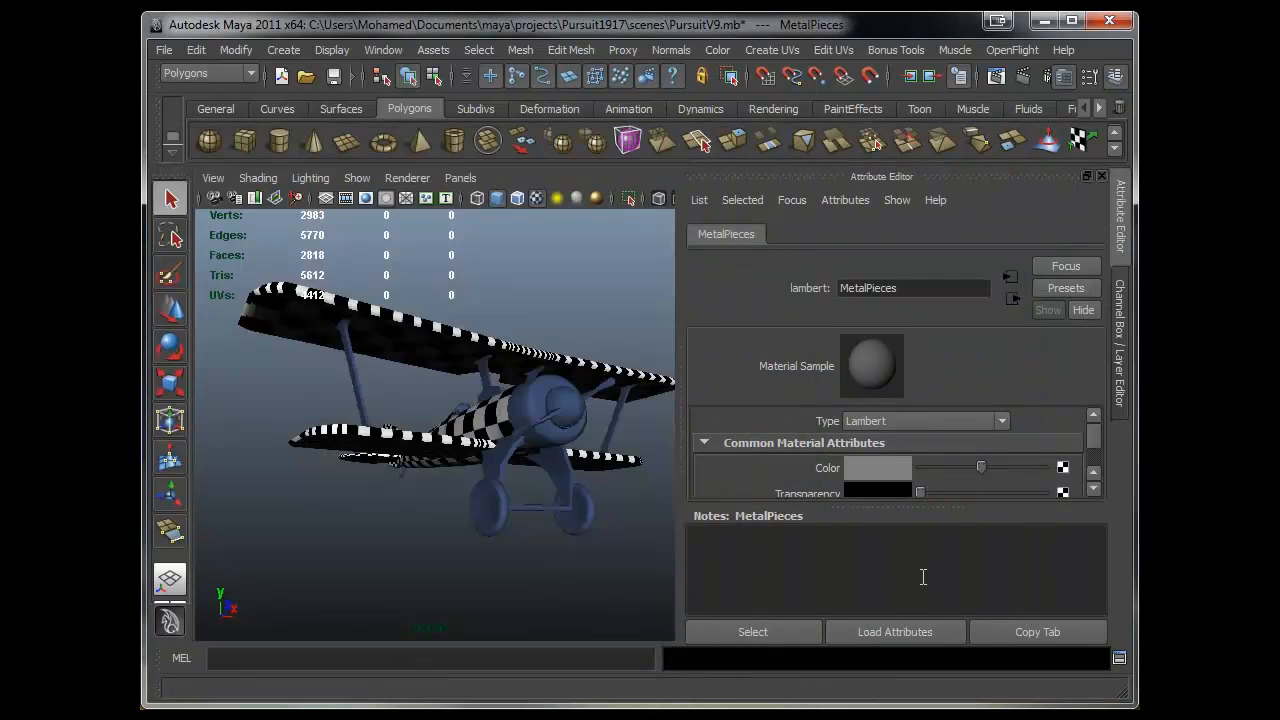
{"action": "left_click", "coordinate": [876, 470]}
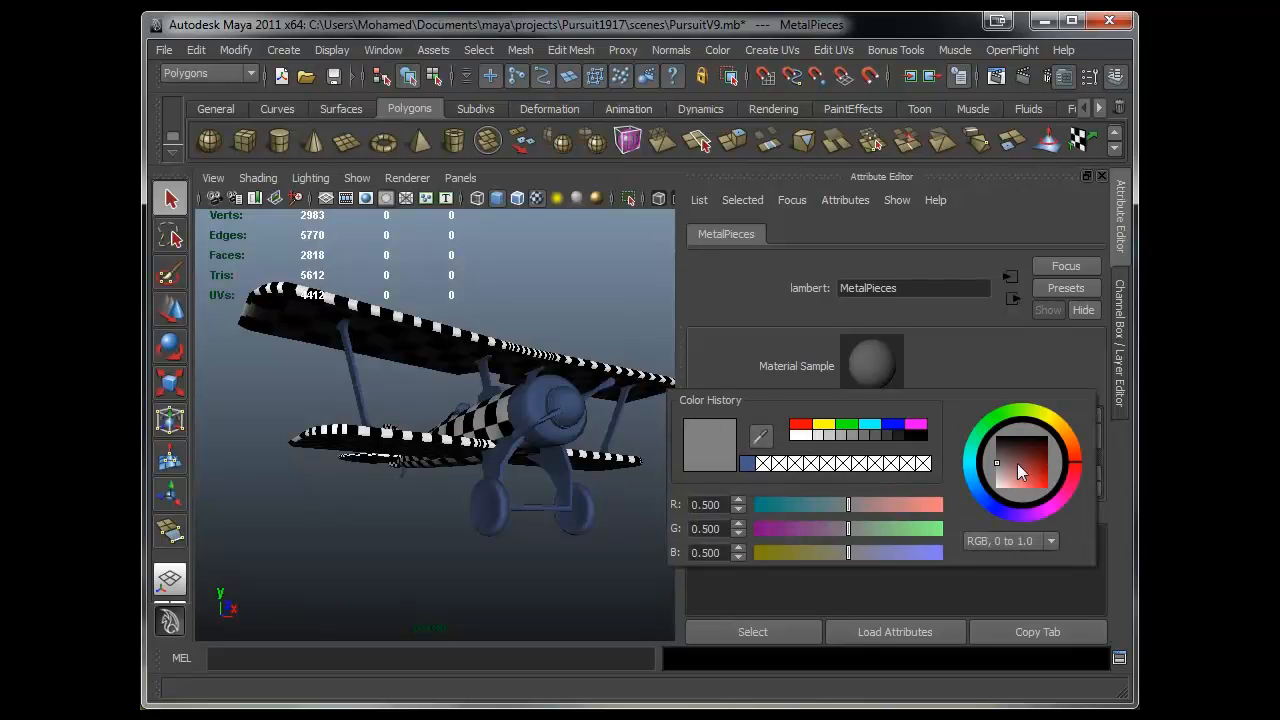
{"action": "mouse_move", "coordinate": [1031, 414]}
{"action": "left_mouse_down"}
{"action": "mouse_move", "coordinate": [1050, 416]}
{"action": "mouse_move", "coordinate": [1035, 408]}
{"action": "left_mouse_up"}
{"action": "left_click", "coordinate": [320, 716]}
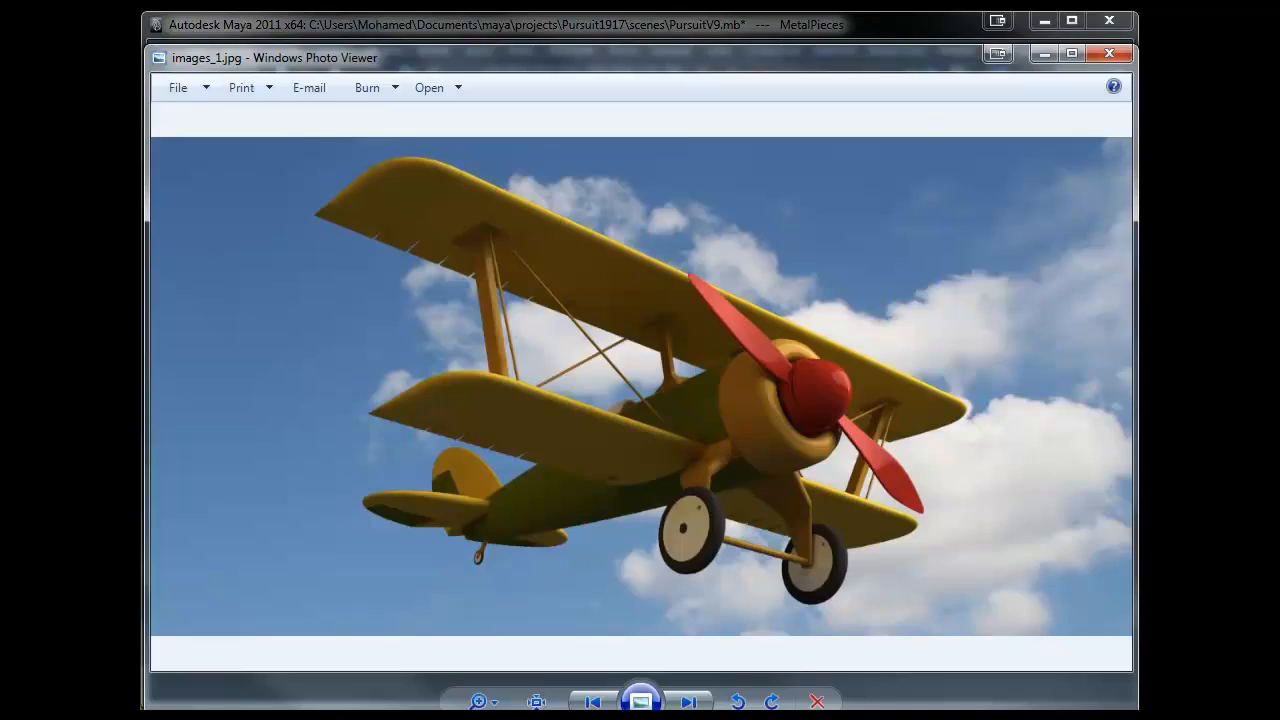
{"action": "left_click", "coordinate": [320, 716]}
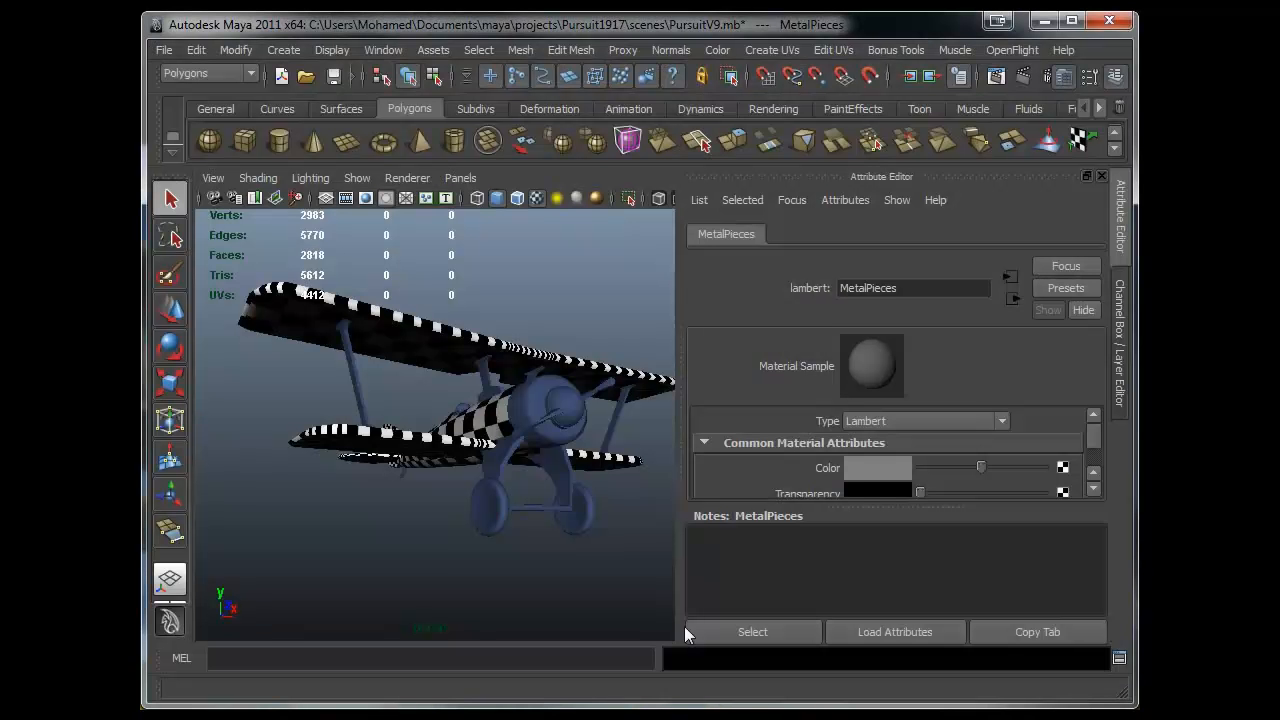
- Set the MetalPieces colour to an orange-brown of R 0.610, G 0.432, B 0.000
{"action": "left_click", "coordinate": [872, 467]}
{"action": "left_click_drag", "start_coordinate": [968, 364], "coordinate": [962, 344]}
{"action": "mouse_move", "coordinate": [1018, 256]}
{"action": "left_mouse_down"}
{"action": "mouse_move", "coordinate": [974, 236]}
{"action": "mouse_move", "coordinate": [1003, 246]}
{"action": "left_mouse_up"}
{"action": "left_click_drag", "start_coordinate": [975, 82], "coordinate": [812, 84]}
{"action": "mouse_move", "coordinate": [814, 320]}
{"action": "left_mouse_down"}
{"action": "mouse_move", "coordinate": [835, 350]}
{"action": "mouse_move", "coordinate": [812, 337]}
{"action": "left_mouse_up"}
{"action": "mouse_move", "coordinate": [839, 246]}
{"action": "left_mouse_down"}
{"action": "mouse_move", "coordinate": [870, 272]}
{"action": "mouse_move", "coordinate": [829, 233]}
{"action": "mouse_move", "coordinate": [844, 245]}
{"action": "left_mouse_up"}
{"action": "left_click_drag", "start_coordinate": [808, 335], "coordinate": [903, 332]}
{"action": "mouse_move", "coordinate": [853, 518]}
{"action": "left_mouse_down"}
{"action": "mouse_move", "coordinate": [818, 520]}
{"action": "mouse_move", "coordinate": [859, 494]}
{"action": "left_mouse_up"}
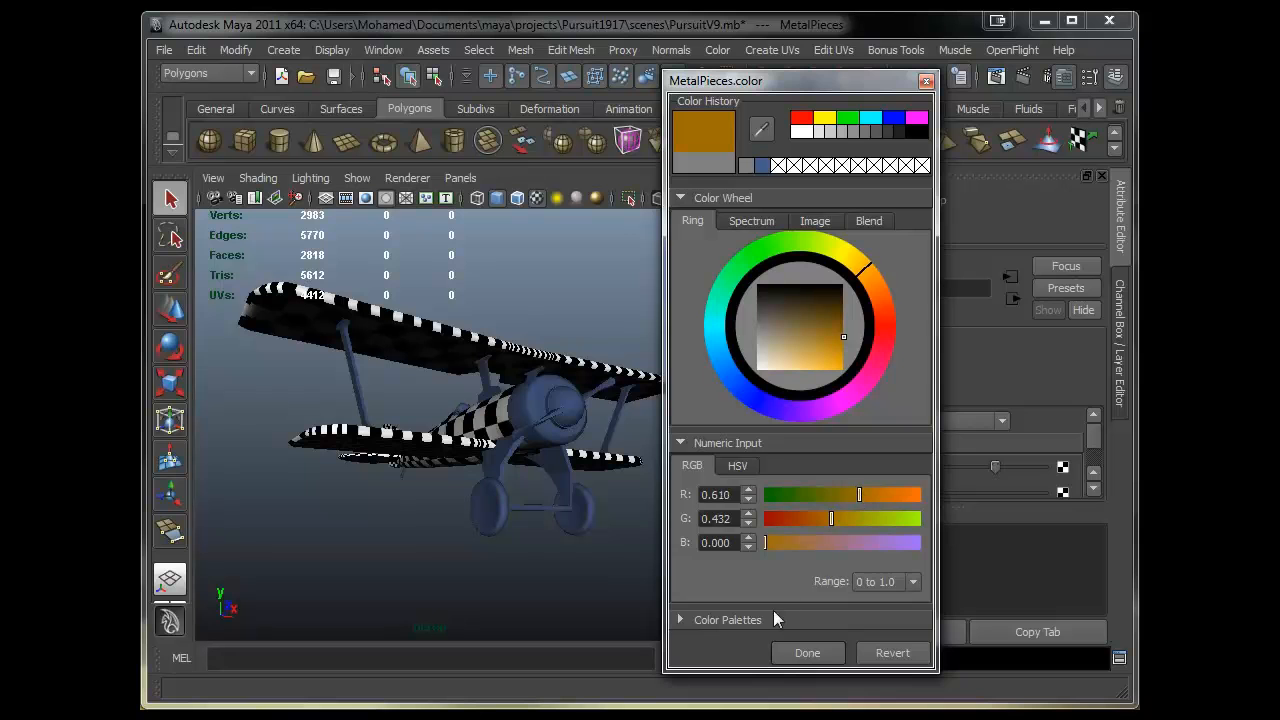
{"action": "left_click", "coordinate": [807, 652]}
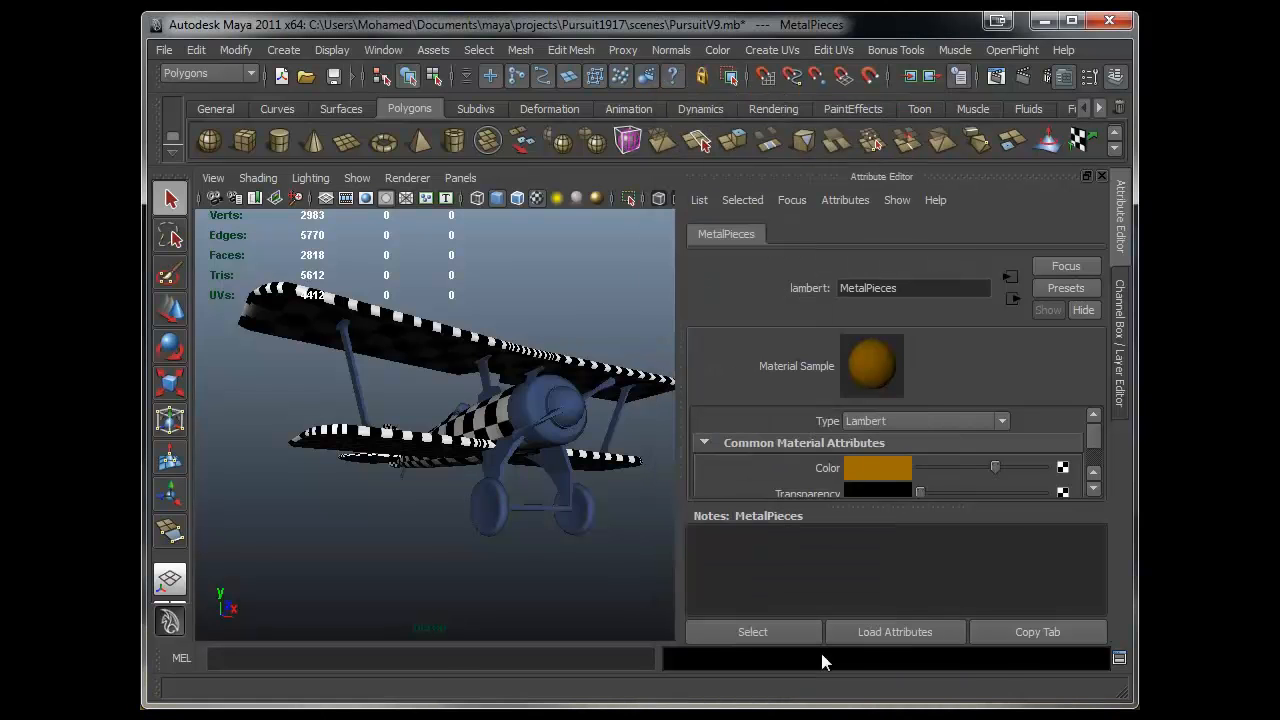
- Select the fan holder, engine cowling and landing gear parts of the biplane
{"action": "right_click_drag", "start_coordinate": [390, 456], "coordinate": [494, 440], "text": "alt"}
{"action": "middle_click_drag", "start_coordinate": [494, 440], "coordinate": [450, 444], "text": "alt"}
{"action": "right_click_drag", "start_coordinate": [450, 444], "coordinate": [360, 490], "text": "alt"}
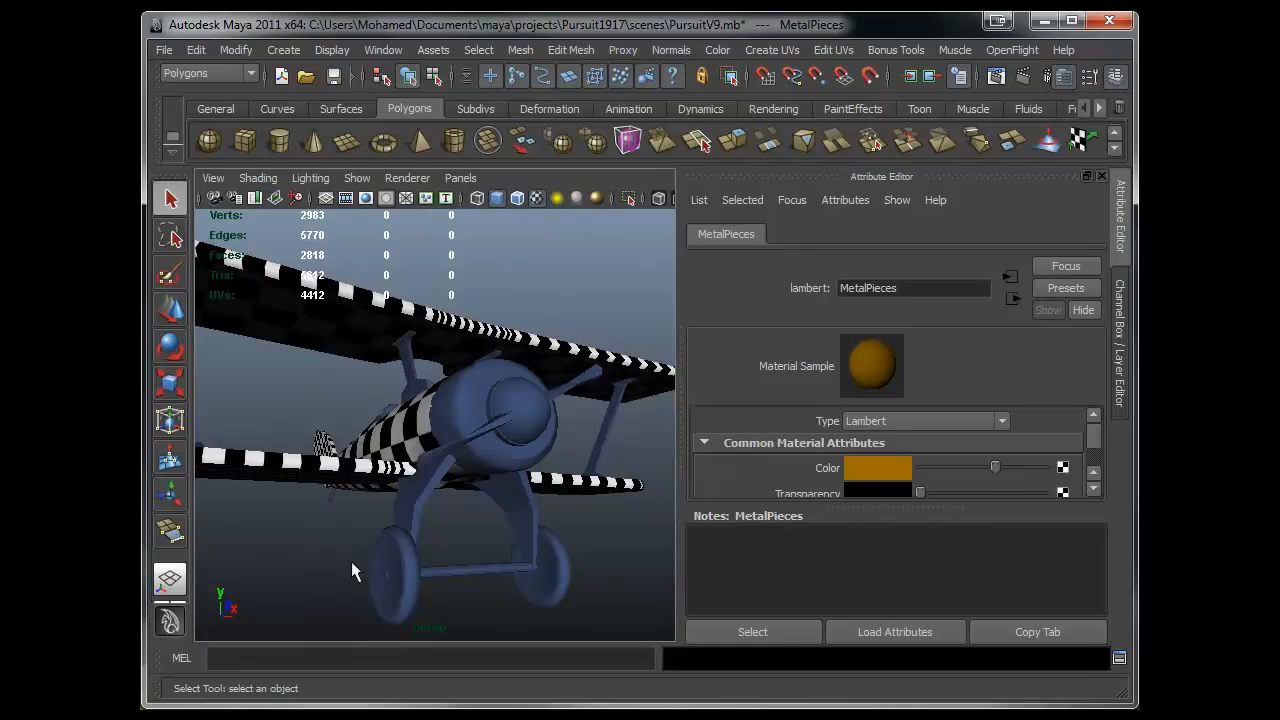
{"action": "left_click", "coordinate": [1090, 176]}
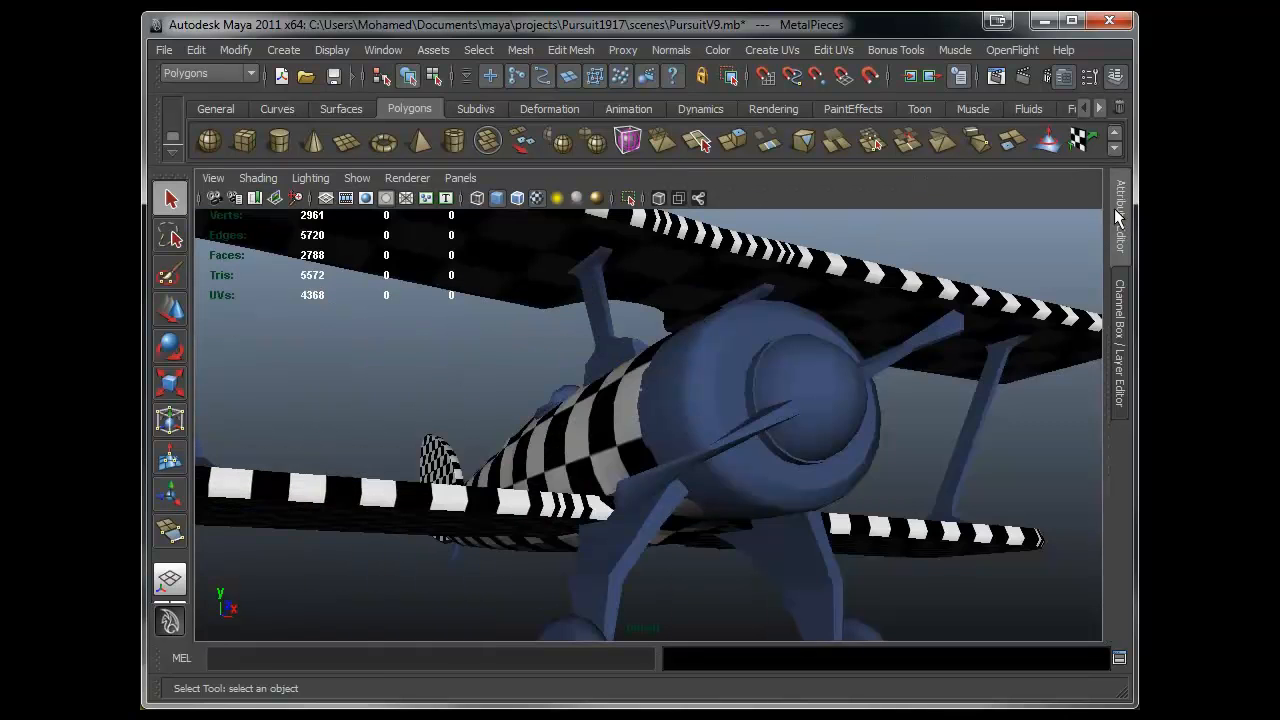
{"action": "left_click_drag", "start_coordinate": [663, 404], "coordinate": [550, 462], "text": "alt"}
{"action": "left_click", "coordinate": [548, 504]}
{"action": "left_click_drag", "start_coordinate": [587, 552], "coordinate": [630, 553], "text": "alt"}
{"action": "left_click", "coordinate": [631, 554], "text": "shift"}
{"action": "left_click", "coordinate": [694, 507], "text": "shift"}
{"action": "left_click", "coordinate": [667, 437], "text": "shift"}
{"action": "left_click", "coordinate": [668, 405], "text": "shift"}
{"action": "left_click_drag", "start_coordinate": [668, 405], "coordinate": [706, 462], "text": "alt"}
{"action": "right_click_drag", "start_coordinate": [706, 462], "coordinate": [816, 454], "text": "alt"}
{"action": "middle_click_drag", "start_coordinate": [816, 454], "coordinate": [710, 420], "text": "alt"}
{"action": "right_click_drag", "start_coordinate": [710, 420], "coordinate": [990, 474], "text": "alt"}
{"action": "left_click", "coordinate": [720, 394], "text": "shift"}
{"action": "mouse_move", "coordinate": [825, 443]}
{"action": "right_mouse_down", "text": "alt"}
{"action": "mouse_move", "coordinate": [708, 474]}
{"action": "mouse_move", "coordinate": [808, 450]}
{"action": "right_mouse_up", "text": "alt"}
{"action": "left_click_drag", "start_coordinate": [805, 440], "coordinate": [743, 420], "text": "alt"}
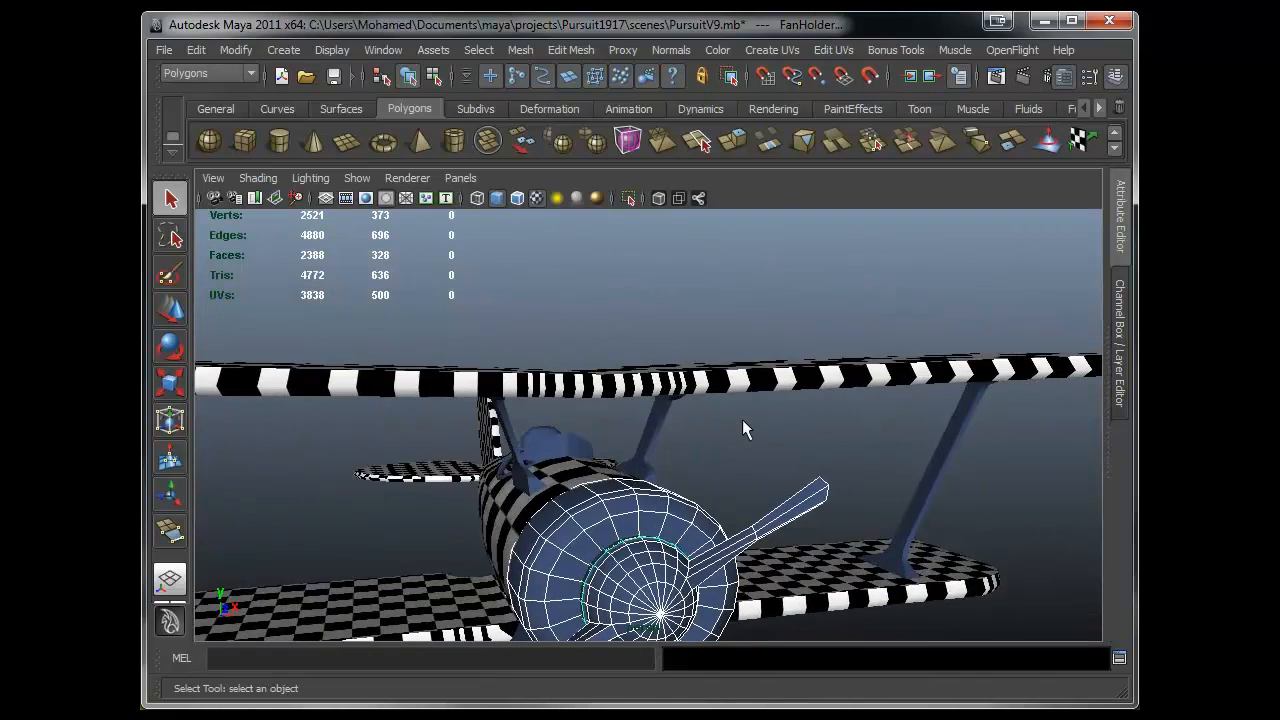
- Add the wing holder struts to the selection and assign the MetalPieces material to it
{"action": "left_click", "coordinate": [656, 420]}
{"action": "left_click_drag", "start_coordinate": [656, 420], "coordinate": [632, 455], "text": "alt"}
{"action": "left_click", "coordinate": [614, 400]}
{"action": "left_click_drag", "start_coordinate": [614, 400], "coordinate": [681, 466], "text": "alt"}
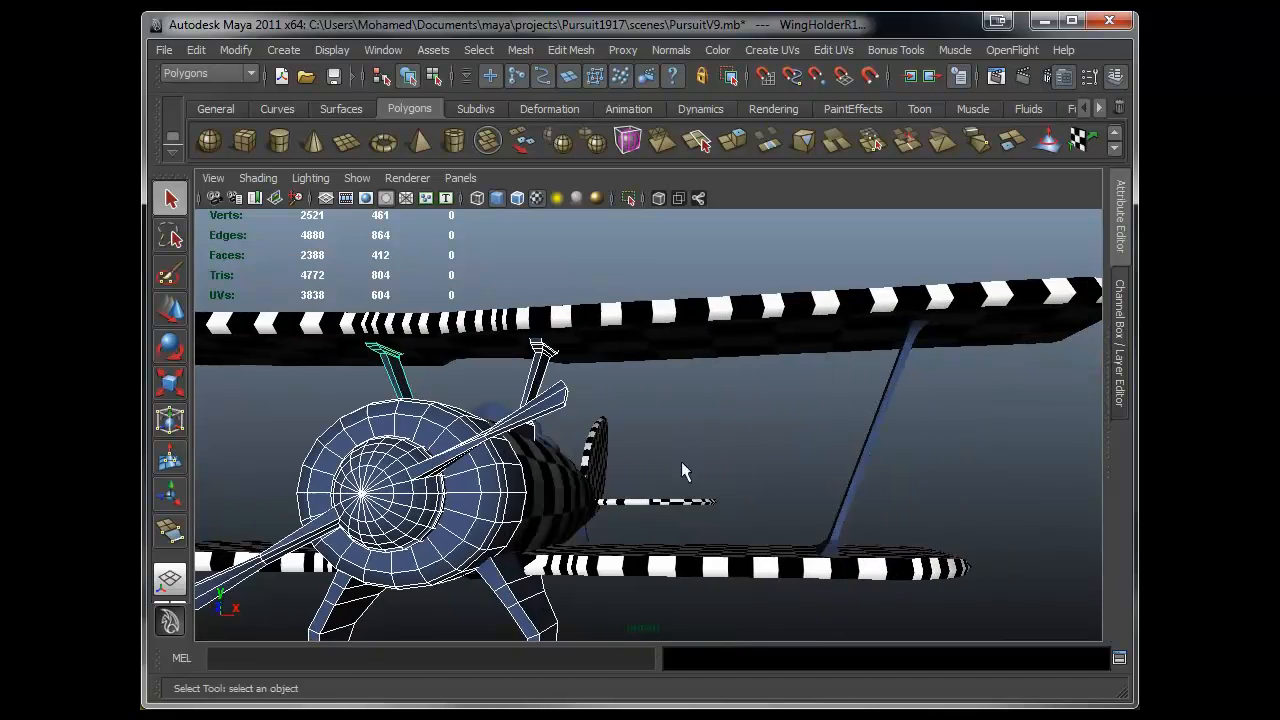
{"action": "left_click", "coordinate": [868, 440]}
{"action": "left_click_drag", "start_coordinate": [868, 440], "coordinate": [402, 413], "text": "alt"}
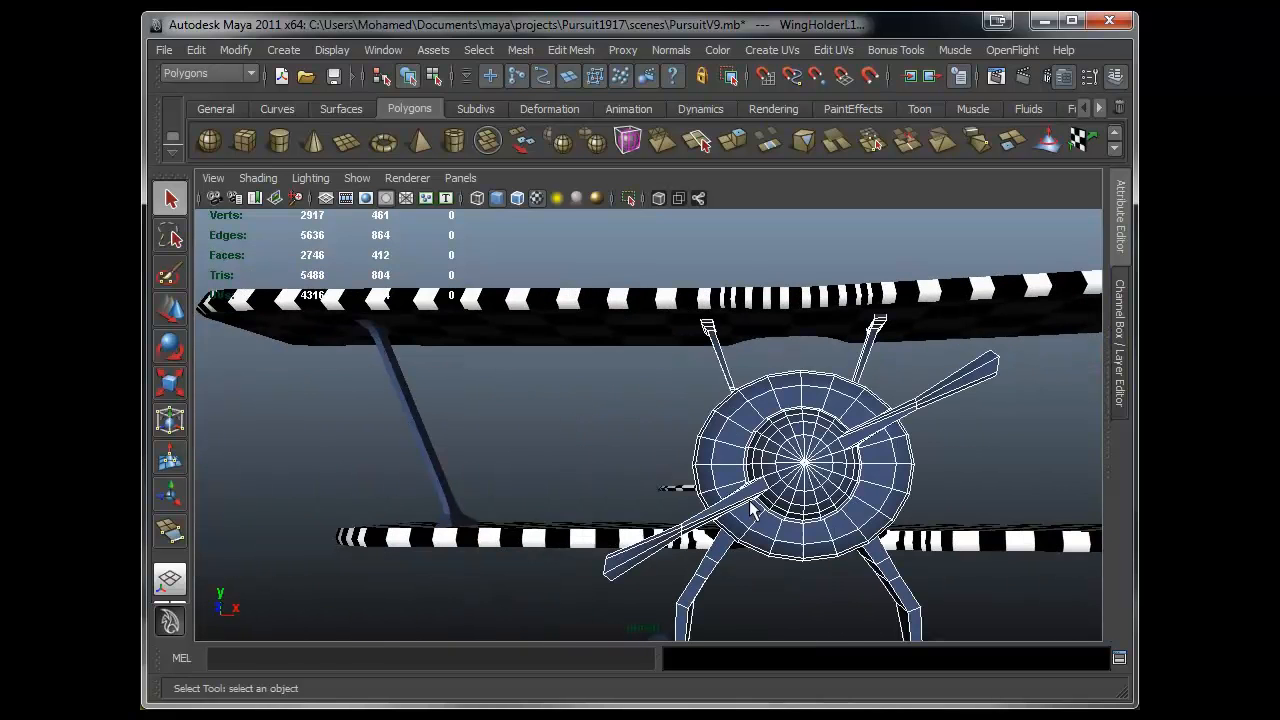
{"action": "left_click", "coordinate": [415, 425]}
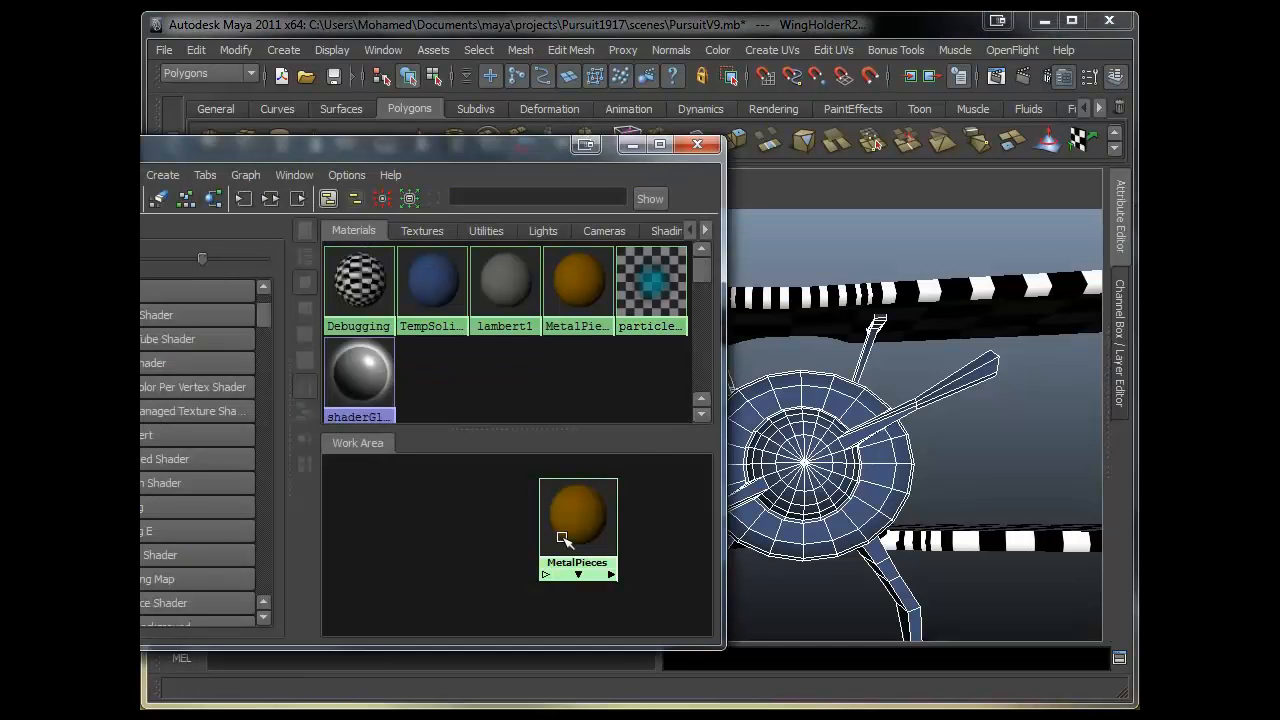
{"action": "right_click", "coordinate": [562, 538]}
{"action": "left_click", "coordinate": [567, 457]}
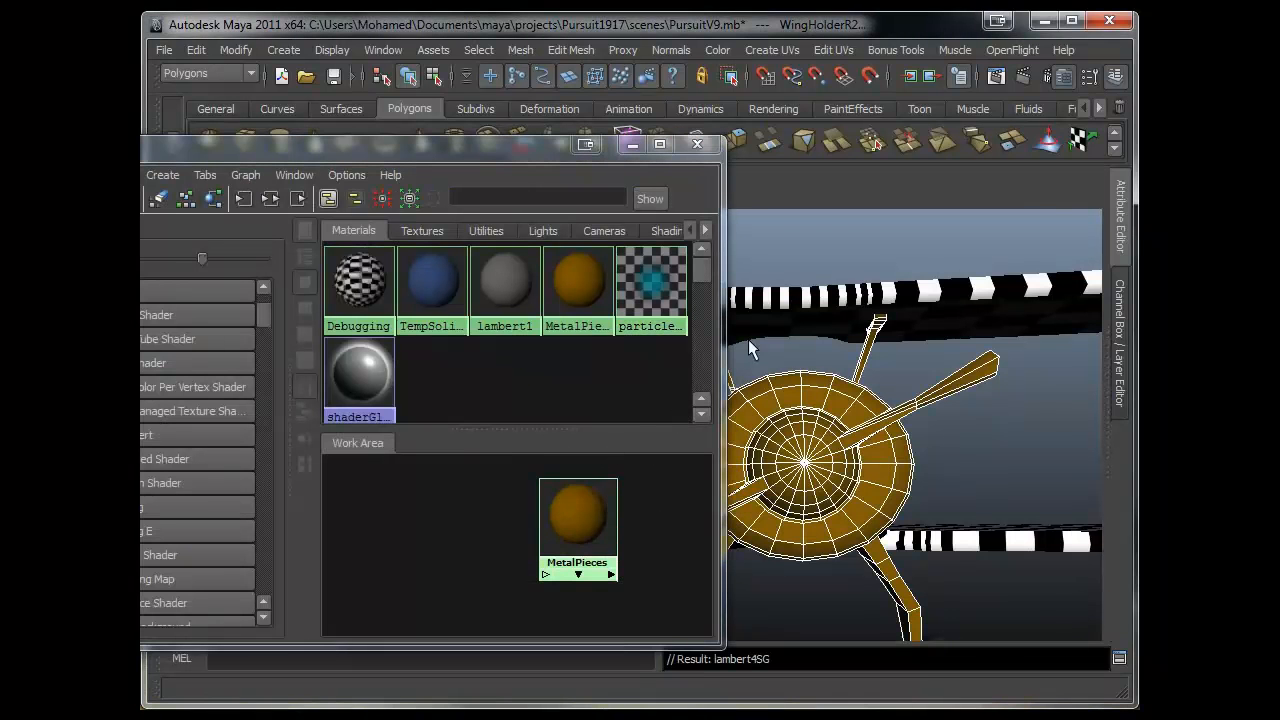
- Select the cockpit rim pieces on the fuselage
{"action": "left_click", "coordinate": [634, 146]}
{"action": "left_click", "coordinate": [964, 461]}
{"action": "right_click_drag", "start_coordinate": [964, 461], "coordinate": [521, 462], "text": "alt"}
{"action": "left_click_drag", "start_coordinate": [521, 462], "coordinate": [606, 442], "text": "alt"}
{"action": "right_click_drag", "start_coordinate": [697, 497], "coordinate": [745, 515], "text": "alt"}
{"action": "left_click_drag", "start_coordinate": [700, 510], "coordinate": [800, 535], "text": "alt"}
{"action": "right_click_drag", "start_coordinate": [560, 431], "coordinate": [688, 431], "text": "alt"}
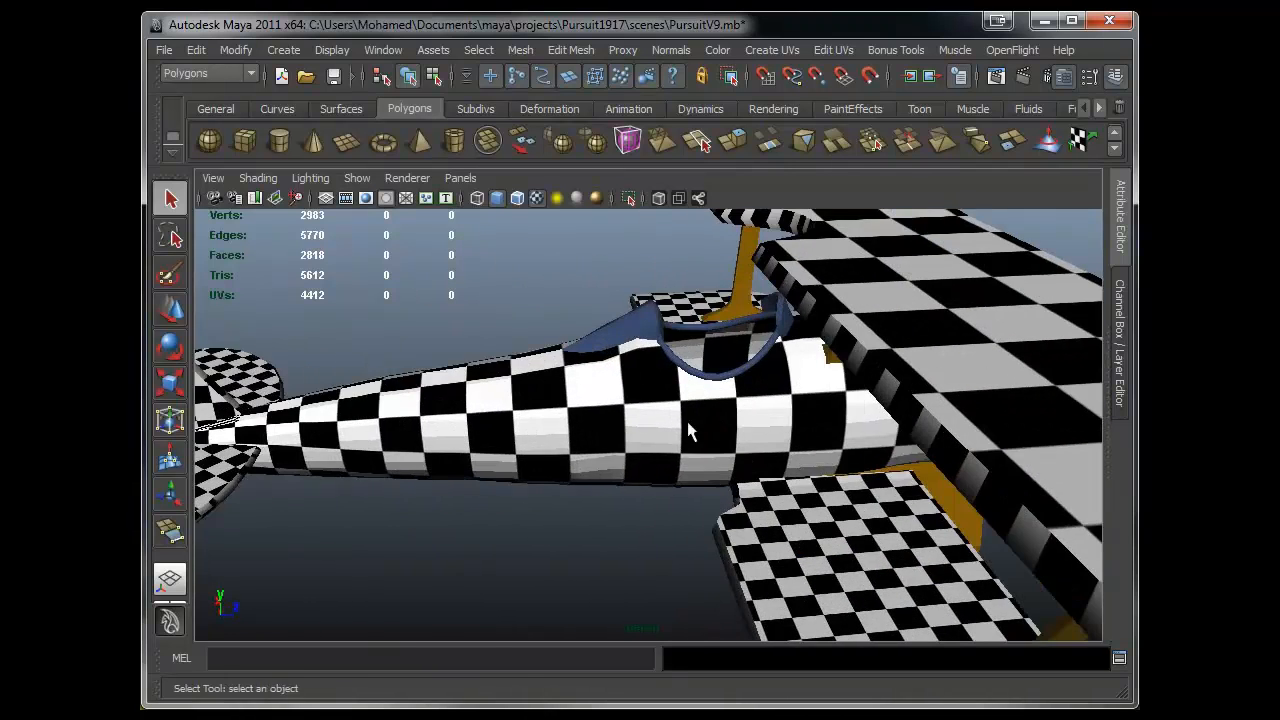
{"action": "middle_click_drag", "start_coordinate": [518, 424], "coordinate": [498, 502], "text": "alt"}
{"action": "left_click_drag", "start_coordinate": [498, 502], "coordinate": [543, 466], "text": "alt"}
{"action": "left_click", "coordinate": [543, 467]}
{"action": "left_click", "coordinate": [633, 452], "text": "shift"}
{"action": "left_click", "coordinate": [659, 517], "text": "shift"}
{"action": "left_click", "coordinate": [644, 498], "text": "shift"}
{"action": "left_click", "coordinate": [633, 498], "text": "shift"}
{"action": "left_click_drag", "start_coordinate": [633, 498], "coordinate": [447, 538], "text": "alt"}
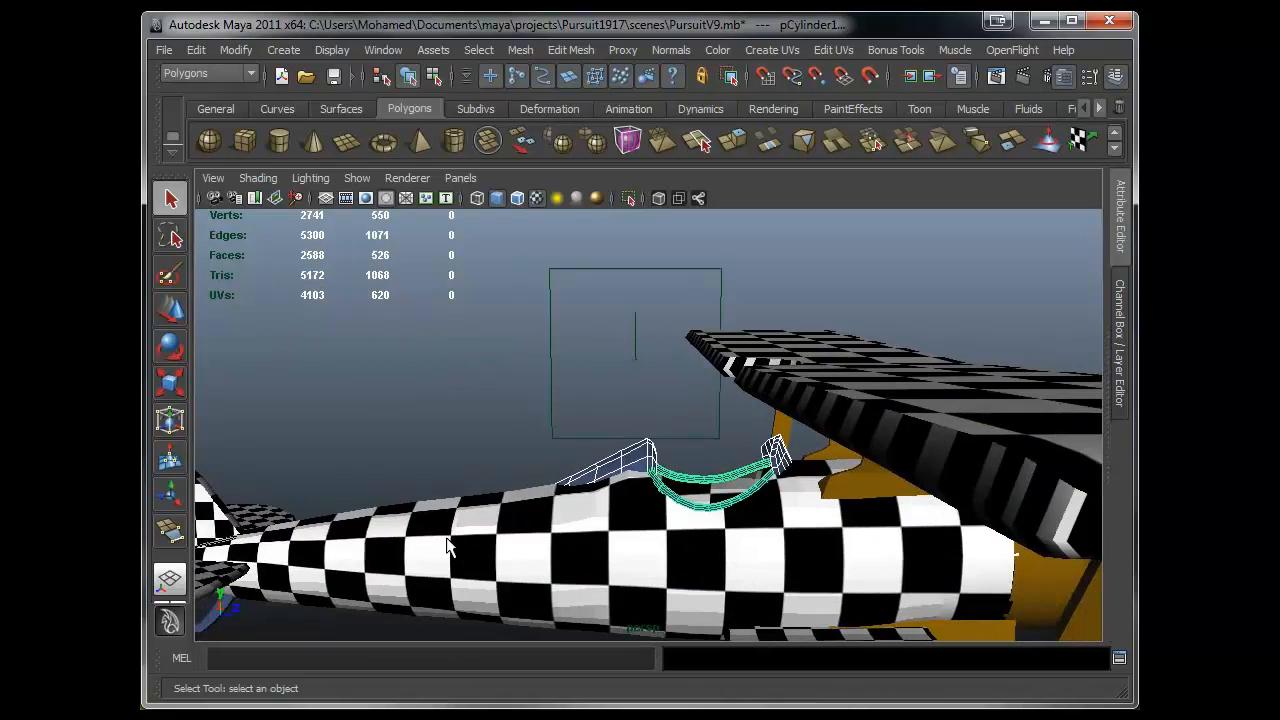
{"action": "right_click_drag", "start_coordinate": [447, 538], "coordinate": [709, 500], "text": "alt"}
{"action": "middle_click_drag", "start_coordinate": [709, 500], "coordinate": [561, 392], "text": "alt"}
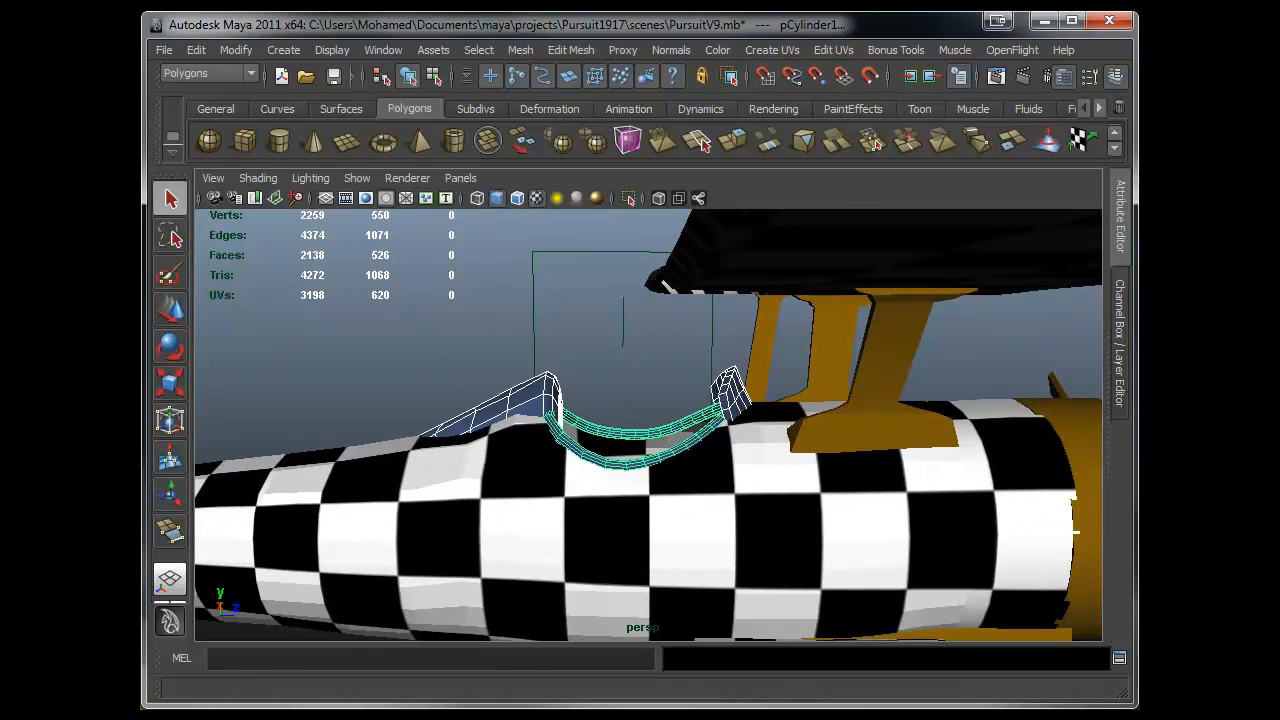
- Check the yellow biplane reference image, then select the propeller in the viewport
{"action": "key", "text": "alt+Tab"}
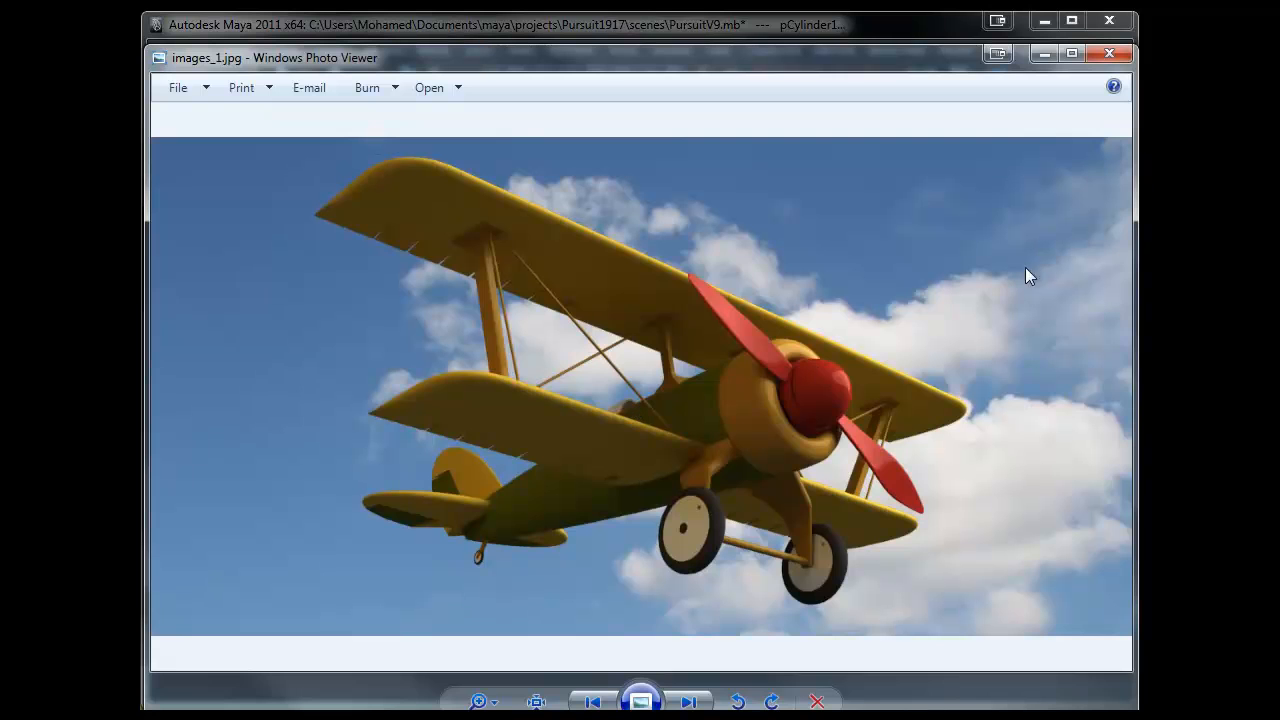
{"action": "left_click", "coordinate": [1044, 53]}
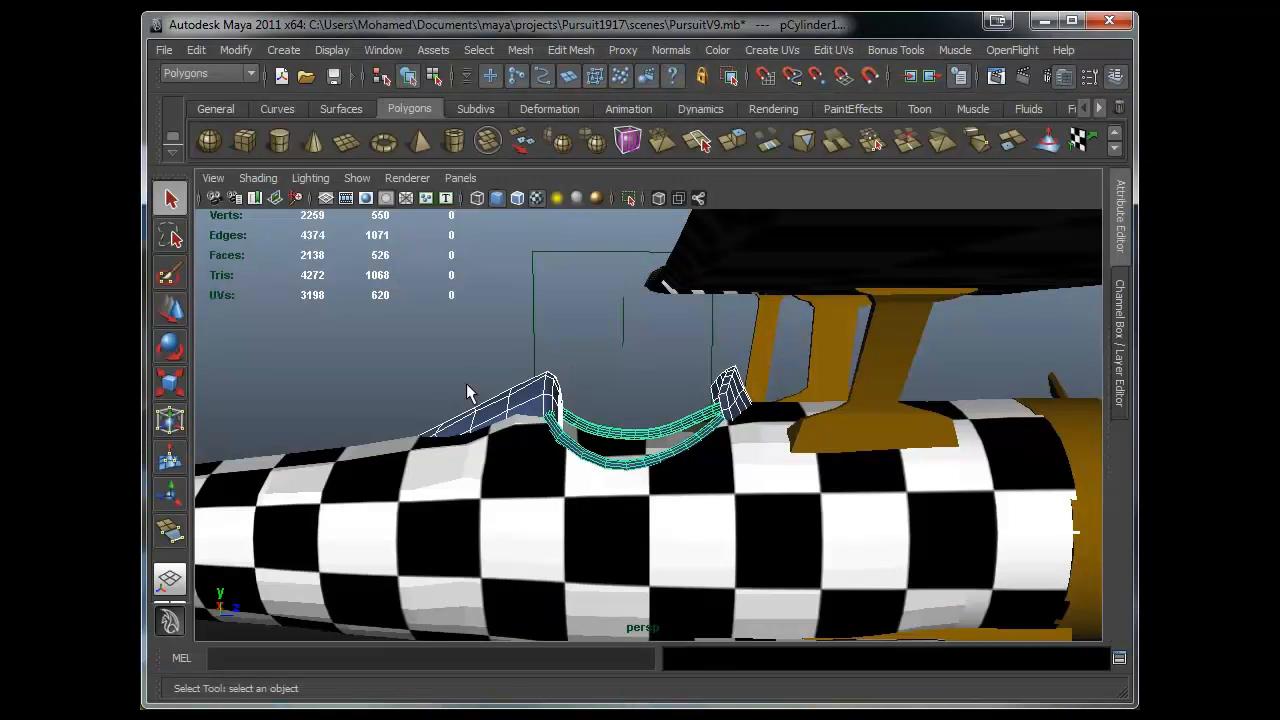
{"action": "left_click_drag", "start_coordinate": [738, 571], "coordinate": [686, 523], "text": "alt"}
{"action": "left_click", "coordinate": [829, 463]}
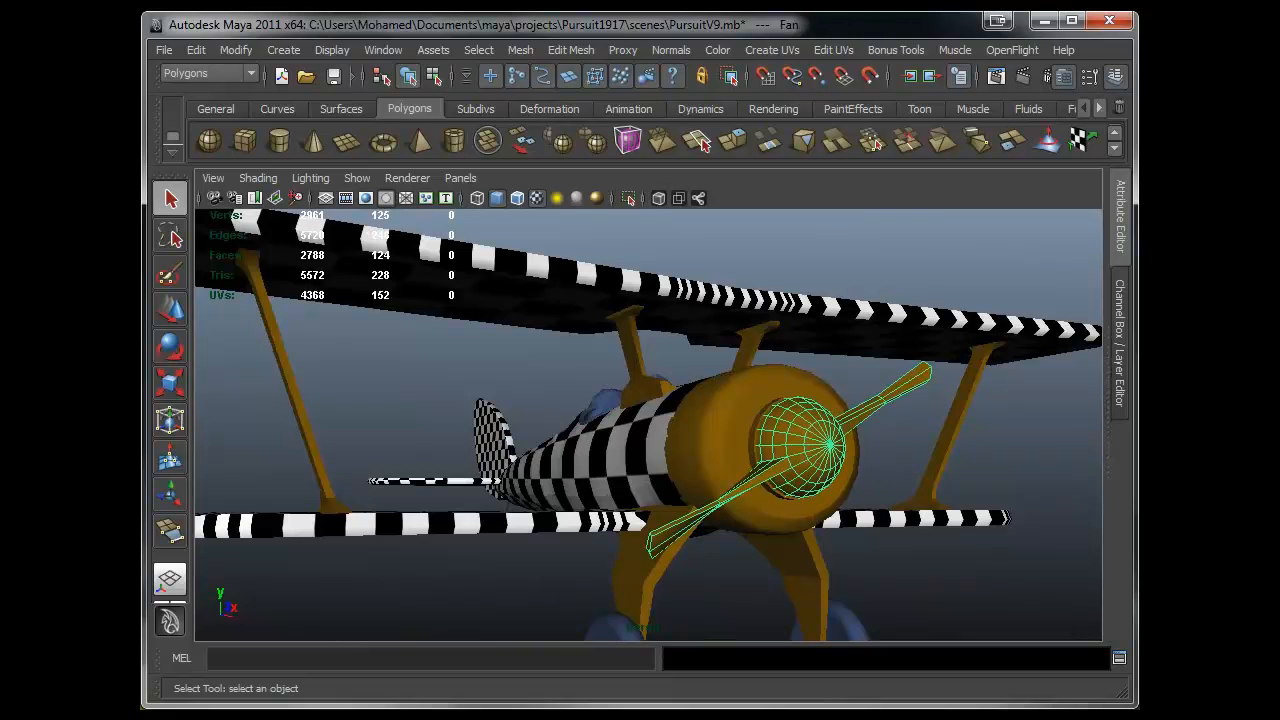
- Create a new Lambert material in the Hypershade and rename it MetalicPieces
{"action": "key", "text": "alt+Tab"}
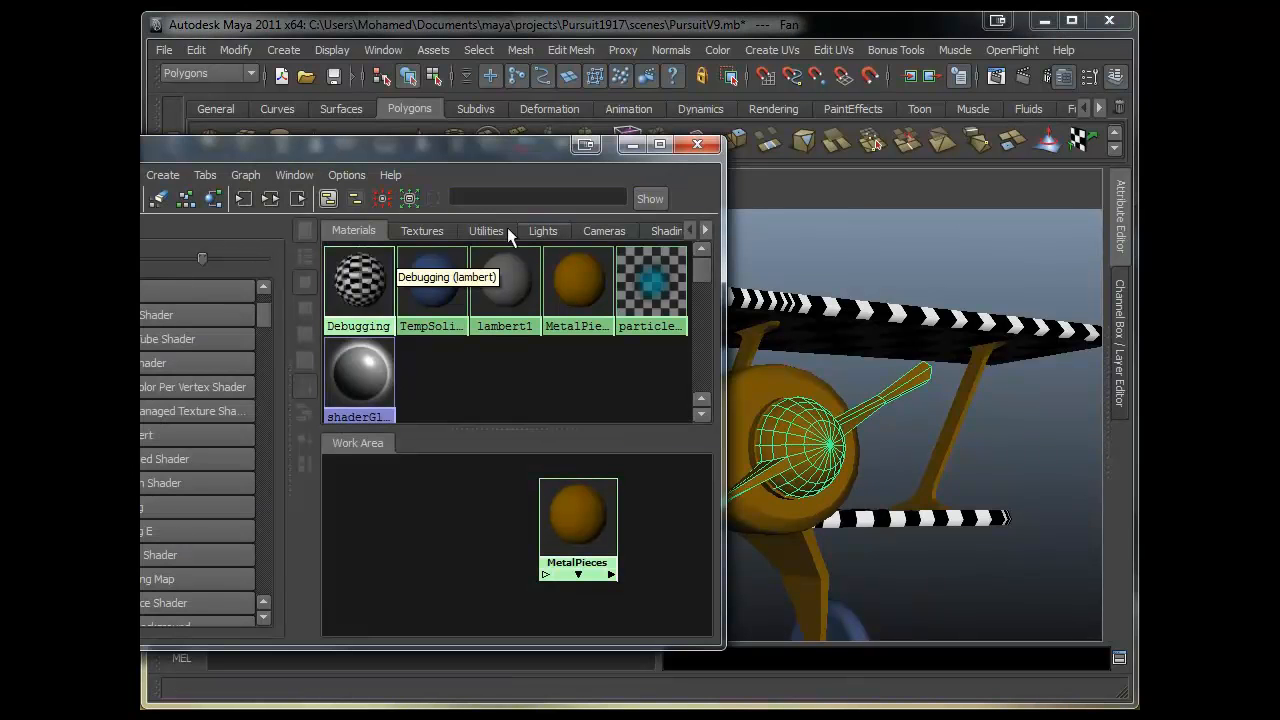
{"action": "left_click_drag", "start_coordinate": [428, 142], "coordinate": [624, 35]}
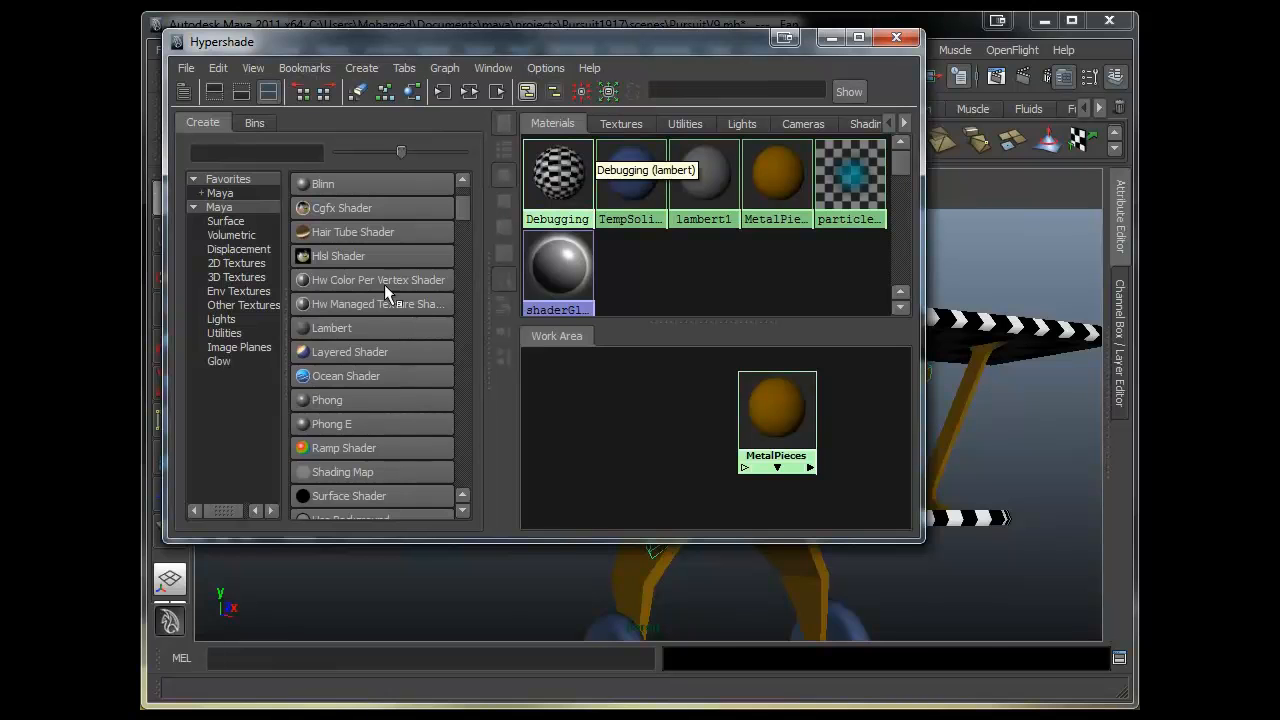
{"action": "left_click", "coordinate": [352, 326]}
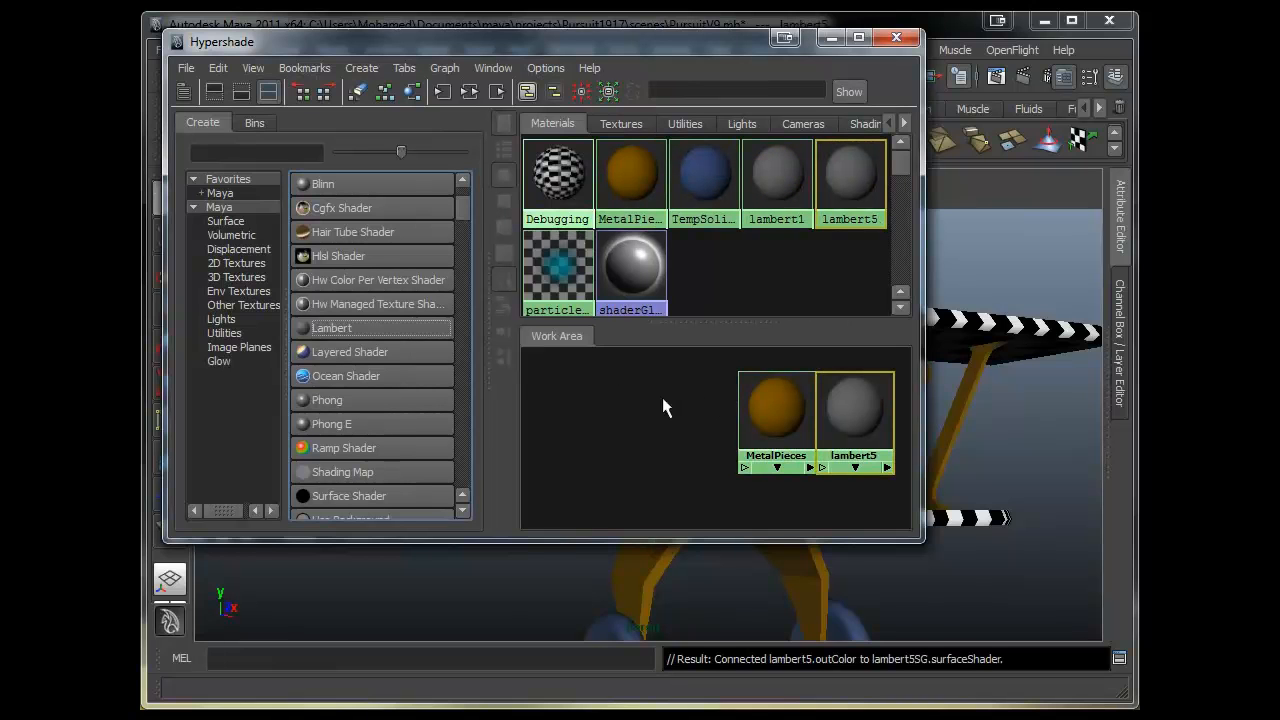
{"action": "key", "text": "a"}
{"action": "left_click", "coordinate": [778, 400]}
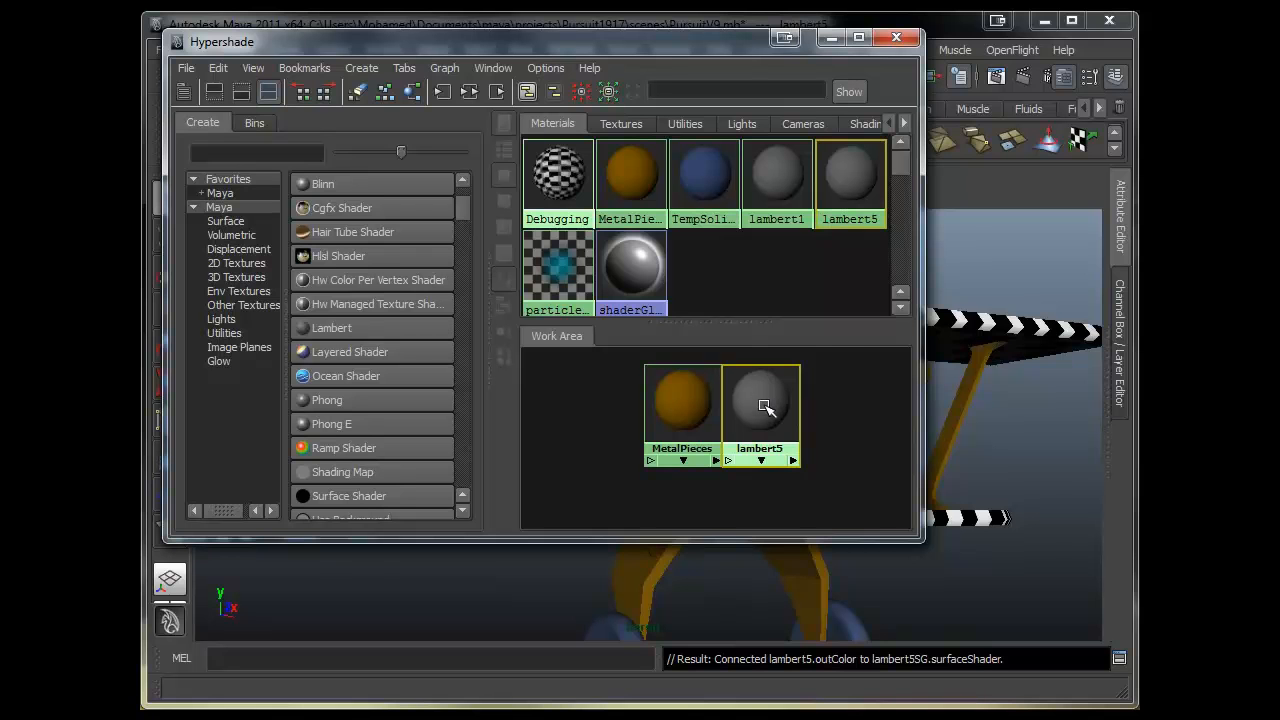
{"action": "right_click", "coordinate": [766, 407]}
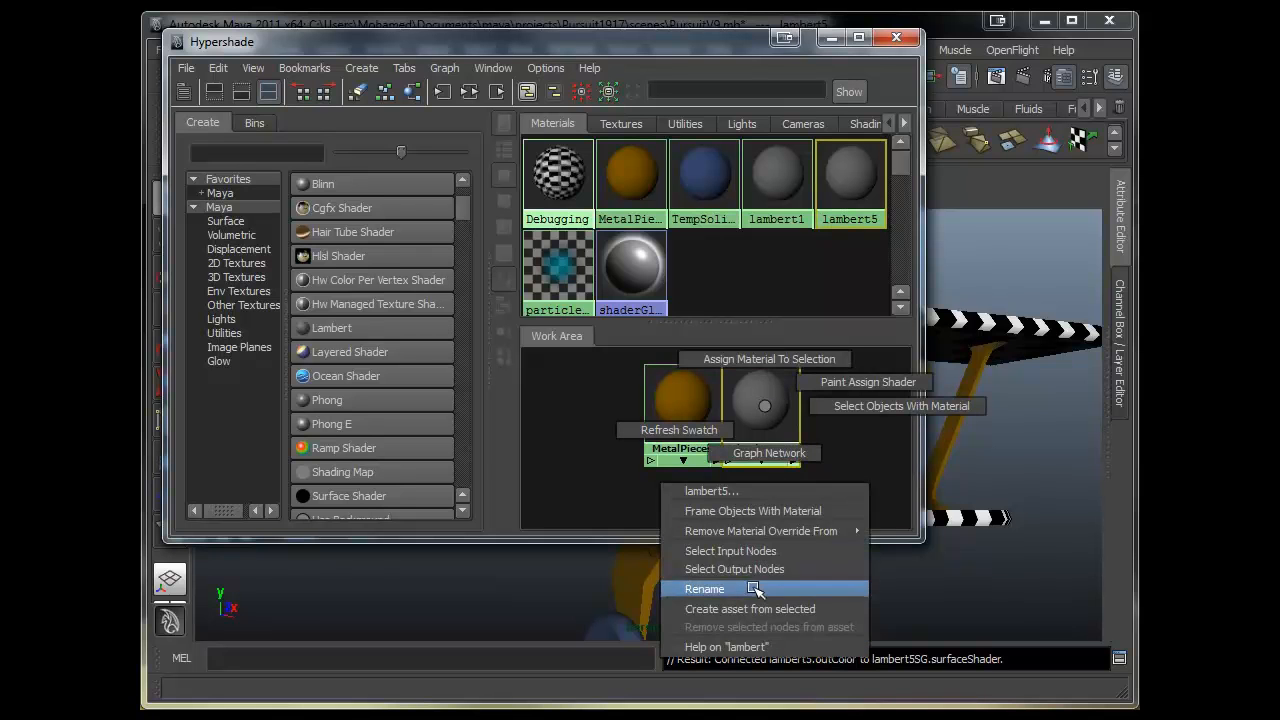
{"action": "left_click", "coordinate": [718, 589]}
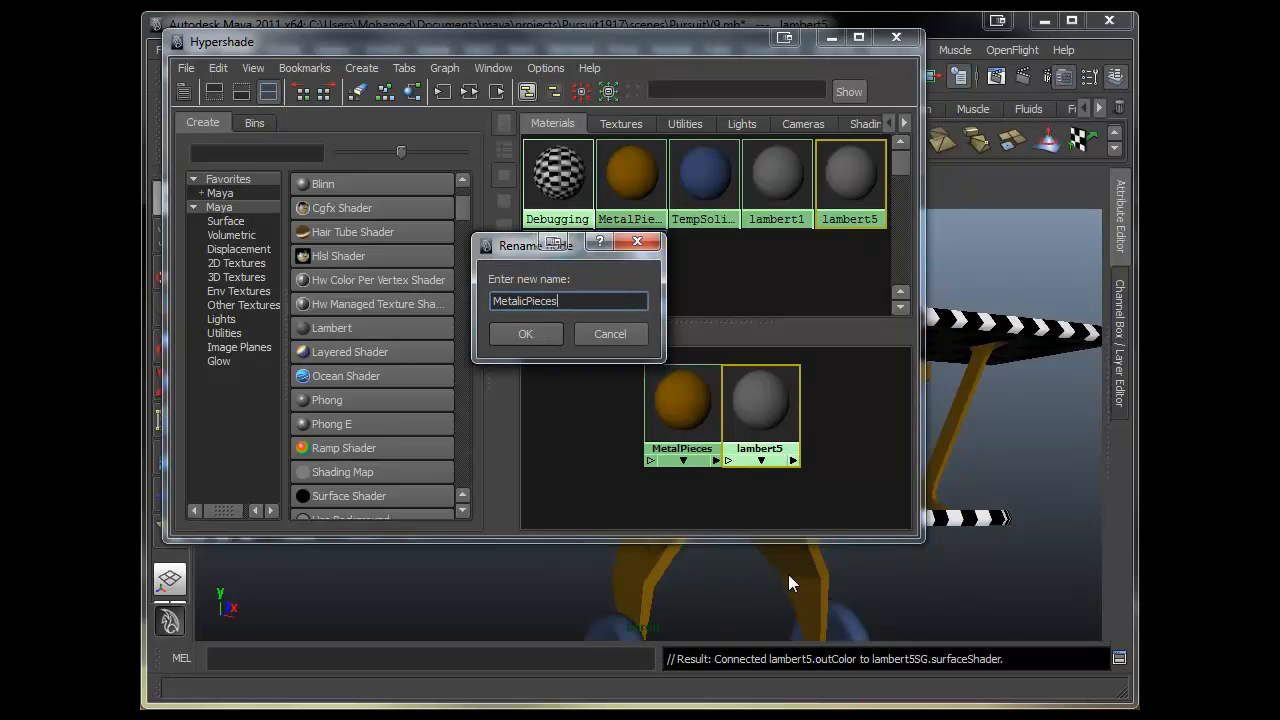
{"action": "key", "text": "Return"}
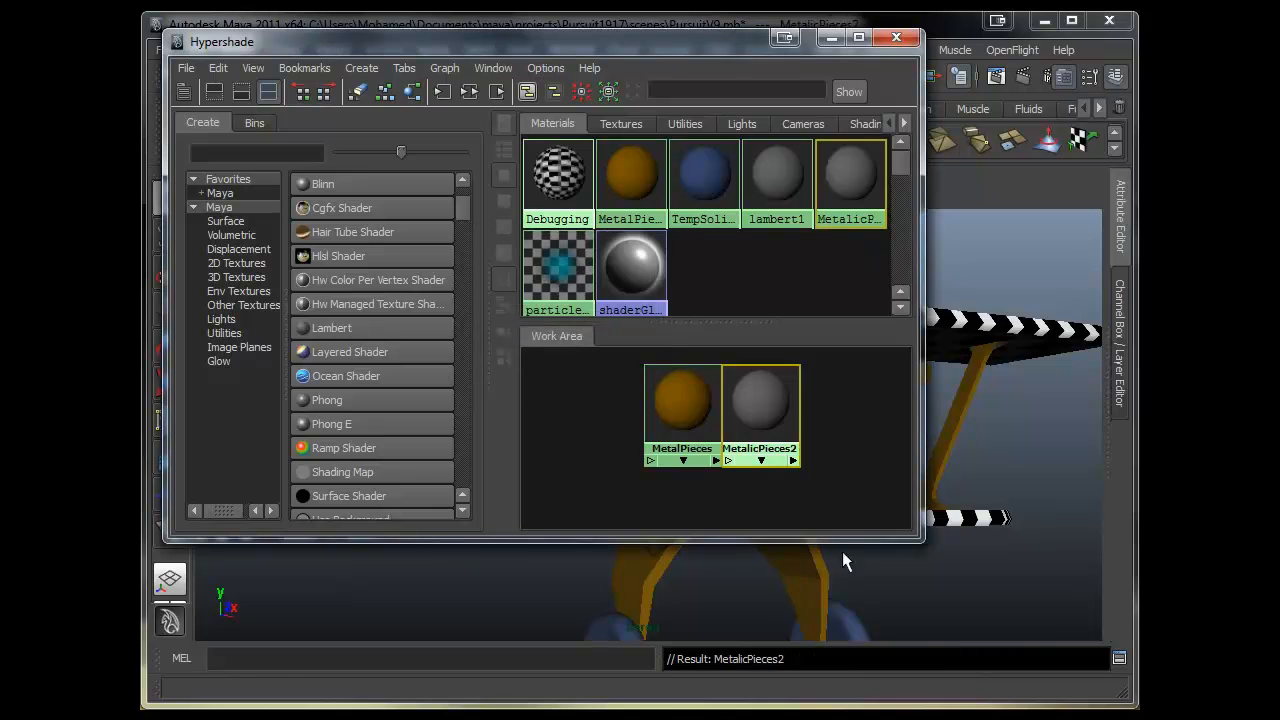
- Set the MetalicPieces2 material's colour to a dark red using the colour wheel
{"action": "double_click", "coordinate": [757, 414]}
{"action": "left_click_drag", "start_coordinate": [712, 41], "coordinate": [464, 71]}
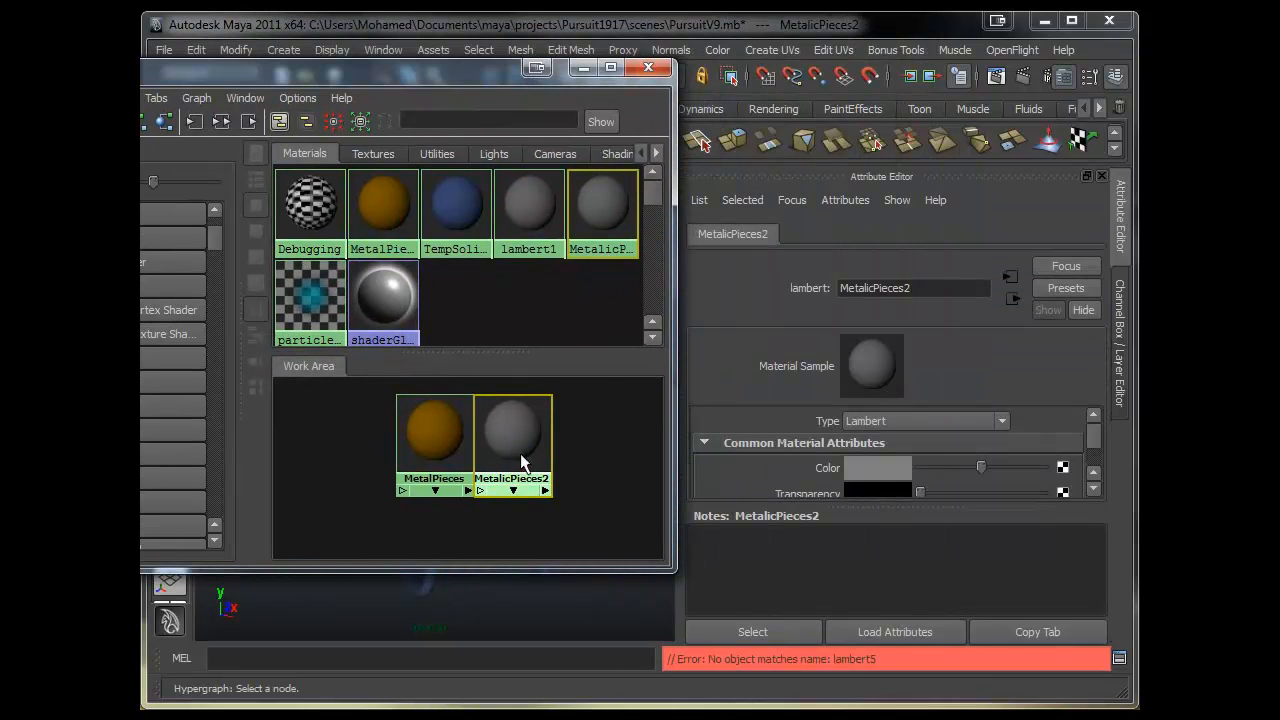
{"action": "left_click", "coordinate": [895, 467]}
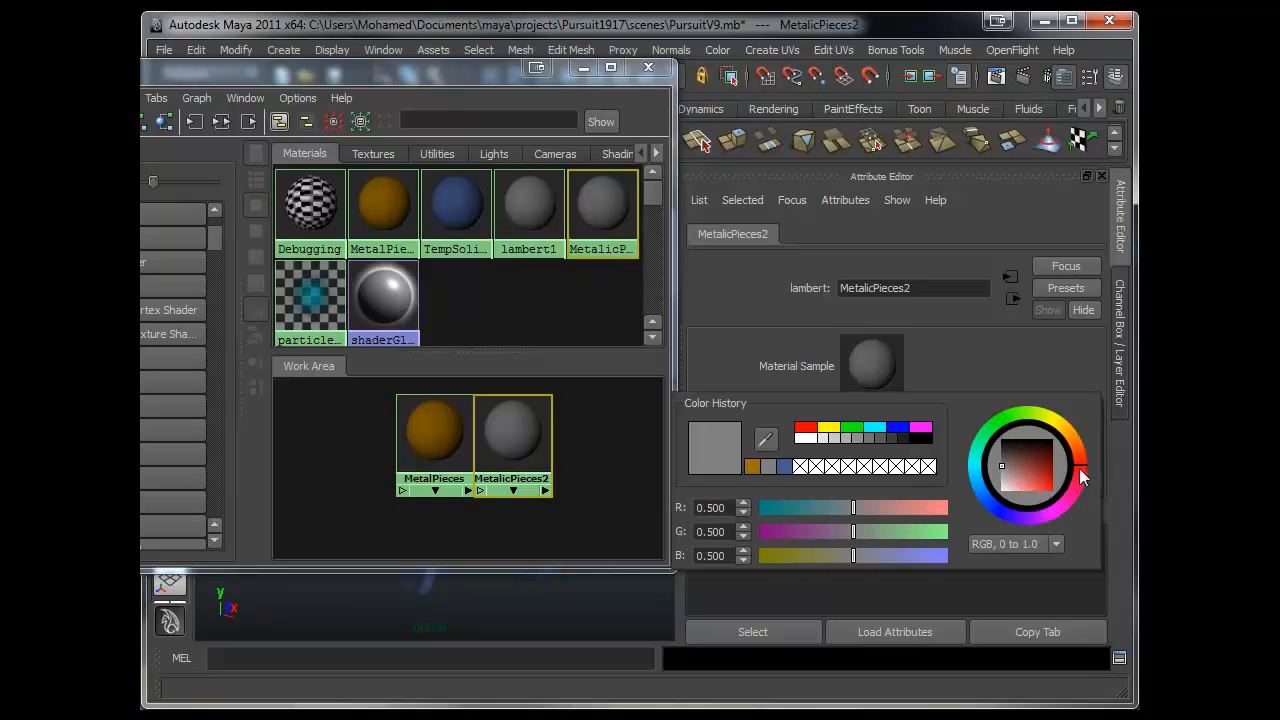
{"action": "mouse_move", "coordinate": [1017, 467]}
{"action": "left_mouse_down"}
{"action": "mouse_move", "coordinate": [1096, 455]}
{"action": "mouse_move", "coordinate": [1104, 481]}
{"action": "mouse_move", "coordinate": [1116, 464]}
{"action": "left_mouse_up"}
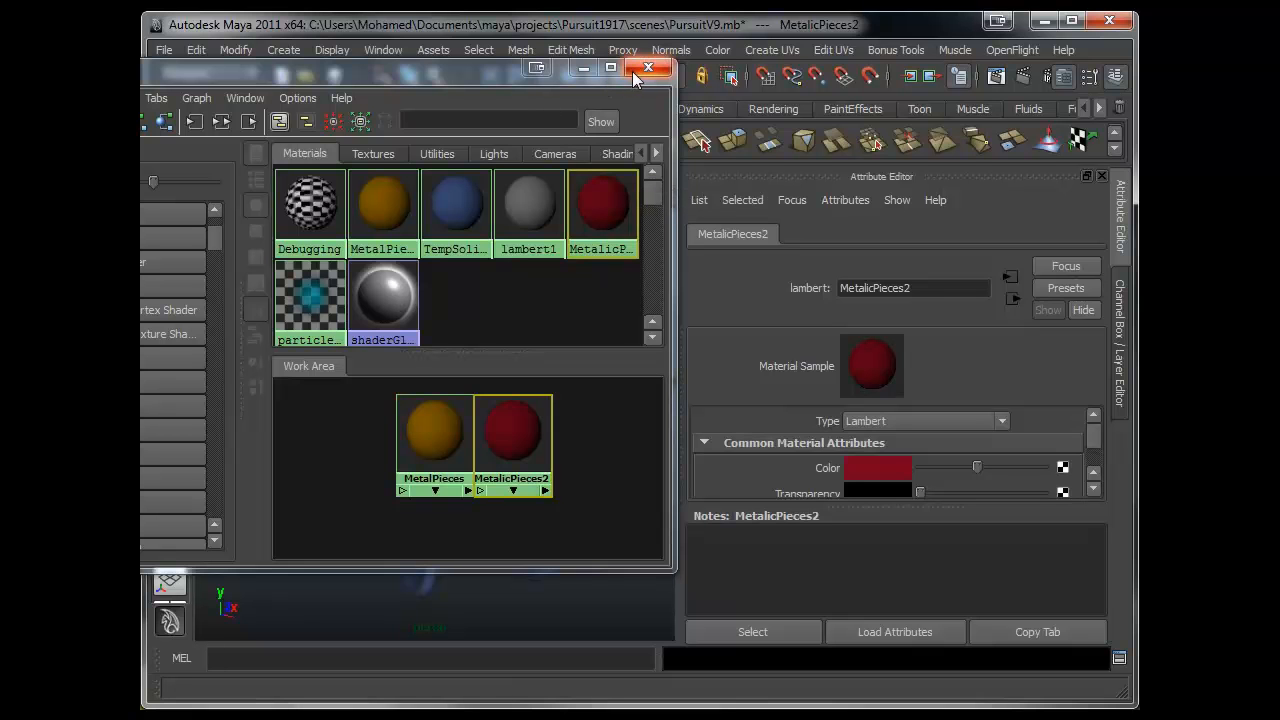
{"action": "left_click_drag", "start_coordinate": [442, 74], "coordinate": [530, 147]}
{"action": "left_click", "coordinate": [1117, 231]}
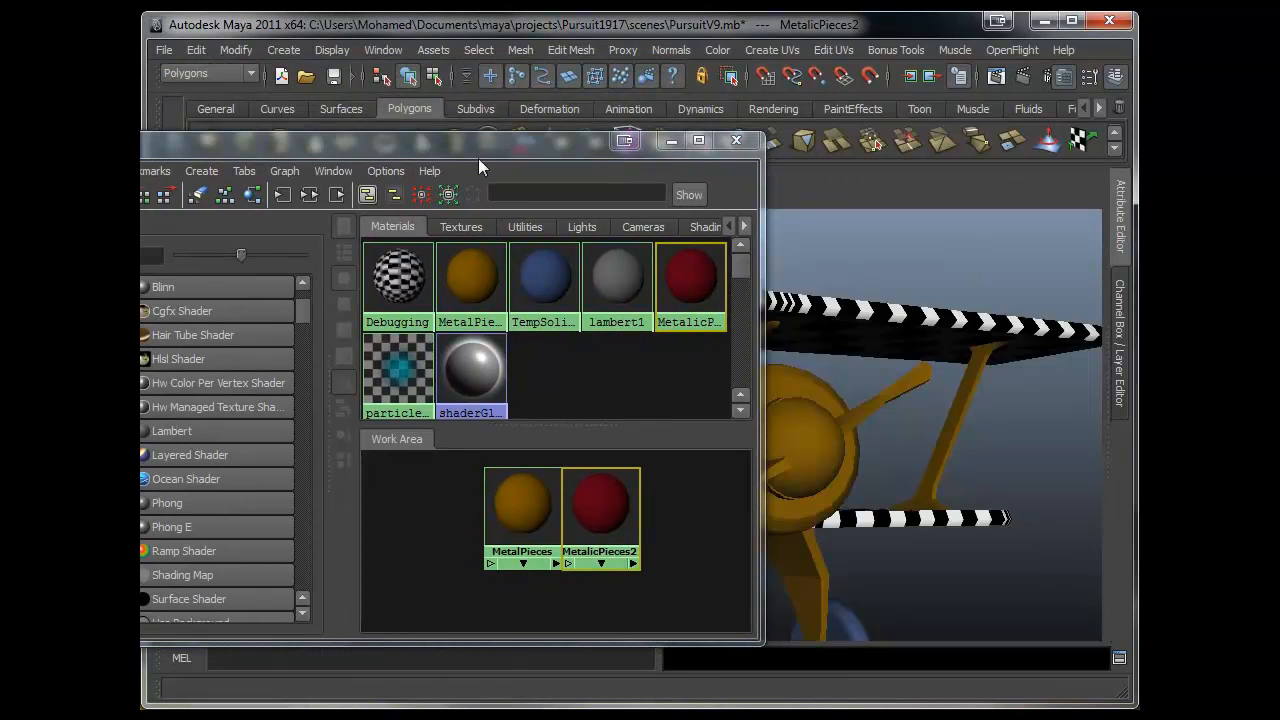
- Select the propeller and nose parts and assign the red MetalicPieces2 material to them
{"action": "left_click_drag", "start_coordinate": [450, 147], "coordinate": [1180, 210]}
{"action": "left_click_drag", "start_coordinate": [590, 352], "coordinate": [528, 378], "text": "alt"}
{"action": "middle_click_drag", "start_coordinate": [528, 378], "coordinate": [484, 324], "text": "alt"}
{"action": "left_click", "coordinate": [588, 392]}
{"action": "left_click_drag", "start_coordinate": [580, 402], "coordinate": [537, 420], "text": "alt"}
{"action": "right_click_drag", "start_coordinate": [537, 420], "coordinate": [624, 440], "text": "alt"}
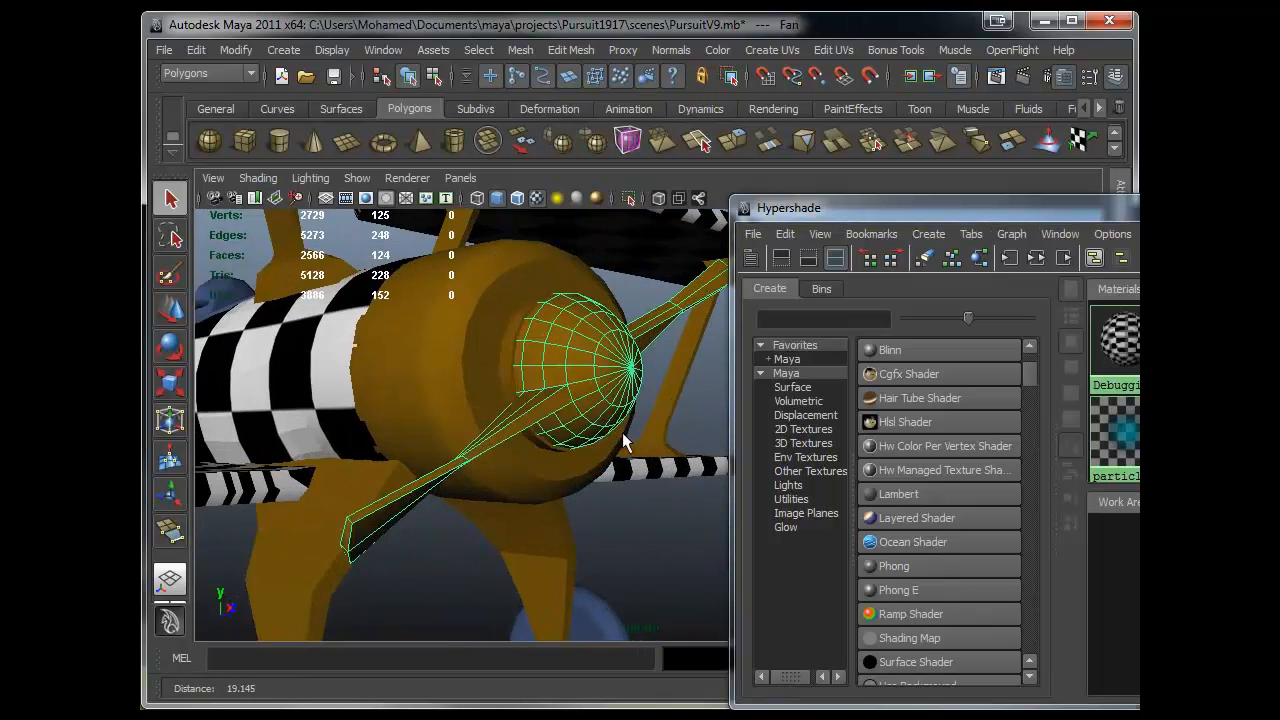
{"action": "middle_click_drag", "start_coordinate": [350, 385], "coordinate": [516, 440], "text": "alt"}
{"action": "left_click", "coordinate": [546, 347], "text": "shift"}
{"action": "left_click", "coordinate": [480, 391], "text": "shift"}
{"action": "left_click", "coordinate": [471, 365], "text": "shift"}
{"action": "left_click_drag", "start_coordinate": [980, 221], "coordinate": [506, 259]}
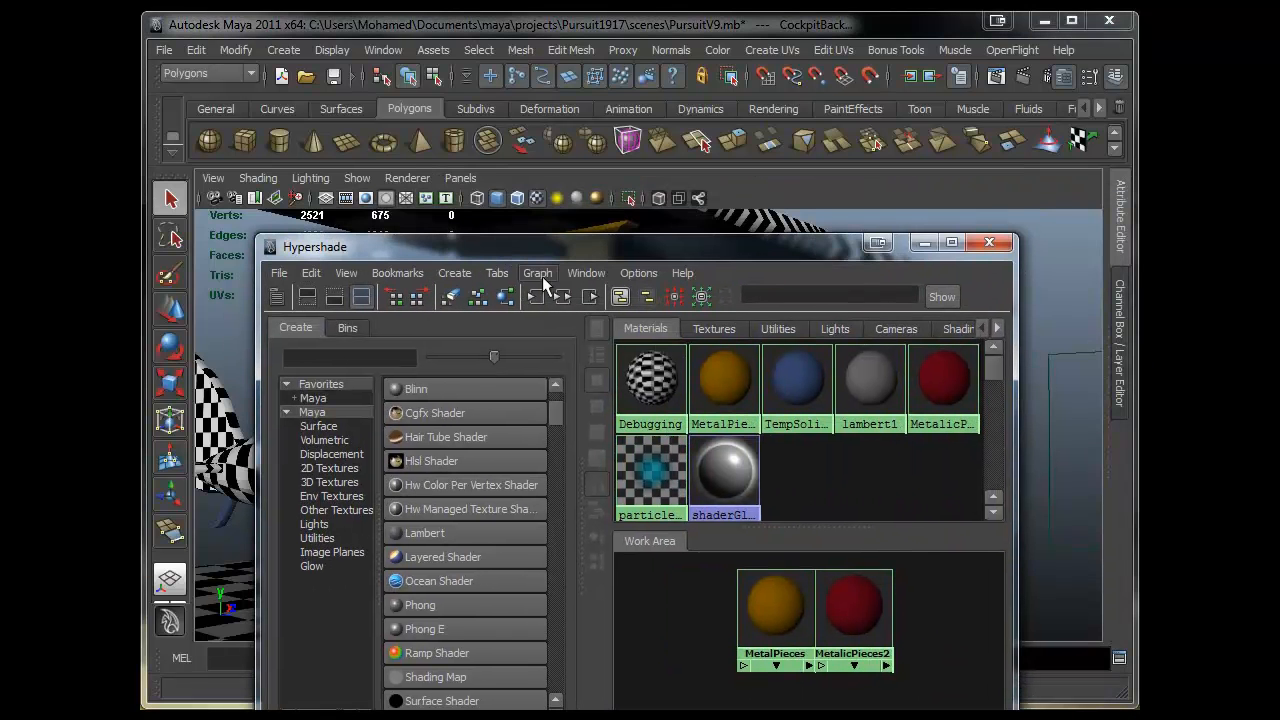
{"action": "right_click_drag", "start_coordinate": [868, 503], "coordinate": [858, 452]}
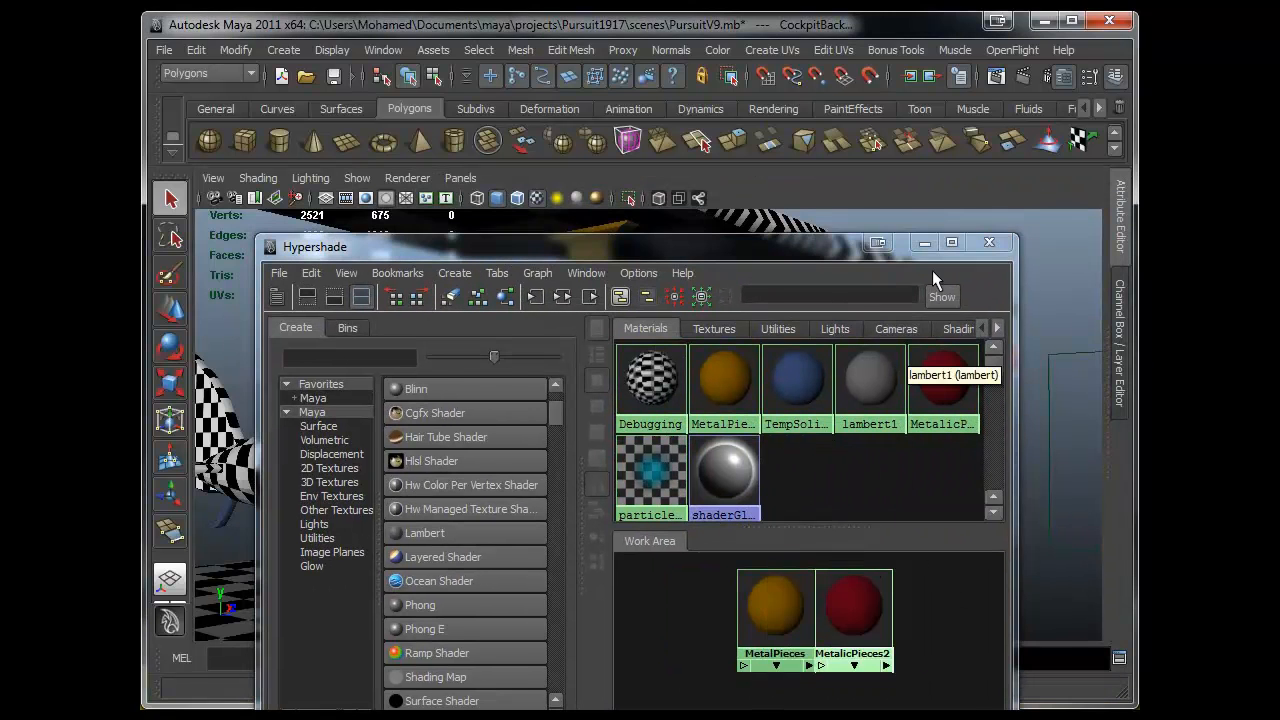
{"action": "left_click", "coordinate": [989, 242]}
- Select the right landing-gear wheel and frame it in the viewport
{"action": "left_click", "coordinate": [894, 498]}
{"action": "left_click_drag", "start_coordinate": [894, 498], "coordinate": [694, 531], "text": "alt"}
{"action": "right_click_drag", "start_coordinate": [694, 531], "coordinate": [524, 510], "text": "alt"}
{"action": "left_click_drag", "start_coordinate": [524, 510], "coordinate": [790, 472], "text": "alt"}
{"action": "right_click_drag", "start_coordinate": [752, 478], "coordinate": [860, 505], "text": "alt"}
{"action": "middle_click_drag", "start_coordinate": [822, 530], "coordinate": [795, 425], "text": "alt"}
{"action": "right_click_drag", "start_coordinate": [685, 505], "coordinate": [748, 518], "text": "alt"}
{"action": "left_click", "coordinate": [701, 480]}
{"action": "left_click_drag", "start_coordinate": [808, 516], "coordinate": [731, 526], "text": "alt"}
{"action": "right_click_drag", "start_coordinate": [540, 504], "coordinate": [629, 514], "text": "alt"}
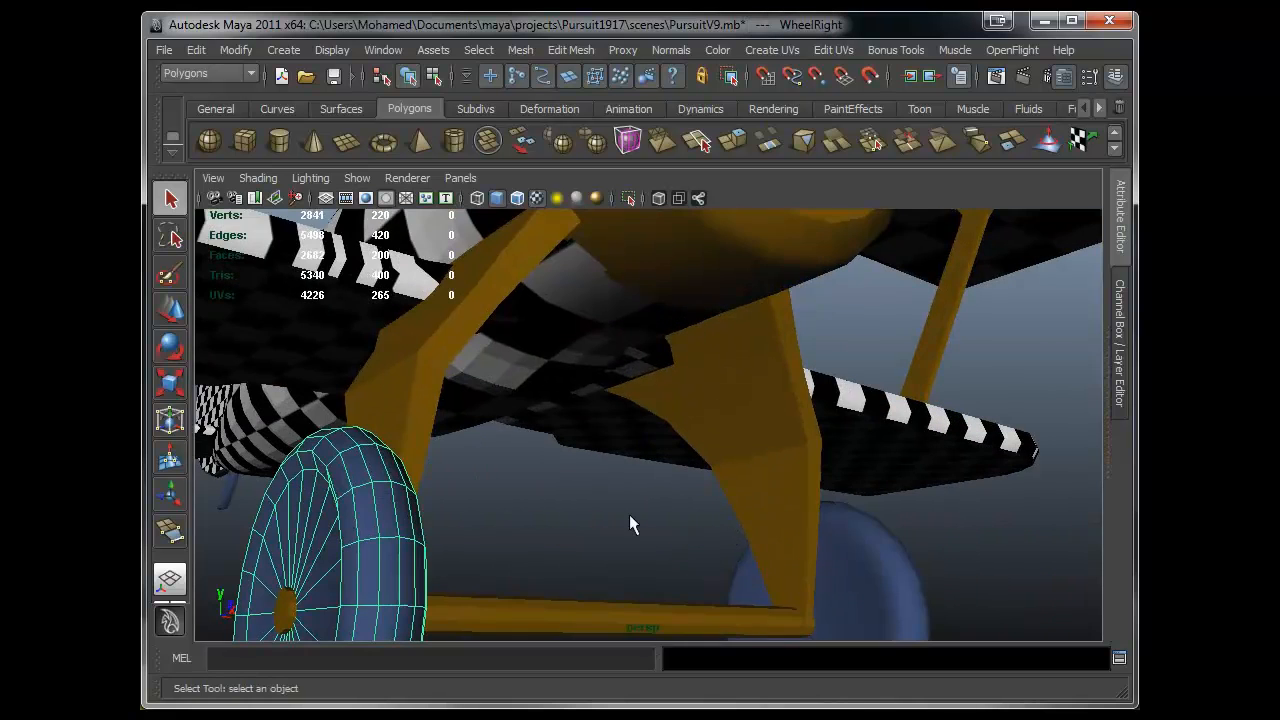
{"action": "left_click_drag", "start_coordinate": [629, 514], "coordinate": [527, 509], "text": "alt"}
{"action": "key", "text": "f"}
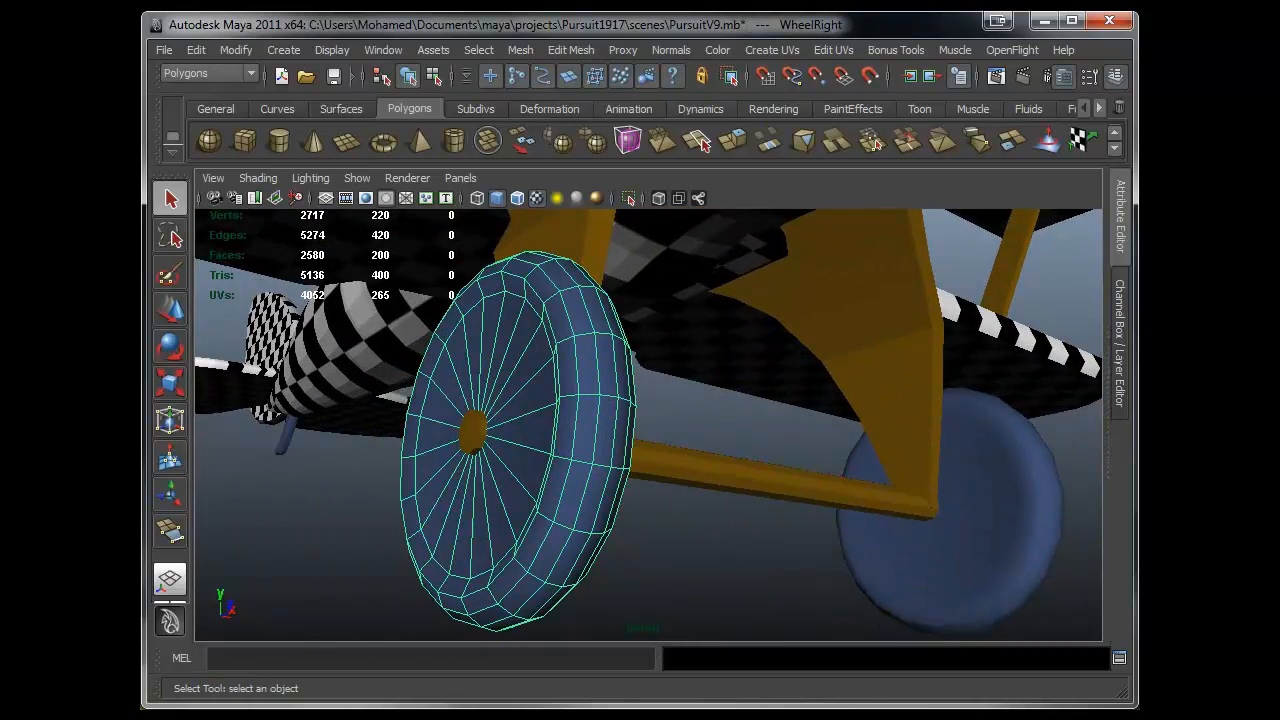
- Create another Lambert material and rename it Rubber
{"action": "key", "text": "alt+Tab"}
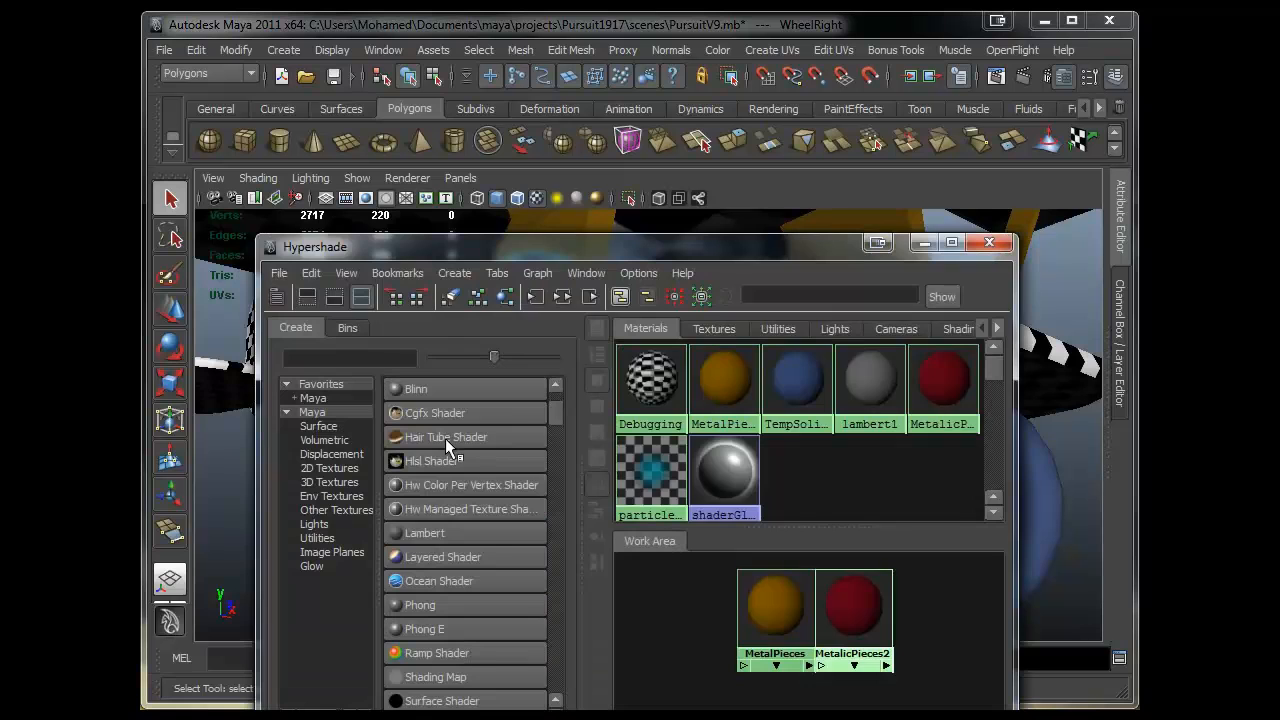
{"action": "left_click", "coordinate": [466, 533]}
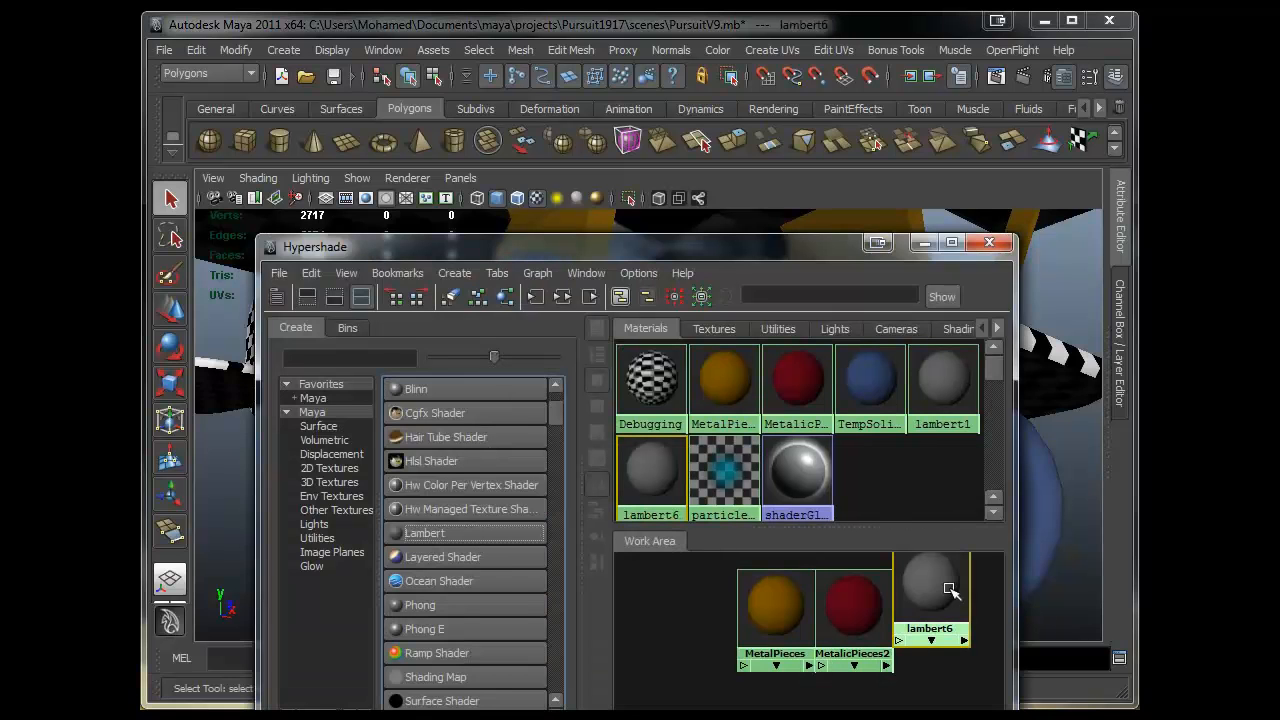
{"action": "left_click_drag", "start_coordinate": [830, 559], "coordinate": [770, 634]}
{"action": "left_click_drag", "start_coordinate": [850, 607], "coordinate": [712, 583]}
{"action": "left_click_drag", "start_coordinate": [929, 614], "coordinate": [848, 630]}
{"action": "right_click", "coordinate": [848, 630]}
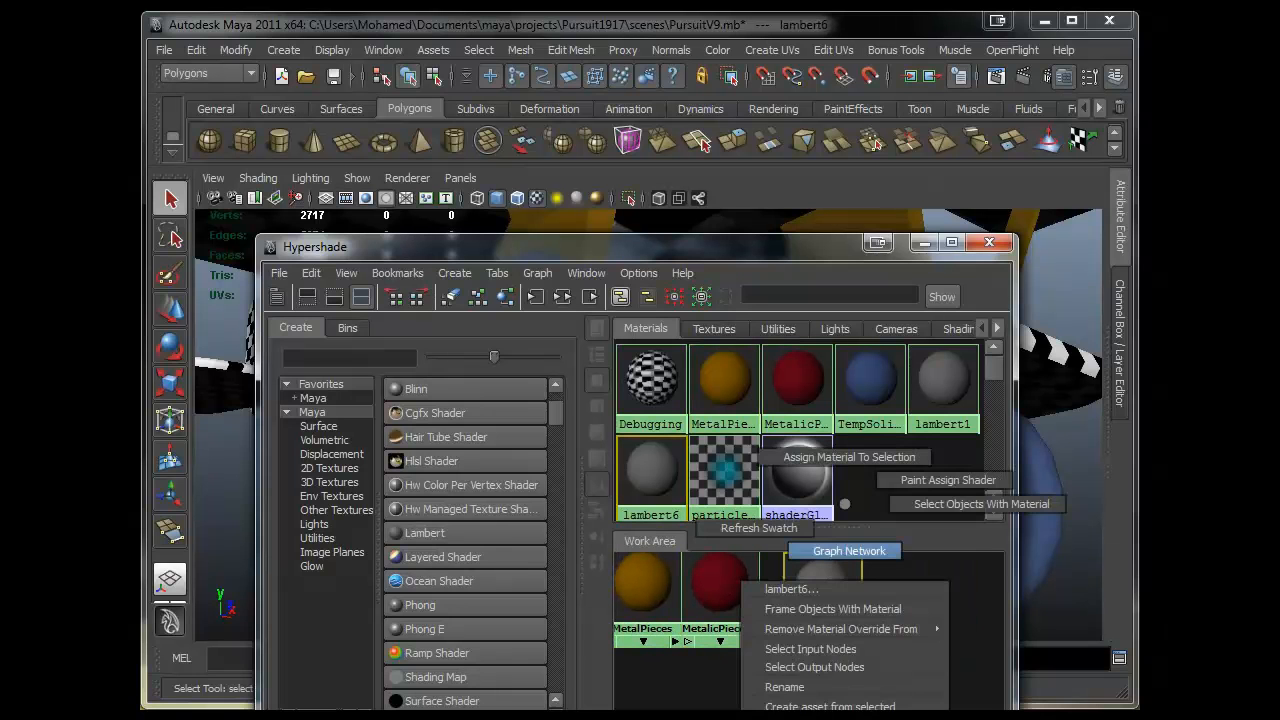
{"action": "left_click", "coordinate": [800, 687]}
{"action": "type", "text": "Rubber"}
{"action": "key", "text": "Return"}
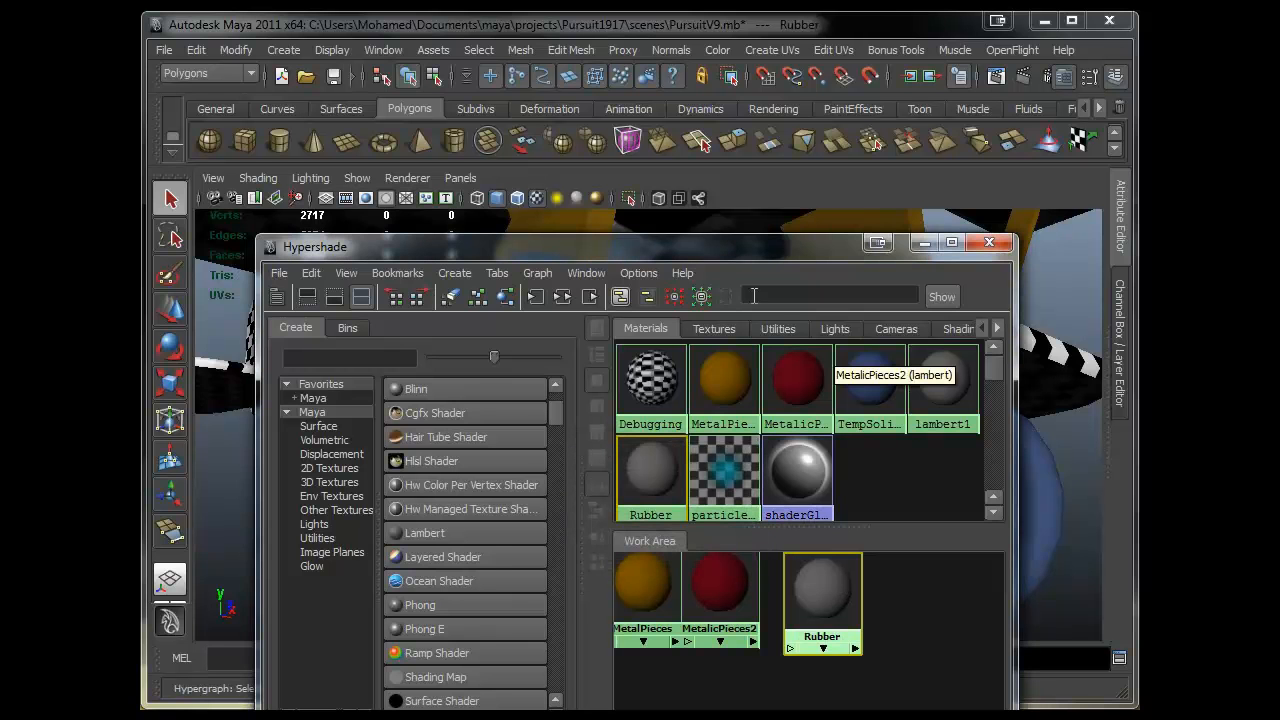
- Set the Rubber material's colour to black
{"action": "left_click_drag", "start_coordinate": [688, 254], "coordinate": [942, 147]}
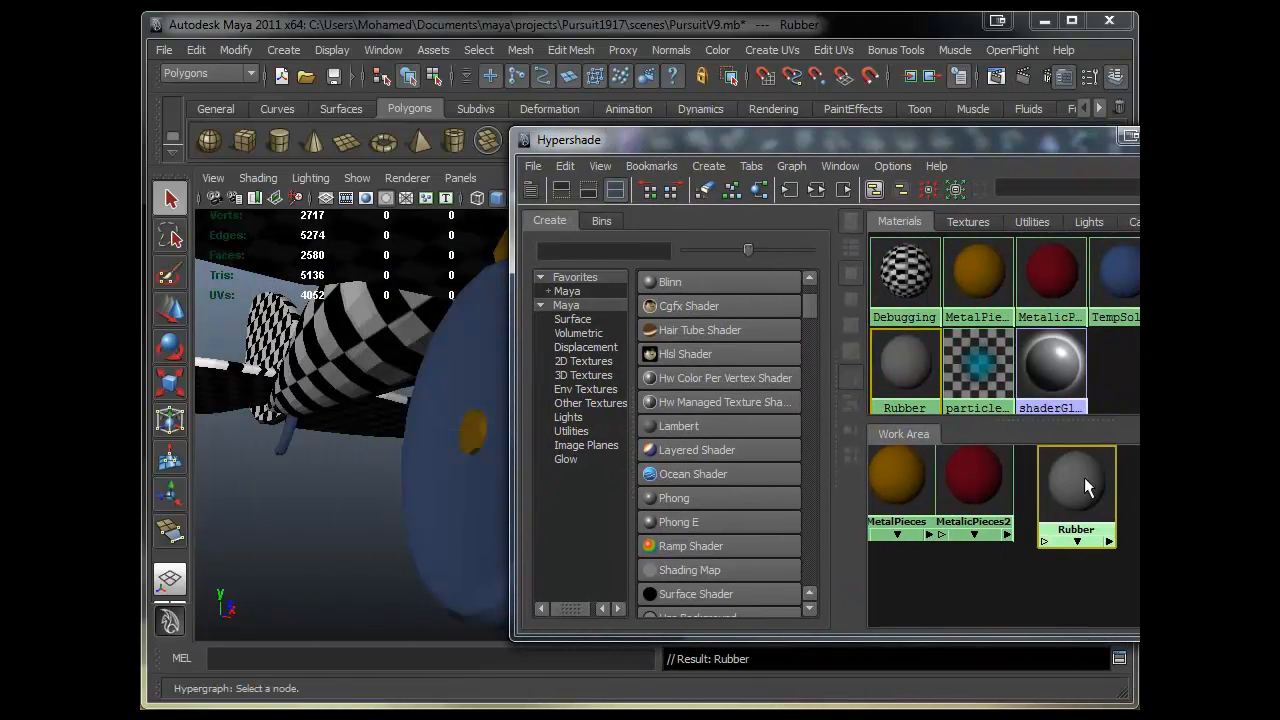
{"action": "left_click", "coordinate": [1084, 477]}
{"action": "left_click_drag", "start_coordinate": [1051, 143], "coordinate": [524, 156]}
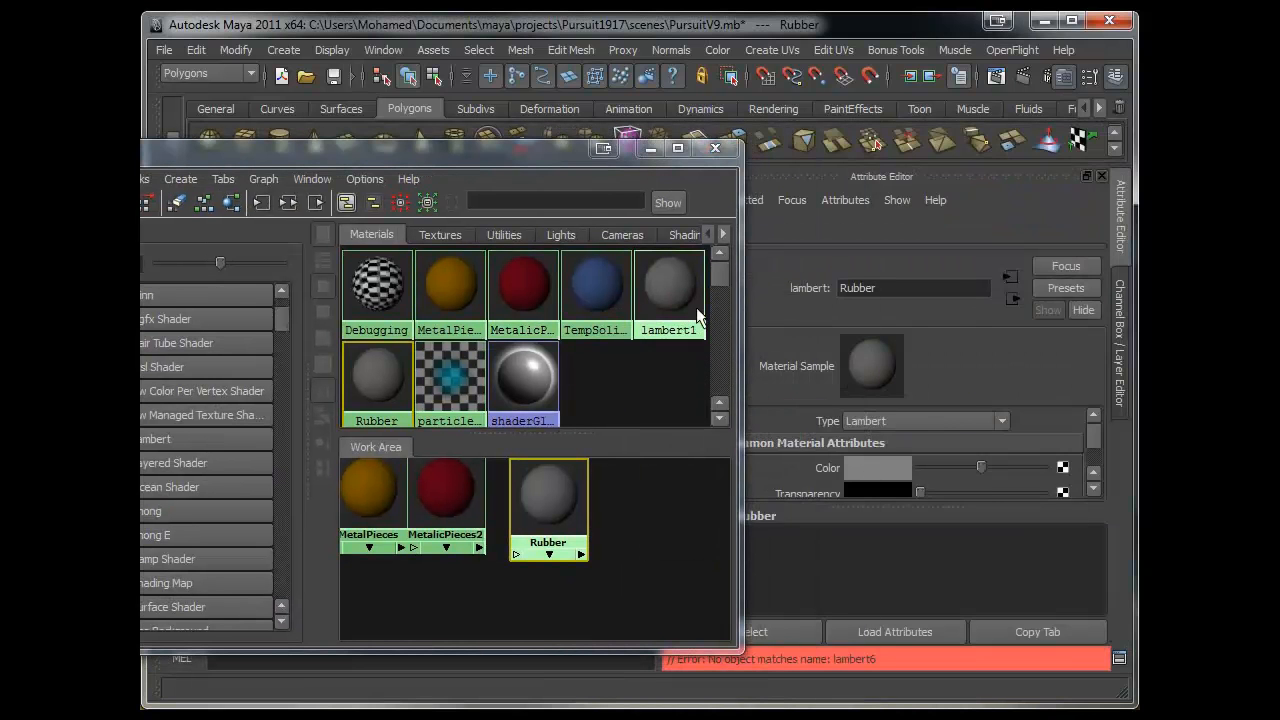
{"action": "left_click", "coordinate": [872, 466]}
{"action": "left_click_drag", "start_coordinate": [1020, 483], "coordinate": [1065, 415]}
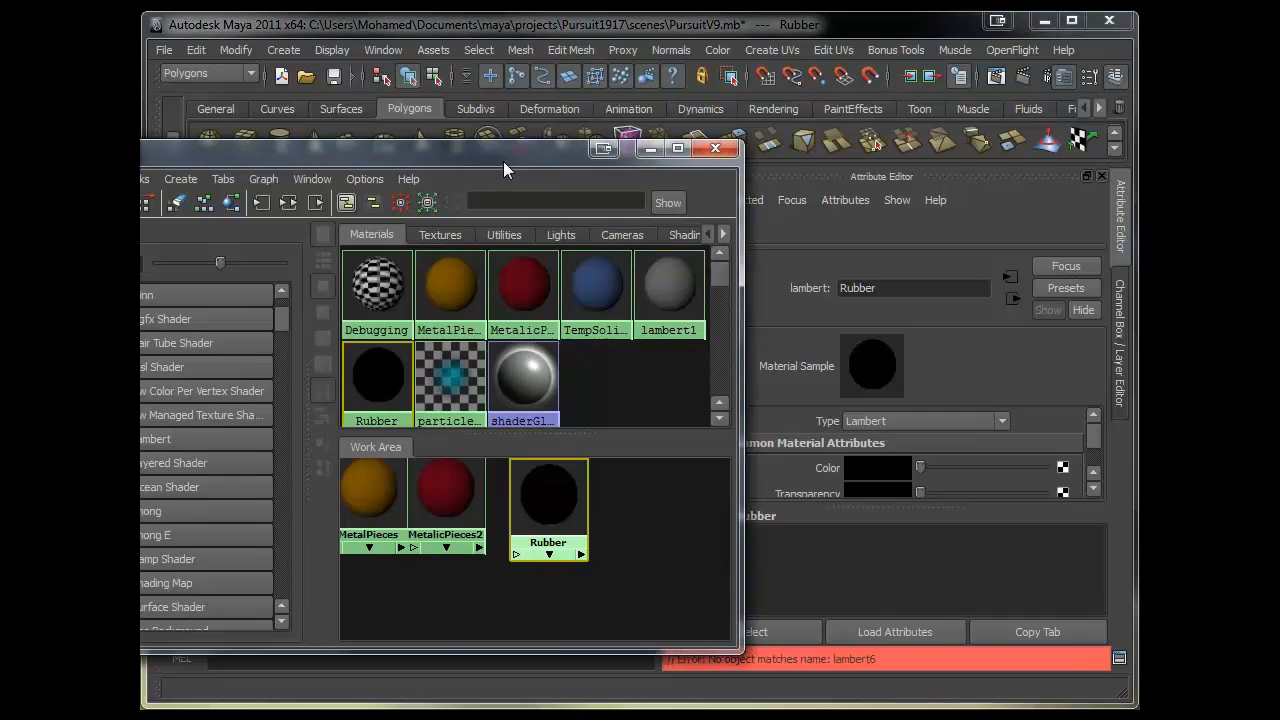
{"action": "left_click_drag", "start_coordinate": [509, 163], "coordinate": [963, 185]}
{"action": "left_click_drag", "start_coordinate": [672, 174], "coordinate": [808, 161]}
- Select face loops along the outer tread of the right wheel's tyre
{"action": "scroll", "coordinate": [417, 420], "scroll_direction": "up", "scroll_amount": 5}
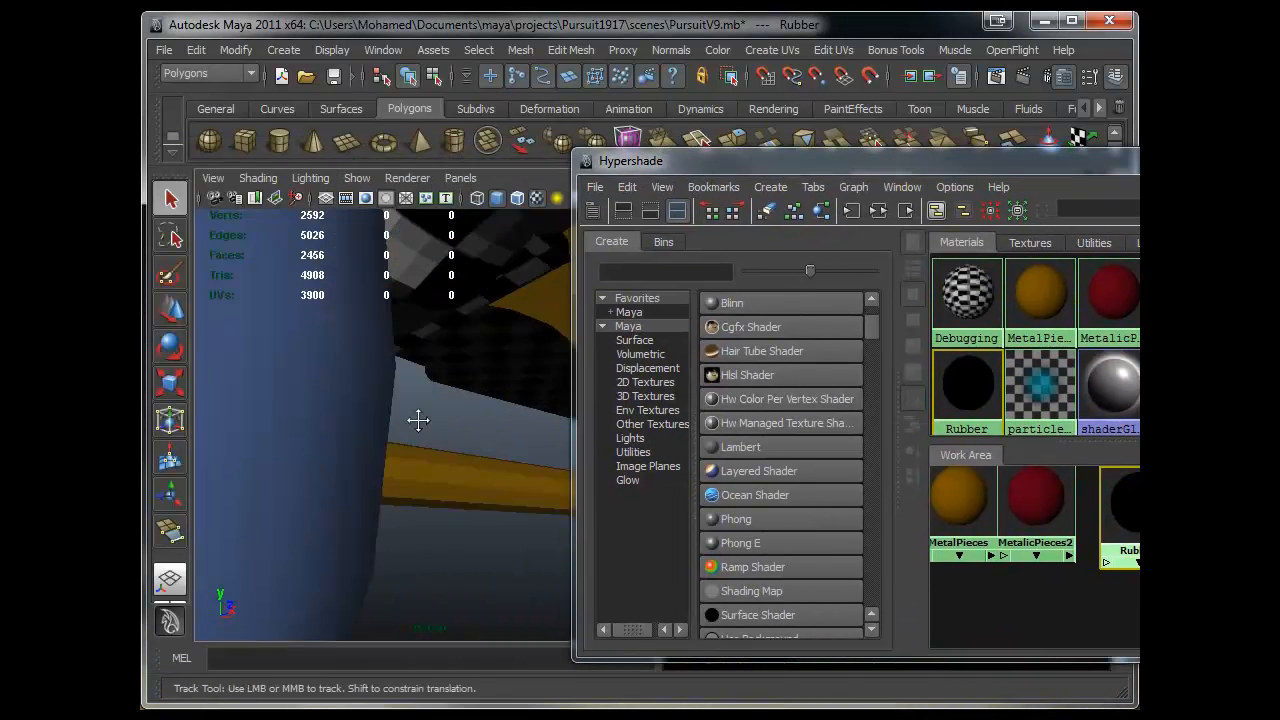
{"action": "left_click", "coordinate": [491, 514]}
{"action": "middle_click_drag", "start_coordinate": [491, 514], "coordinate": [369, 456], "text": "alt"}
{"action": "left_click_drag", "start_coordinate": [369, 456], "coordinate": [378, 447], "text": "alt"}
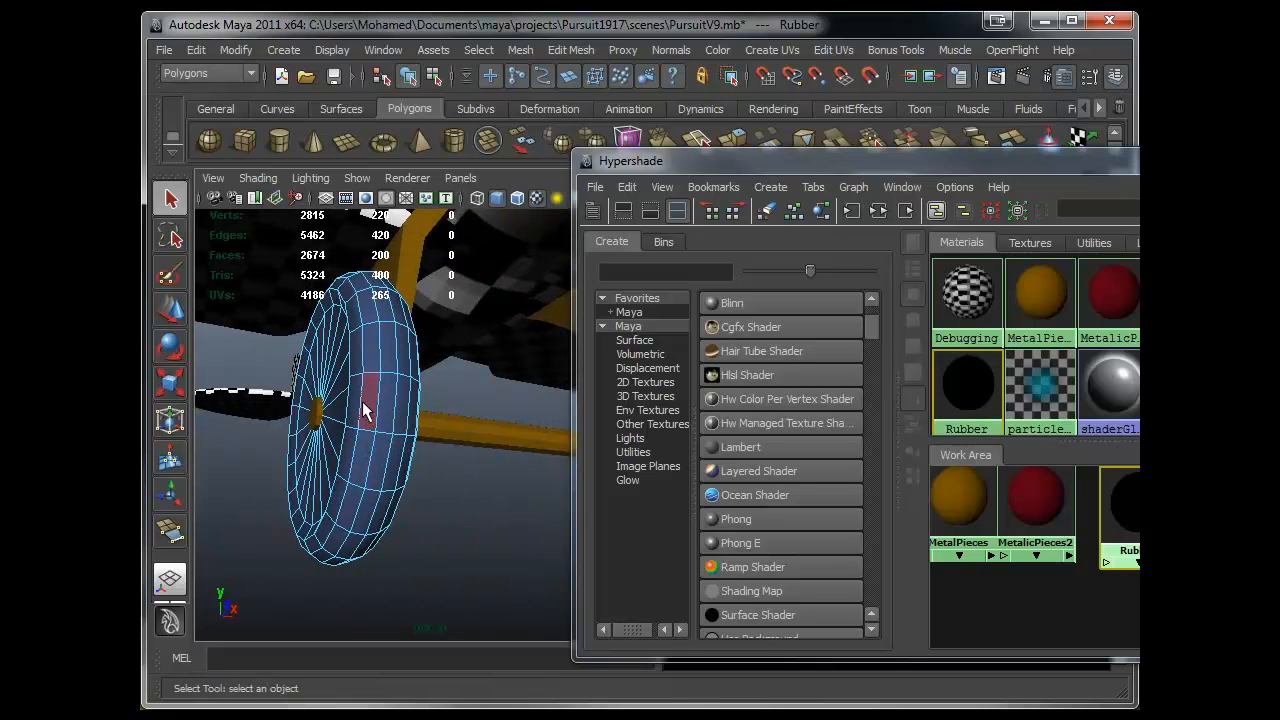
{"action": "left_click", "coordinate": [368, 402]}
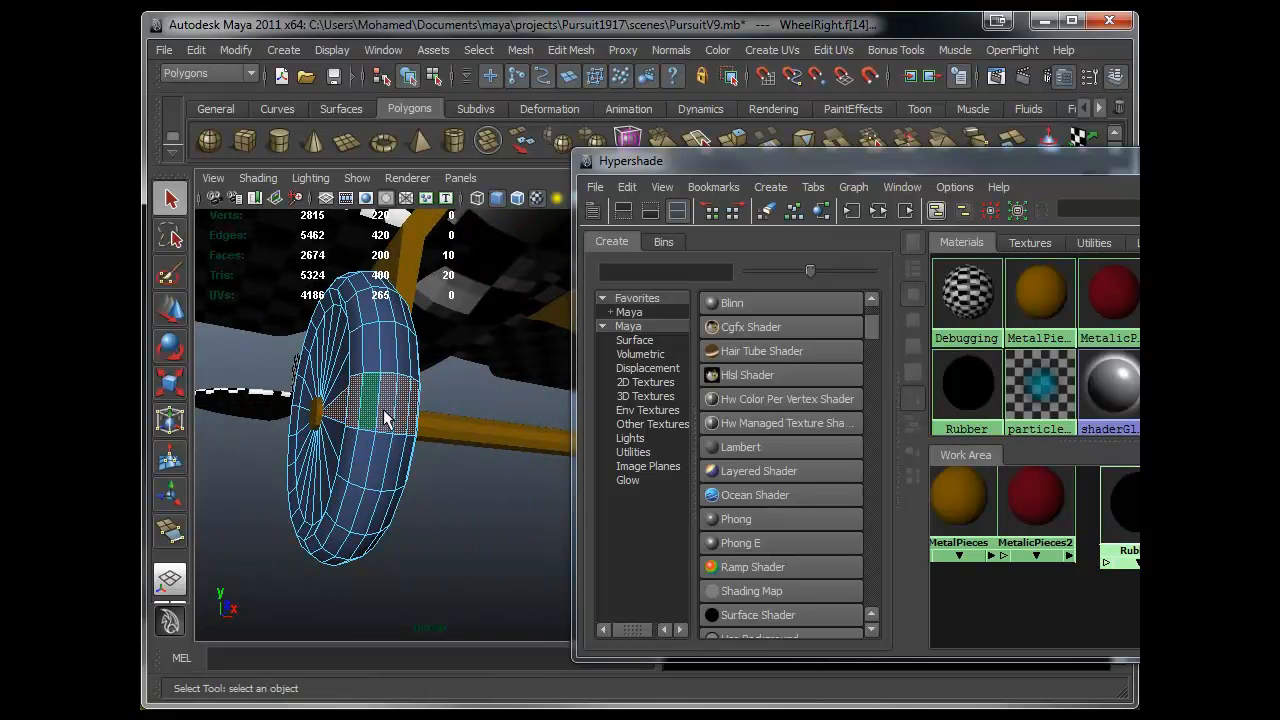
{"action": "double_click", "coordinate": [387, 383]}
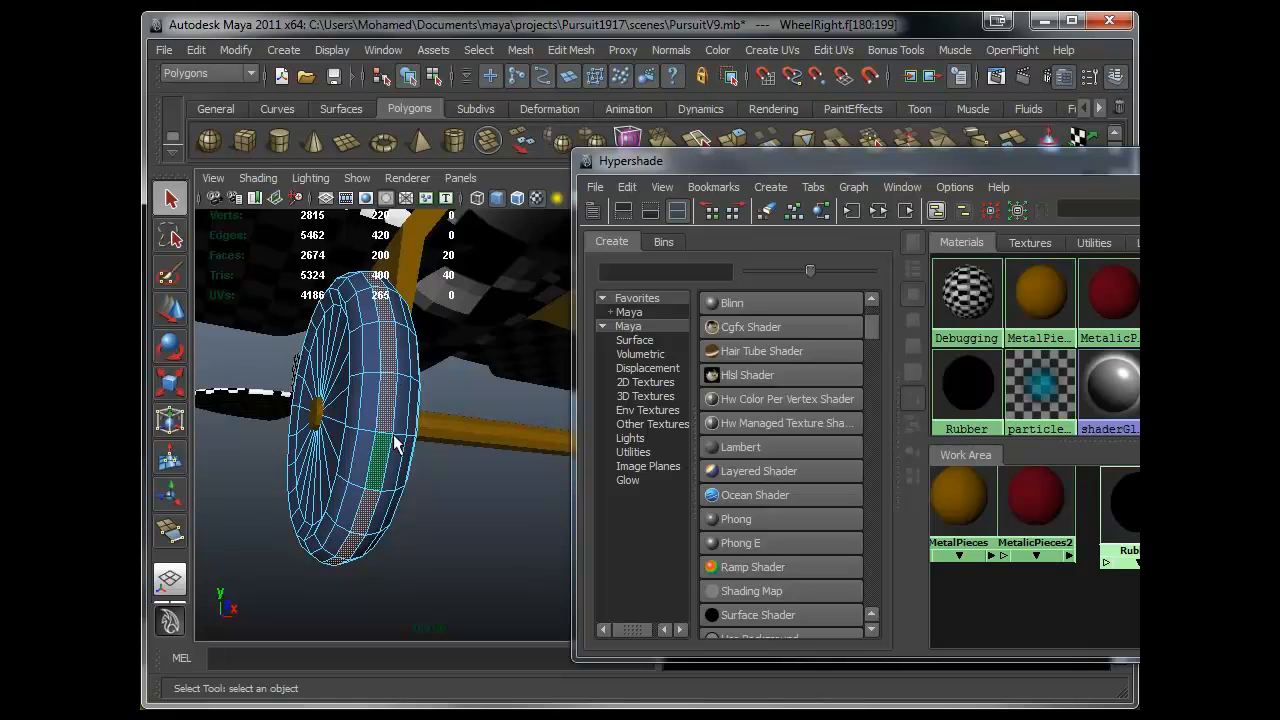
{"action": "double_click", "coordinate": [397, 365], "text": "shift"}
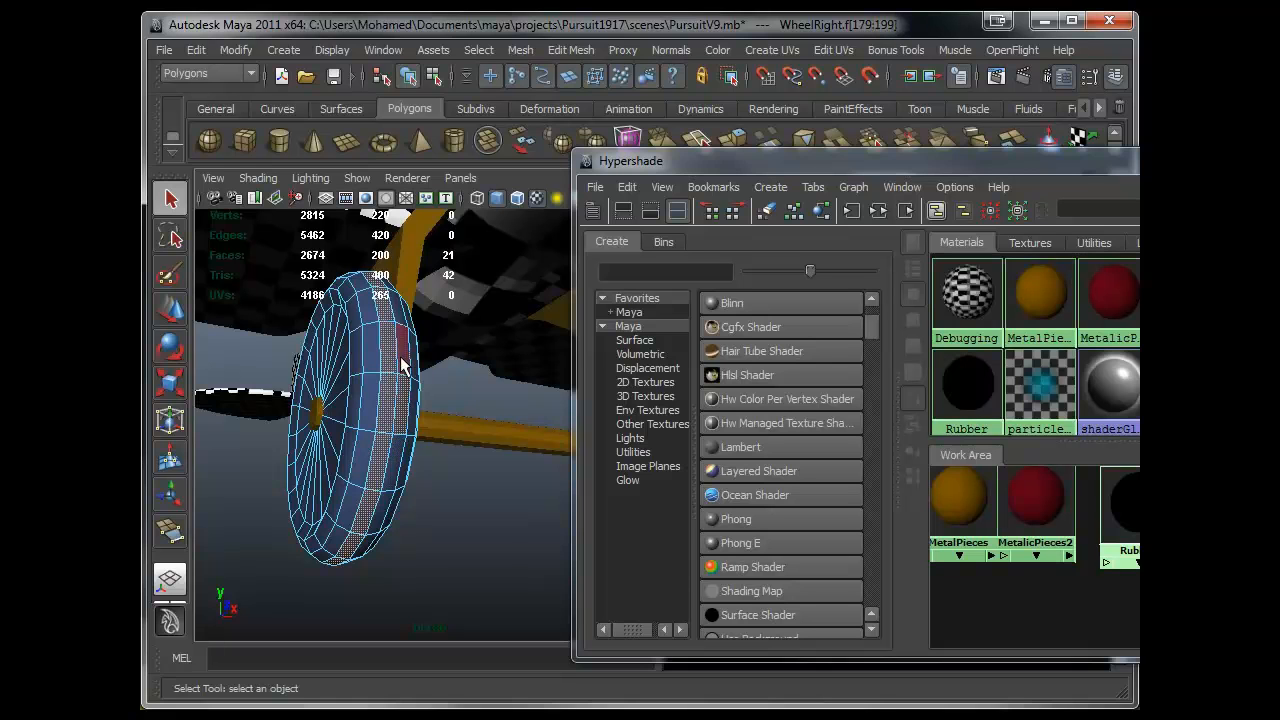
{"action": "left_click", "coordinate": [363, 412]}
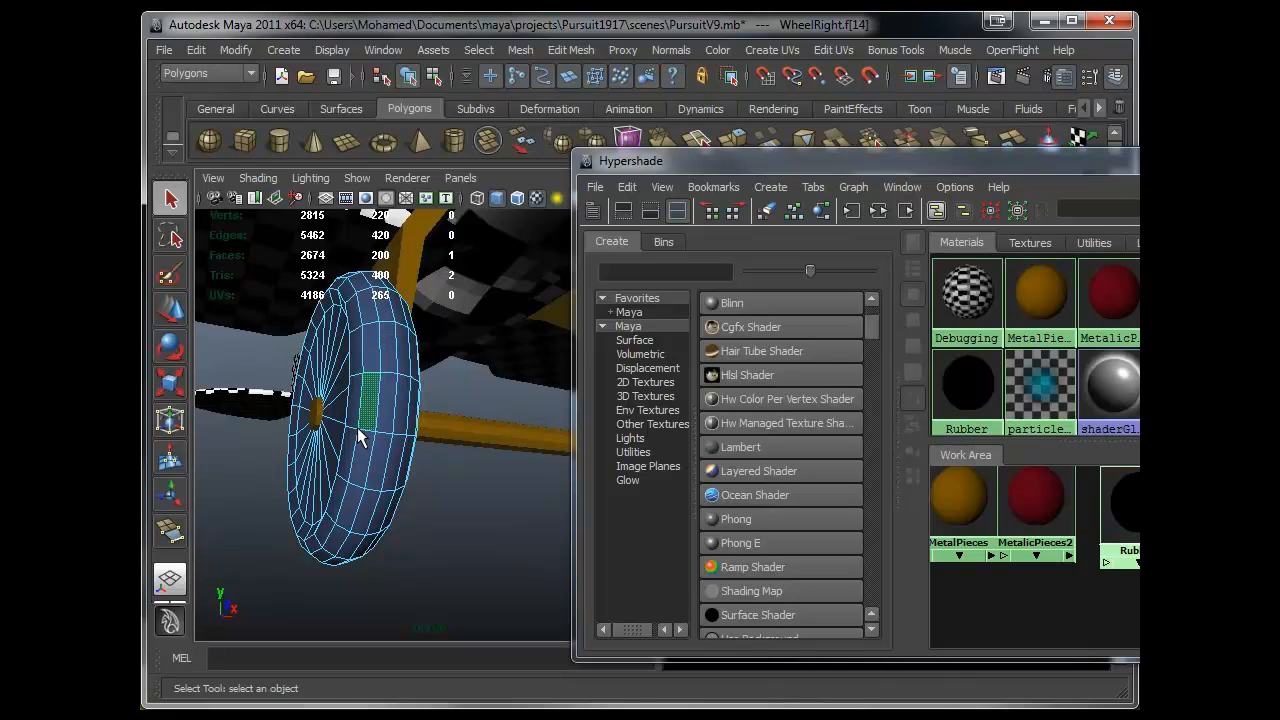
{"action": "double_click", "coordinate": [356, 360]}
{"action": "double_click", "coordinate": [388, 360], "text": "shift"}
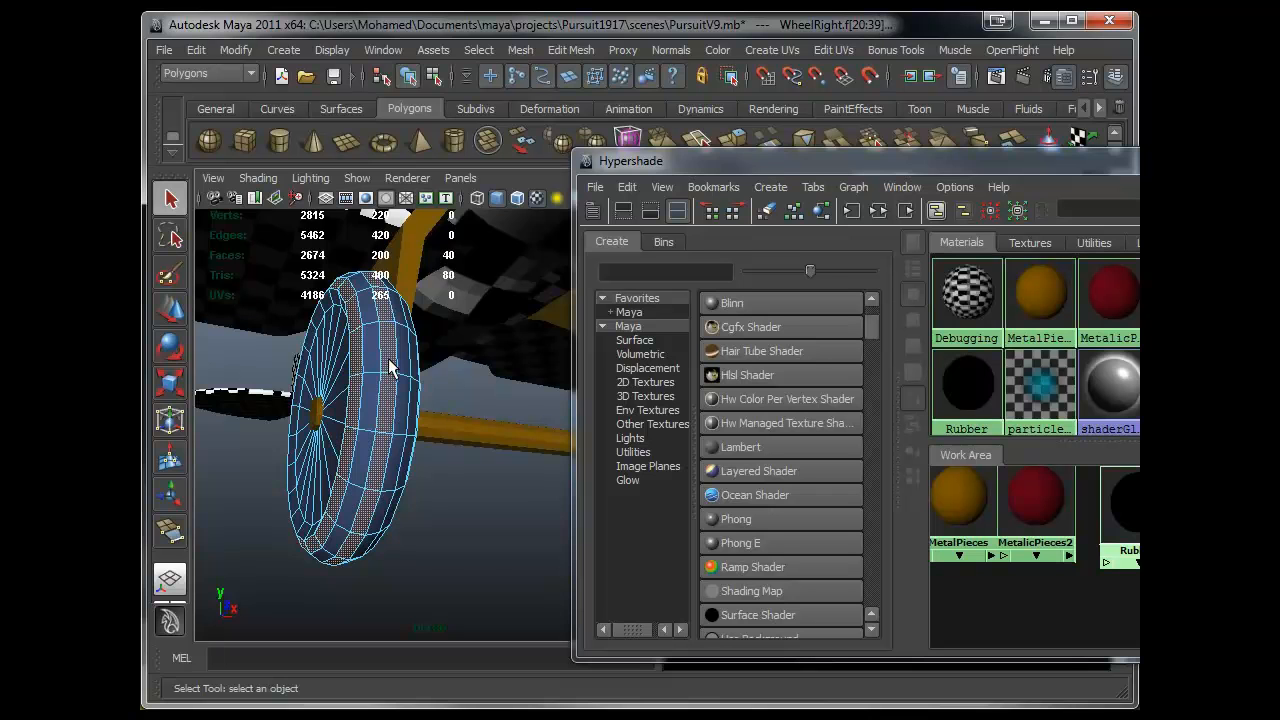
- Extend the face-loop selection around the right tyre's tread, undoing loops that were picked wrongly
{"action": "left_click_drag", "start_coordinate": [412, 438], "coordinate": [386, 431], "text": "alt"}
{"action": "middle_click_drag", "start_coordinate": [386, 431], "coordinate": [455, 431], "text": "alt"}
{"action": "left_click_drag", "start_coordinate": [350, 431], "coordinate": [405, 430], "text": "alt"}
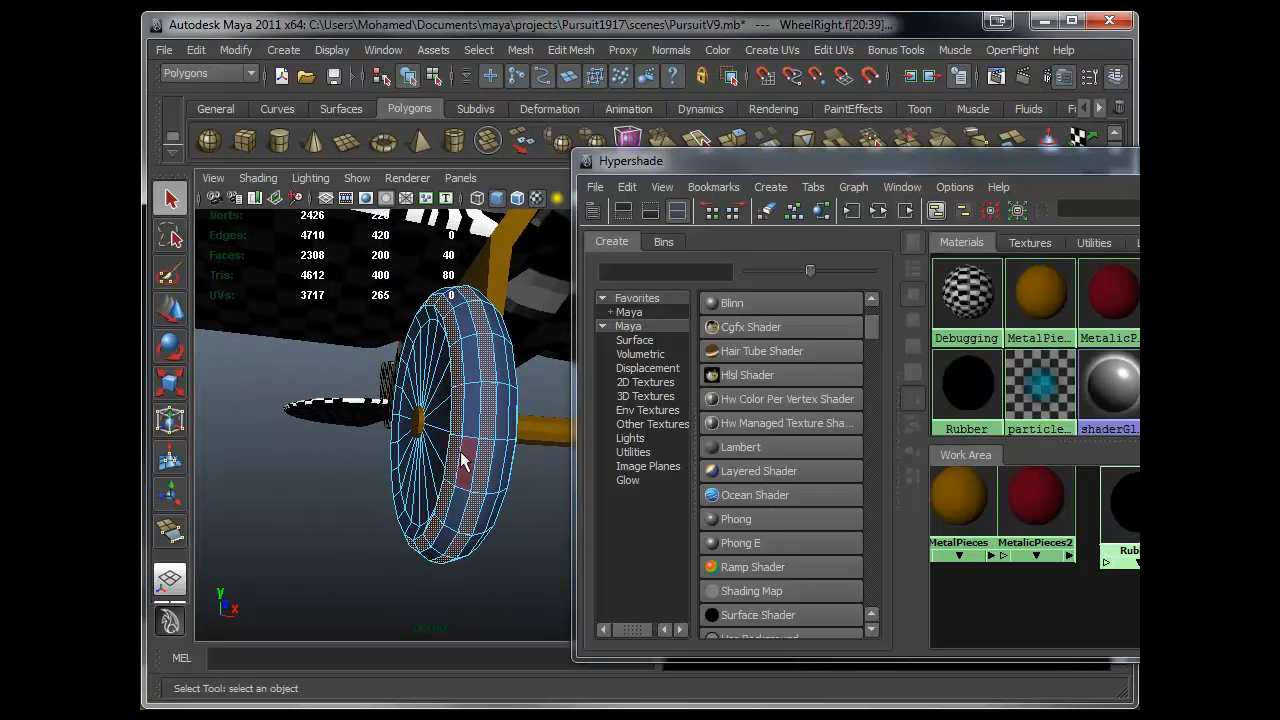
{"action": "double_click", "coordinate": [465, 421], "text": "shift"}
{"action": "key", "text": "ctrl+z"}
{"action": "key", "text": "ctrl+z"}
{"action": "left_click_drag", "start_coordinate": [486, 455], "coordinate": [402, 451], "text": "alt"}
{"action": "key", "text": "ctrl+z"}
{"action": "double_click", "coordinate": [416, 466]}
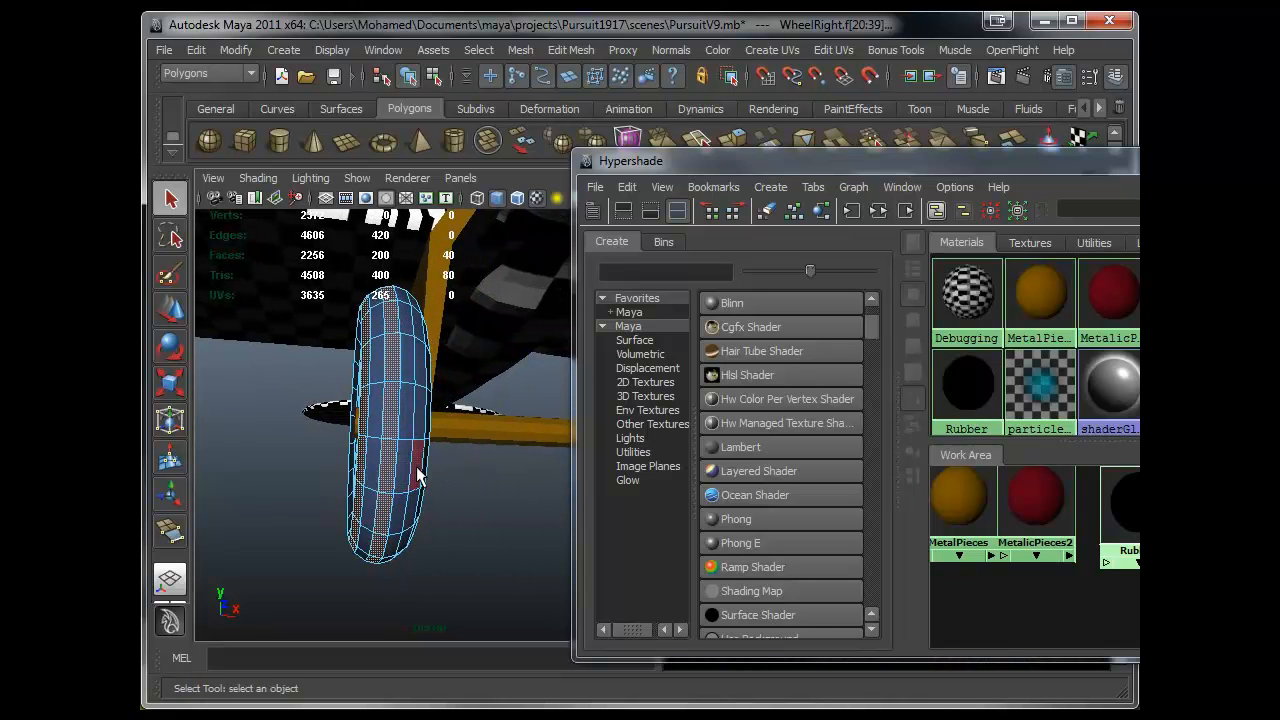
{"action": "left_click_drag", "start_coordinate": [454, 498], "coordinate": [333, 460], "text": "alt"}
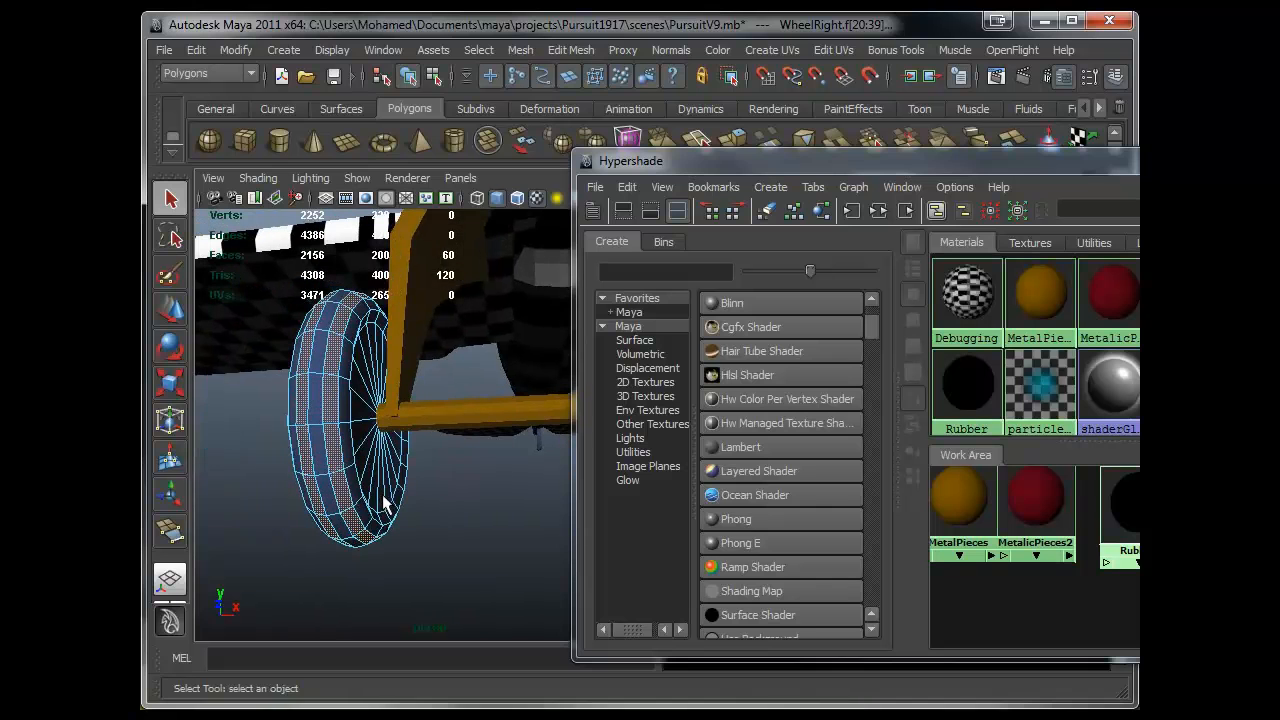
{"action": "key", "text": "ctrl+z"}
{"action": "key", "text": "ctrl+z"}
{"action": "left_click", "coordinate": [347, 434], "text": "shift"}
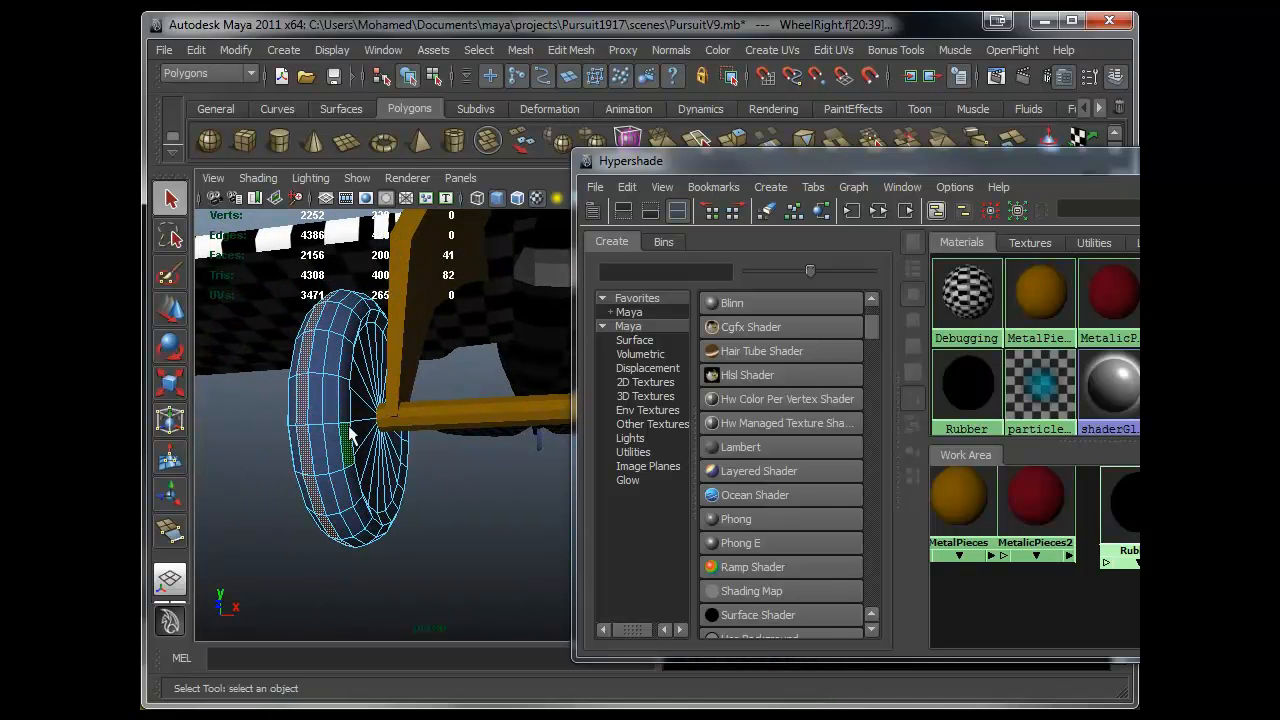
{"action": "double_click", "coordinate": [347, 412], "text": "shift"}
{"action": "left_click_drag", "start_coordinate": [326, 480], "coordinate": [472, 487], "text": "alt"}
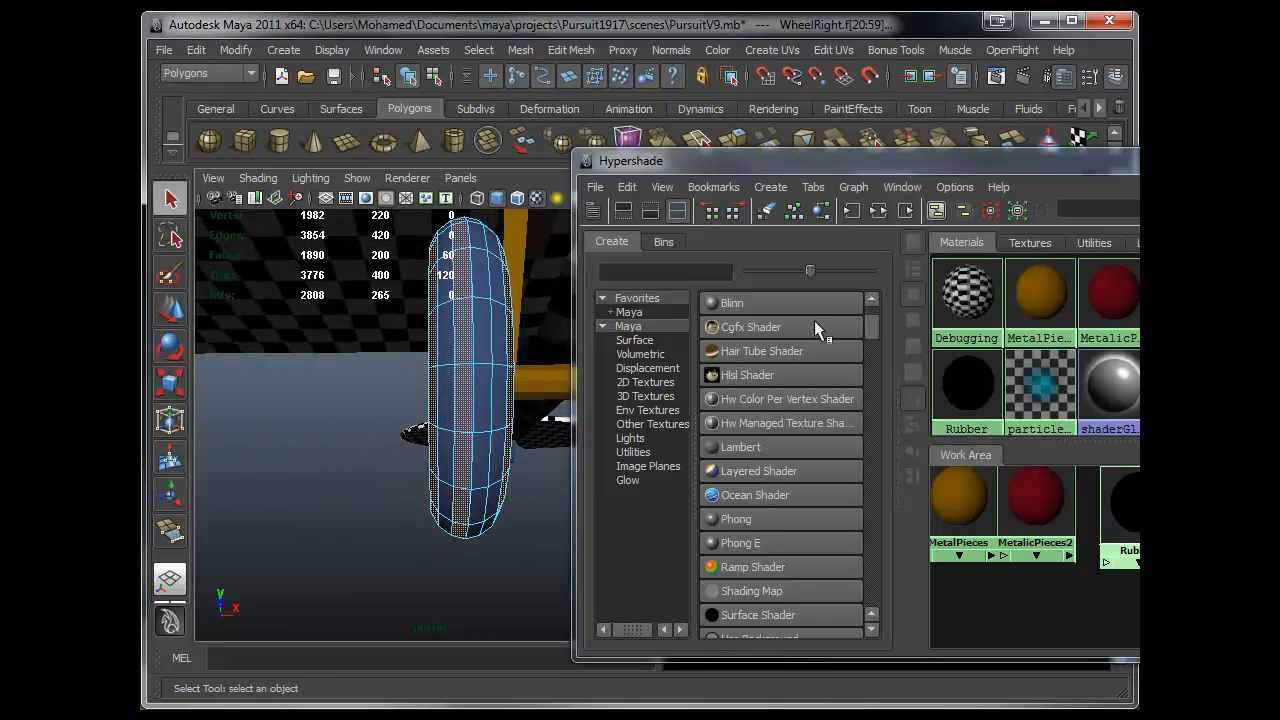
- Hide the side editors and pick individual tyre faces around the right wheel's rim
{"action": "left_click", "coordinate": [1240, 158]}
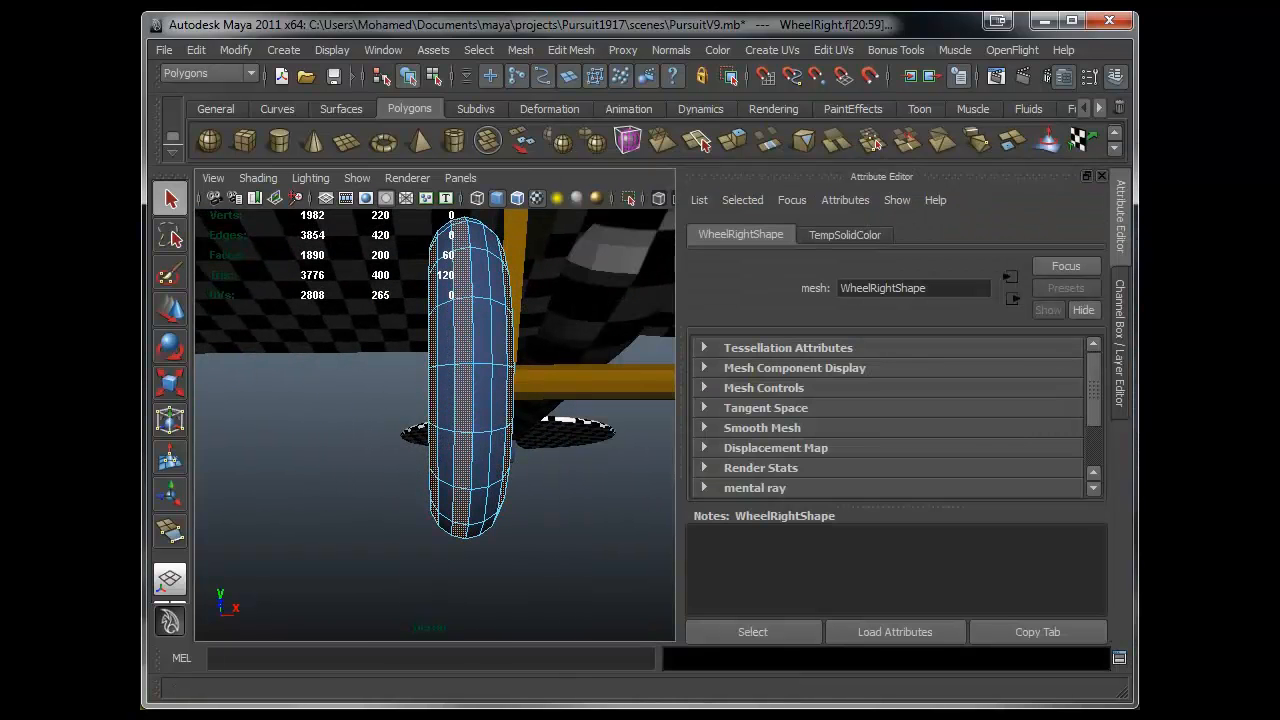
{"action": "left_click", "coordinate": [1120, 376]}
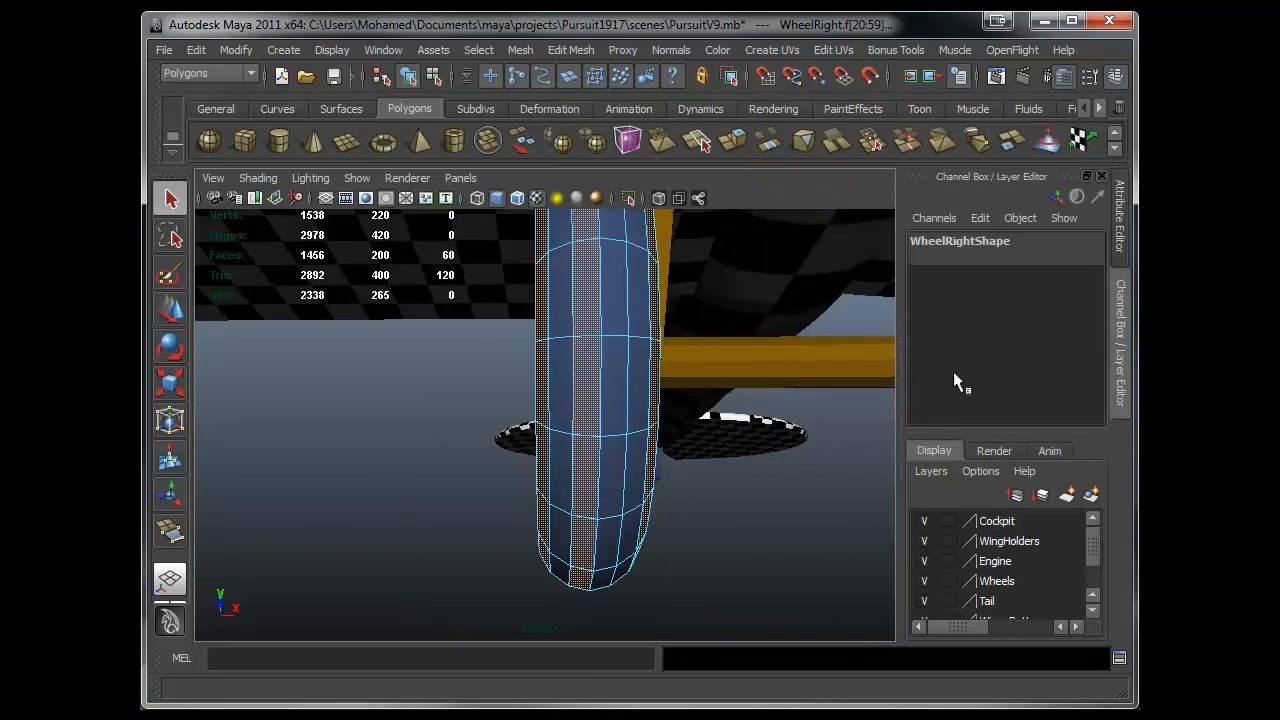
{"action": "left_click", "coordinate": [1120, 342]}
{"action": "scroll", "coordinate": [760, 366], "scroll_direction": "down", "scroll_amount": 7}
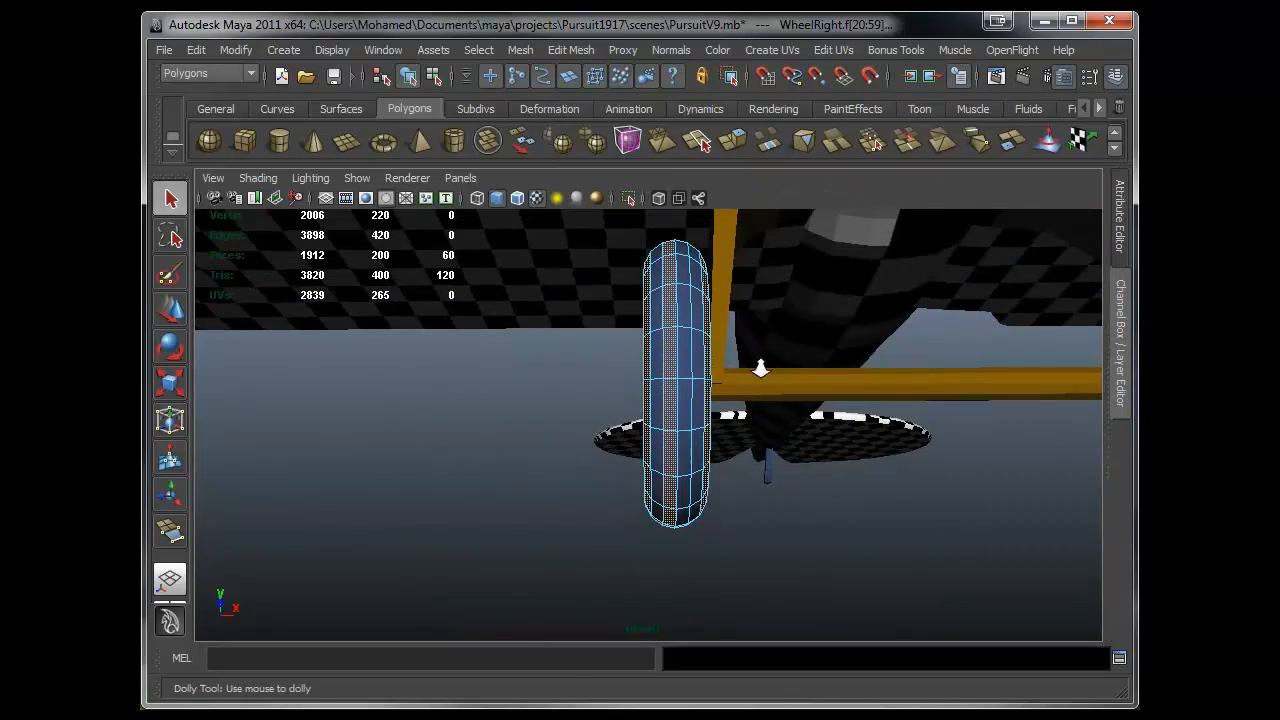
{"action": "left_click_drag", "start_coordinate": [707, 398], "coordinate": [699, 328], "text": "alt"}
{"action": "left_click_drag", "start_coordinate": [660, 268], "coordinate": [927, 428], "text": "alt"}
{"action": "key", "text": "f"}
{"action": "left_click_drag", "start_coordinate": [683, 446], "coordinate": [785, 437], "text": "alt"}
{"action": "left_click", "coordinate": [739, 506], "text": "shift"}
{"action": "left_click", "coordinate": [696, 548], "text": "shift"}
{"action": "left_click", "coordinate": [652, 570], "text": "shift"}
{"action": "left_click", "coordinate": [617, 580], "text": "shift"}
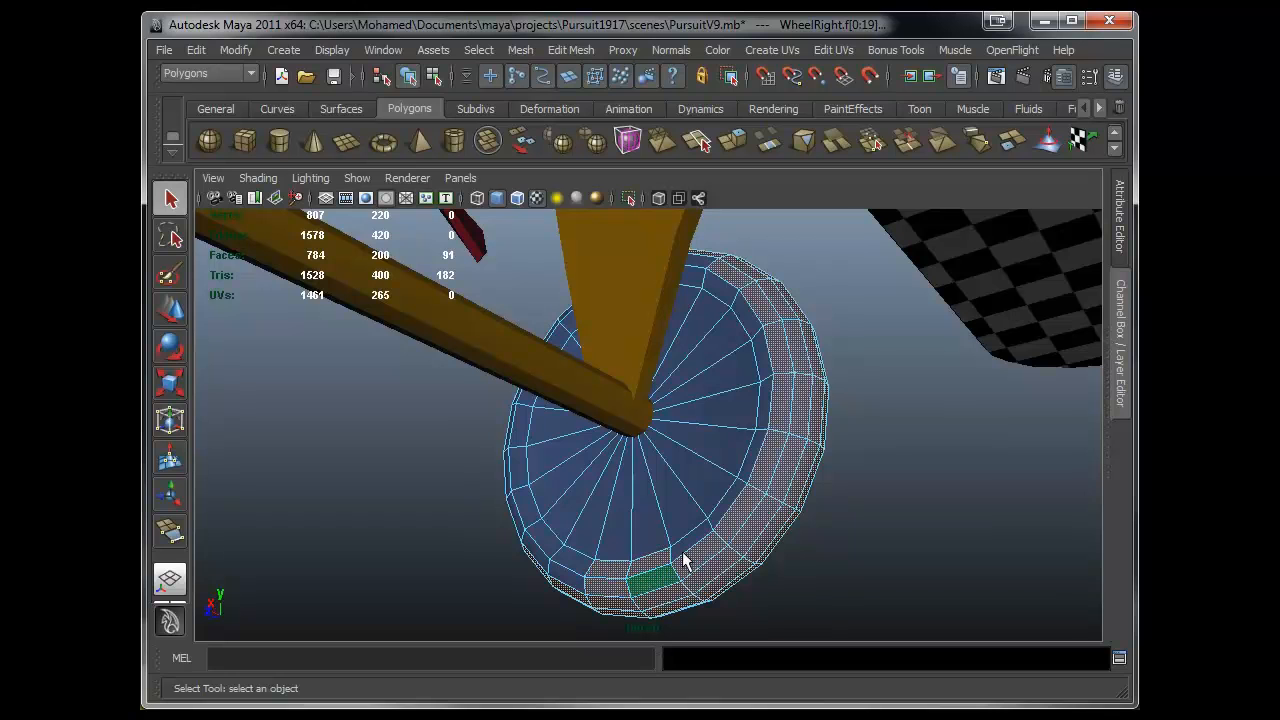
{"action": "left_click", "coordinate": [707, 533], "text": "shift"}
{"action": "left_click", "coordinate": [763, 415], "text": "shift"}
{"action": "left_click", "coordinate": [761, 380], "text": "shift"}
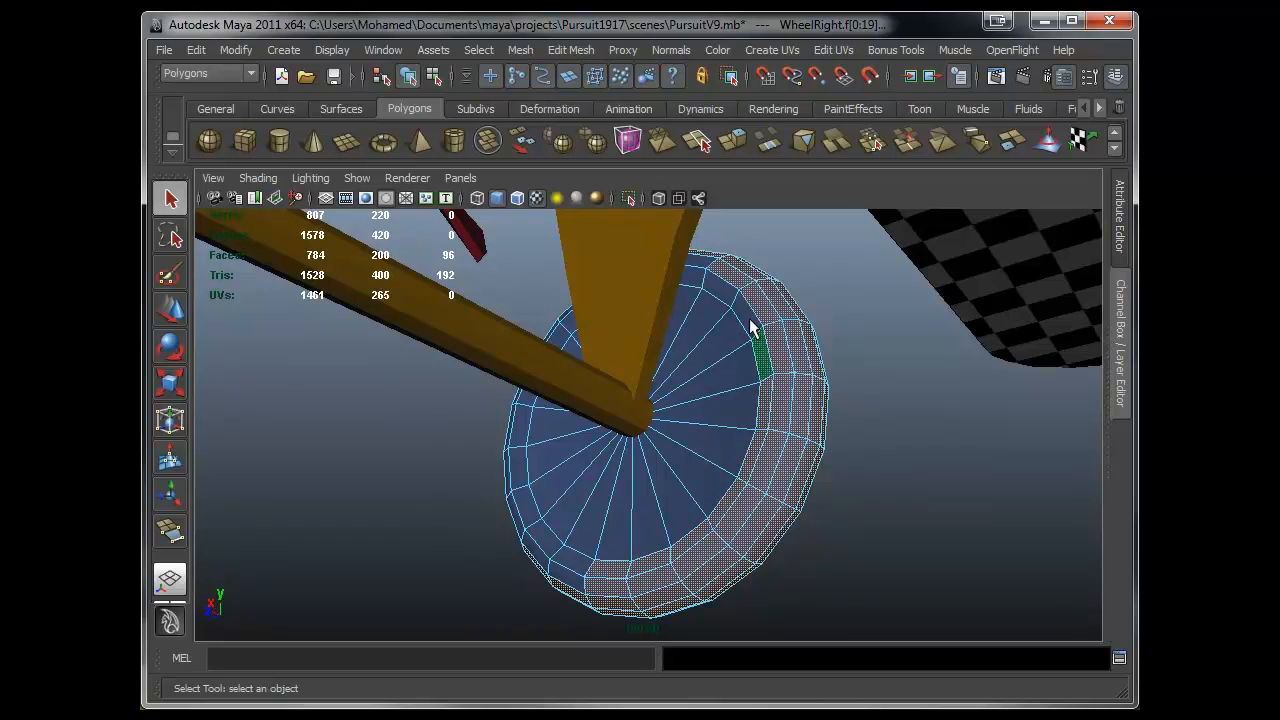
{"action": "left_click", "coordinate": [730, 305], "text": "shift"}
{"action": "left_click_drag", "start_coordinate": [681, 288], "coordinate": [719, 462], "text": "alt"}
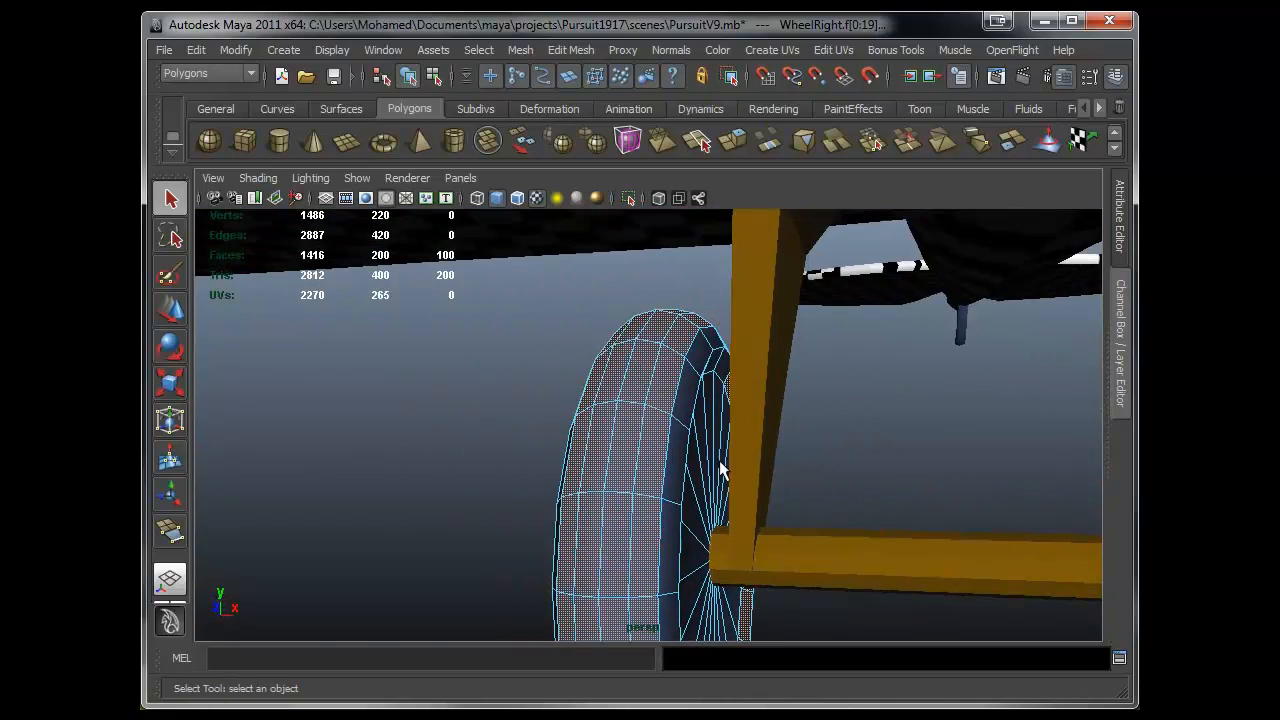
{"action": "left_click", "coordinate": [757, 368]}
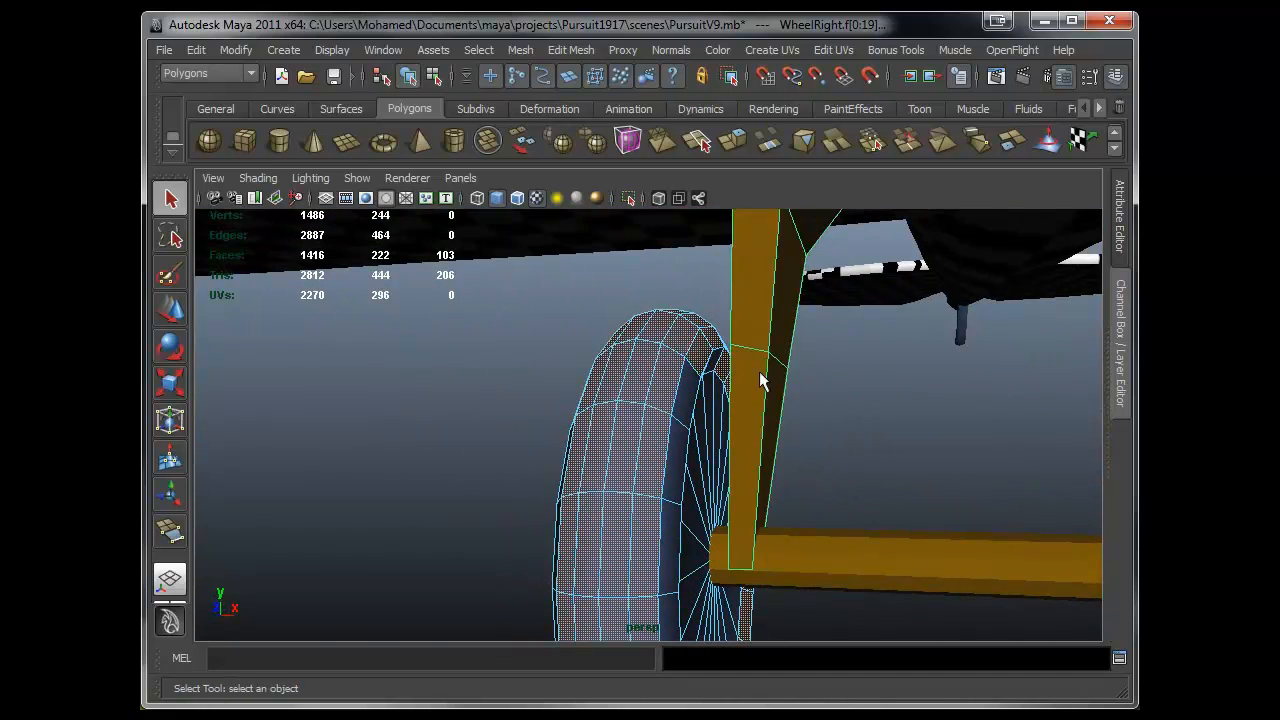
- Add more tyre faces around the other side of the right wheel to the selection
{"action": "key", "text": "f"}
{"action": "left_click_drag", "start_coordinate": [752, 398], "coordinate": [630, 396], "text": "alt"}
{"action": "left_click", "coordinate": [522, 307], "text": "shift"}
{"action": "left_click", "coordinate": [575, 358], "text": "shift"}
{"action": "left_click", "coordinate": [666, 342], "text": "shift"}
{"action": "left_click", "coordinate": [616, 342], "text": "shift"}
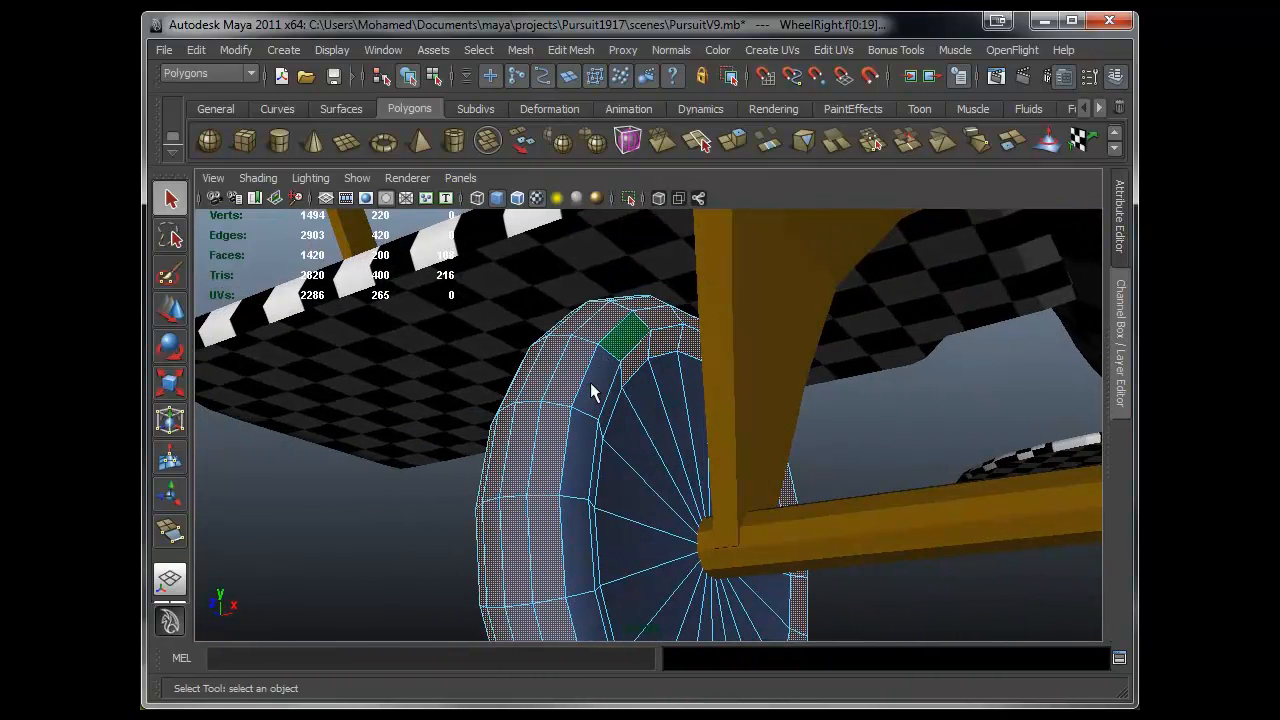
{"action": "left_click", "coordinate": [590, 384], "text": "shift"}
{"action": "left_click", "coordinate": [573, 447], "text": "shift"}
{"action": "left_click", "coordinate": [608, 397], "text": "shift"}
{"action": "left_click_drag", "start_coordinate": [595, 446], "coordinate": [498, 466], "text": "alt"}
{"action": "left_click", "coordinate": [479, 461], "text": "shift"}
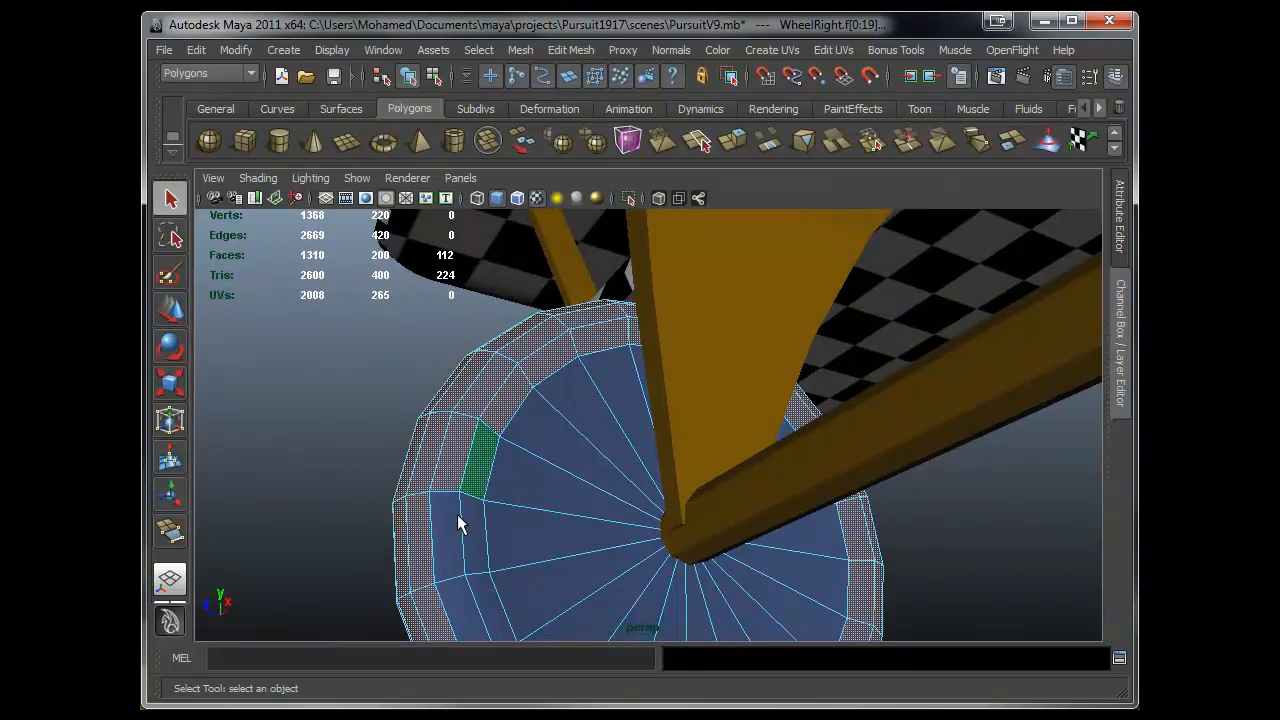
{"action": "left_click", "coordinate": [473, 551], "text": "shift"}
{"action": "left_click_drag", "start_coordinate": [509, 560], "coordinate": [480, 414], "text": "alt"}
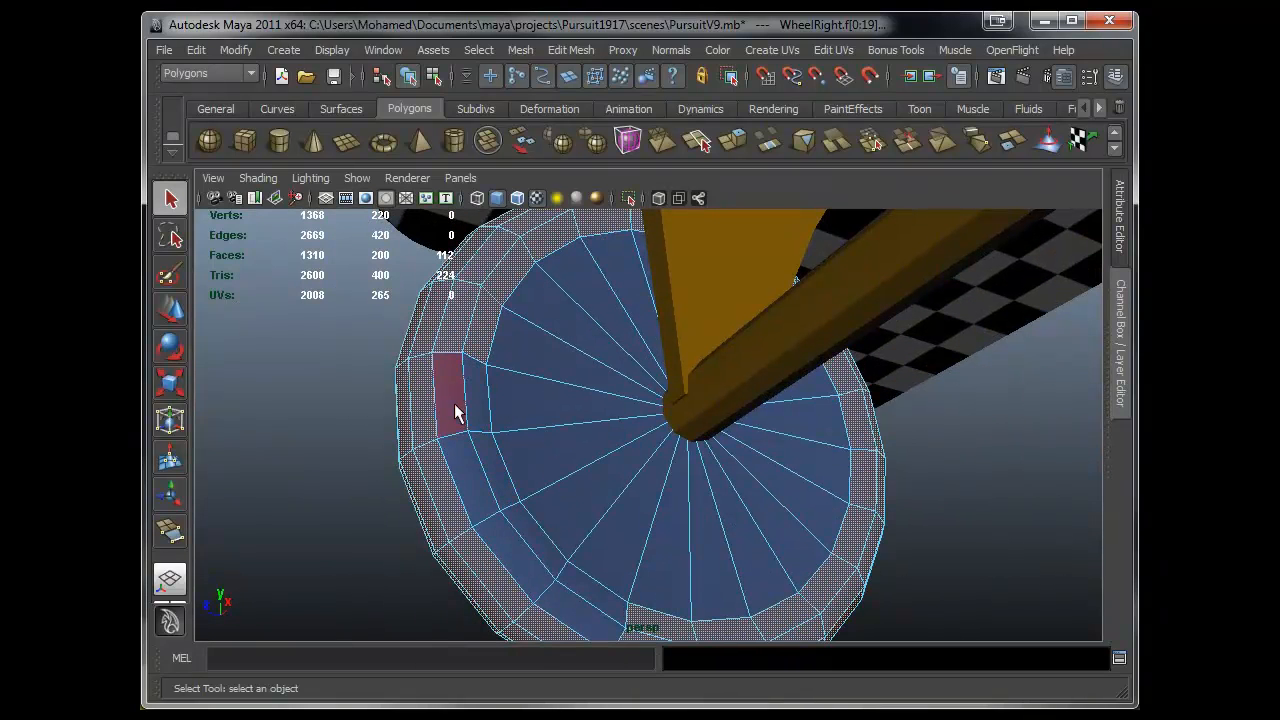
{"action": "left_click", "coordinate": [468, 428], "text": "shift"}
{"action": "left_click", "coordinate": [469, 464], "text": "shift"}
{"action": "left_click", "coordinate": [489, 467], "text": "shift"}
{"action": "left_click", "coordinate": [511, 538], "text": "shift"}
{"action": "left_click", "coordinate": [540, 548], "text": "shift"}
{"action": "left_click", "coordinate": [551, 584], "text": "shift"}
{"action": "left_click", "coordinate": [590, 583], "text": "shift"}
{"action": "left_click", "coordinate": [561, 603], "text": "shift"}
{"action": "left_click", "coordinate": [536, 573], "text": "shift"}
{"action": "left_click_drag", "start_coordinate": [672, 490], "coordinate": [514, 527], "text": "alt"}
{"action": "left_click_drag", "start_coordinate": [615, 507], "coordinate": [722, 482], "text": "alt"}
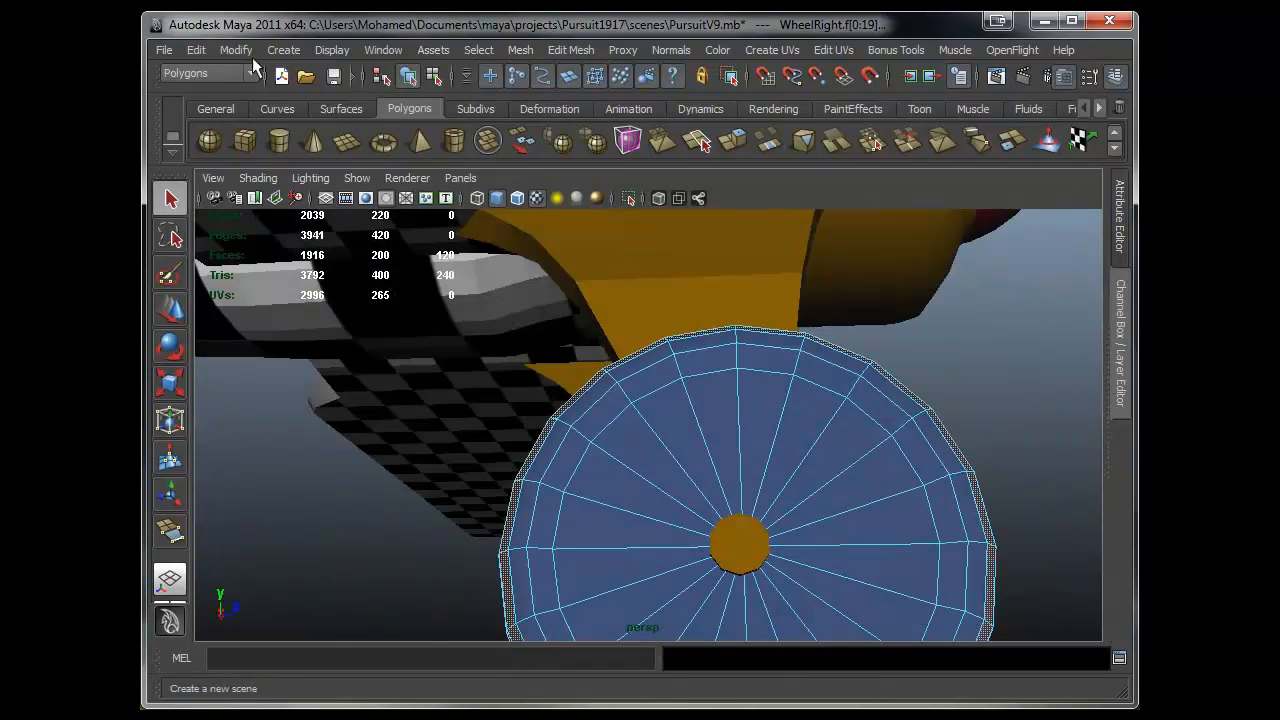
- Paint-select the remaining tyre faces of the right wheel with the Paint Selection Tool
{"action": "left_click", "coordinate": [197, 51]}
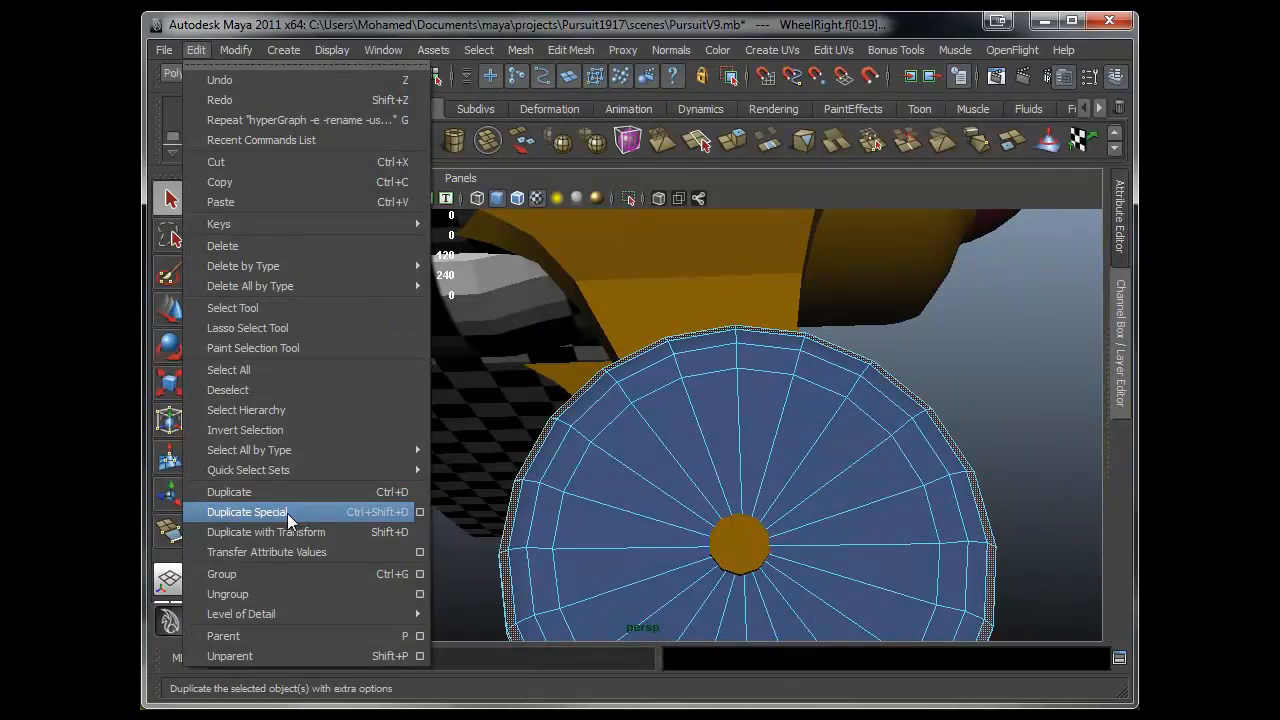
{"action": "left_click", "coordinate": [270, 349]}
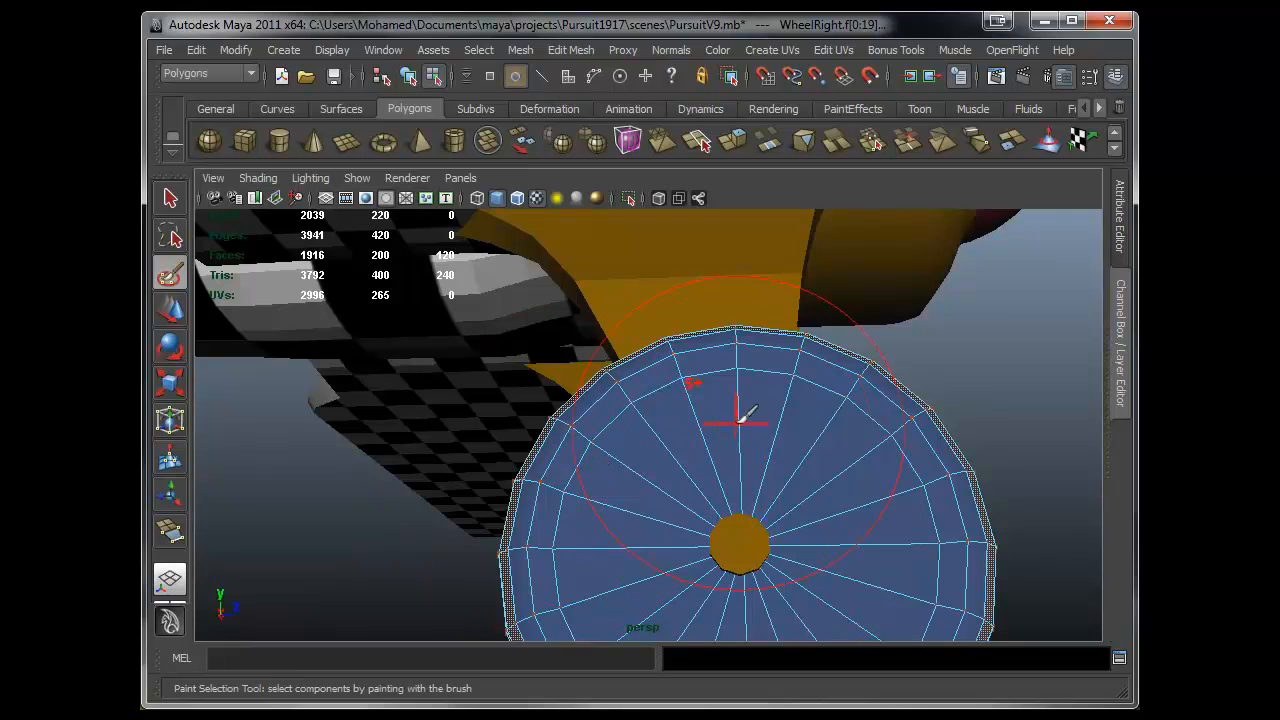
{"action": "left_click_drag", "start_coordinate": [494, 457], "coordinate": [620, 345], "text": "alt"}
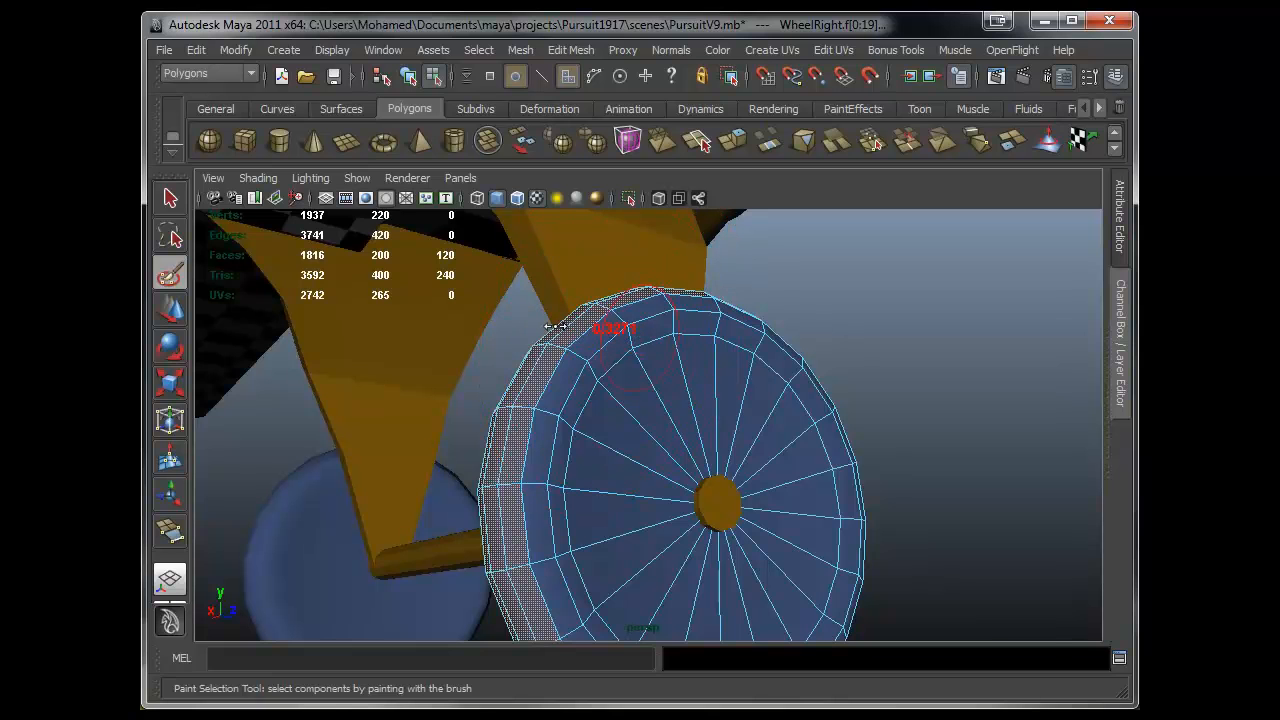
{"action": "mouse_move", "coordinate": [578, 367]}
{"action": "left_mouse_down"}
{"action": "mouse_move", "coordinate": [573, 397]}
{"action": "mouse_move", "coordinate": [637, 308]}
{"action": "mouse_move", "coordinate": [645, 318]}
{"action": "left_mouse_up"}
{"action": "left_click_drag", "start_coordinate": [741, 326], "coordinate": [739, 334]}
{"action": "left_click_drag", "start_coordinate": [739, 334], "coordinate": [590, 345], "text": "alt"}
{"action": "middle_click_drag", "start_coordinate": [791, 320], "coordinate": [728, 302], "text": "alt"}
{"action": "mouse_move", "coordinate": [734, 294]}
{"action": "left_mouse_down"}
{"action": "mouse_move", "coordinate": [846, 423]}
{"action": "mouse_move", "coordinate": [857, 500]}
{"action": "mouse_move", "coordinate": [829, 591]}
{"action": "mouse_move", "coordinate": [868, 390]}
{"action": "mouse_move", "coordinate": [789, 463]}
{"action": "mouse_move", "coordinate": [646, 509]}
{"action": "mouse_move", "coordinate": [508, 472]}
{"action": "mouse_move", "coordinate": [463, 366]}
{"action": "mouse_move", "coordinate": [464, 257]}
{"action": "left_mouse_up"}
{"action": "mouse_move", "coordinate": [507, 470]}
{"action": "left_mouse_down"}
{"action": "mouse_move", "coordinate": [471, 443]}
{"action": "mouse_move", "coordinate": [857, 366]}
{"action": "mouse_move", "coordinate": [820, 391]}
{"action": "mouse_move", "coordinate": [742, 500]}
{"action": "mouse_move", "coordinate": [703, 517]}
{"action": "left_mouse_up"}
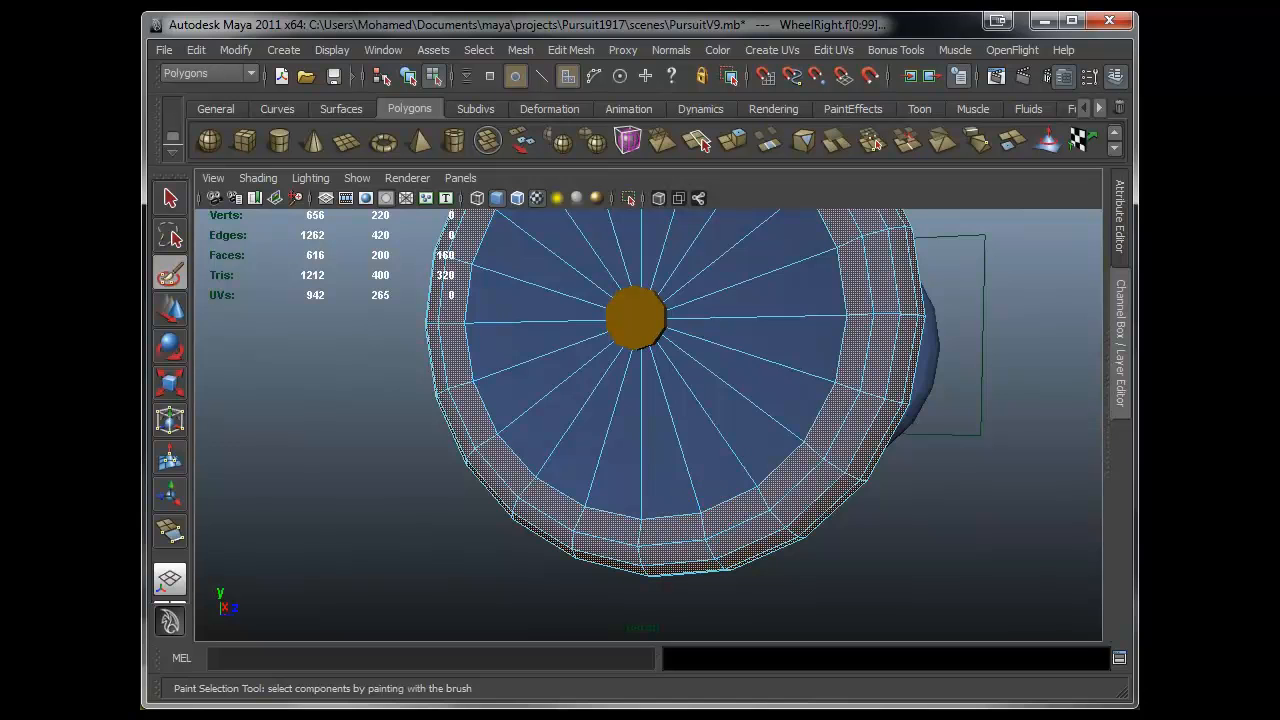
- Assign the Rubber material to the selected tyre faces of the right wheel
{"action": "key", "text": "alt+Tab"}
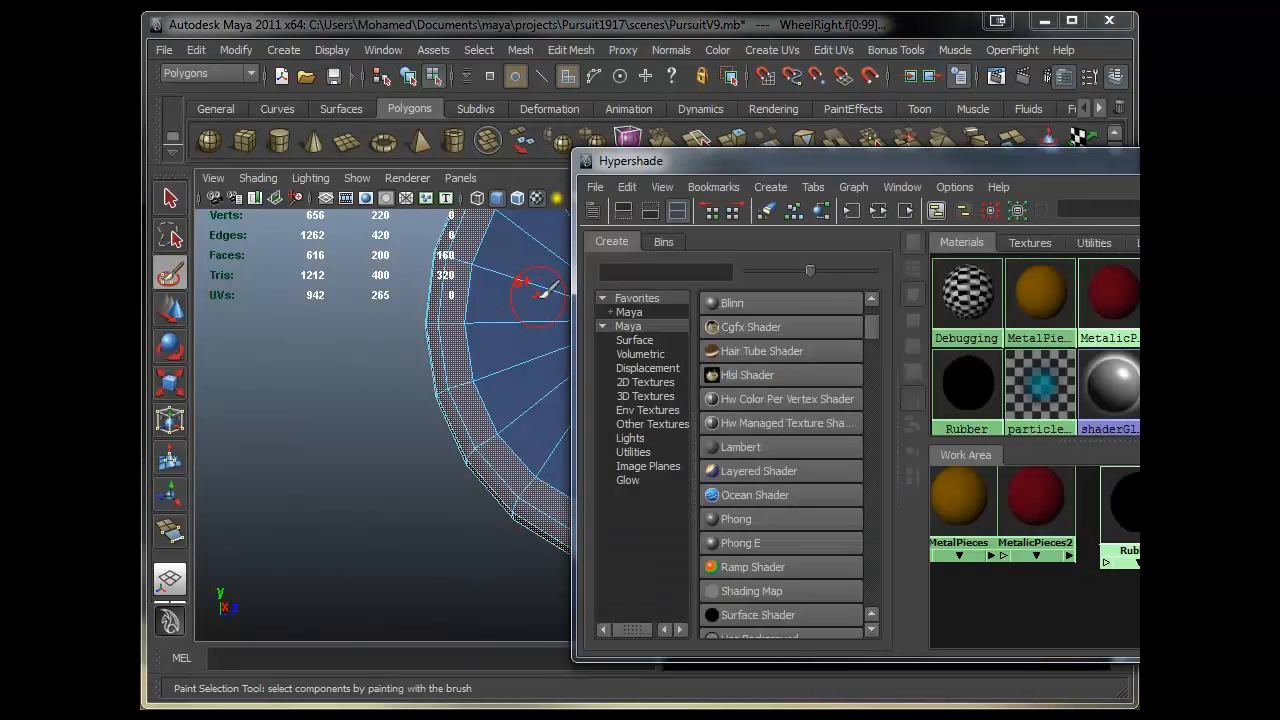
{"action": "right_click_drag", "start_coordinate": [1129, 503], "coordinate": [976, 372]}
{"action": "left_click_drag", "start_coordinate": [1084, 166], "coordinate": [778, 174]}
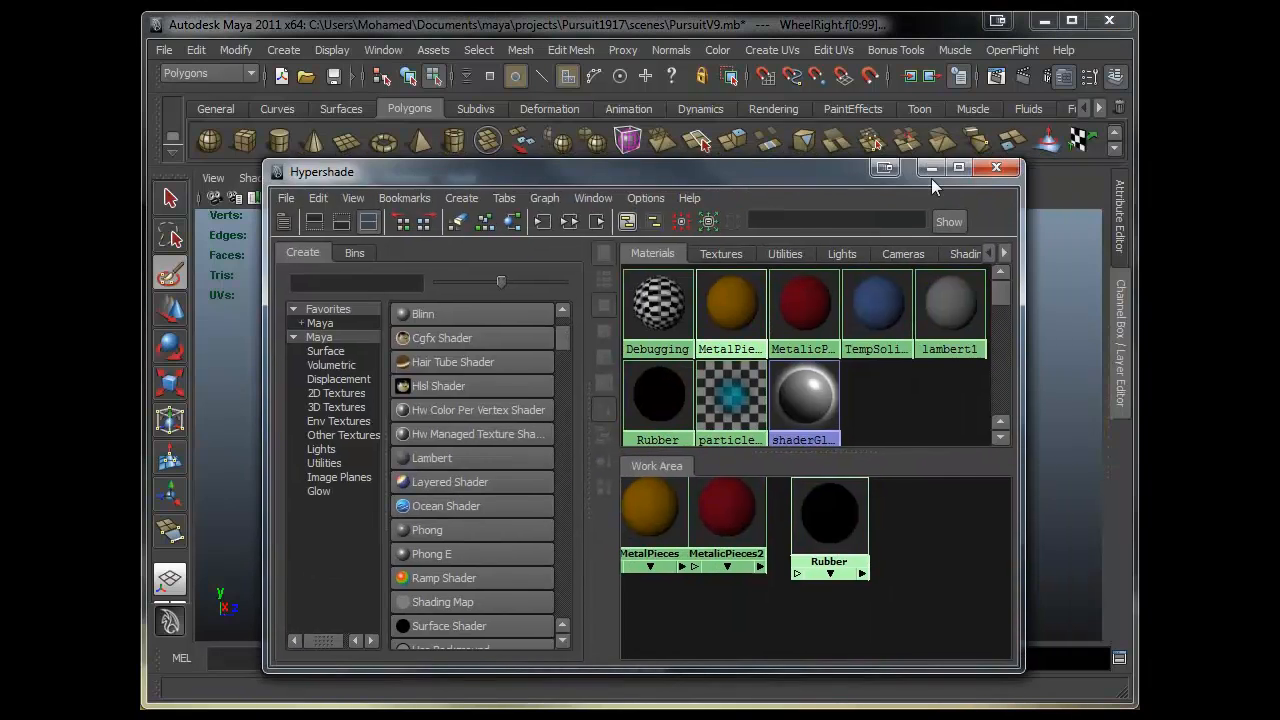
{"action": "left_click", "coordinate": [931, 172]}
{"action": "right_click_drag", "start_coordinate": [950, 362], "coordinate": [640, 384], "text": "alt"}
- Return to object mode and select the left landing-gear wheel, undoing an accidental tool switch
{"action": "key", "text": "w"}
{"action": "key", "text": "F8"}
{"action": "left_click_drag", "start_coordinate": [934, 457], "coordinate": [727, 400], "text": "alt"}
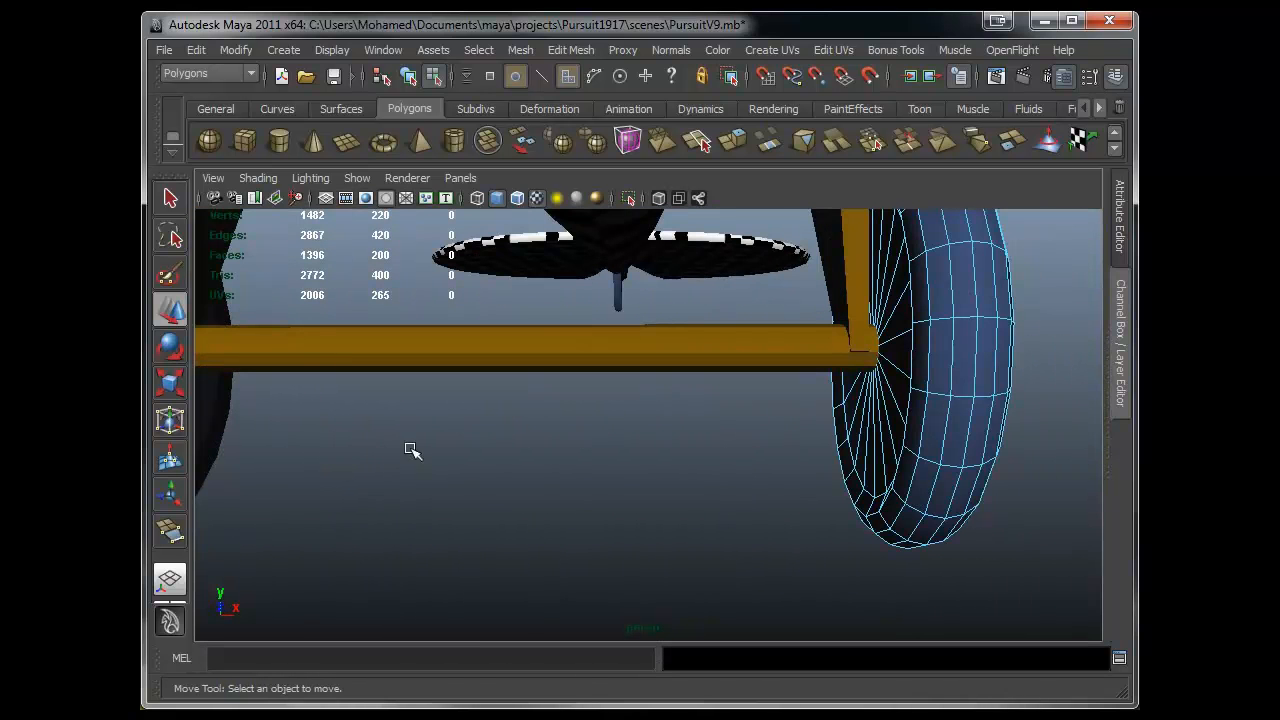
{"action": "key", "text": "y"}
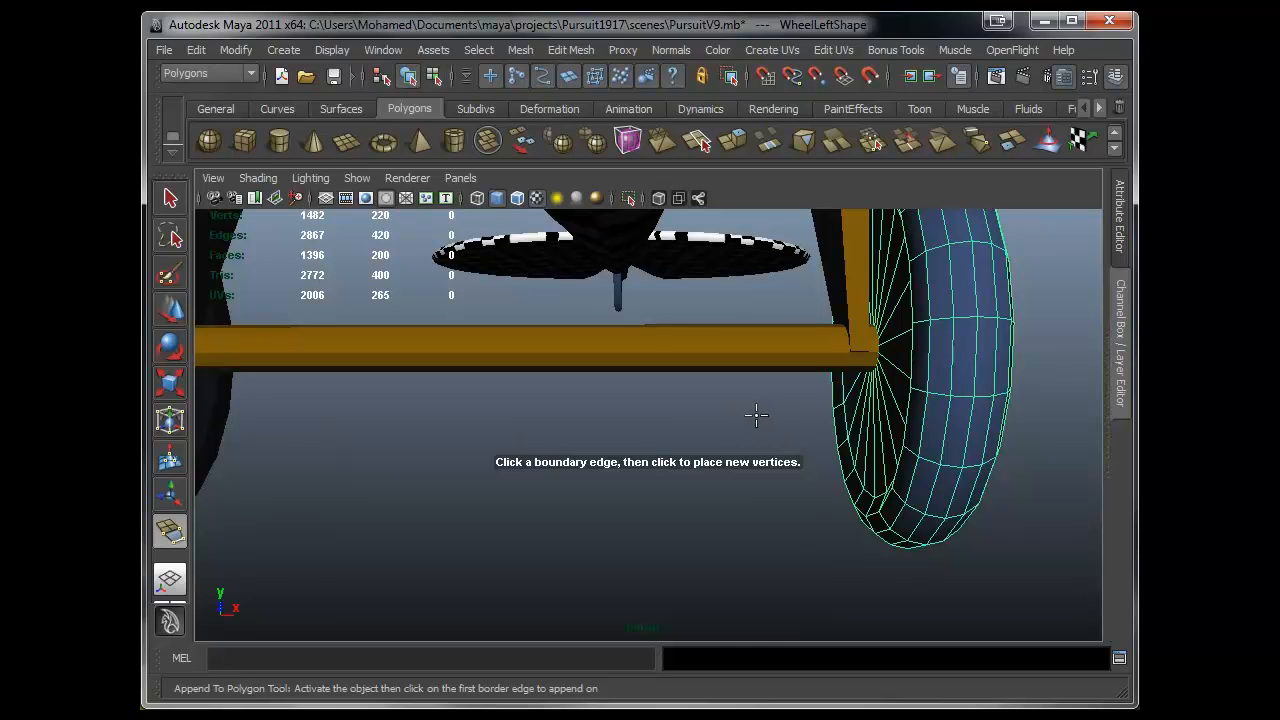
{"action": "key", "text": "ctrl+z"}
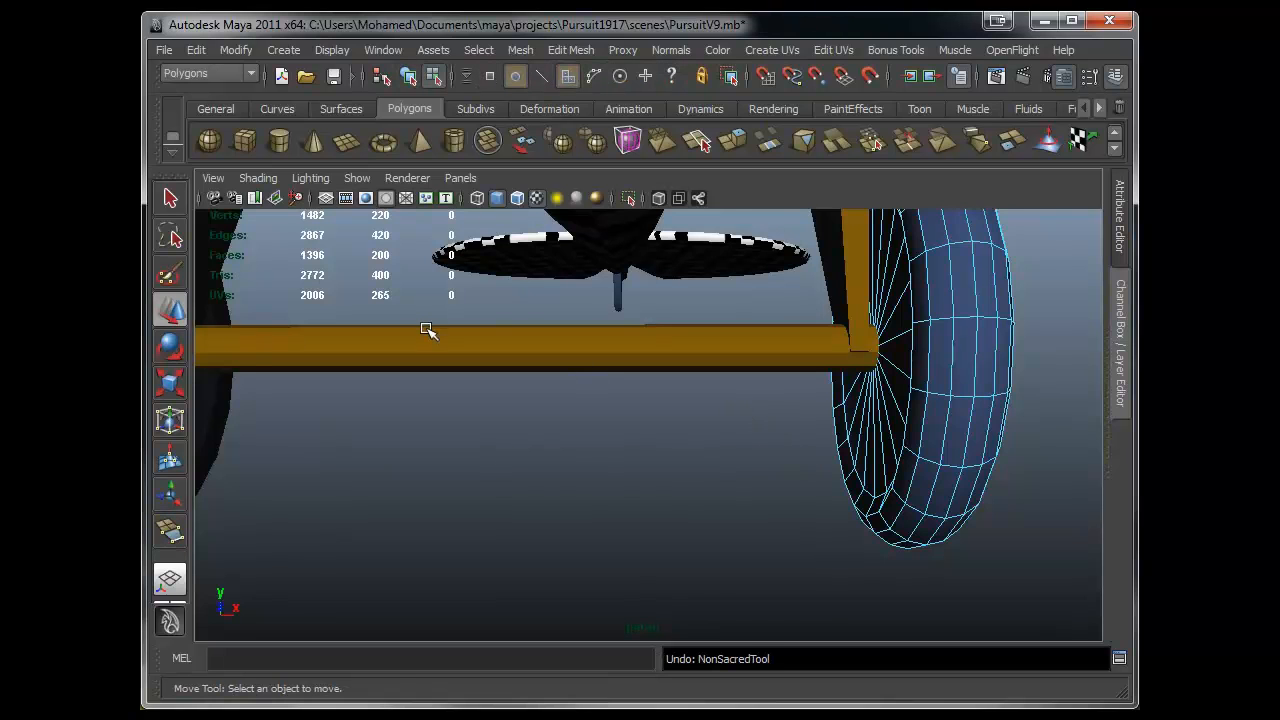
- Switch to the Paint Selection Tool and paint-select tyre faces on the left landing-gear wheel
{"action": "left_click", "coordinate": [196, 49]}
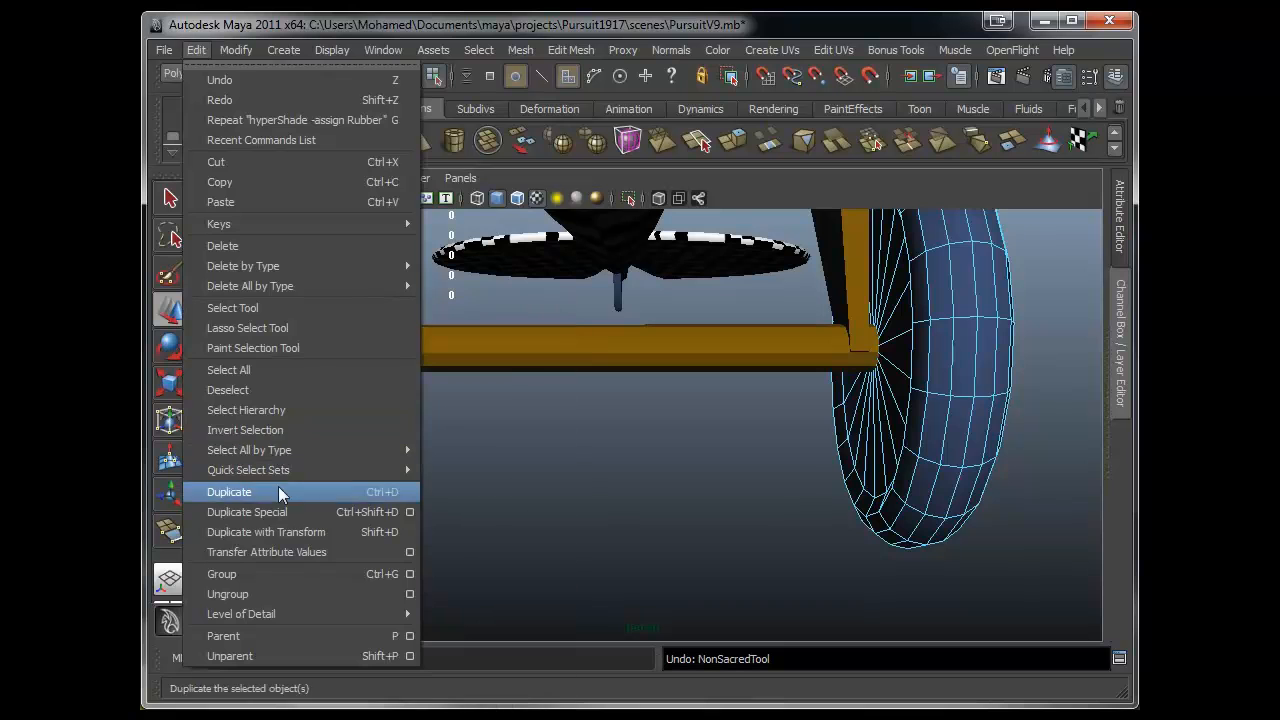
{"action": "left_click", "coordinate": [287, 348]}
{"action": "left_click_drag", "start_coordinate": [1003, 439], "coordinate": [855, 432], "text": "alt"}
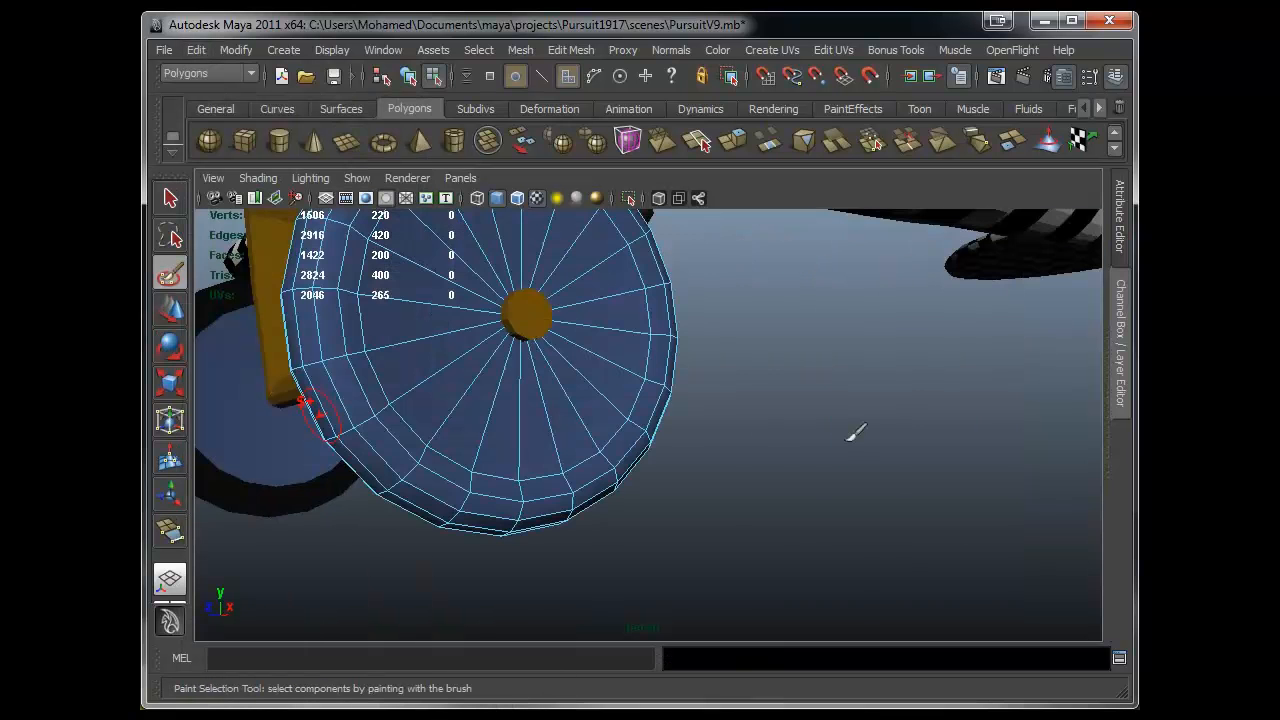
{"action": "mouse_move", "coordinate": [577, 390]}
{"action": "left_mouse_down", "text": "alt"}
{"action": "mouse_move", "coordinate": [586, 449]}
{"action": "mouse_move", "coordinate": [505, 352]}
{"action": "mouse_move", "coordinate": [543, 400]}
{"action": "mouse_move", "coordinate": [700, 420]}
{"action": "left_mouse_up", "text": "alt"}
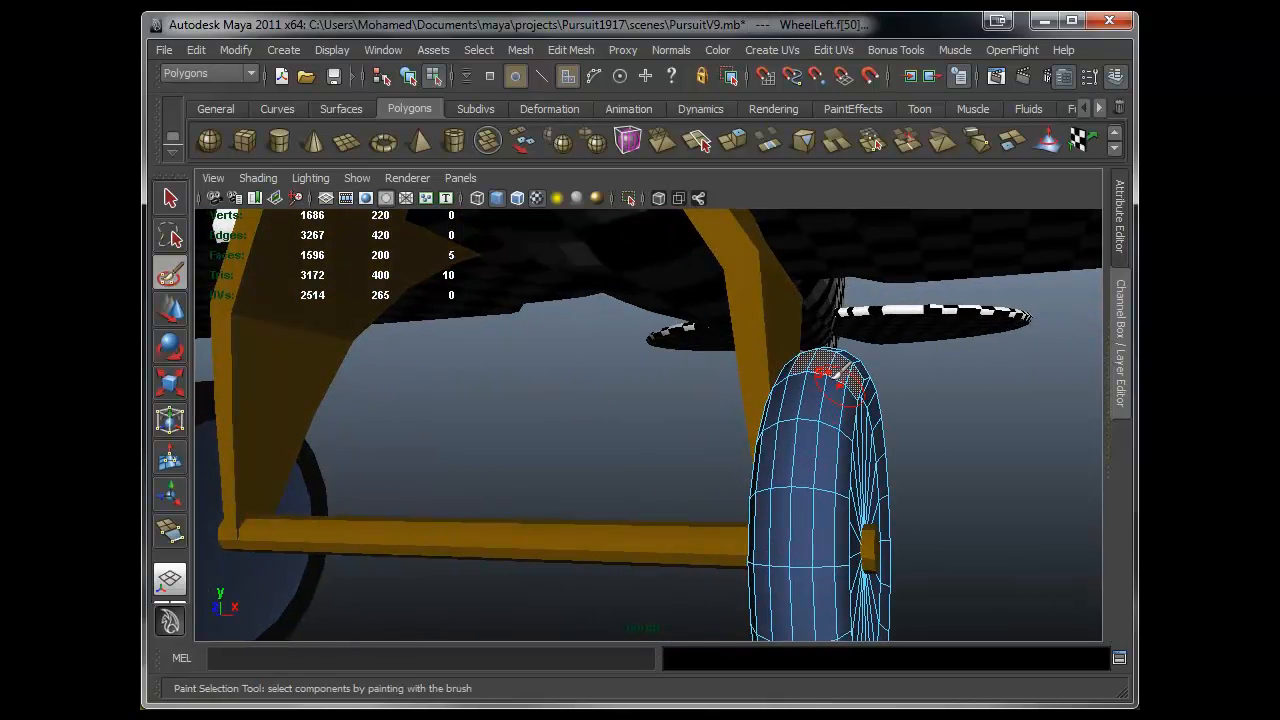
{"action": "mouse_move", "coordinate": [779, 432]}
{"action": "left_mouse_down"}
{"action": "mouse_move", "coordinate": [783, 405]}
{"action": "mouse_move", "coordinate": [852, 374]}
{"action": "mouse_move", "coordinate": [811, 555]}
{"action": "mouse_move", "coordinate": [830, 530]}
{"action": "left_mouse_up"}
{"action": "left_click_drag", "start_coordinate": [686, 489], "coordinate": [667, 488], "text": "alt"}
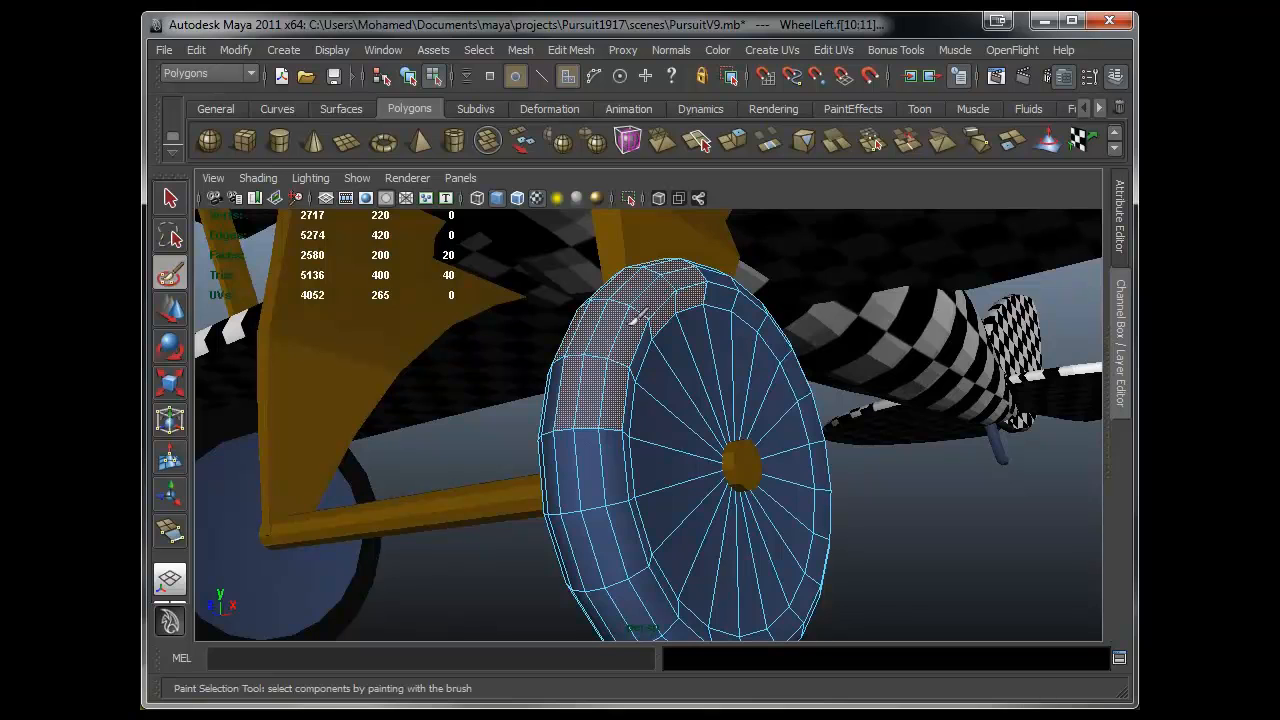
{"action": "mouse_move", "coordinate": [612, 438]}
{"action": "left_mouse_down"}
{"action": "mouse_move", "coordinate": [591, 506]}
{"action": "mouse_move", "coordinate": [850, 375]}
{"action": "left_mouse_up"}
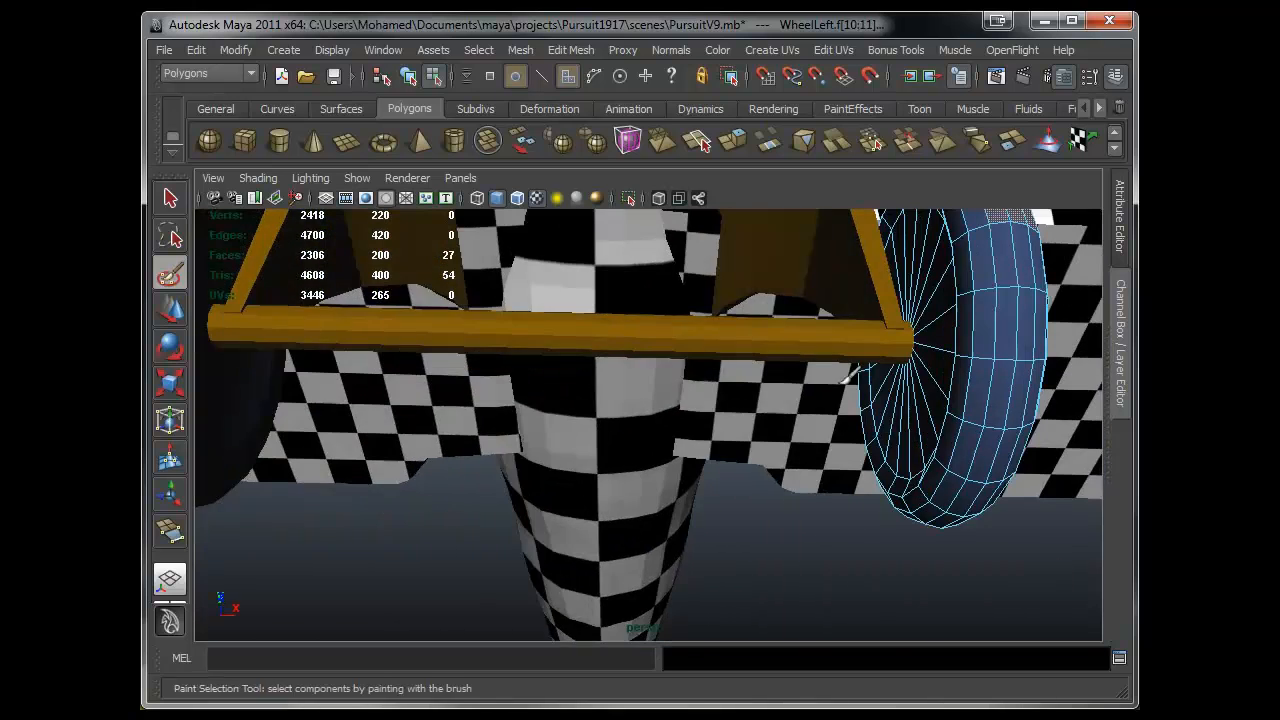
{"action": "middle_click_drag", "start_coordinate": [922, 315], "coordinate": [812, 457], "text": "alt"}
{"action": "left_click_drag", "start_coordinate": [836, 416], "coordinate": [790, 456], "text": "alt"}
{"action": "middle_click_drag", "start_coordinate": [872, 416], "coordinate": [712, 452], "text": "alt"}
{"action": "right_click_drag", "start_coordinate": [712, 440], "coordinate": [671, 491], "text": "alt"}
{"action": "left_click_drag", "start_coordinate": [671, 491], "coordinate": [752, 523], "text": "alt"}
{"action": "right_click_drag", "start_coordinate": [752, 523], "coordinate": [672, 450], "text": "alt"}
{"action": "middle_click_drag", "start_coordinate": [670, 445], "coordinate": [677, 383], "text": "alt"}
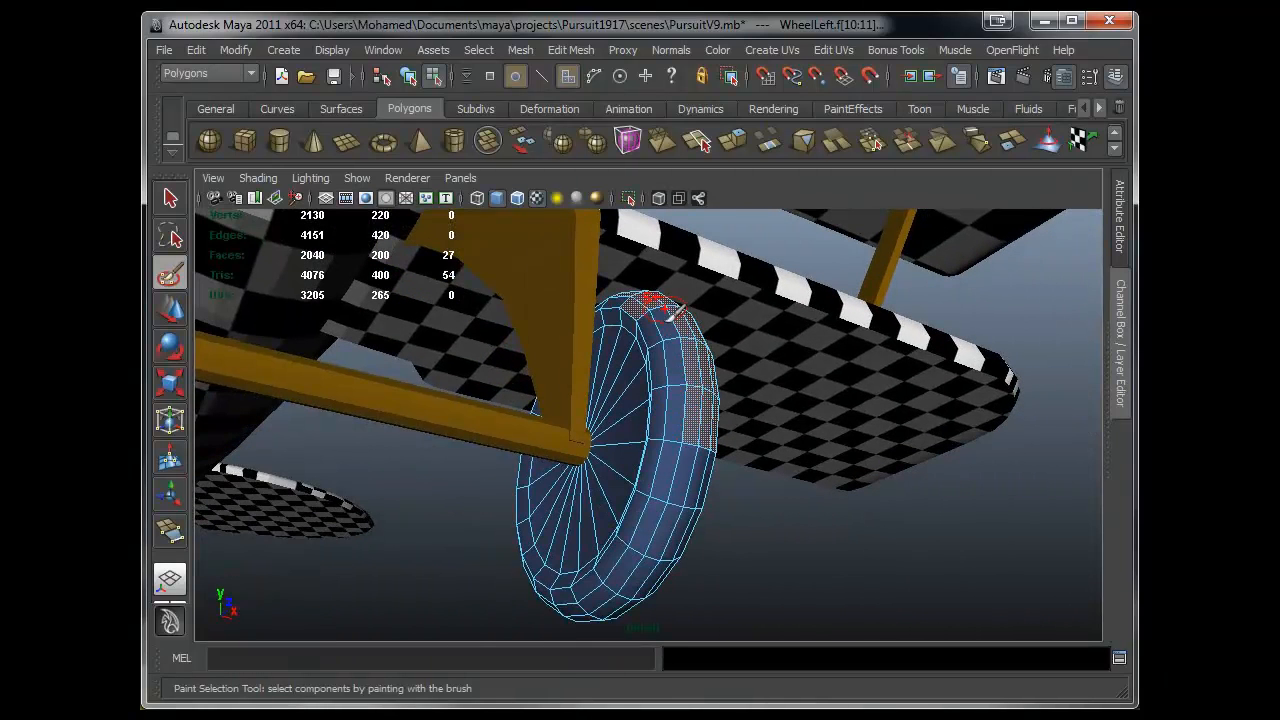
{"action": "mouse_move", "coordinate": [662, 396]}
{"action": "left_mouse_down"}
{"action": "mouse_move", "coordinate": [628, 570]}
{"action": "mouse_move", "coordinate": [766, 557]}
{"action": "mouse_move", "coordinate": [703, 330]}
{"action": "left_mouse_up"}
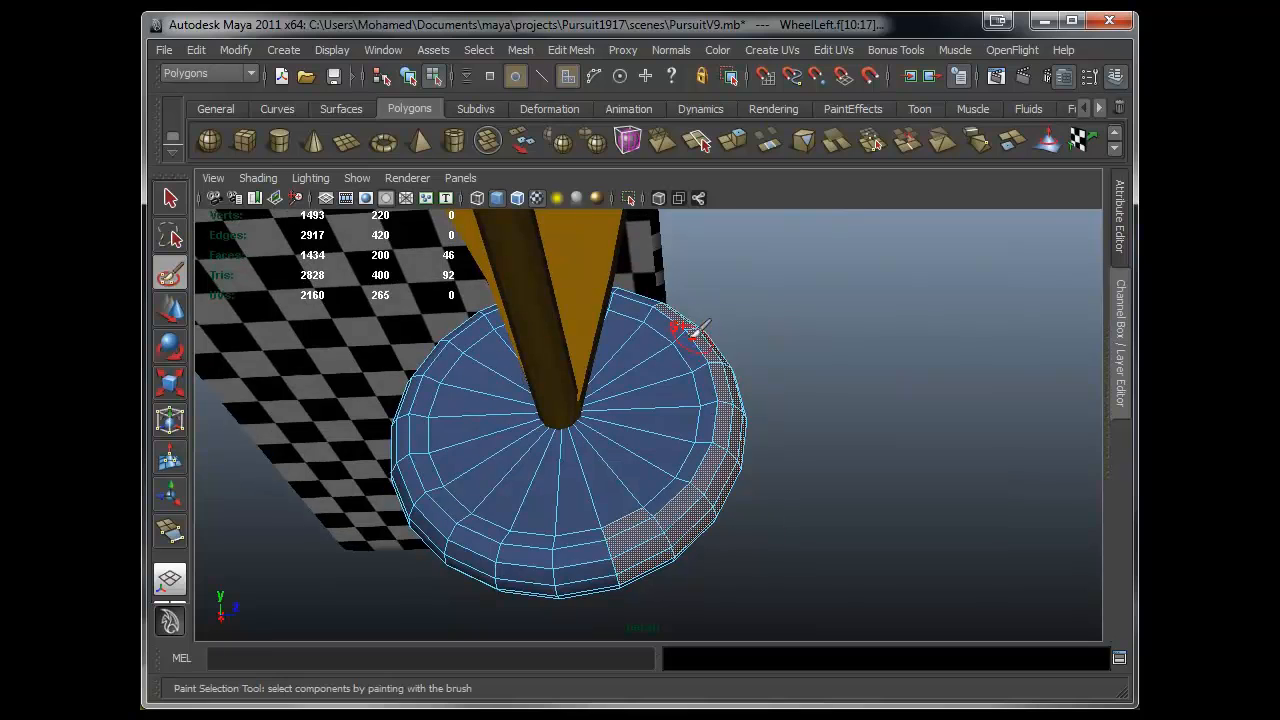
- Paint-select the remaining tyre faces around the rest of the left wheel
{"action": "left_click_drag", "start_coordinate": [643, 522], "coordinate": [557, 333], "text": "alt"}
{"action": "left_click_drag", "start_coordinate": [683, 397], "coordinate": [643, 534], "text": "alt"}
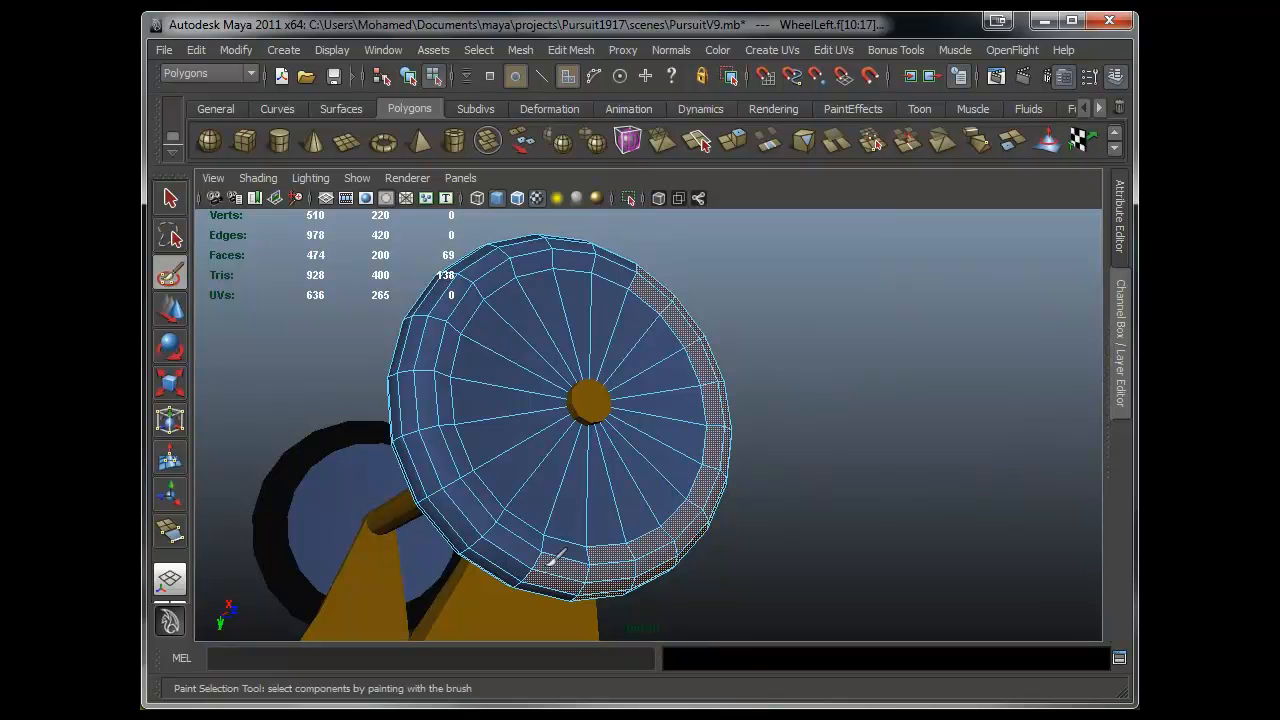
{"action": "mouse_move", "coordinate": [565, 492]}
{"action": "left_mouse_down", "text": "alt"}
{"action": "mouse_move", "coordinate": [609, 394]}
{"action": "mouse_move", "coordinate": [680, 317]}
{"action": "mouse_move", "coordinate": [611, 251]}
{"action": "mouse_move", "coordinate": [628, 297]}
{"action": "mouse_move", "coordinate": [677, 229]}
{"action": "mouse_move", "coordinate": [646, 289]}
{"action": "mouse_move", "coordinate": [686, 320]}
{"action": "mouse_move", "coordinate": [597, 262]}
{"action": "mouse_move", "coordinate": [516, 334]}
{"action": "left_mouse_up", "text": "alt"}
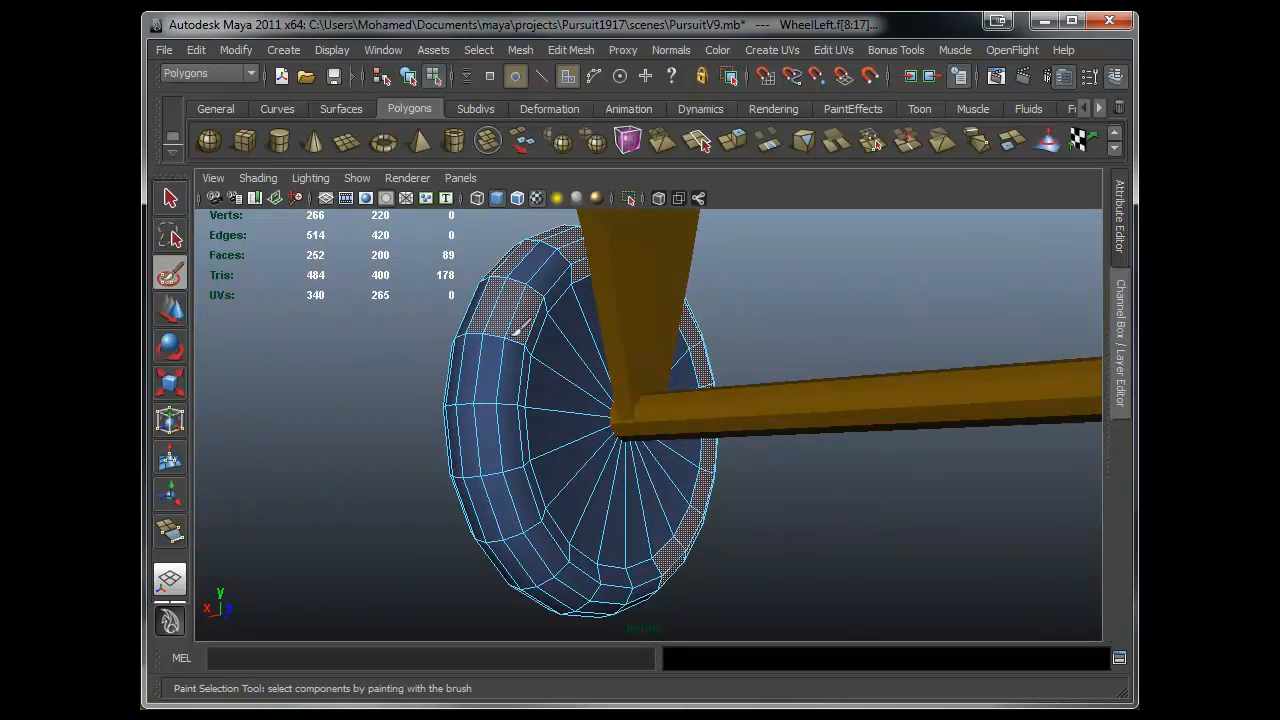
{"action": "mouse_move", "coordinate": [575, 275]}
{"action": "left_mouse_down"}
{"action": "mouse_move", "coordinate": [491, 455]}
{"action": "mouse_move", "coordinate": [482, 410]}
{"action": "mouse_move", "coordinate": [607, 330]}
{"action": "left_mouse_up"}
{"action": "mouse_move", "coordinate": [672, 205]}
{"action": "left_mouse_down"}
{"action": "mouse_move", "coordinate": [660, 310]}
{"action": "mouse_move", "coordinate": [684, 328]}
{"action": "left_mouse_up"}
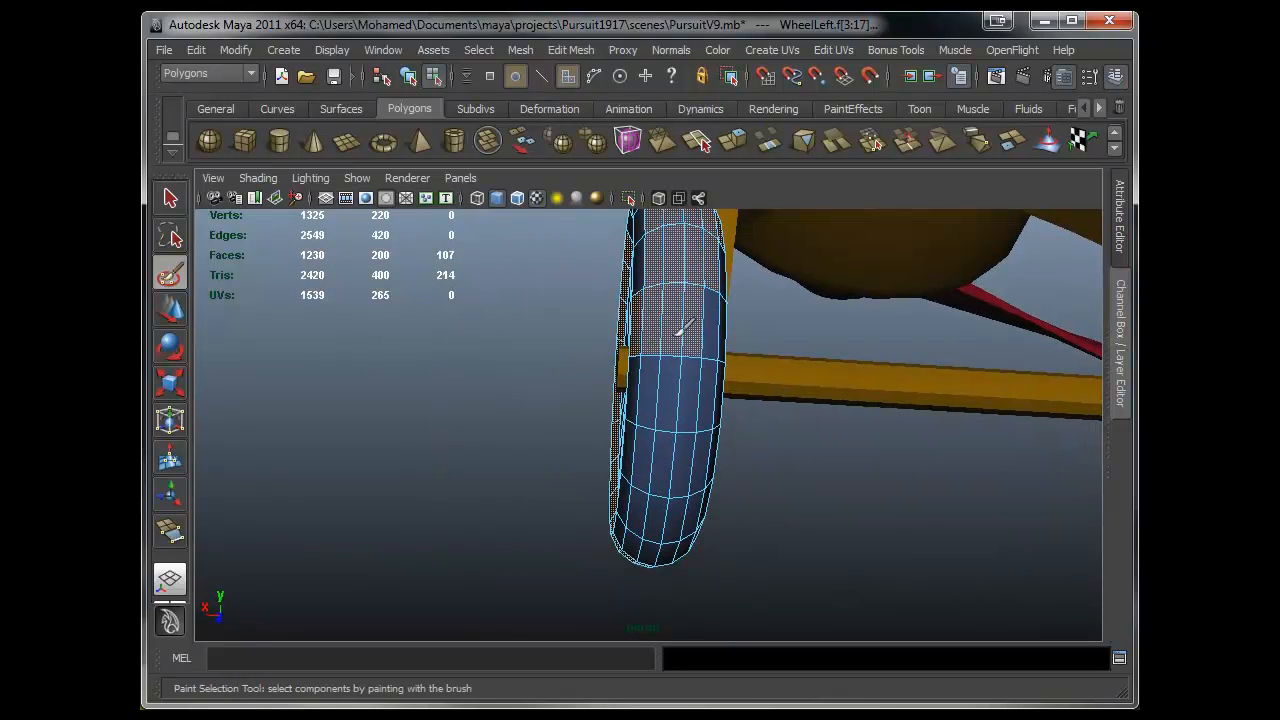
{"action": "left_click_drag", "start_coordinate": [712, 283], "coordinate": [495, 350], "text": "alt"}
{"action": "mouse_move", "coordinate": [490, 405]}
{"action": "left_mouse_down"}
{"action": "mouse_move", "coordinate": [497, 478]}
{"action": "mouse_move", "coordinate": [513, 419]}
{"action": "mouse_move", "coordinate": [650, 533]}
{"action": "mouse_move", "coordinate": [766, 517]}
{"action": "mouse_move", "coordinate": [737, 528]}
{"action": "mouse_move", "coordinate": [725, 490]}
{"action": "mouse_move", "coordinate": [771, 404]}
{"action": "left_mouse_up"}
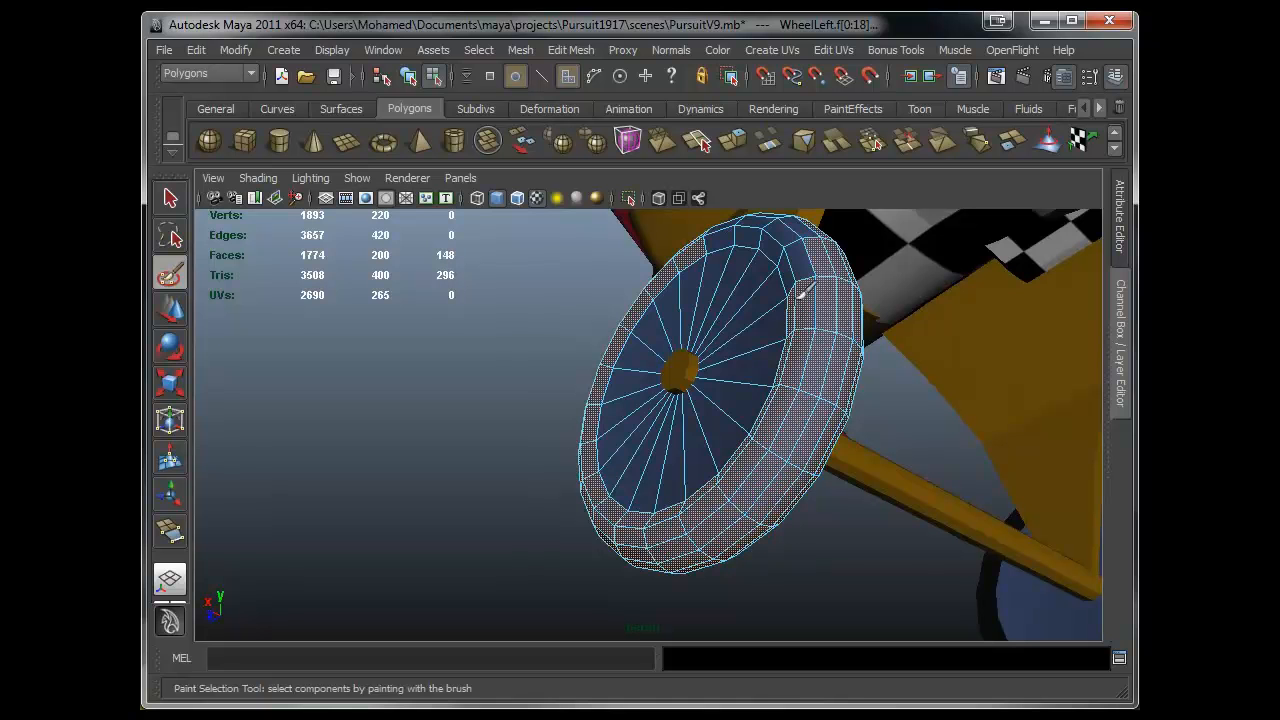
{"action": "left_click_drag", "start_coordinate": [797, 325], "coordinate": [760, 367], "text": "alt"}
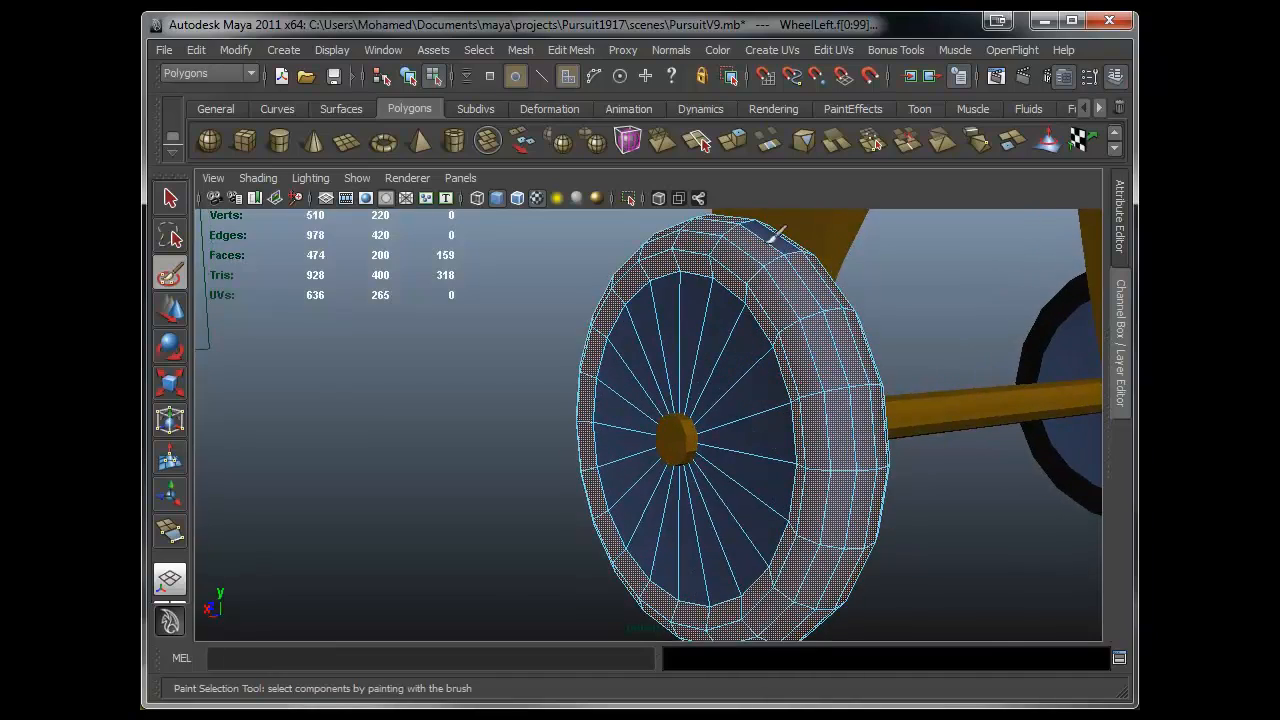
{"action": "left_click_drag", "start_coordinate": [778, 424], "coordinate": [620, 453], "text": "alt"}
{"action": "scroll", "coordinate": [655, 463], "scroll_direction": "up", "scroll_amount": 2}
{"action": "middle_click_drag", "start_coordinate": [668, 467], "coordinate": [666, 485], "text": "alt"}
{"action": "left_click_drag", "start_coordinate": [666, 485], "coordinate": [985, 556], "text": "alt"}
{"action": "scroll", "coordinate": [600, 528], "scroll_direction": "down", "scroll_amount": 5}
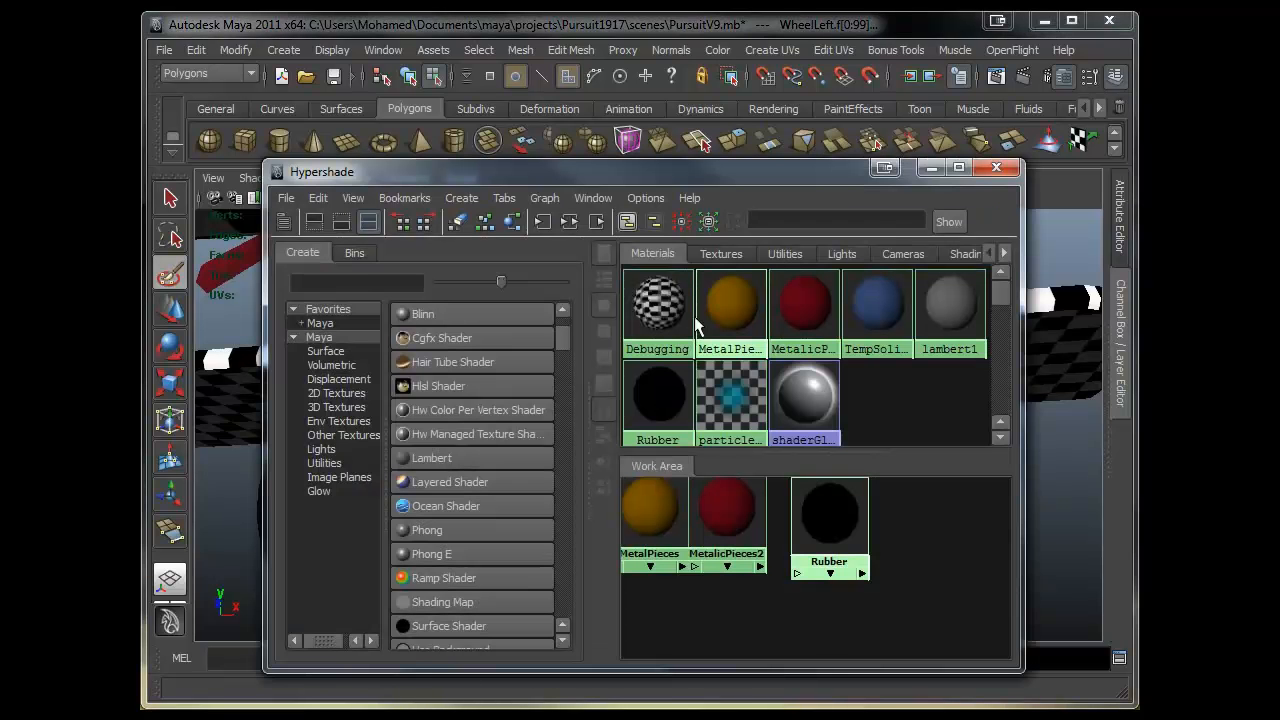
- Assign the Rubber material to the selected left wheel tyre faces and return to object mode
{"action": "middle_click_drag", "start_coordinate": [830, 512], "coordinate": [855, 358]}
{"action": "right_click_drag", "start_coordinate": [829, 512], "coordinate": [829, 457]}
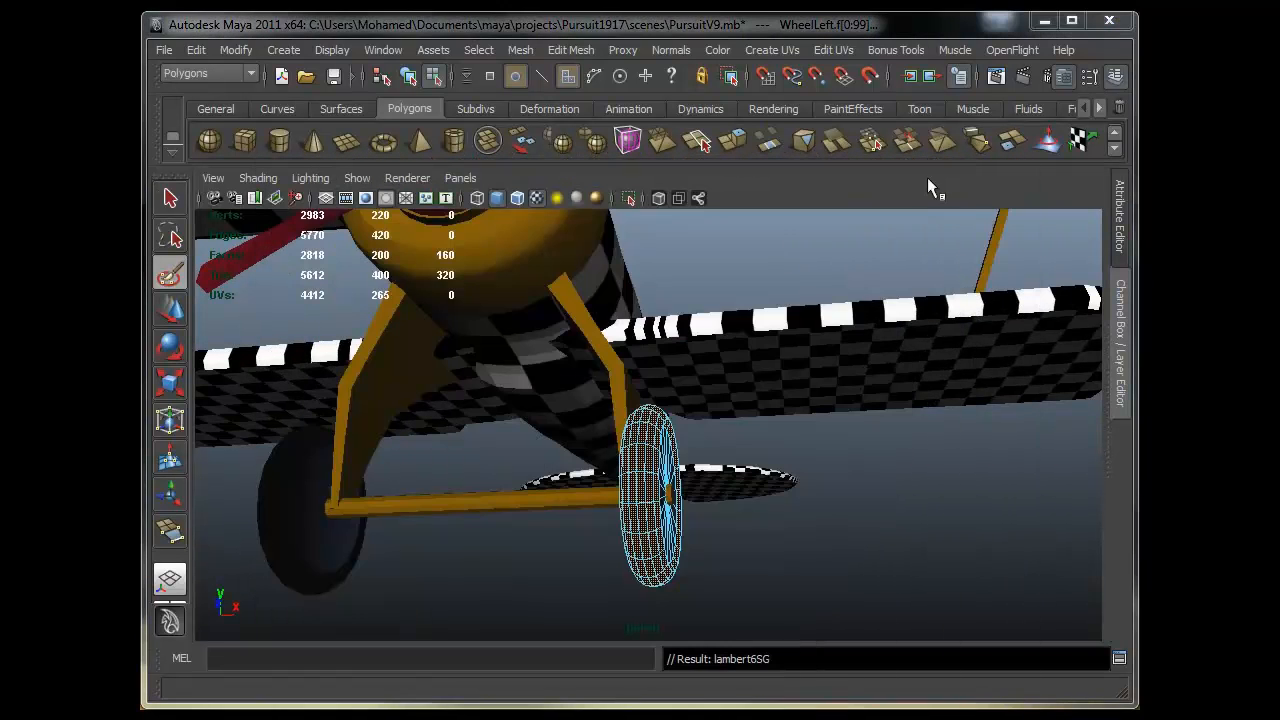
{"action": "scroll", "coordinate": [928, 186], "scroll_direction": "down", "scroll_amount": 3}
{"action": "key", "text": "w"}
{"action": "mouse_move", "coordinate": [554, 523]}
{"action": "left_mouse_down", "text": "alt"}
{"action": "mouse_move", "coordinate": [646, 549]}
{"action": "mouse_move", "coordinate": [745, 461]}
{"action": "left_mouse_up", "text": "alt"}
{"action": "key", "text": "F8"}
{"action": "left_click_drag", "start_coordinate": [760, 517], "coordinate": [843, 537], "text": "alt"}
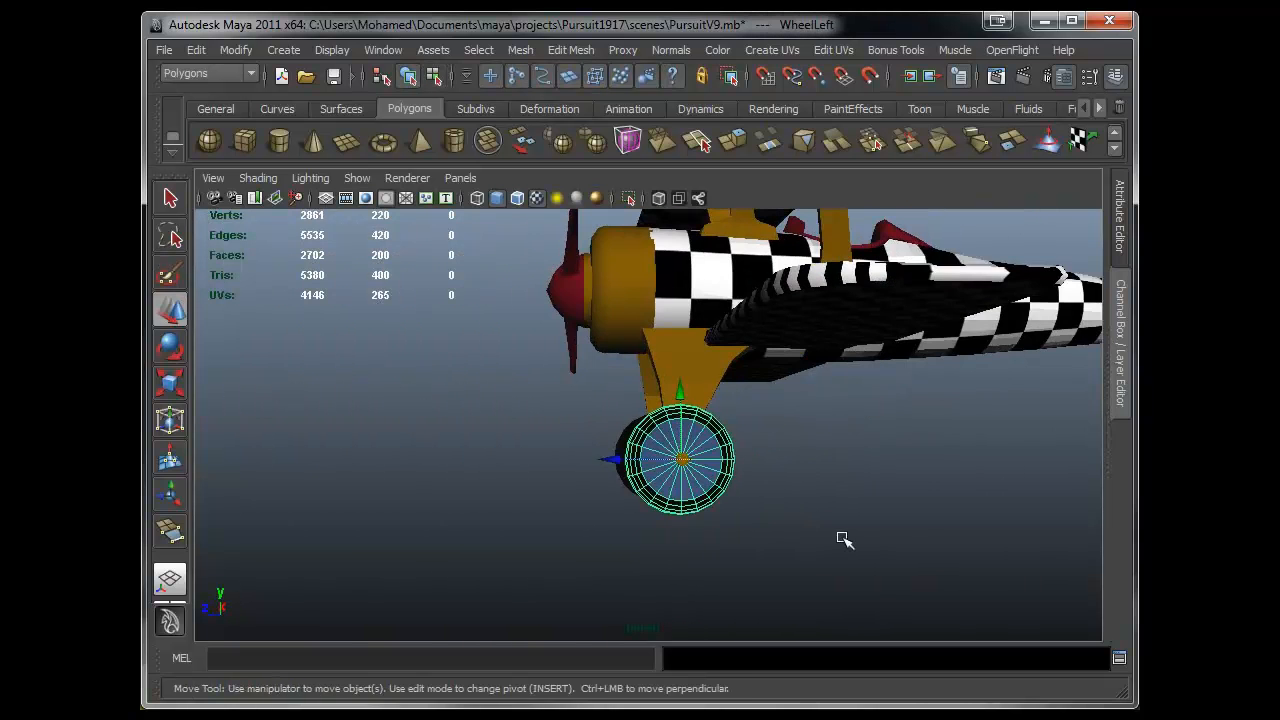
- Try to select the inner rim faces of the left wheel
{"action": "left_click", "coordinate": [843, 537]}
{"action": "left_click_drag", "start_coordinate": [551, 503], "coordinate": [630, 438], "text": "alt"}
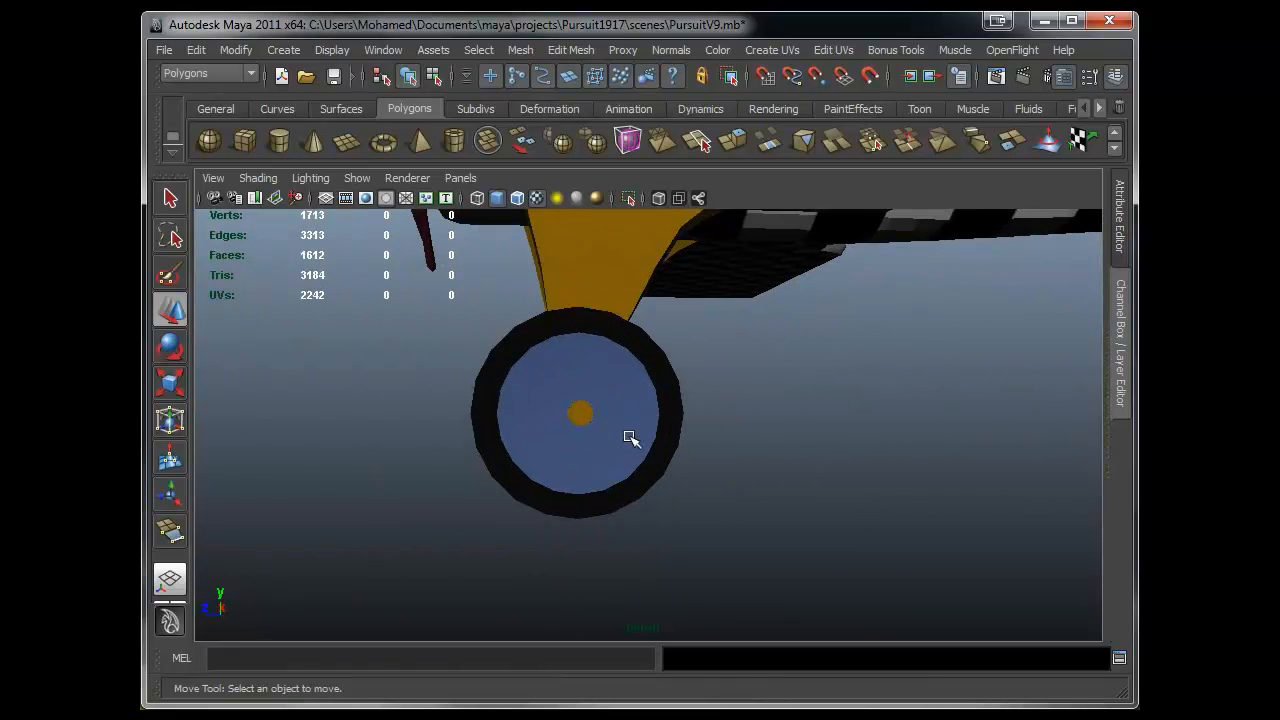
{"action": "left_click", "coordinate": [576, 486]}
{"action": "right_click_drag", "start_coordinate": [576, 486], "coordinate": [722, 457], "text": "alt"}
{"action": "left_click", "coordinate": [600, 423]}
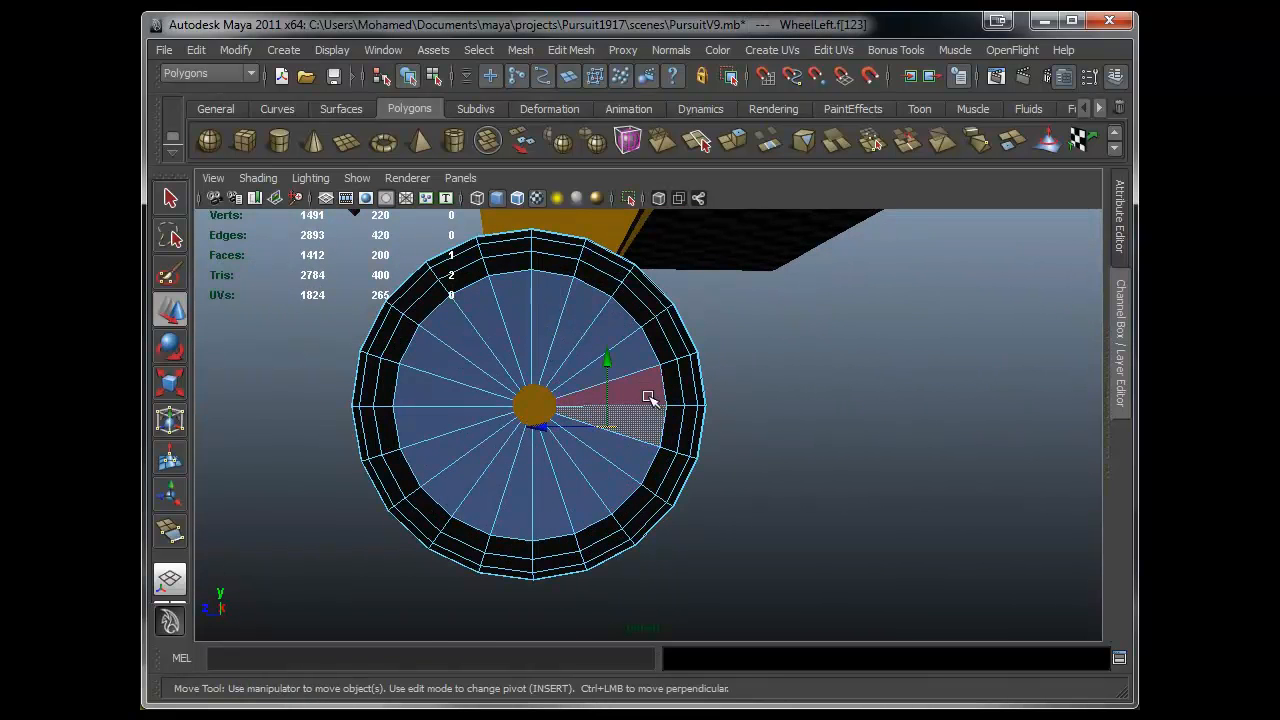
{"action": "double_click", "coordinate": [649, 397], "text": "shift"}
{"action": "left_click_drag", "start_coordinate": [652, 497], "coordinate": [925, 448], "text": "alt"}
{"action": "left_click", "coordinate": [809, 445], "text": "shift"}
{"action": "double_click", "coordinate": [838, 411], "text": "shift"}
{"action": "right_click_drag", "start_coordinate": [715, 455], "coordinate": [600, 477], "text": "alt"}
{"action": "left_click_drag", "start_coordinate": [600, 477], "coordinate": [440, 498], "text": "alt"}
{"action": "left_click", "coordinate": [742, 470]}
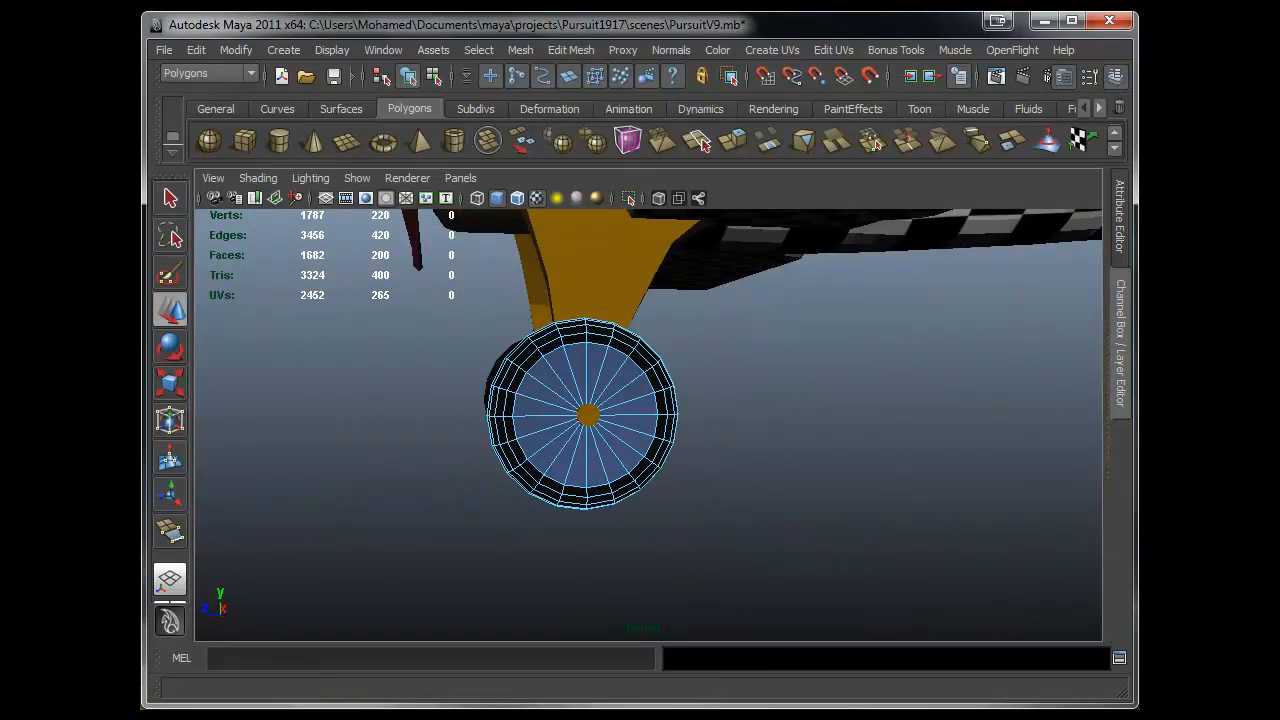
- Create a new Lambert material in the Hypershade and clear the other nodes from the work area
{"action": "key", "text": "alt+Tab"}
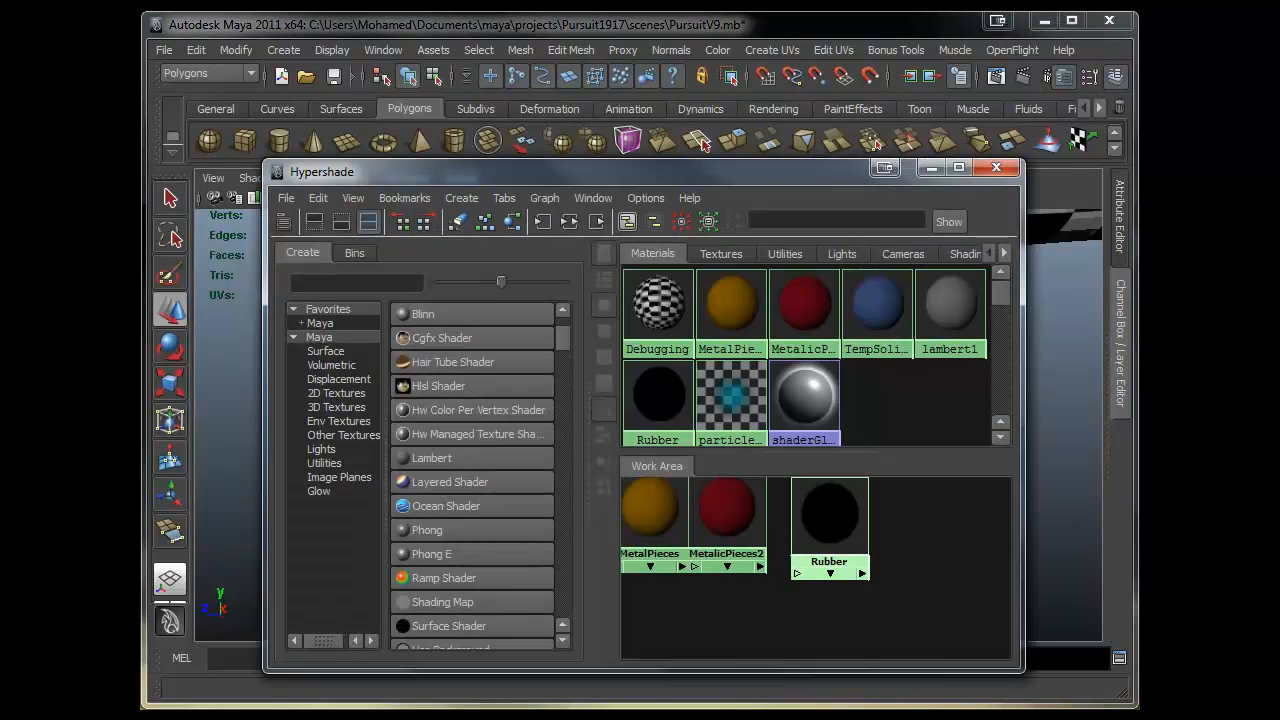
{"action": "scroll", "coordinate": [469, 409], "scroll_direction": "up", "scroll_amount": 3}
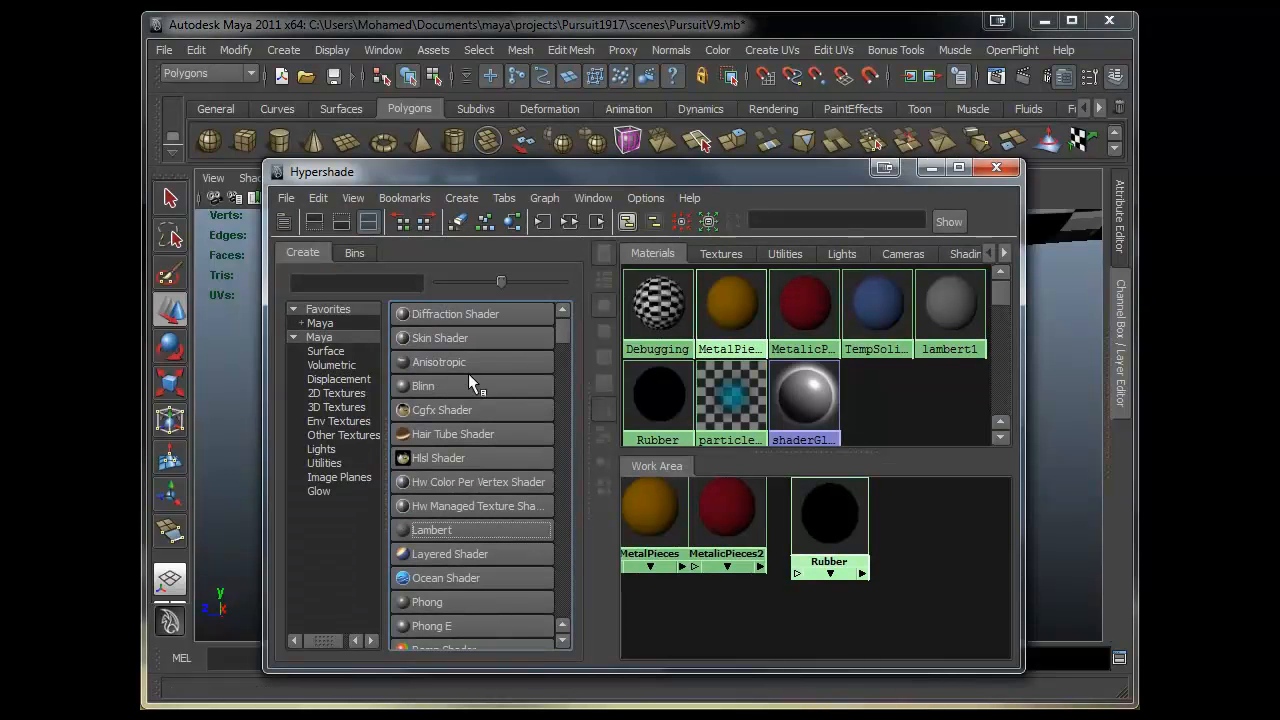
{"action": "left_click", "coordinate": [472, 526]}
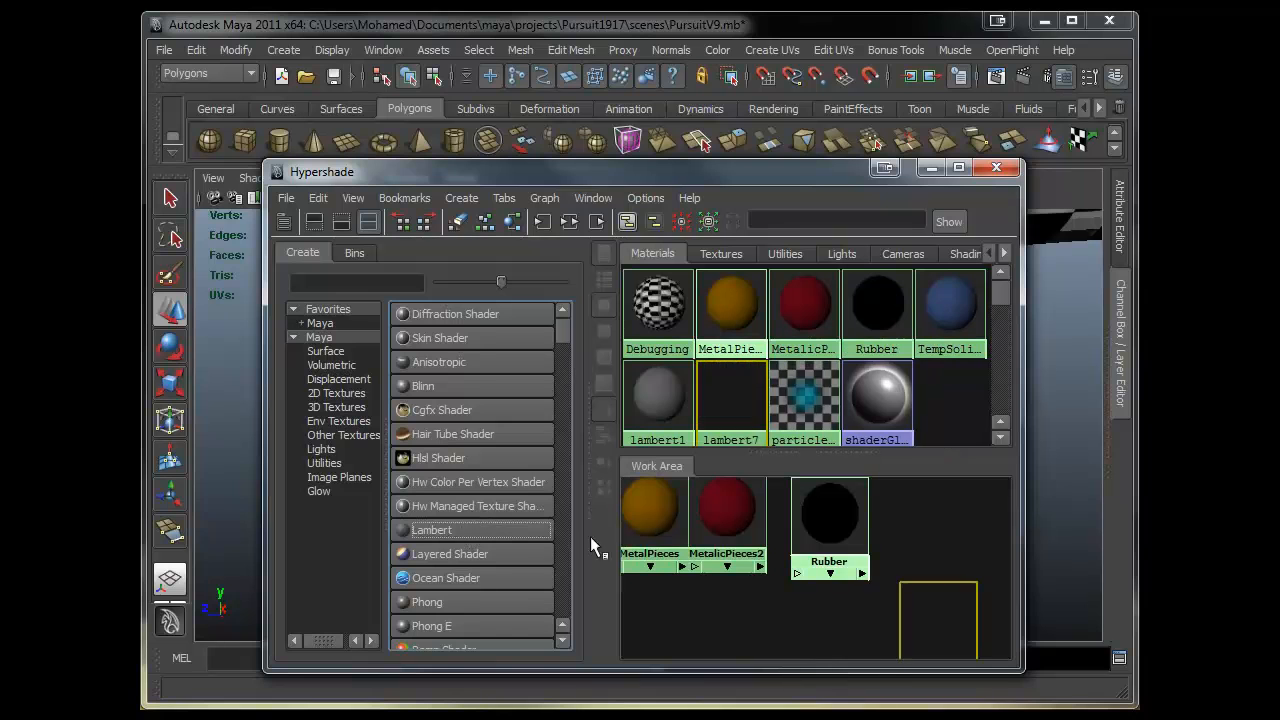
{"action": "left_click_drag", "start_coordinate": [844, 515], "coordinate": [663, 603]}
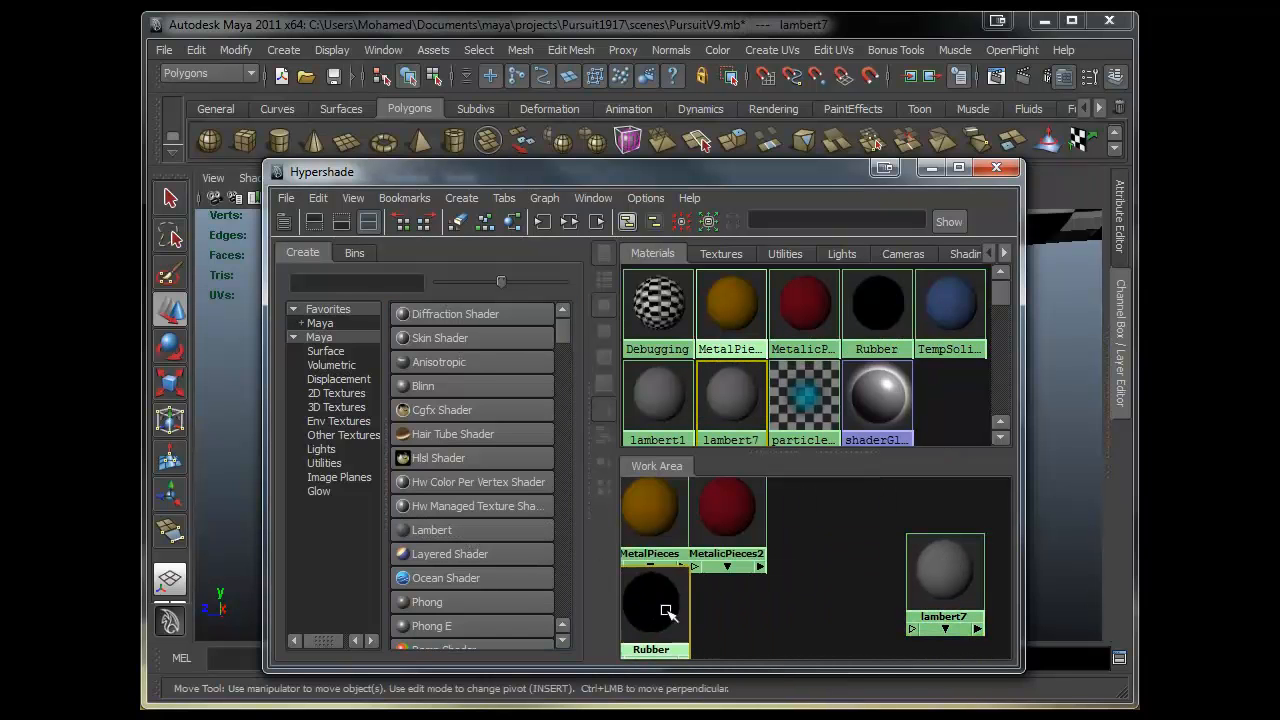
{"action": "middle_click_drag", "start_coordinate": [936, 559], "coordinate": [824, 549], "text": "alt"}
{"action": "scroll", "coordinate": [836, 521], "scroll_direction": "up", "scroll_amount": 2}
{"action": "scroll", "coordinate": [822, 534], "scroll_direction": "down", "scroll_amount": 1}
{"action": "left_click_drag", "start_coordinate": [842, 532], "coordinate": [914, 546]}
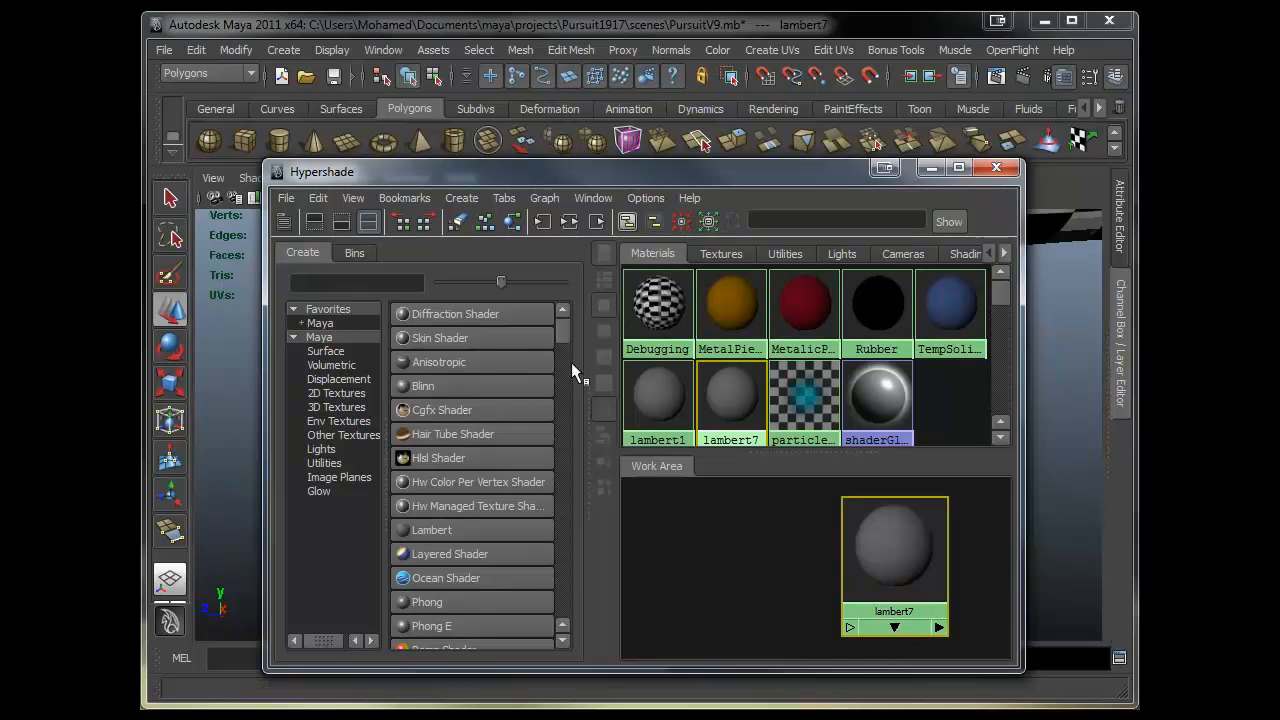
- Set the lambert7 material's color to a tan of R 0.765, G 0.582, B 0.333
{"action": "double_click", "coordinate": [874, 566]}
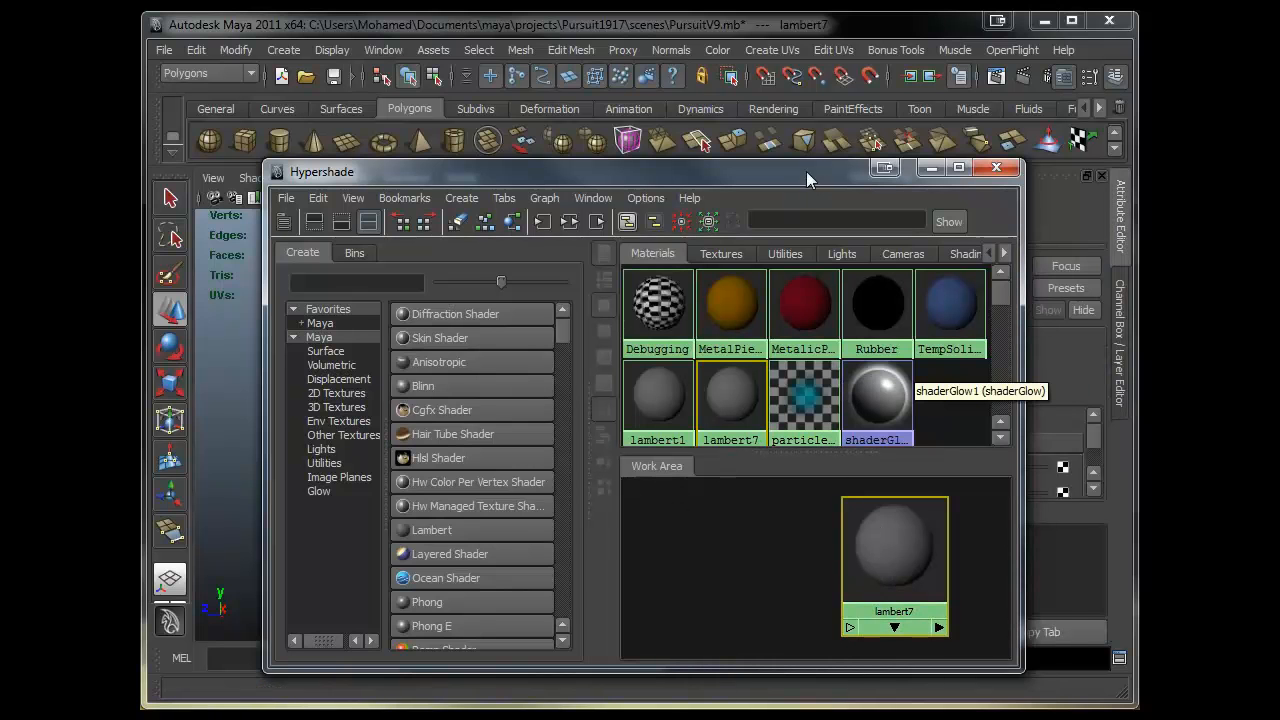
{"action": "left_click_drag", "start_coordinate": [806, 171], "coordinate": [466, 143]}
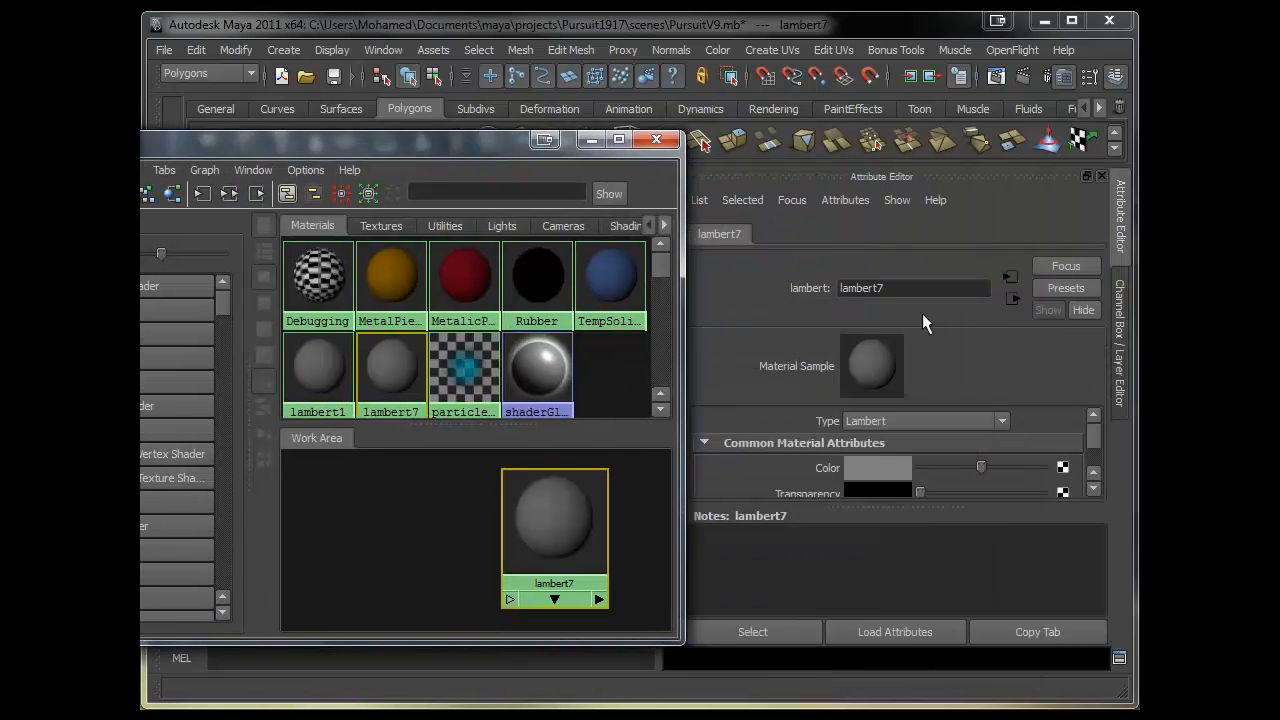
{"action": "left_click", "coordinate": [878, 466]}
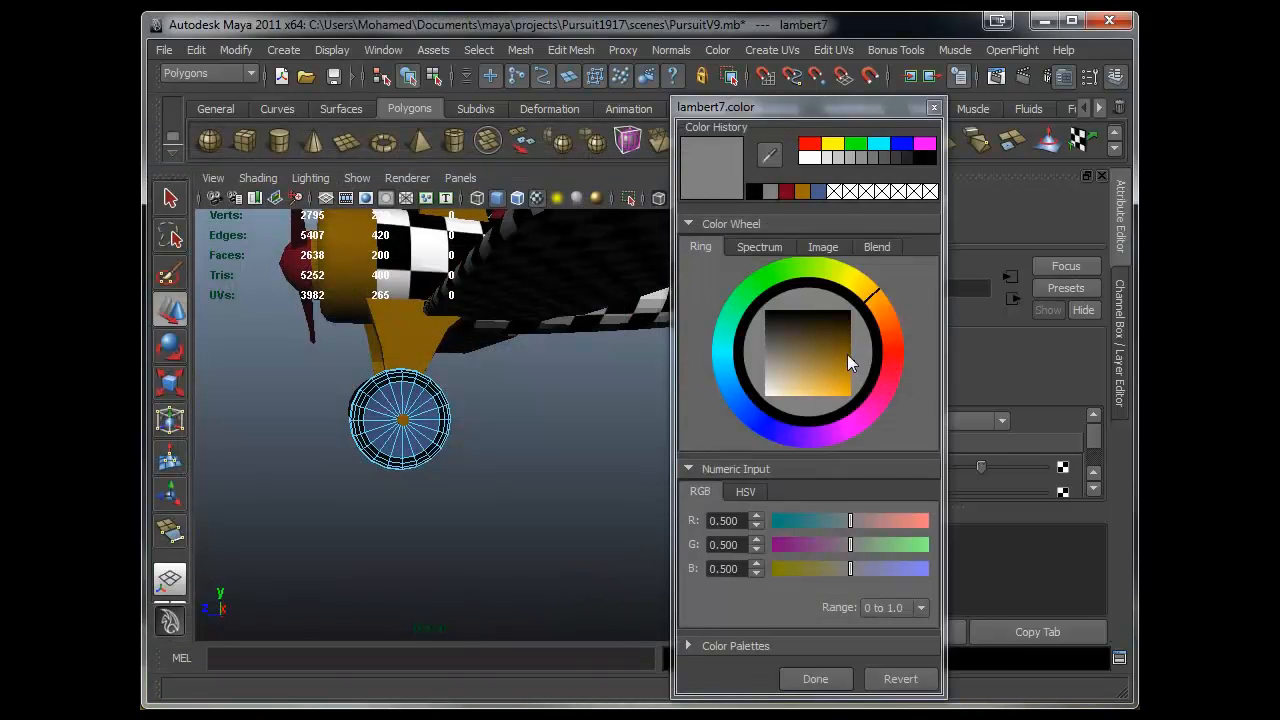
{"action": "mouse_move", "coordinate": [858, 287]}
{"action": "left_mouse_down"}
{"action": "mouse_move", "coordinate": [888, 346]}
{"action": "mouse_move", "coordinate": [883, 317]}
{"action": "left_mouse_up"}
{"action": "left_click_drag", "start_coordinate": [825, 367], "coordinate": [813, 375]}
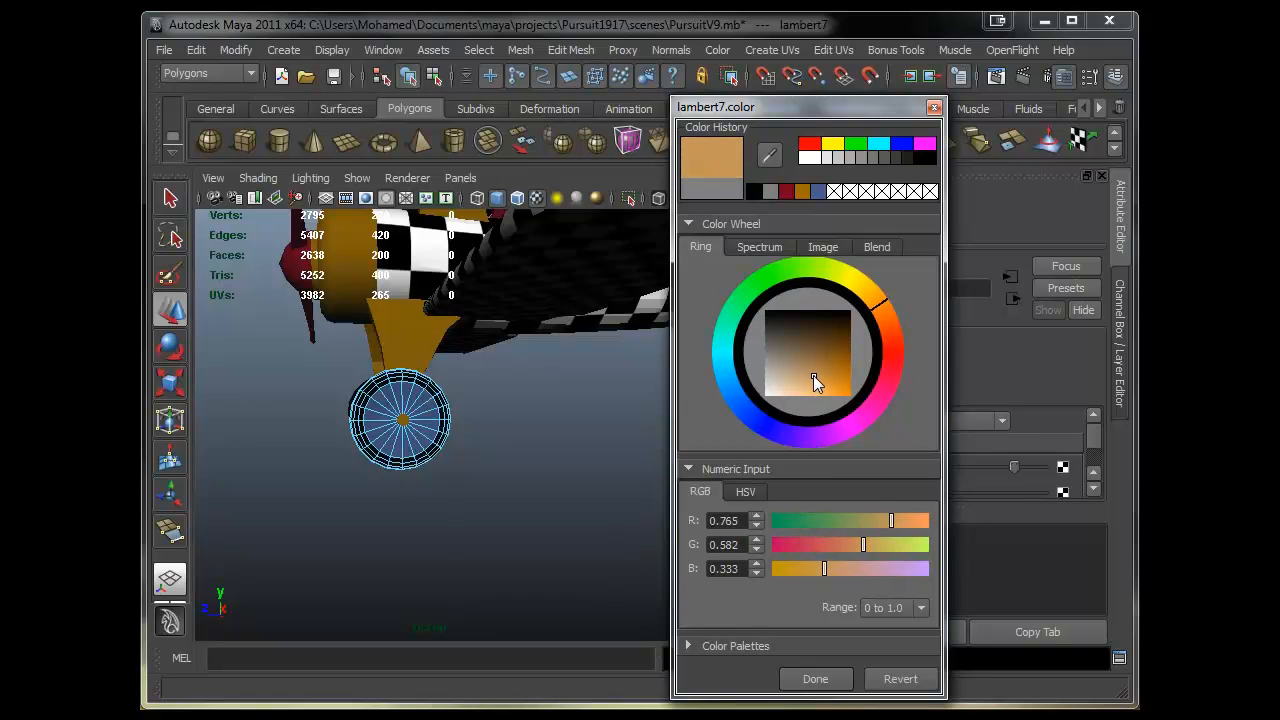
{"action": "left_click", "coordinate": [810, 681]}
- Select the inner rim disc faces of the left wheel
{"action": "scroll", "coordinate": [529, 409], "scroll_direction": "up", "scroll_amount": 5}
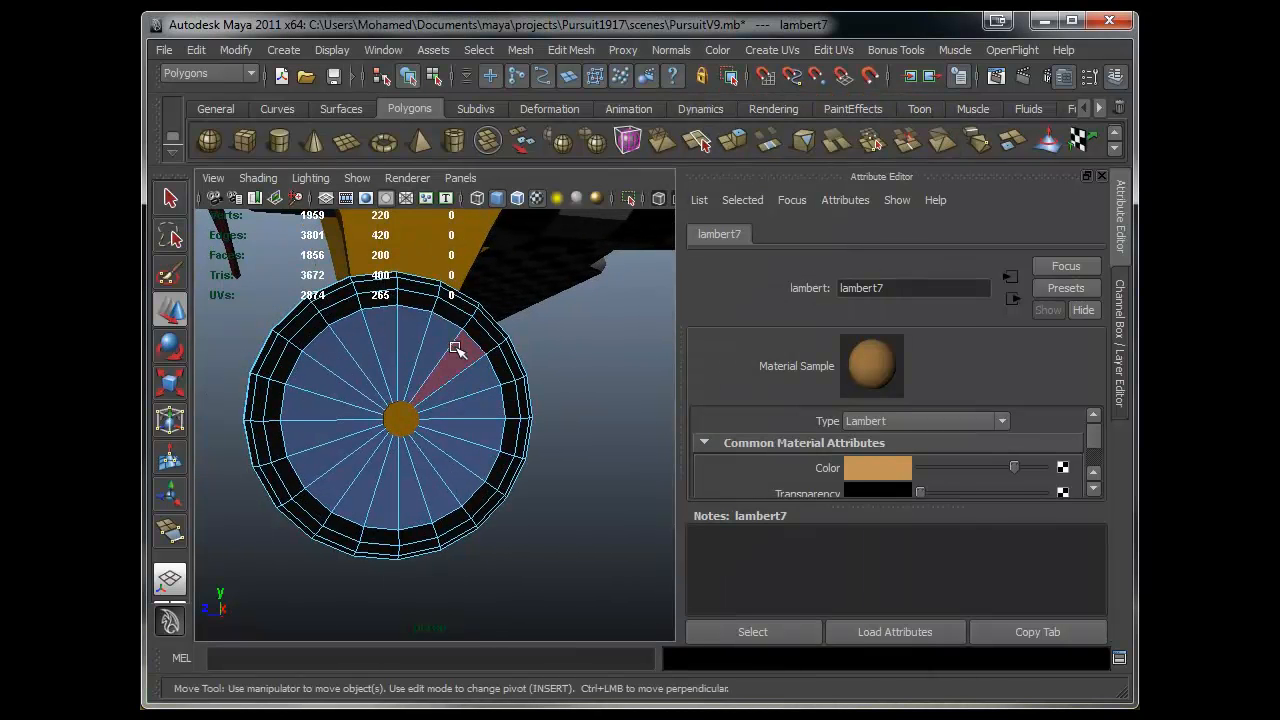
{"action": "left_click", "coordinate": [455, 348]}
{"action": "double_click", "coordinate": [432, 342]}
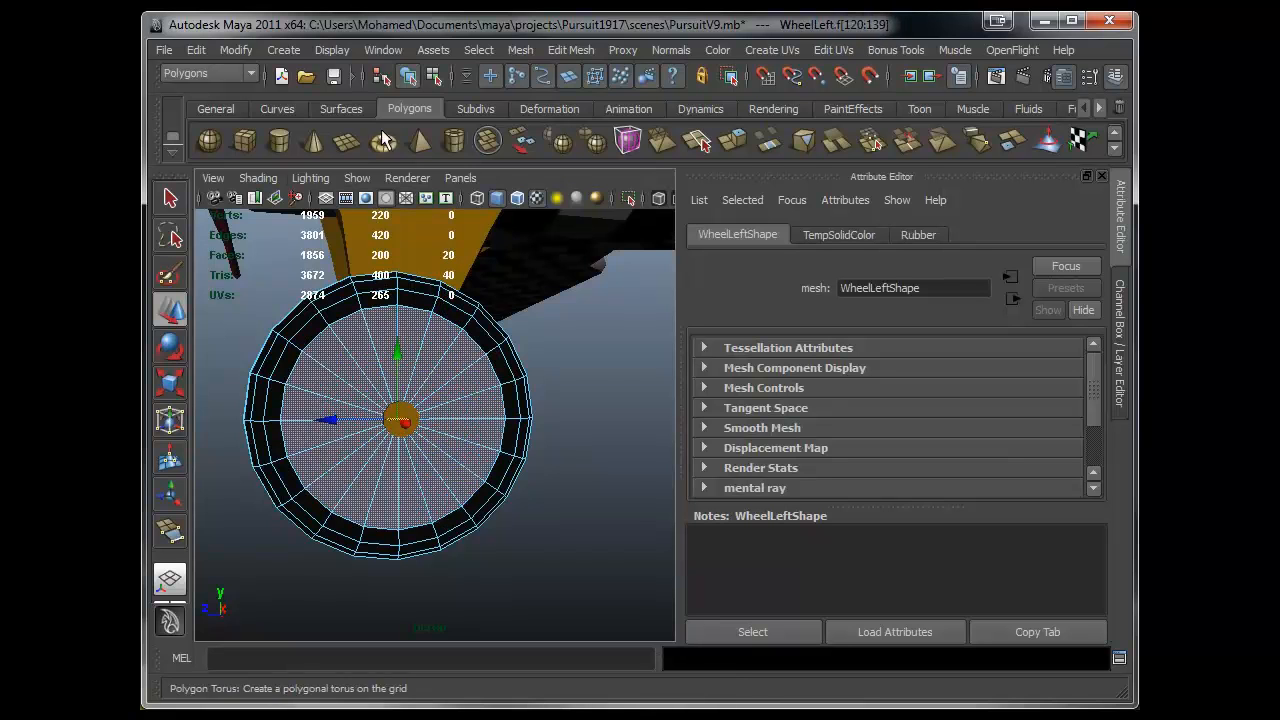
- Reopen the Hypershade and rename the lambert7 material to WheelRims
{"action": "left_click", "coordinate": [482, 49]}
{"action": "mouse_move", "coordinate": [405, 101]}
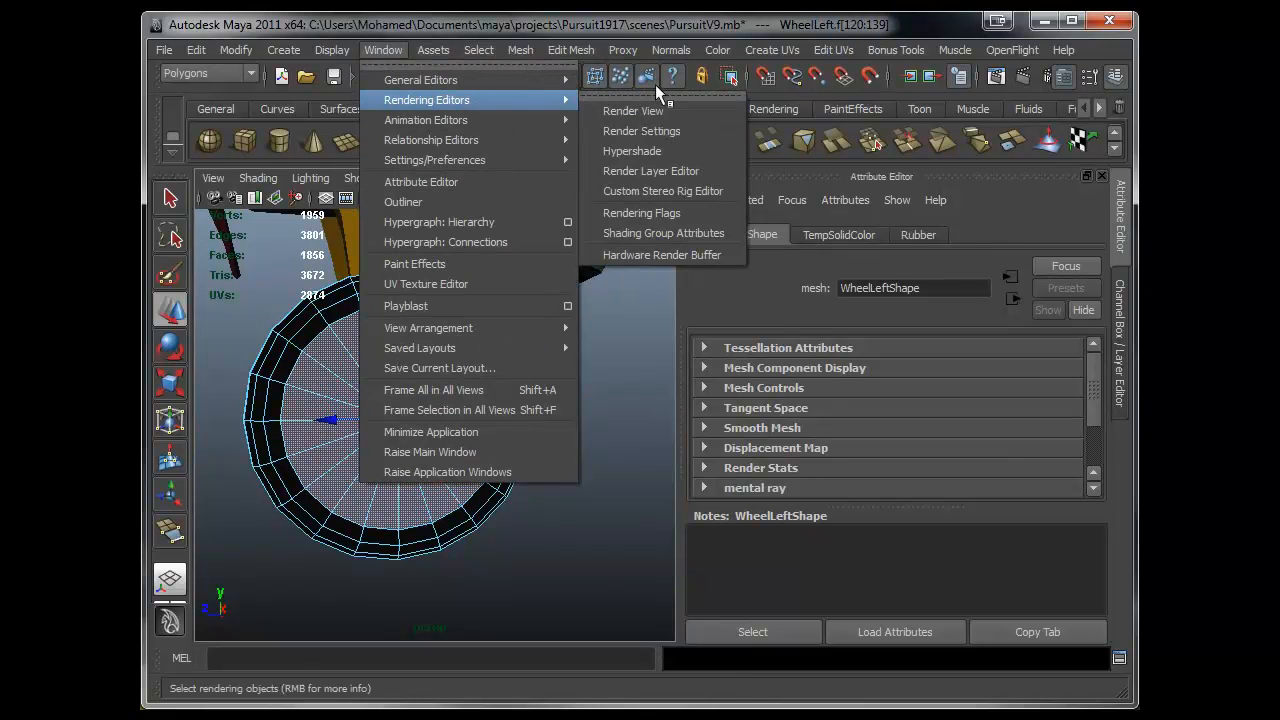
{"action": "left_click", "coordinate": [634, 157]}
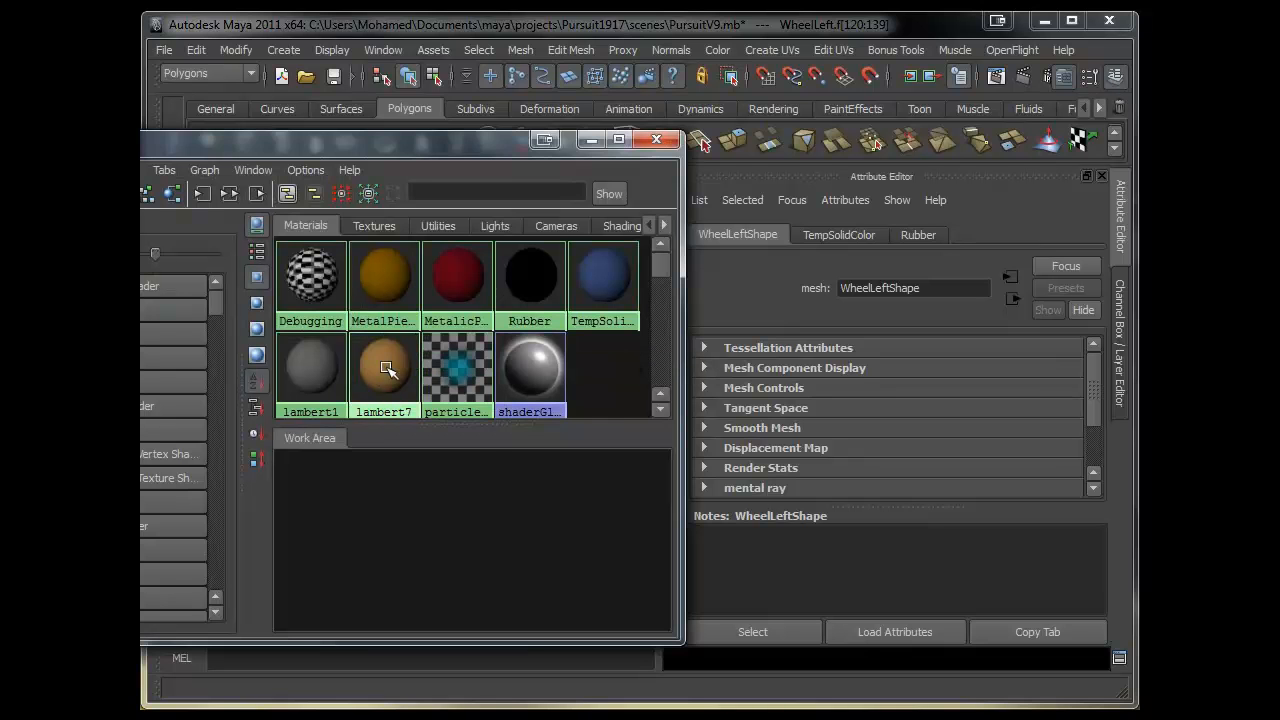
{"action": "right_click", "coordinate": [387, 368]}
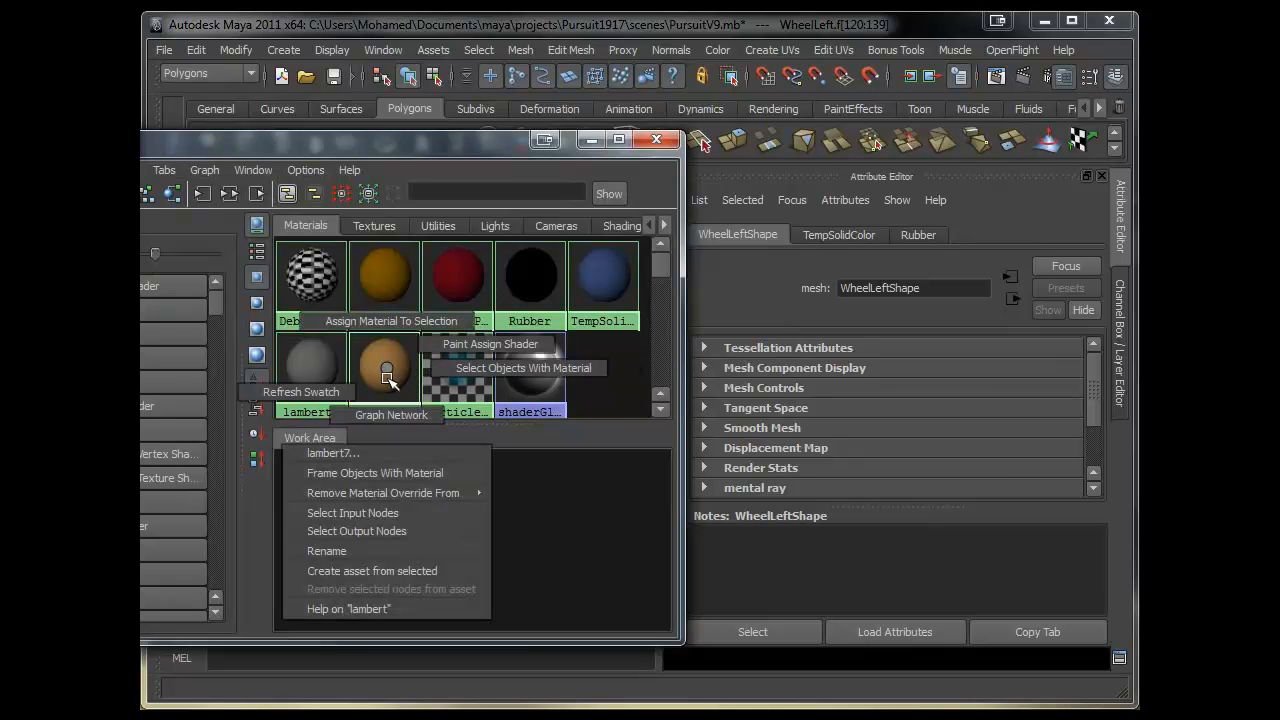
{"action": "left_click", "coordinate": [380, 551]}
{"action": "type", "text": "WheelRims"}
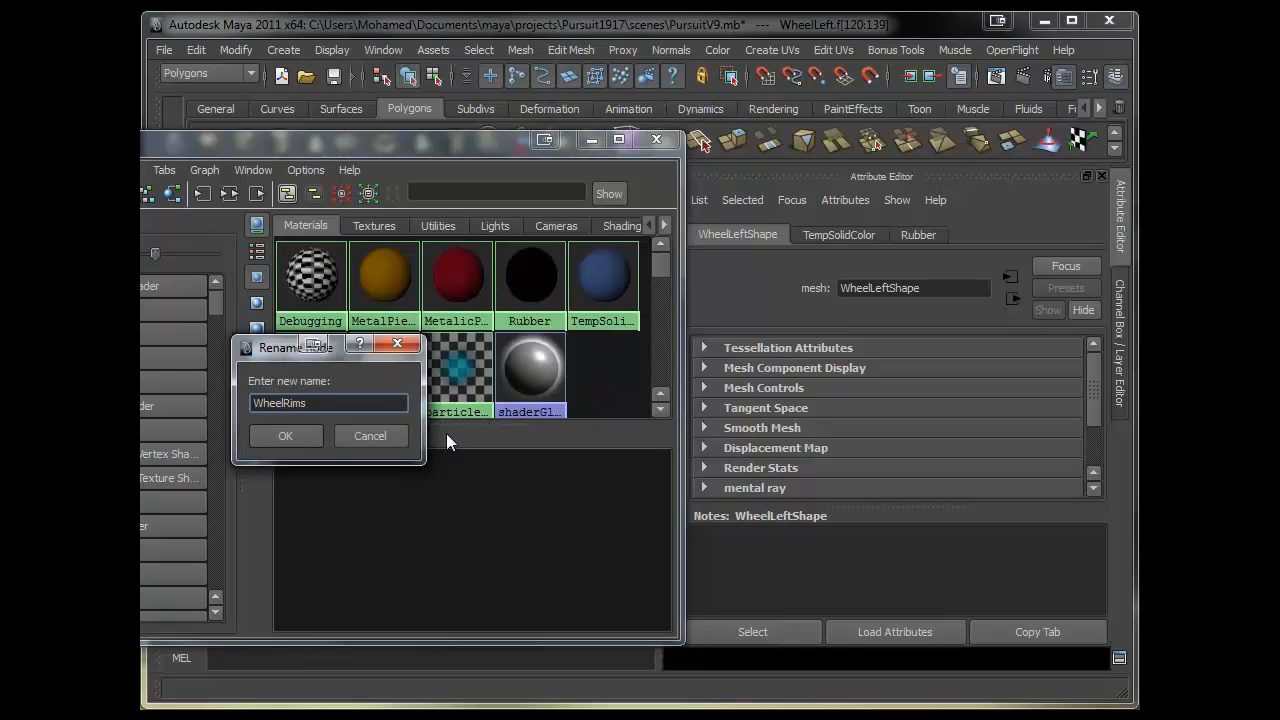
{"action": "key", "text": "Return"}
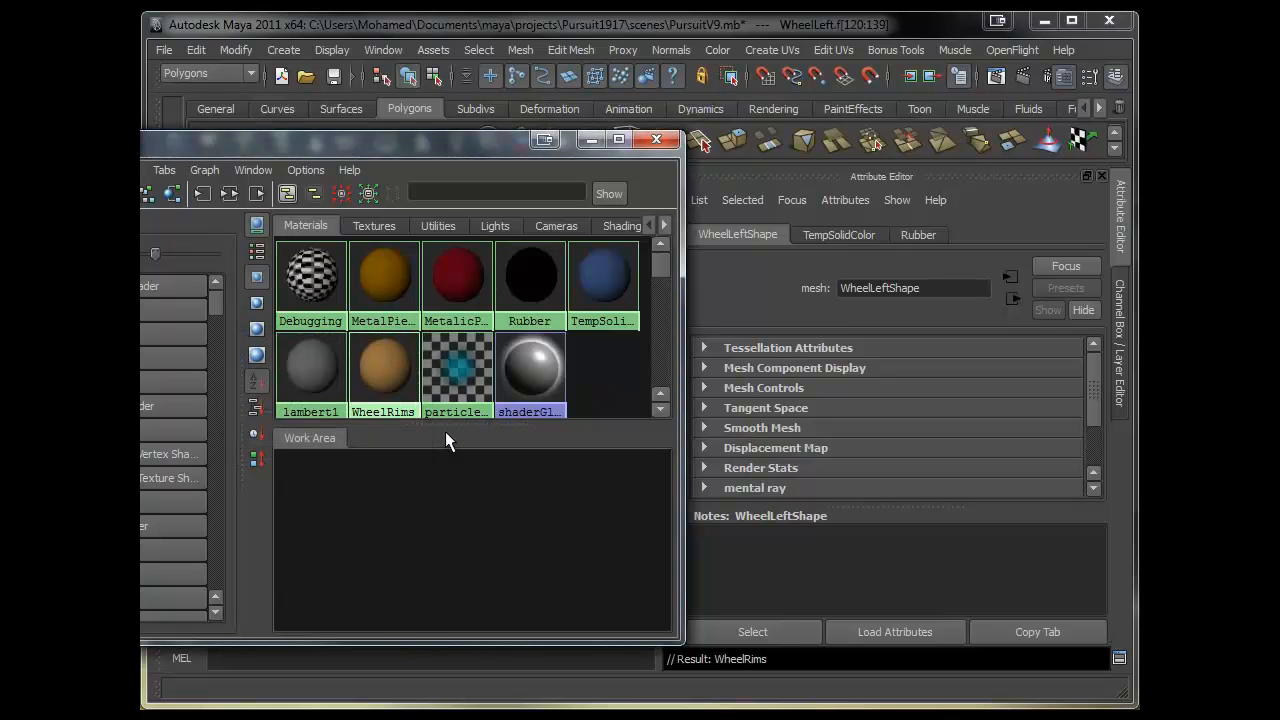
{"action": "right_click_drag", "start_coordinate": [390, 380], "coordinate": [398, 285]}
{"action": "left_click_drag", "start_coordinate": [508, 150], "coordinate": [1058, 296]}
{"action": "left_click_drag", "start_coordinate": [340, 495], "coordinate": [432, 465], "text": "alt"}
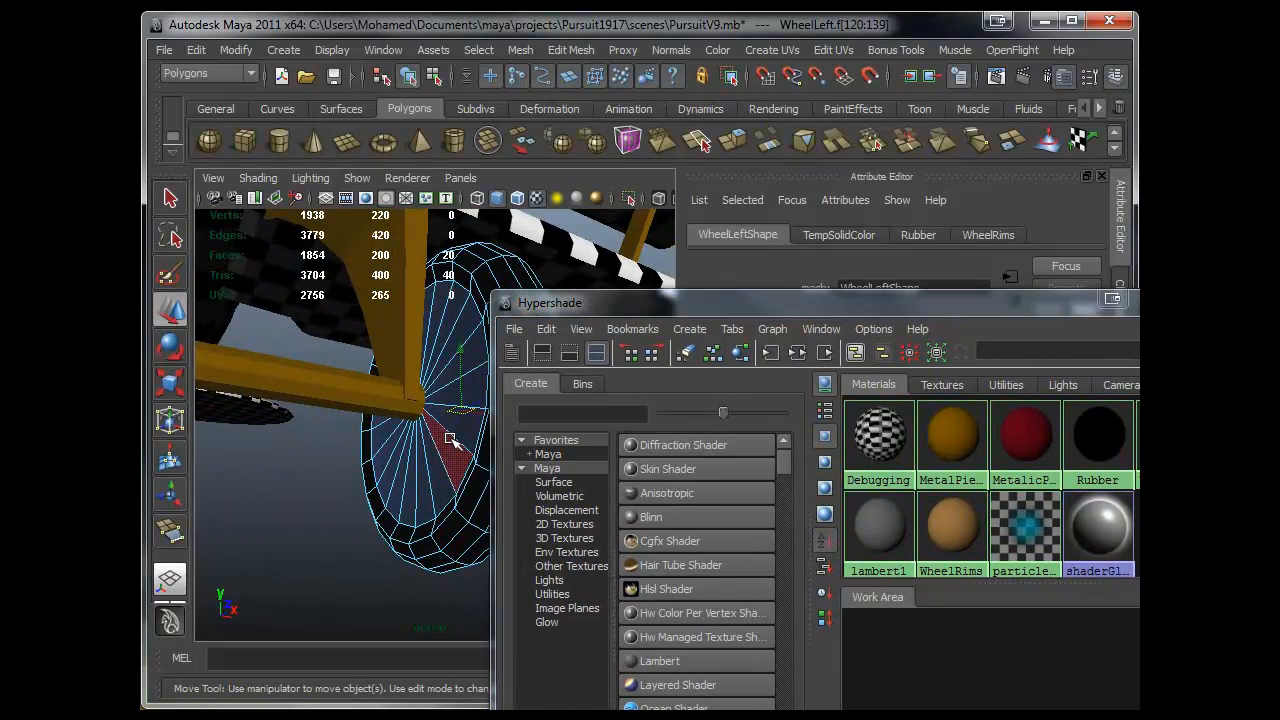
- Assign the WheelRims material to the selected inner rim faces of the left wheel
{"action": "left_click", "coordinate": [462, 438], "text": "shift"}
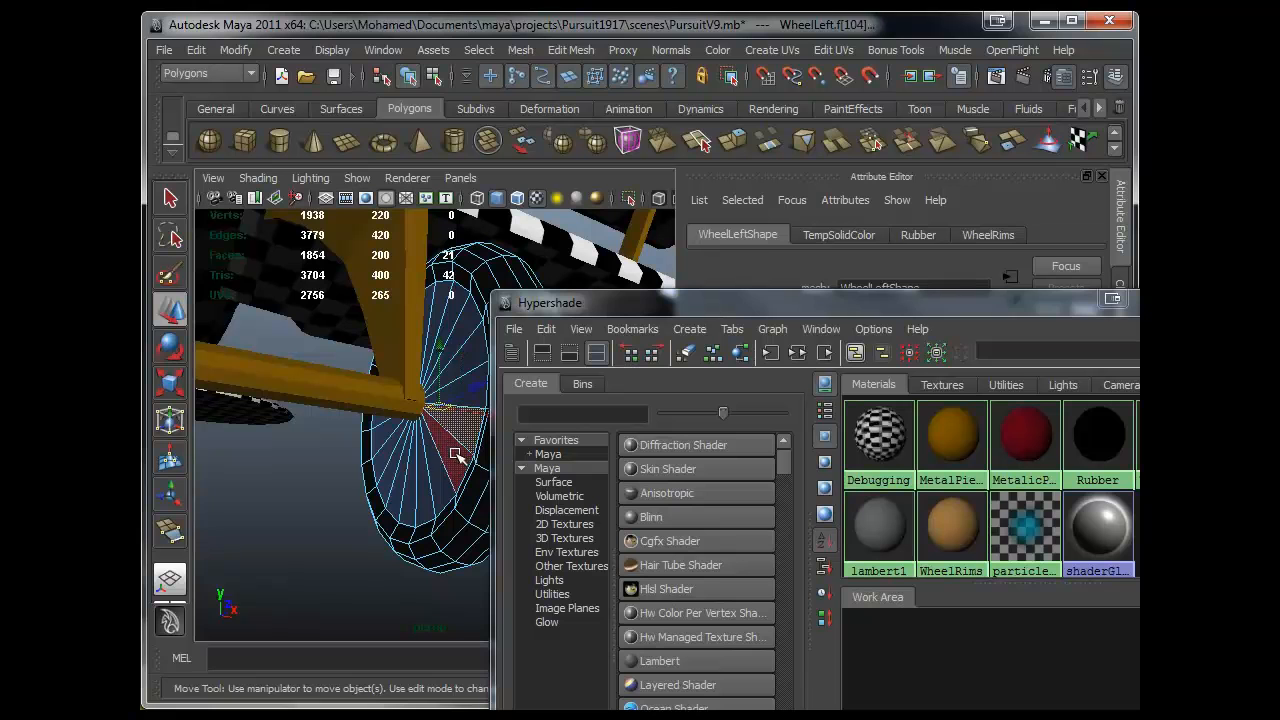
{"action": "double_click", "coordinate": [457, 454], "text": "shift"}
{"action": "right_click_drag", "start_coordinate": [946, 527], "coordinate": [934, 445]}
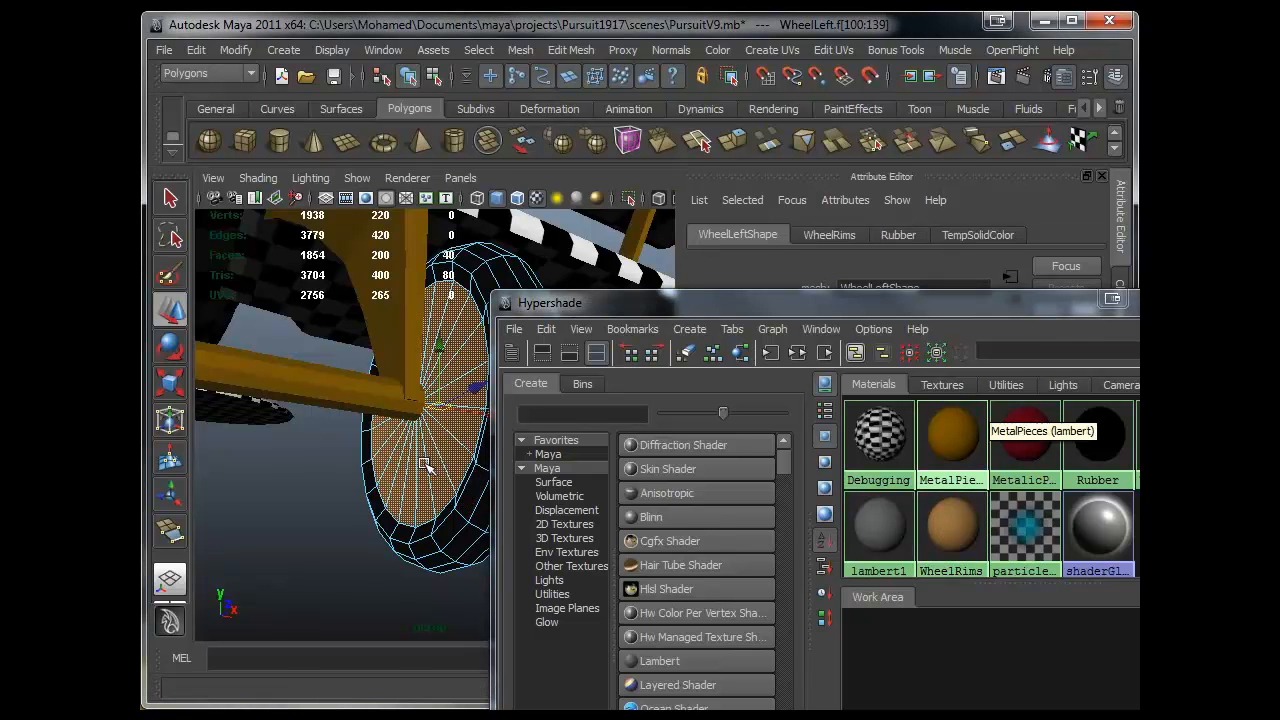
- Select the inner rim faces of the right wheel, assign the WheelRims material to them, and close the Hypershade
{"action": "right_click_drag", "start_coordinate": [429, 462], "coordinate": [226, 458], "text": "alt"}
{"action": "left_click_drag", "start_coordinate": [226, 458], "coordinate": [265, 491], "text": "alt"}
{"action": "right_click_drag", "start_coordinate": [270, 497], "coordinate": [432, 470], "text": "alt"}
{"action": "left_click", "coordinate": [329, 427]}
{"action": "right_click_drag", "start_coordinate": [332, 407], "coordinate": [334, 479]}
{"action": "left_click", "coordinate": [335, 470]}
{"action": "double_click", "coordinate": [344, 446], "text": "shift"}
{"action": "left_click_drag", "start_coordinate": [368, 488], "coordinate": [232, 492], "text": "alt"}
{"action": "middle_click_drag", "start_coordinate": [232, 492], "coordinate": [345, 512], "text": "alt"}
{"action": "right_click_drag", "start_coordinate": [345, 512], "coordinate": [430, 527], "text": "alt"}
{"action": "middle_click_drag", "start_coordinate": [321, 518], "coordinate": [350, 465], "text": "alt"}
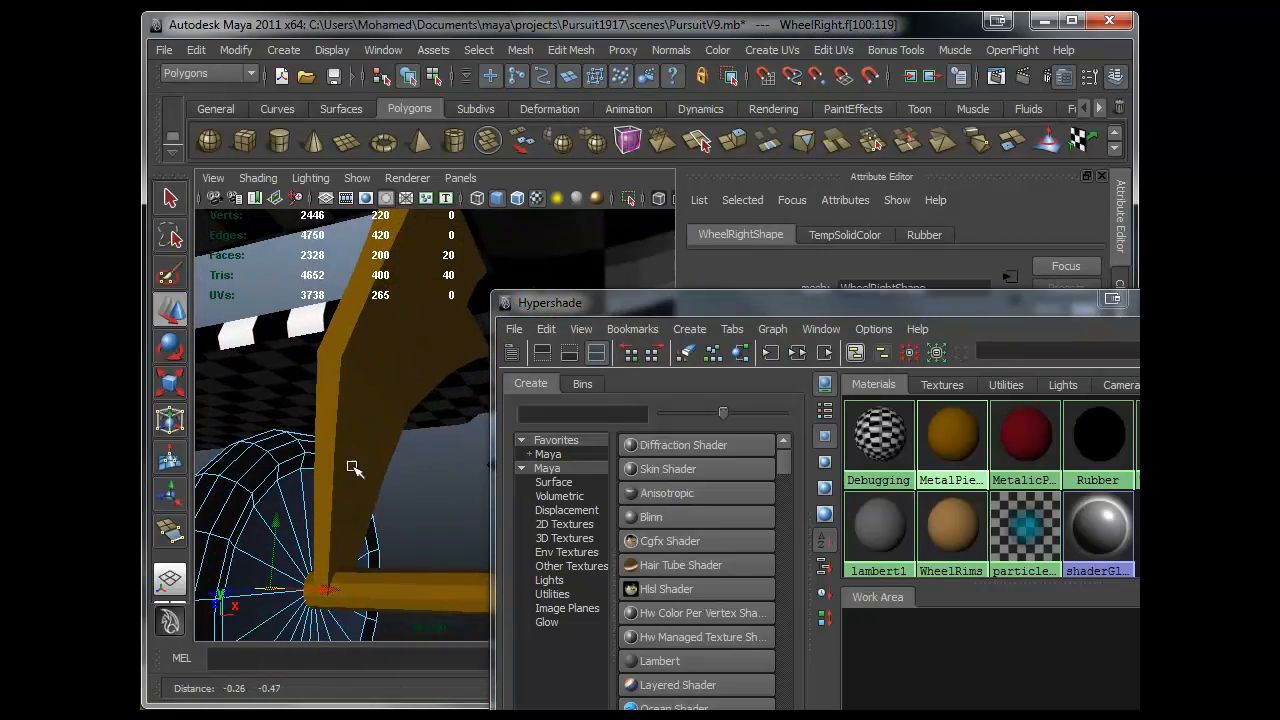
{"action": "left_click", "coordinate": [296, 547], "text": "shift"}
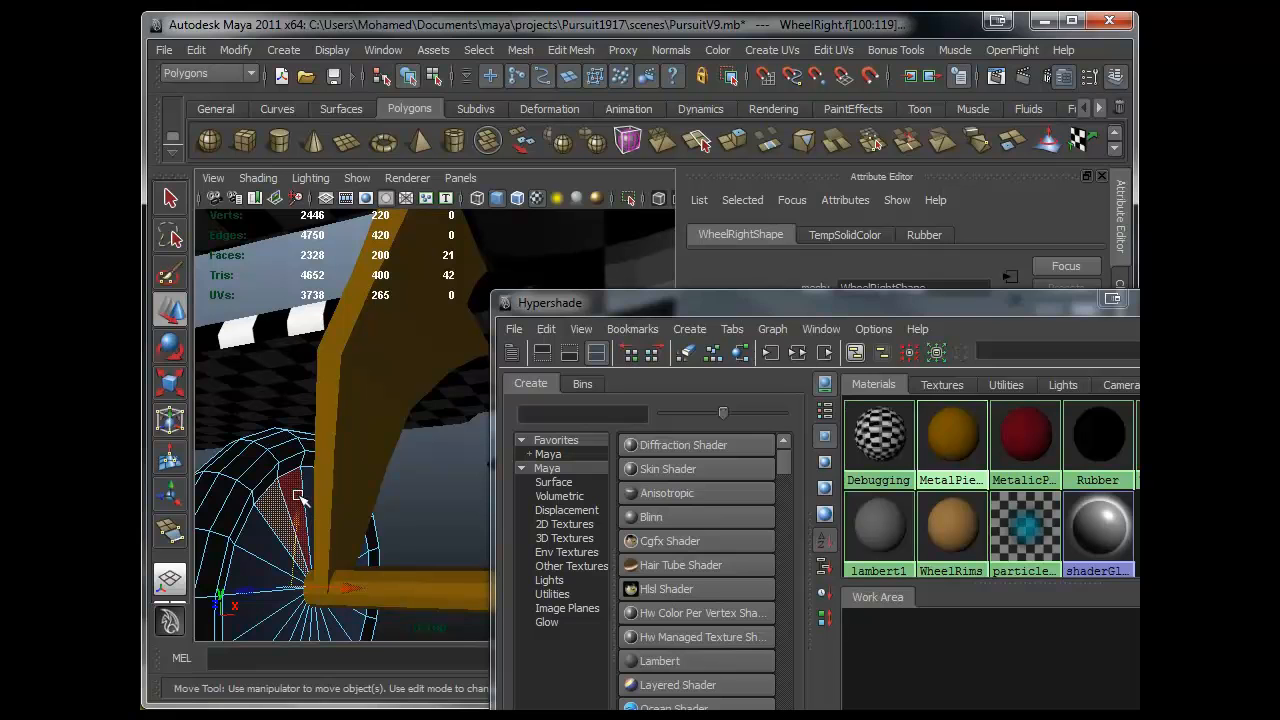
{"action": "double_click", "coordinate": [296, 497], "text": "shift"}
{"action": "right_click_drag", "start_coordinate": [950, 503], "coordinate": [947, 454]}
{"action": "left_click", "coordinate": [1224, 300]}
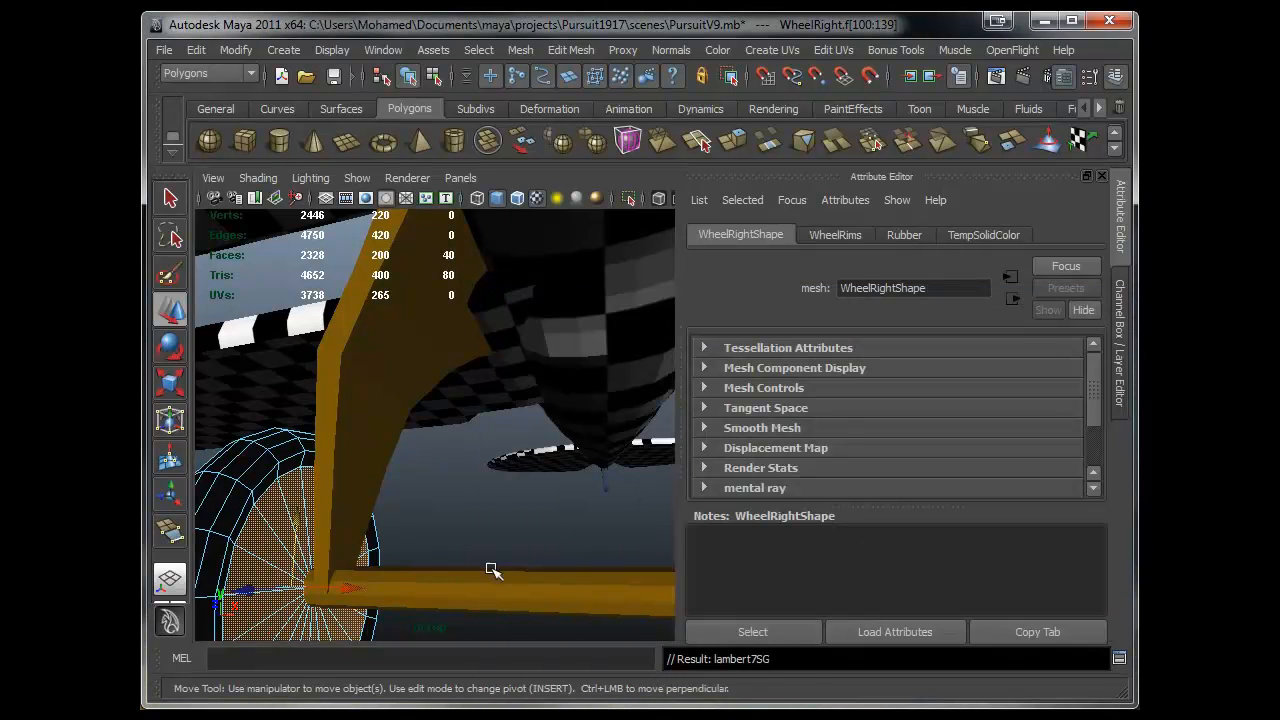
- Inspect the right wheel's rim material from several angles
{"action": "right_click_drag", "start_coordinate": [491, 571], "coordinate": [350, 552], "text": "alt"}
{"action": "left_click_drag", "start_coordinate": [350, 552], "coordinate": [420, 500], "text": "alt"}
{"action": "left_click", "coordinate": [543, 557]}
{"action": "left_click_drag", "start_coordinate": [543, 557], "coordinate": [468, 557], "text": "alt"}
{"action": "right_click_drag", "start_coordinate": [468, 557], "coordinate": [436, 520], "text": "alt"}
{"action": "middle_click_drag", "start_coordinate": [436, 520], "coordinate": [402, 534], "text": "alt"}
{"action": "right_click_drag", "start_coordinate": [402, 534], "coordinate": [480, 514], "text": "alt"}
{"action": "left_click_drag", "start_coordinate": [392, 516], "coordinate": [457, 543], "text": "alt"}
{"action": "middle_click_drag", "start_coordinate": [457, 543], "coordinate": [600, 565], "text": "alt"}
{"action": "right_click_drag", "start_coordinate": [600, 565], "coordinate": [374, 554], "text": "alt"}
{"action": "left_click_drag", "start_coordinate": [374, 554], "coordinate": [470, 546], "text": "alt"}
{"action": "middle_click_drag", "start_coordinate": [470, 546], "coordinate": [430, 542], "text": "alt"}
{"action": "left_click_drag", "start_coordinate": [340, 490], "coordinate": [386, 534], "text": "alt"}
{"action": "middle_click_drag", "start_coordinate": [386, 534], "coordinate": [436, 532], "text": "alt"}
{"action": "left_click_drag", "start_coordinate": [377, 523], "coordinate": [437, 494], "text": "alt"}
- Switch to a single perspective view without the Attribute Editor and select the top wing
{"action": "key", "text": "space"}
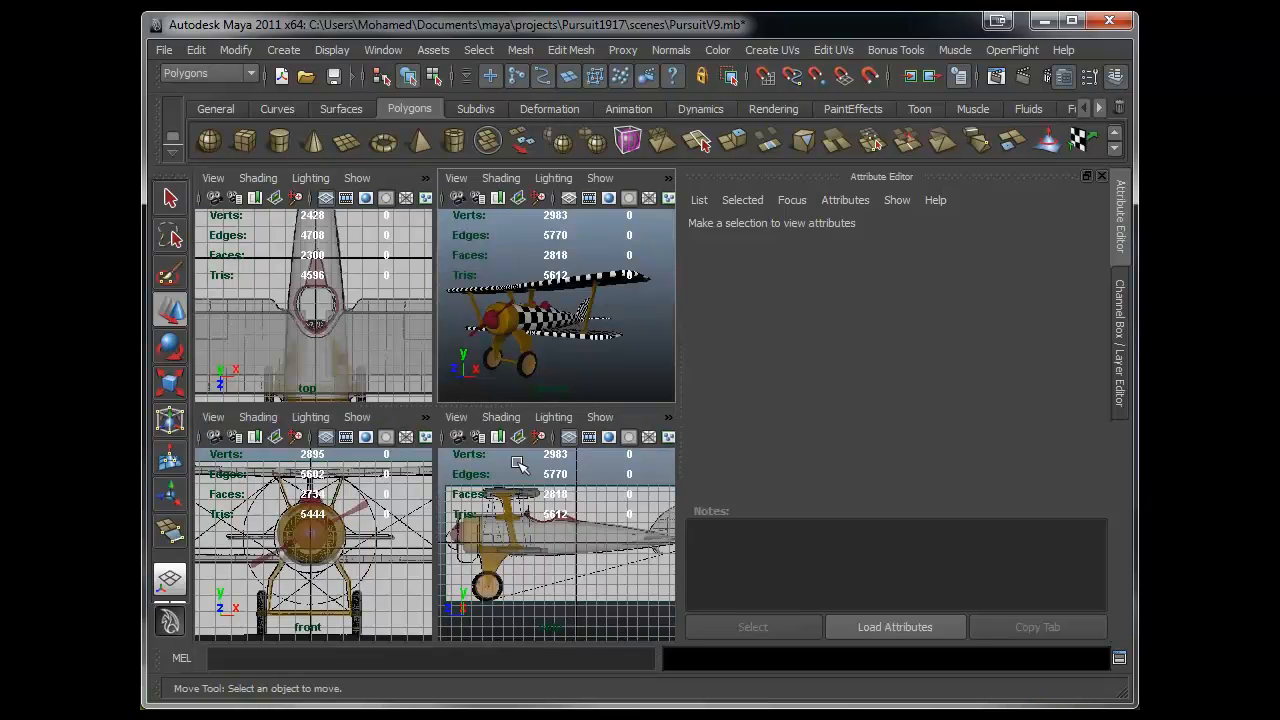
{"action": "key", "text": "space"}
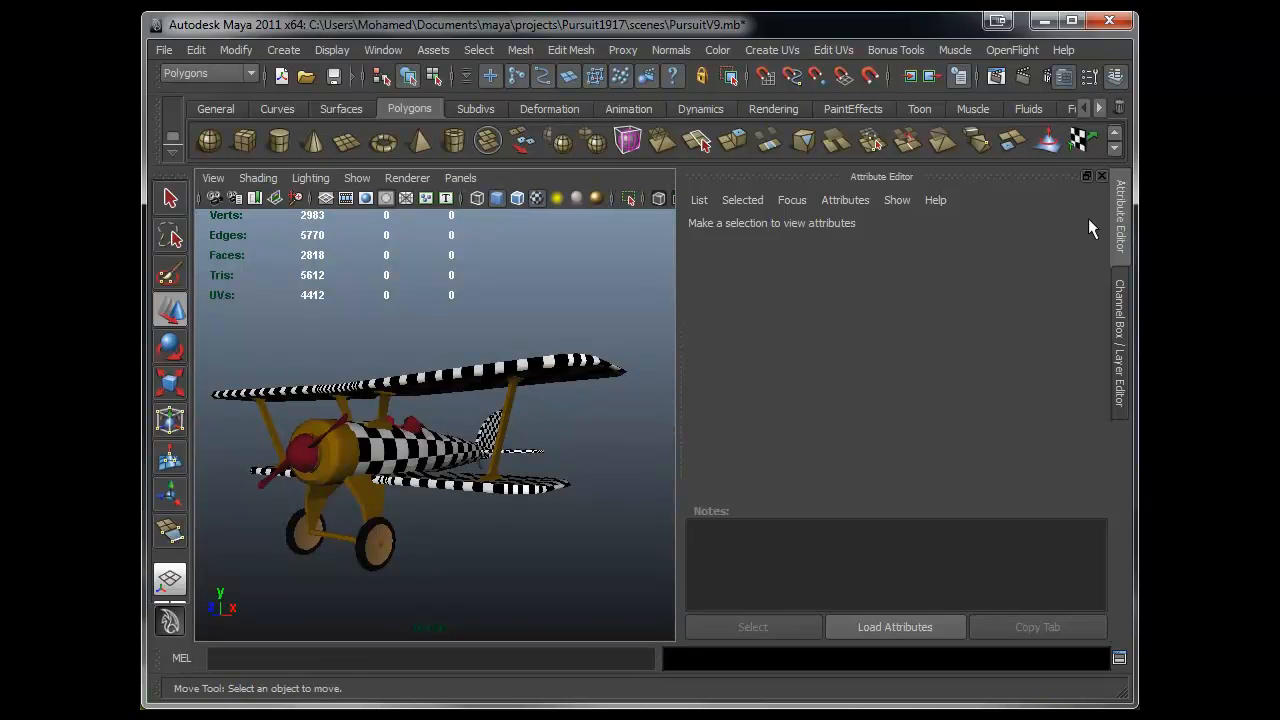
{"action": "left_click", "coordinate": [1118, 228]}
{"action": "right_click_drag", "start_coordinate": [665, 423], "coordinate": [563, 437], "text": "alt"}
{"action": "left_click_drag", "start_coordinate": [563, 437], "coordinate": [658, 553], "text": "alt"}
{"action": "right_click_drag", "start_coordinate": [660, 560], "coordinate": [648, 484], "text": "alt"}
{"action": "middle_click_drag", "start_coordinate": [648, 484], "coordinate": [627, 548], "text": "alt"}
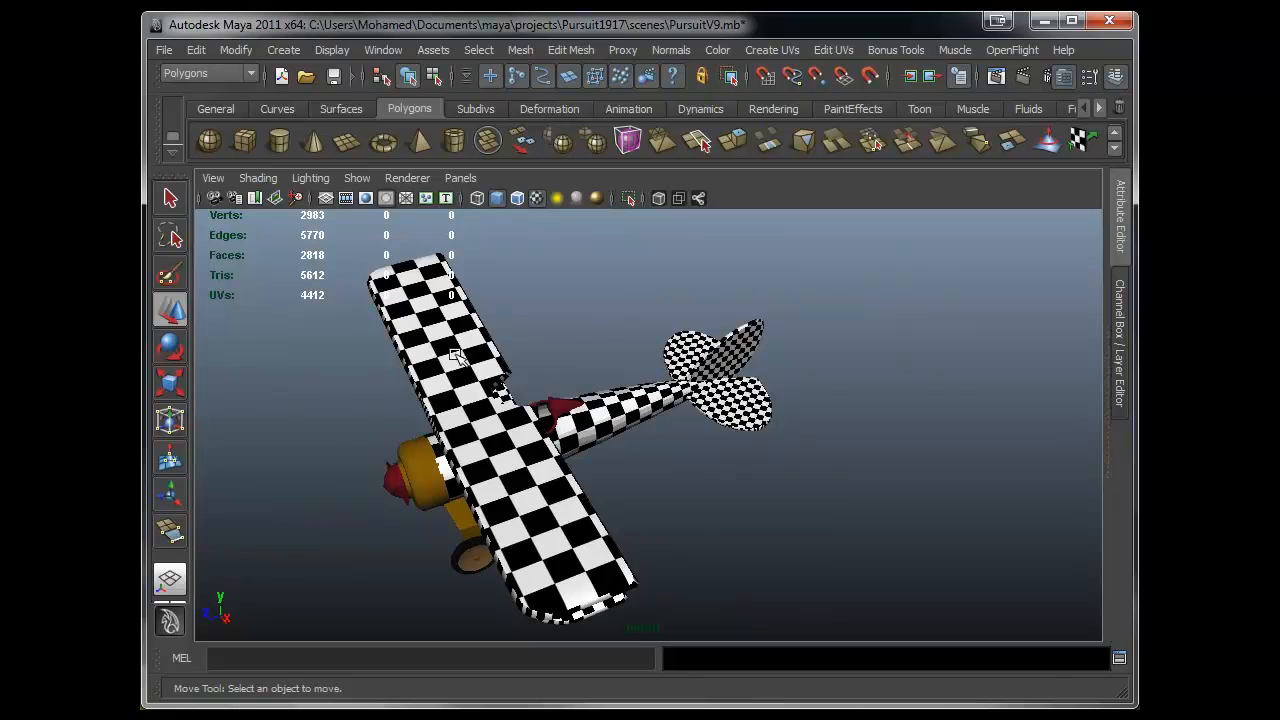
{"action": "left_click", "coordinate": [493, 442]}
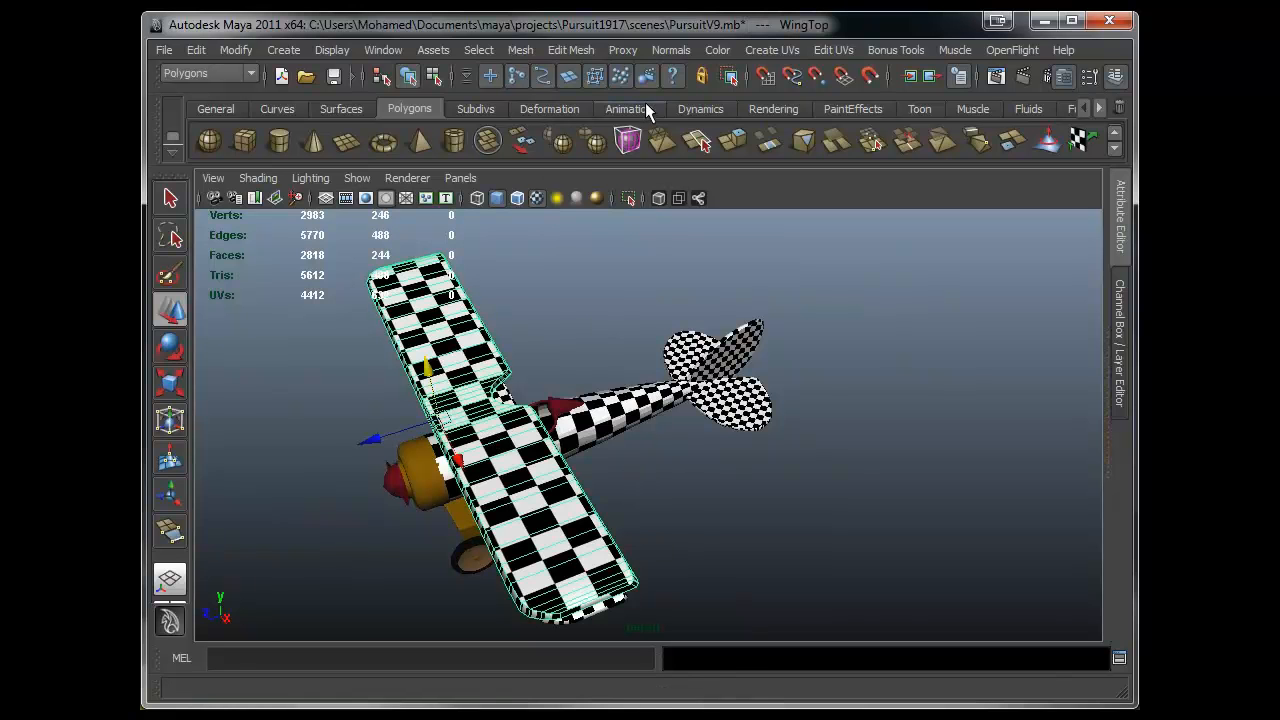
- Open the UV Texture Editor to display the top wing's UV layout
{"action": "left_click", "coordinate": [781, 52]}
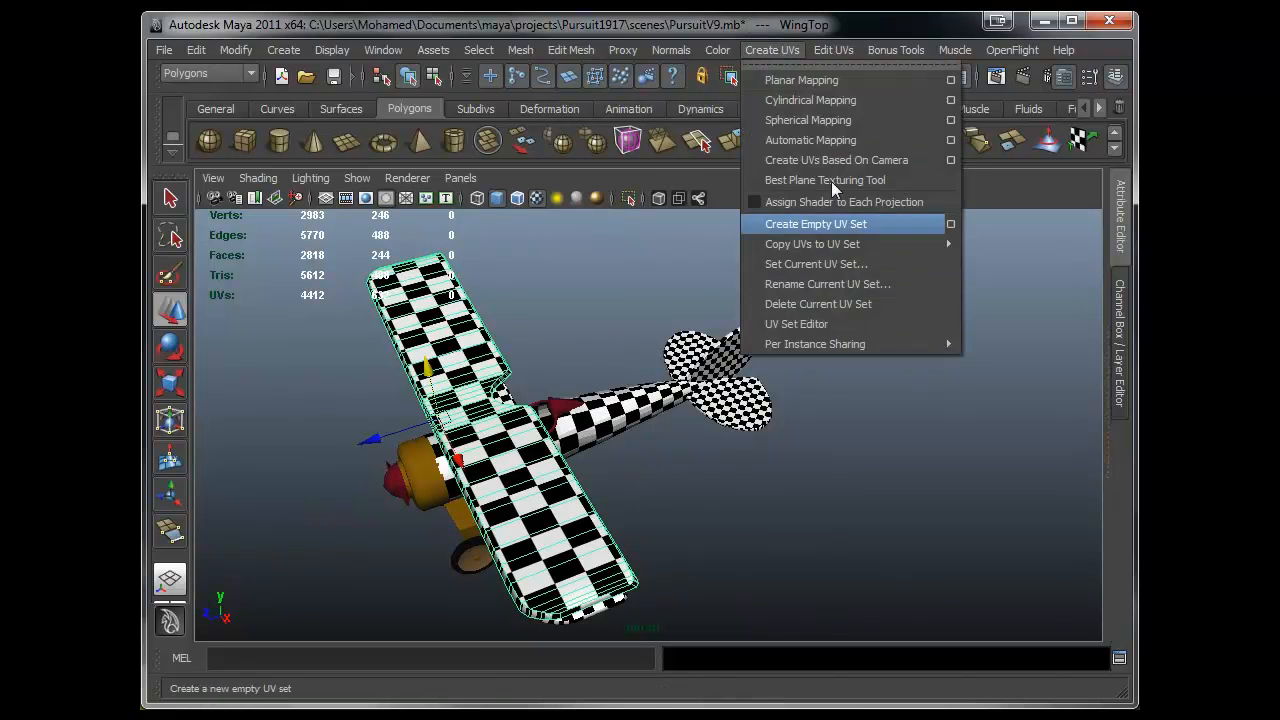
{"action": "left_click", "coordinate": [873, 468]}
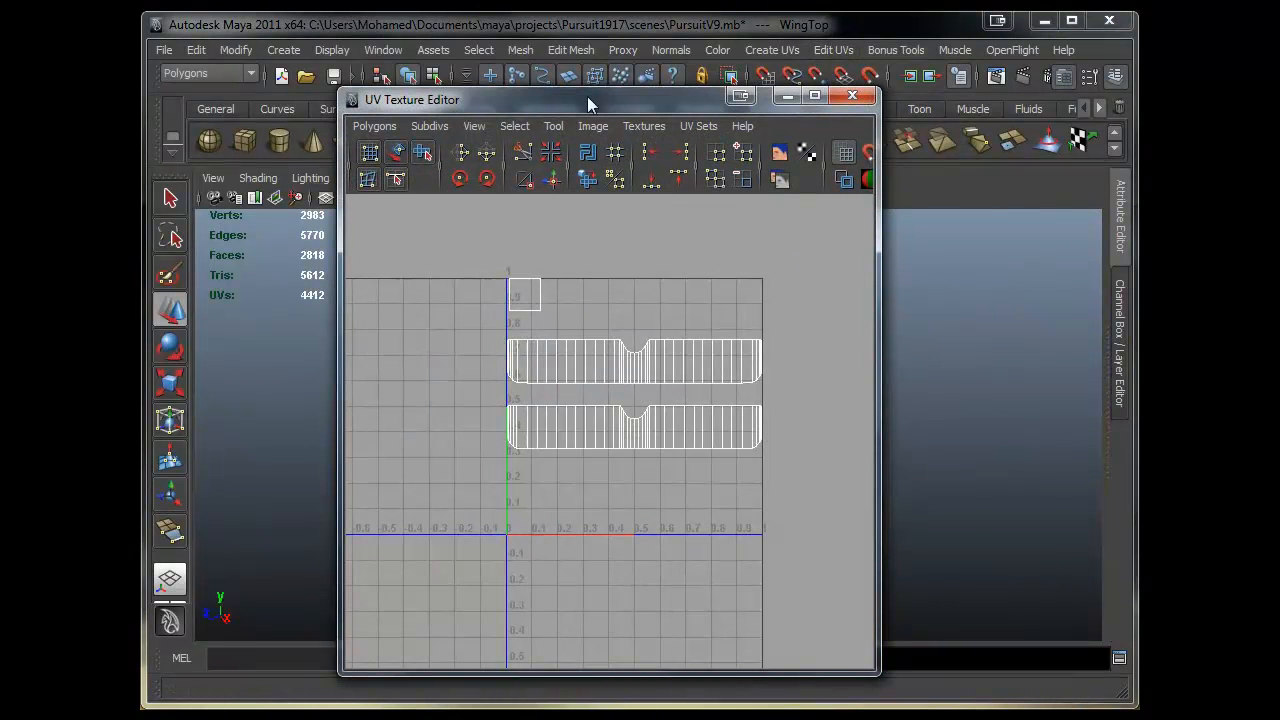
{"action": "left_click_drag", "start_coordinate": [587, 104], "coordinate": [829, 62]}
{"action": "left_click_drag", "start_coordinate": [470, 343], "coordinate": [484, 414], "text": "alt"}
{"action": "left_click_drag", "start_coordinate": [343, 497], "coordinate": [548, 422], "text": "alt"}
{"action": "left_click_drag", "start_coordinate": [362, 530], "coordinate": [395, 450], "text": "alt"}
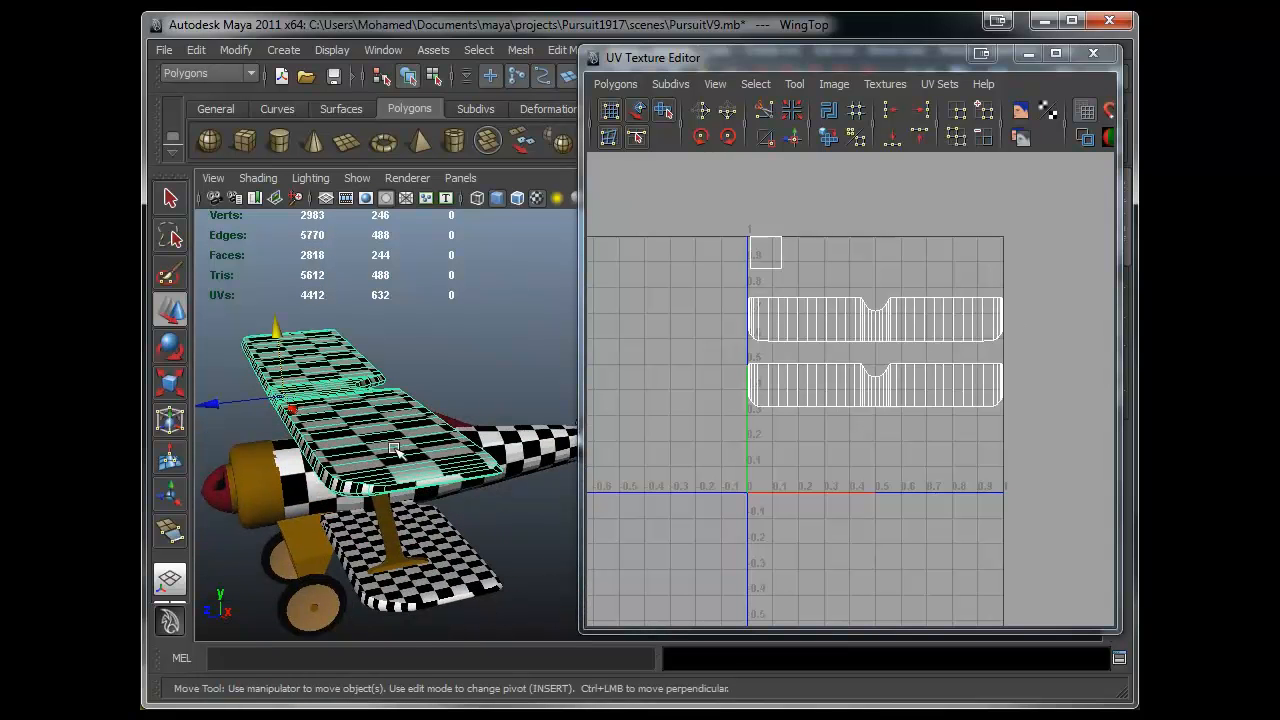
{"action": "left_click", "coordinate": [531, 452]}
{"action": "left_click", "coordinate": [354, 430]}
{"action": "middle_click_drag", "start_coordinate": [798, 375], "coordinate": [764, 383], "text": "alt"}
{"action": "right_click_drag", "start_coordinate": [764, 383], "coordinate": [898, 397], "text": "alt"}
{"action": "middle_click_drag", "start_coordinate": [898, 397], "coordinate": [904, 430], "text": "alt"}
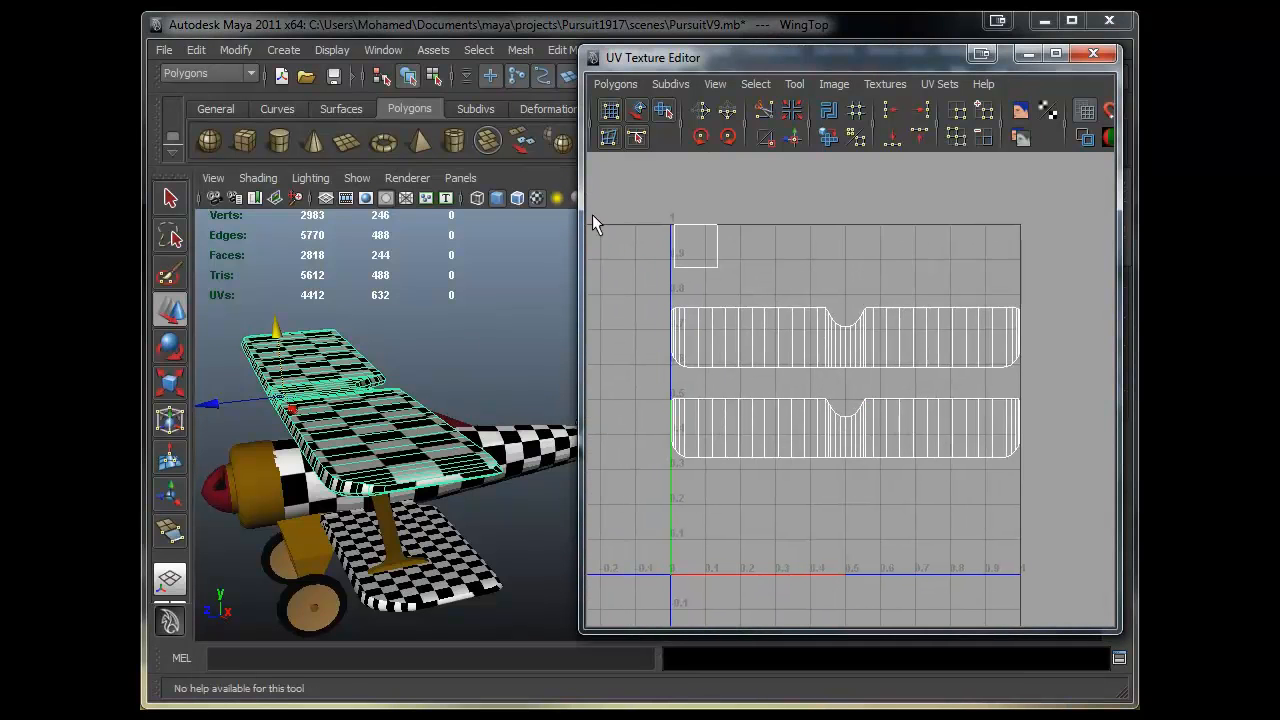
- Open the UV Snapshot dialog for the top wing's UVs
{"action": "left_click", "coordinate": [846, 84]}
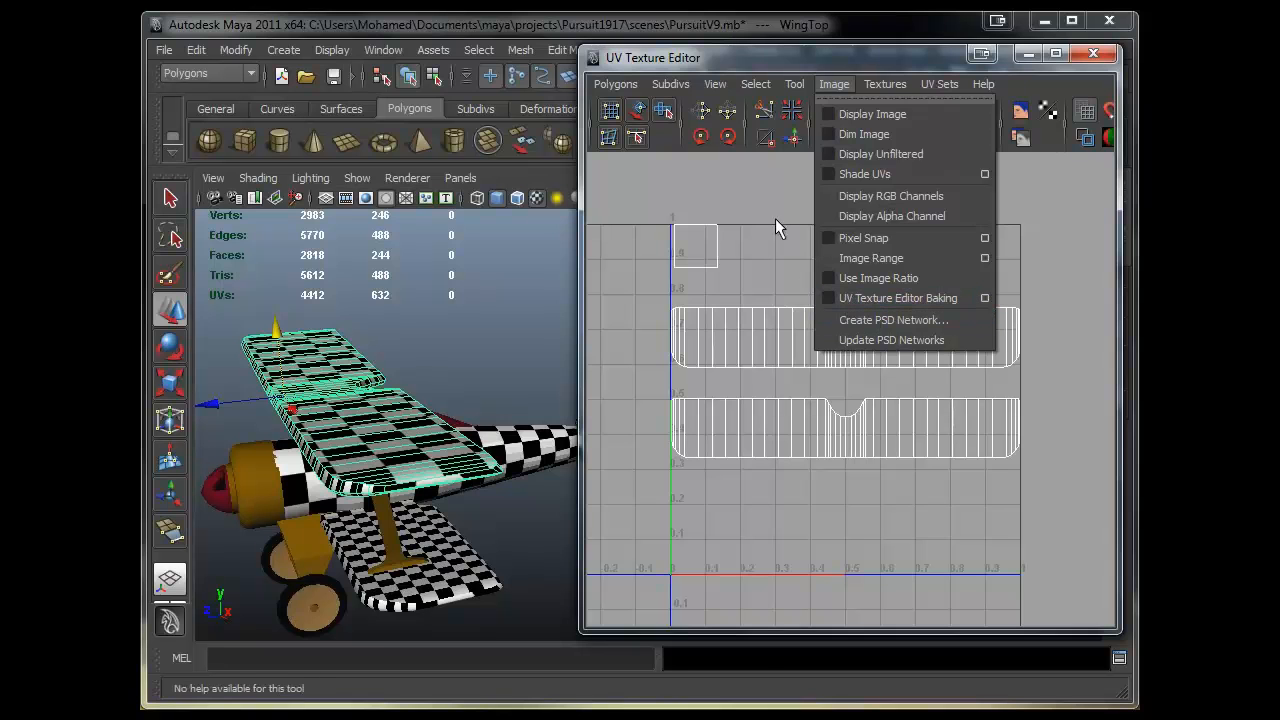
{"action": "left_click", "coordinate": [616, 84]}
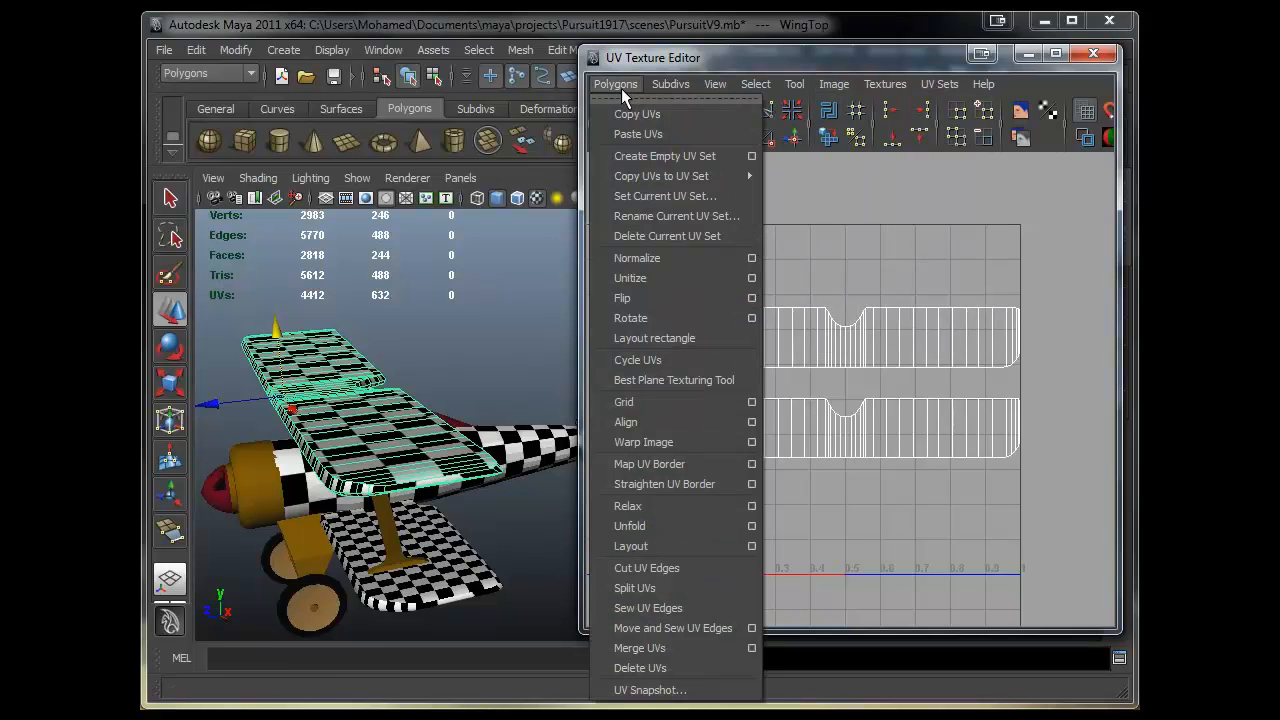
{"action": "left_click", "coordinate": [698, 690]}
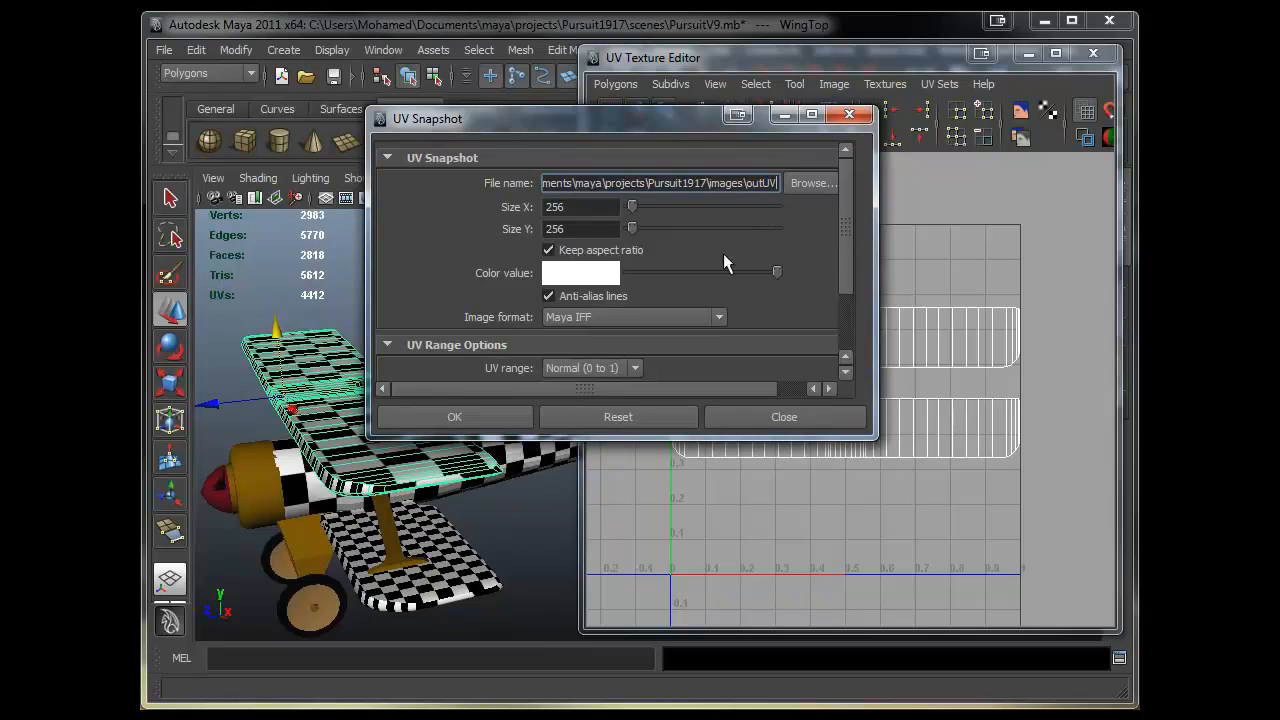
- Set the UV snapshot size to 512 by 512 and the image format to JPEG
{"action": "left_click_drag", "start_coordinate": [875, 437], "coordinate": [969, 591]}
{"action": "left_click_drag", "start_coordinate": [578, 208], "coordinate": [511, 207]}
{"action": "left_click_drag", "start_coordinate": [665, 121], "coordinate": [422, 94]}
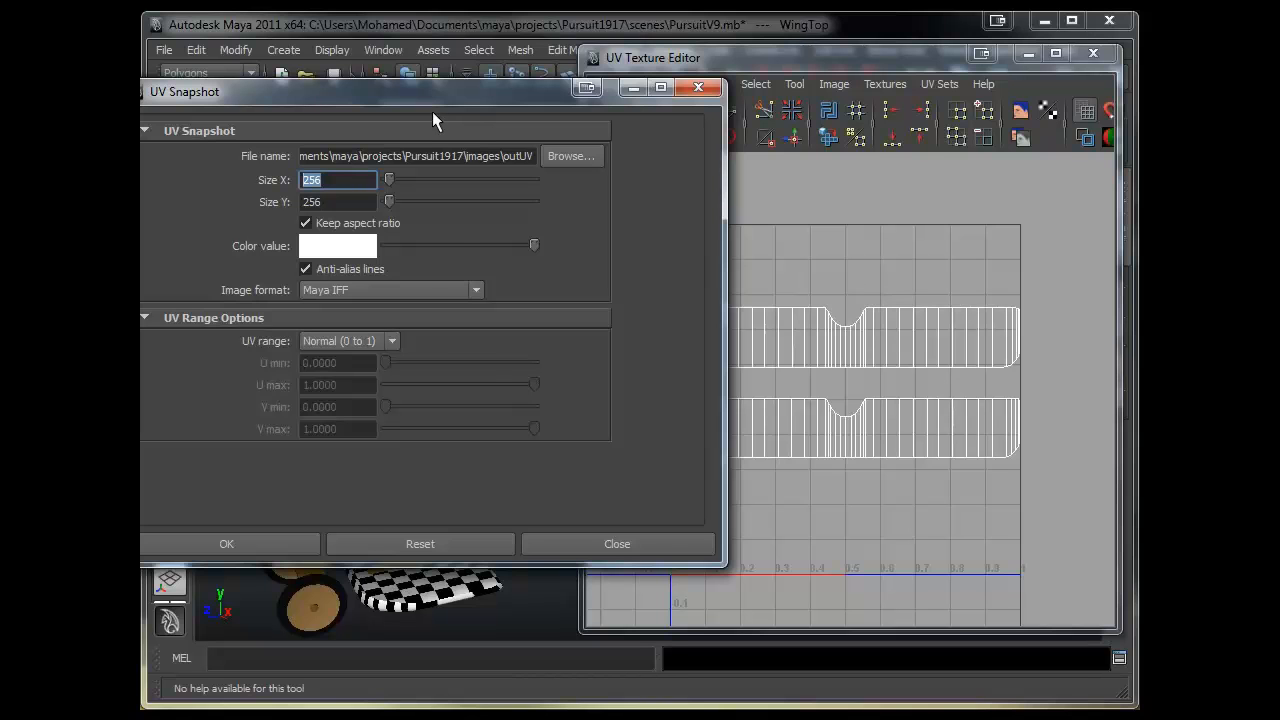
{"action": "left_click_drag", "start_coordinate": [566, 112], "coordinate": [620, 108]}
{"action": "type", "text": "512"}
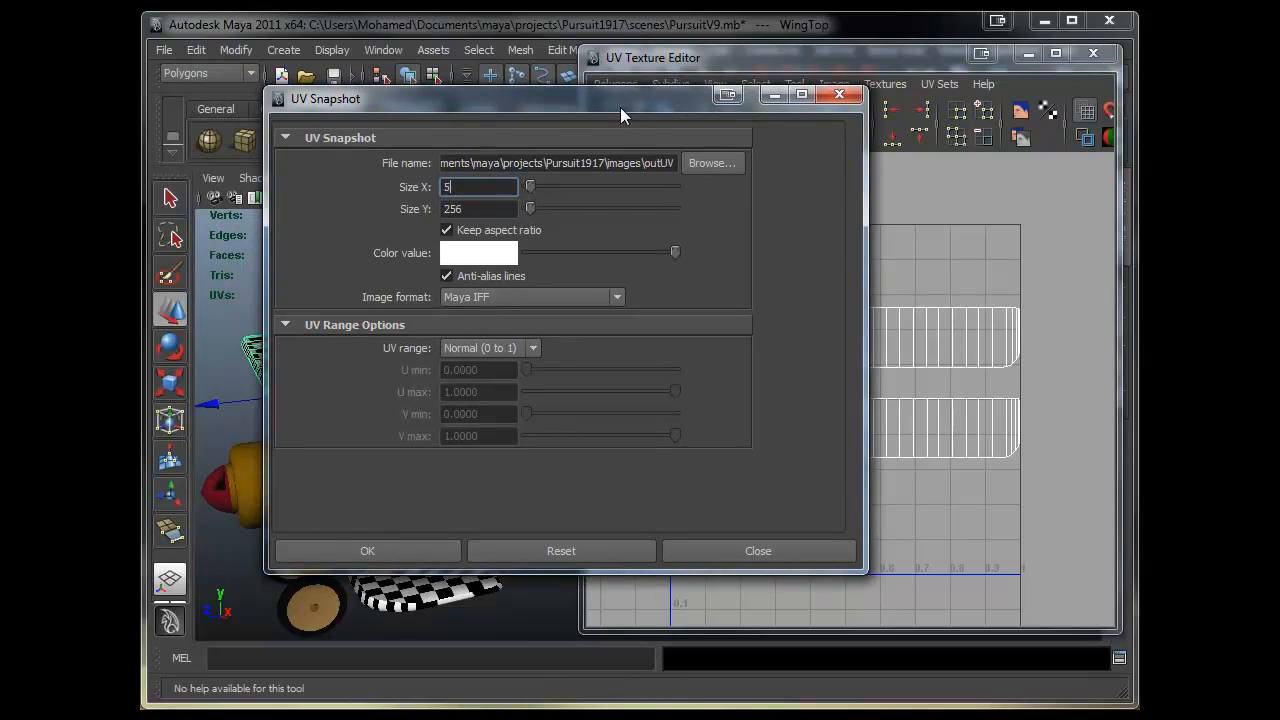
{"action": "left_click", "coordinate": [485, 209]}
{"action": "double_click", "coordinate": [485, 209]}
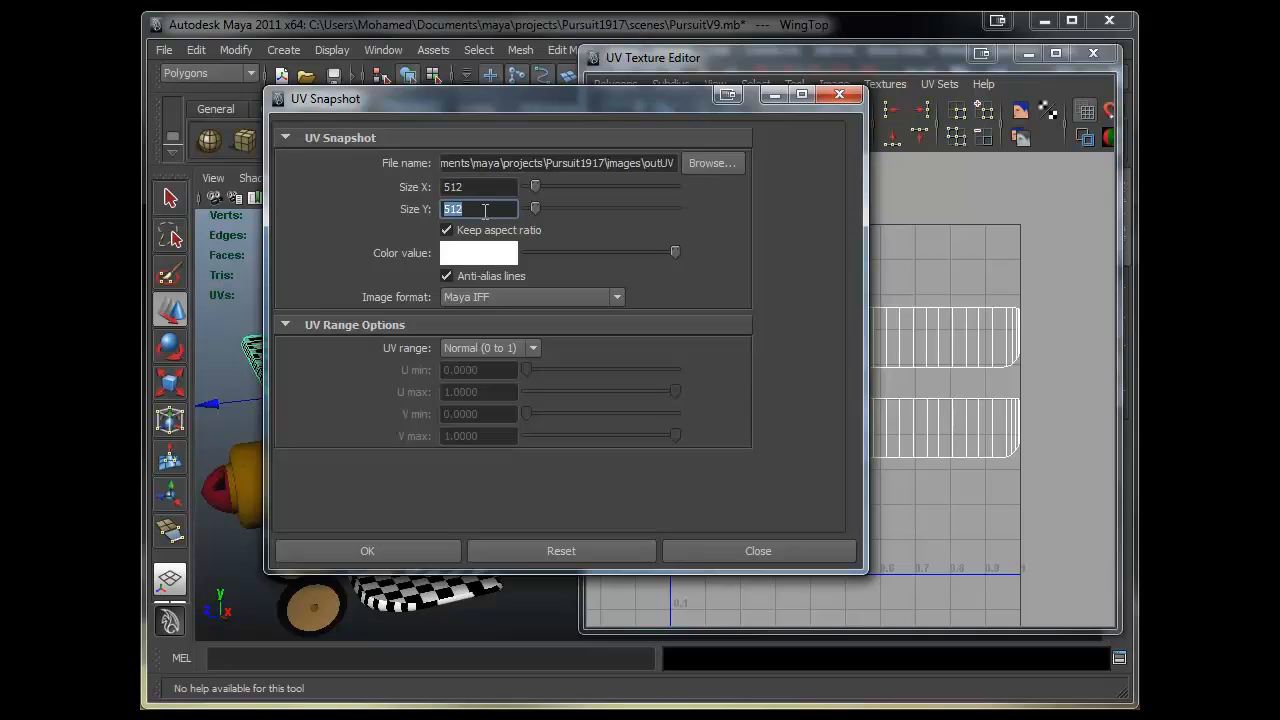
{"action": "left_click", "coordinate": [590, 297]}
{"action": "left_click", "coordinate": [563, 384]}
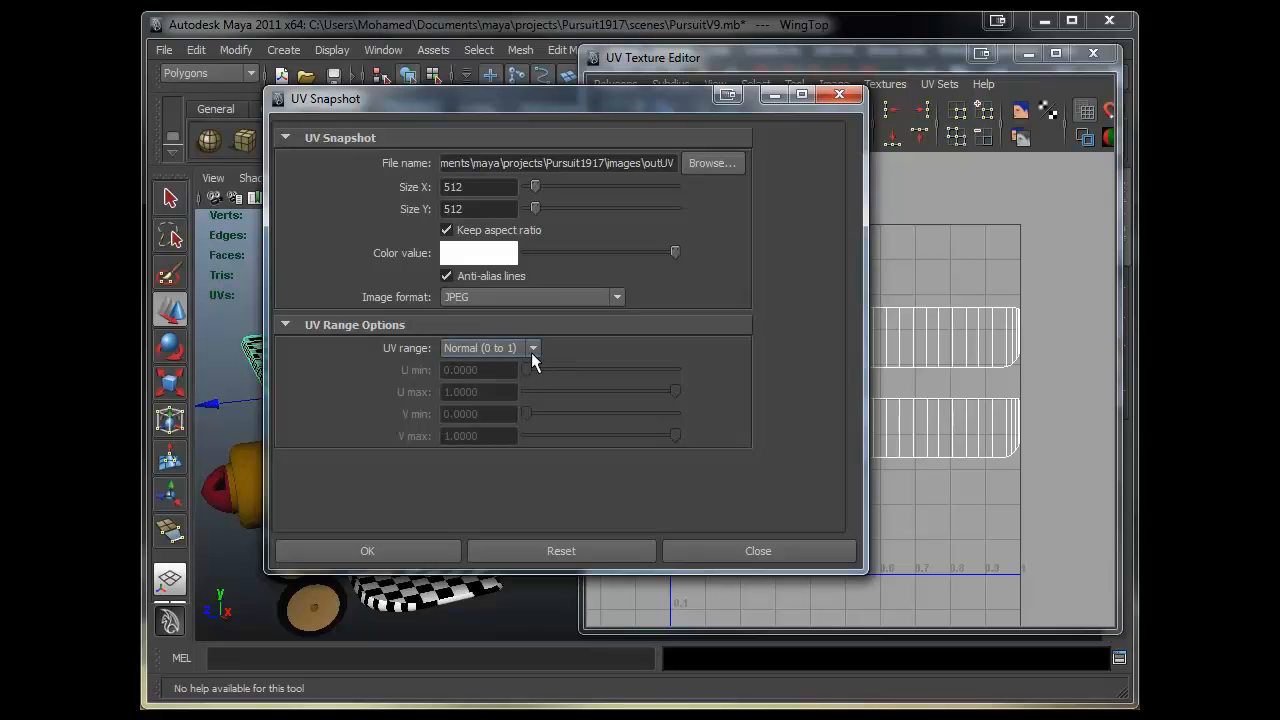
- Save the UV snapshot as WingsTopUVs in the project's images folder
{"action": "left_click_drag", "start_coordinate": [631, 112], "coordinate": [679, 57]}
{"action": "left_click_drag", "start_coordinate": [724, 121], "coordinate": [933, 129]}
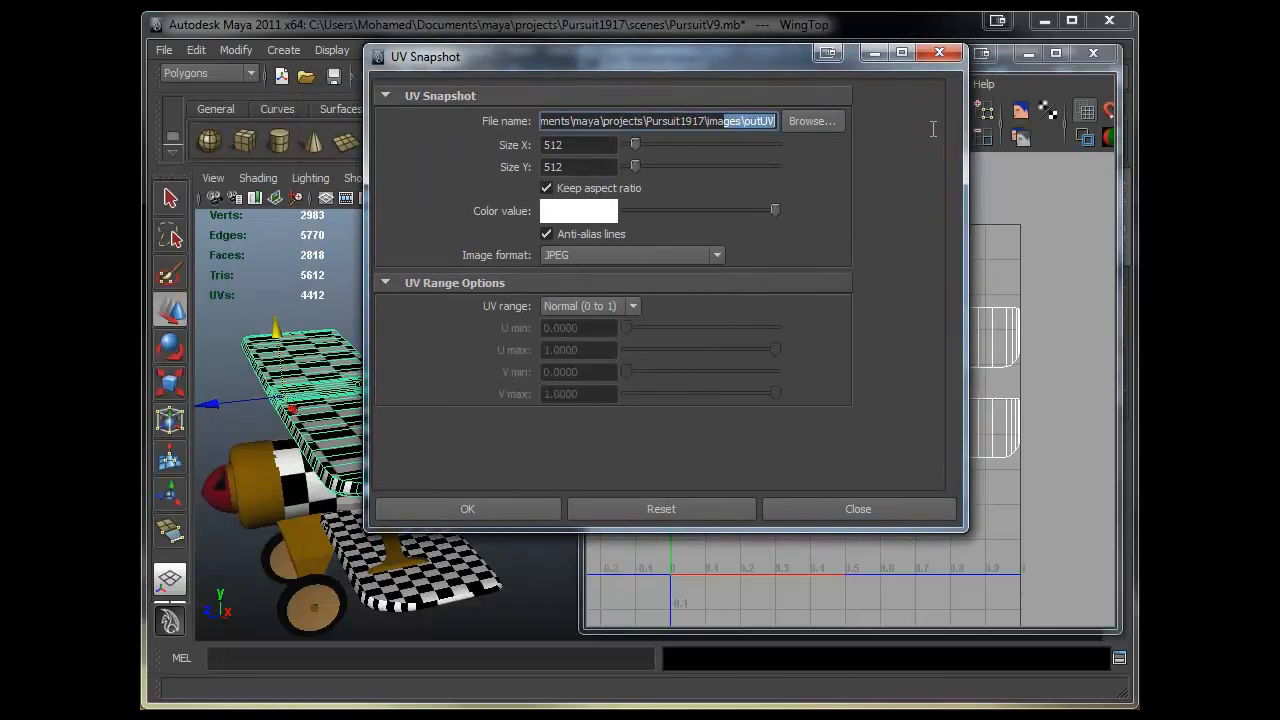
{"action": "left_click", "coordinate": [747, 124]}
{"action": "left_click_drag", "start_coordinate": [708, 125], "coordinate": [736, 124]}
{"action": "left_click_drag", "start_coordinate": [746, 125], "coordinate": [783, 125]}
{"action": "left_click", "coordinate": [752, 126]}
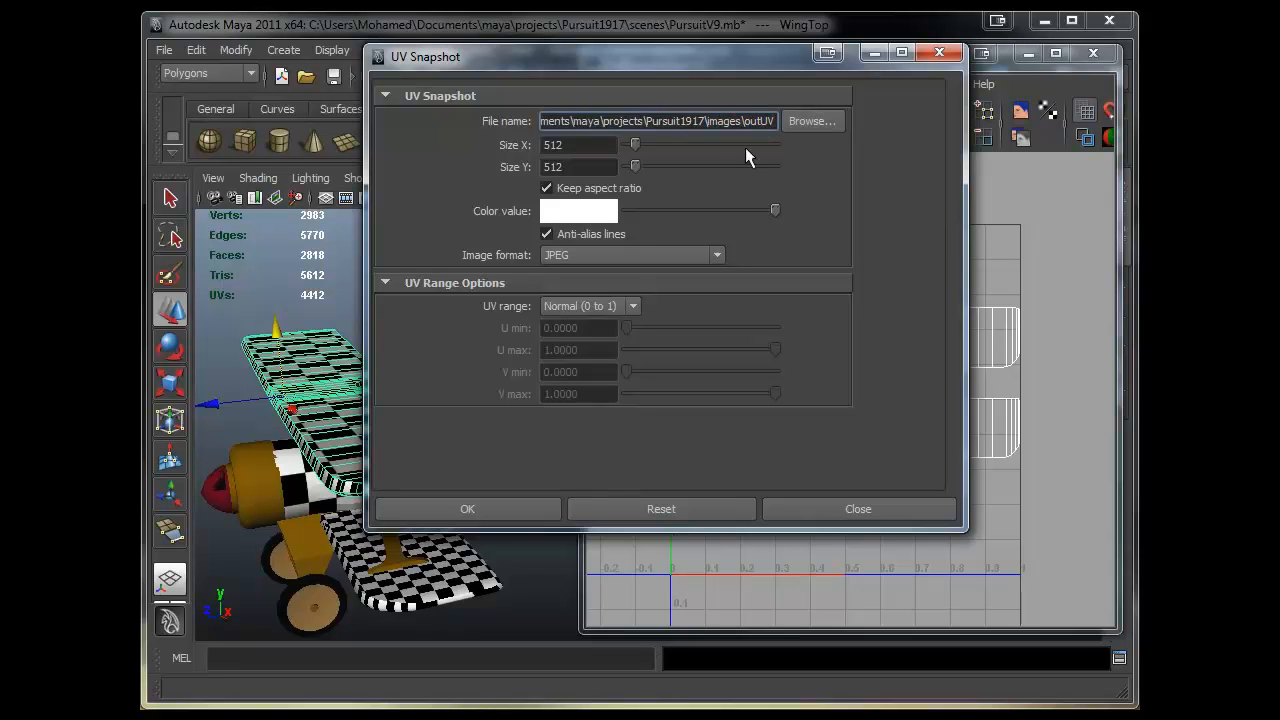
{"action": "left_click", "coordinate": [814, 121]}
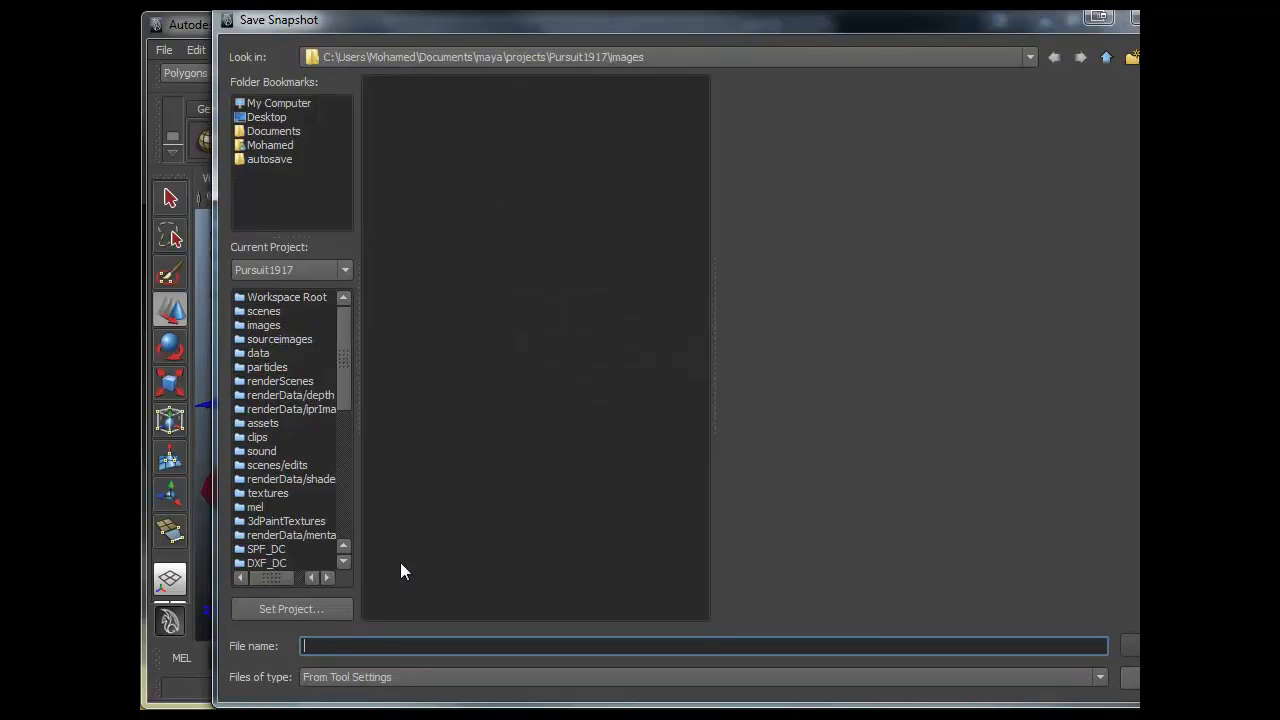
{"action": "type", "text": "WingsTopUVs"}
{"action": "key", "text": "Return"}
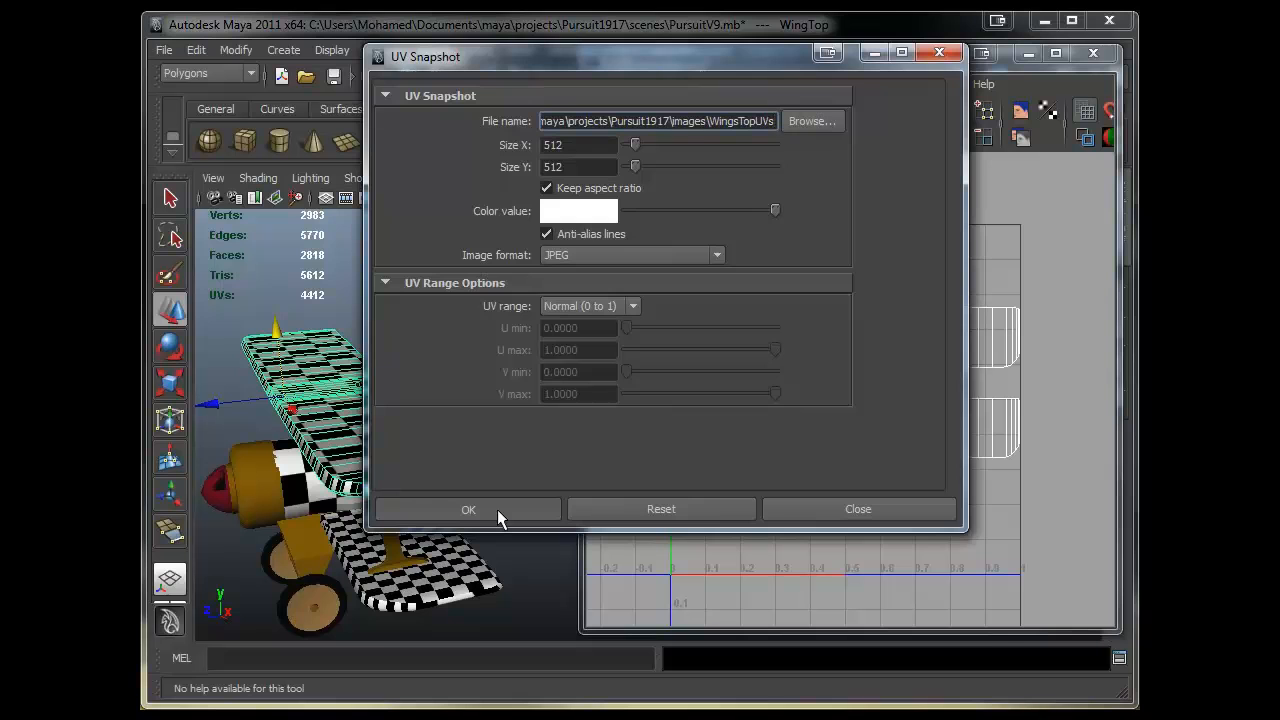
{"action": "left_click", "coordinate": [469, 509]}
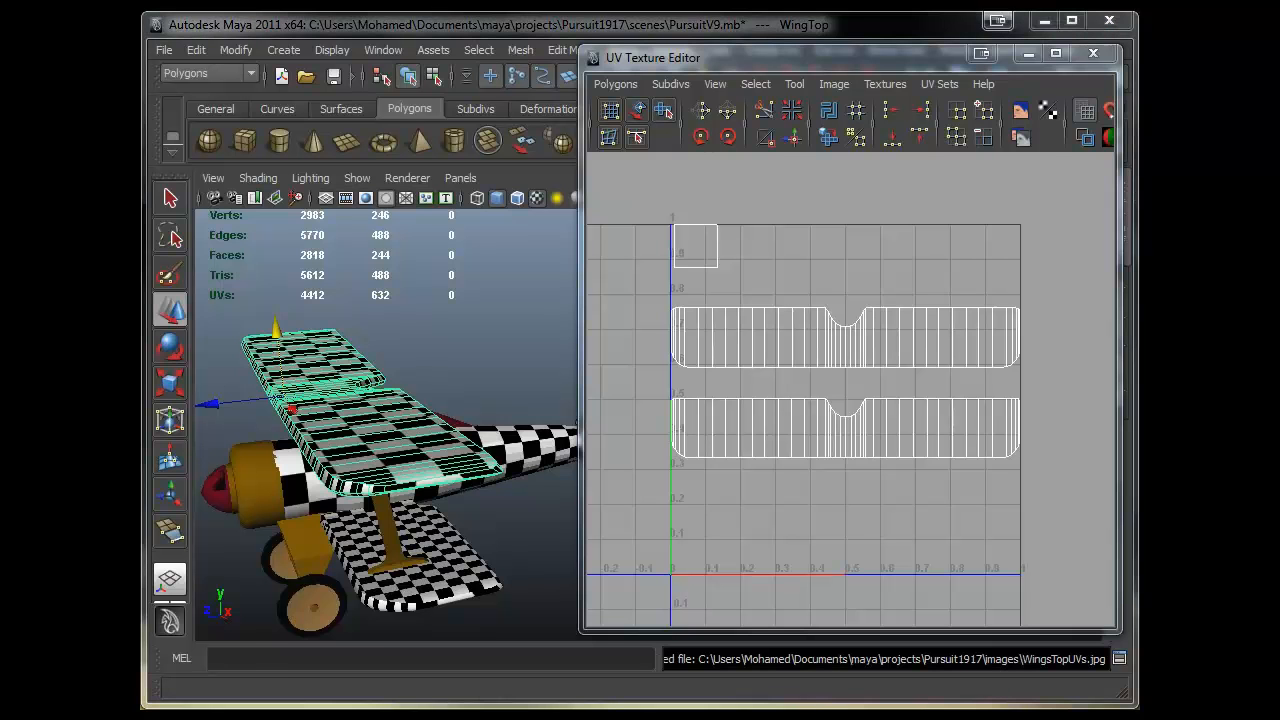
- Switch to the file explorer and open WingsTopUVs.jpg from the Pursuit1917 images folder to check it
{"action": "key", "text": "alt+Tab"}
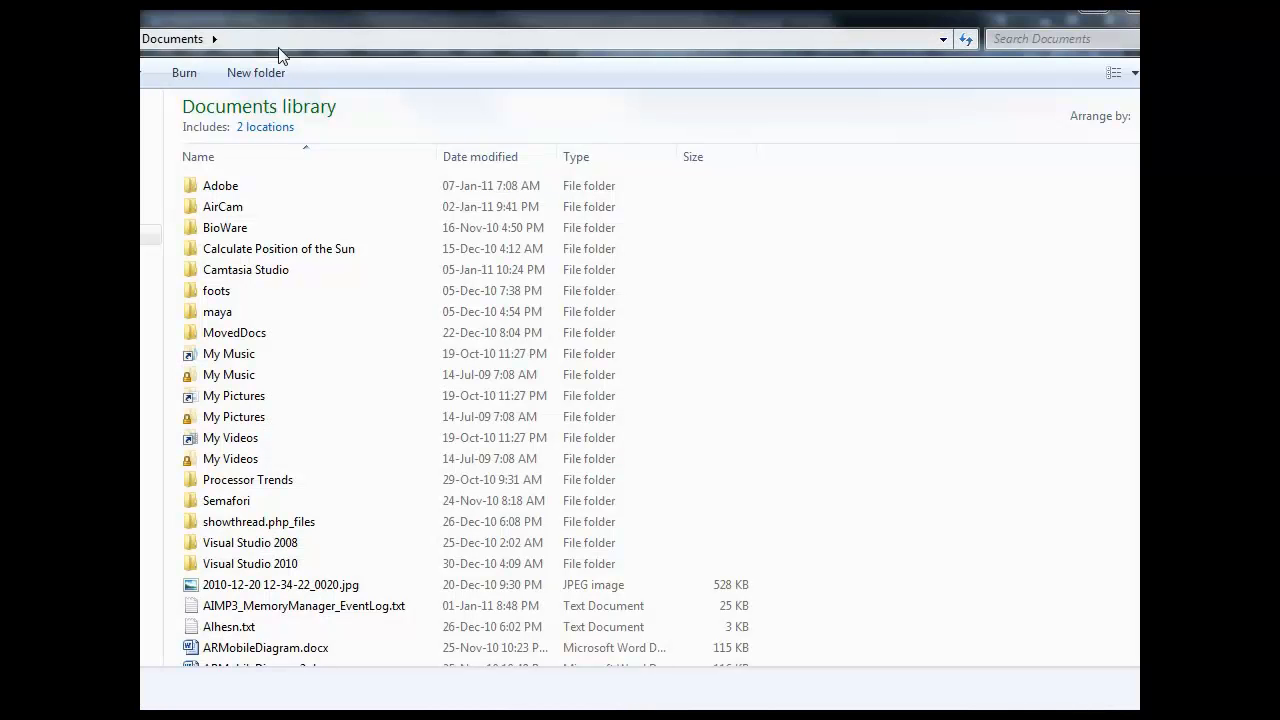
{"action": "left_click_drag", "start_coordinate": [330, 22], "coordinate": [0, 14]}
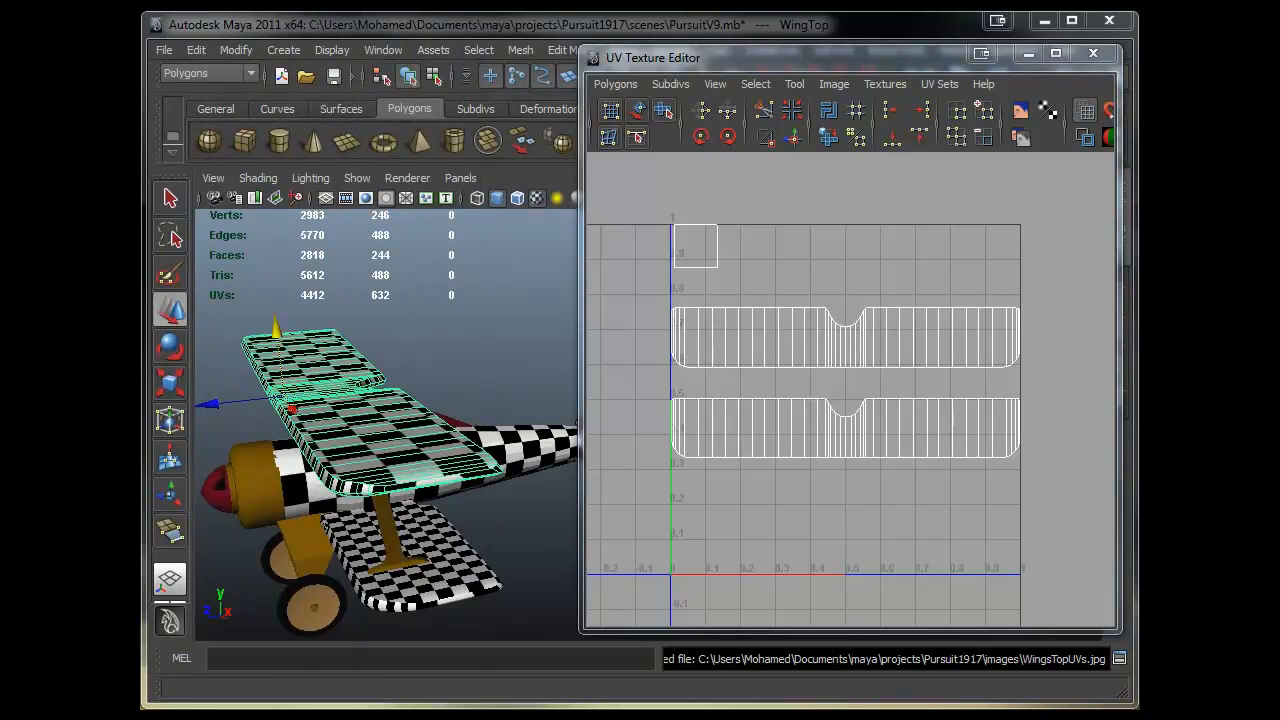
{"action": "key", "text": "alt+Tab"}
{"action": "left_click", "coordinate": [510, 237]}
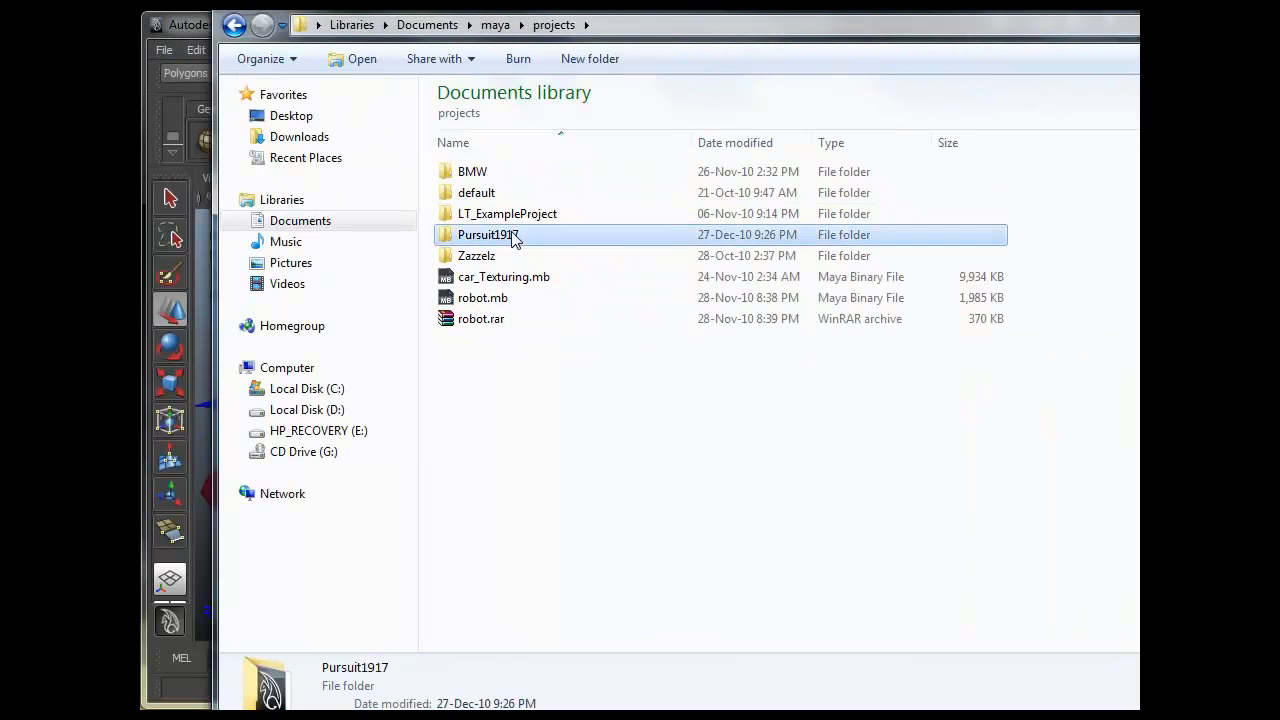
{"action": "double_click", "coordinate": [510, 236]}
{"action": "scroll", "coordinate": [514, 300], "scroll_direction": "down", "scroll_amount": 4}
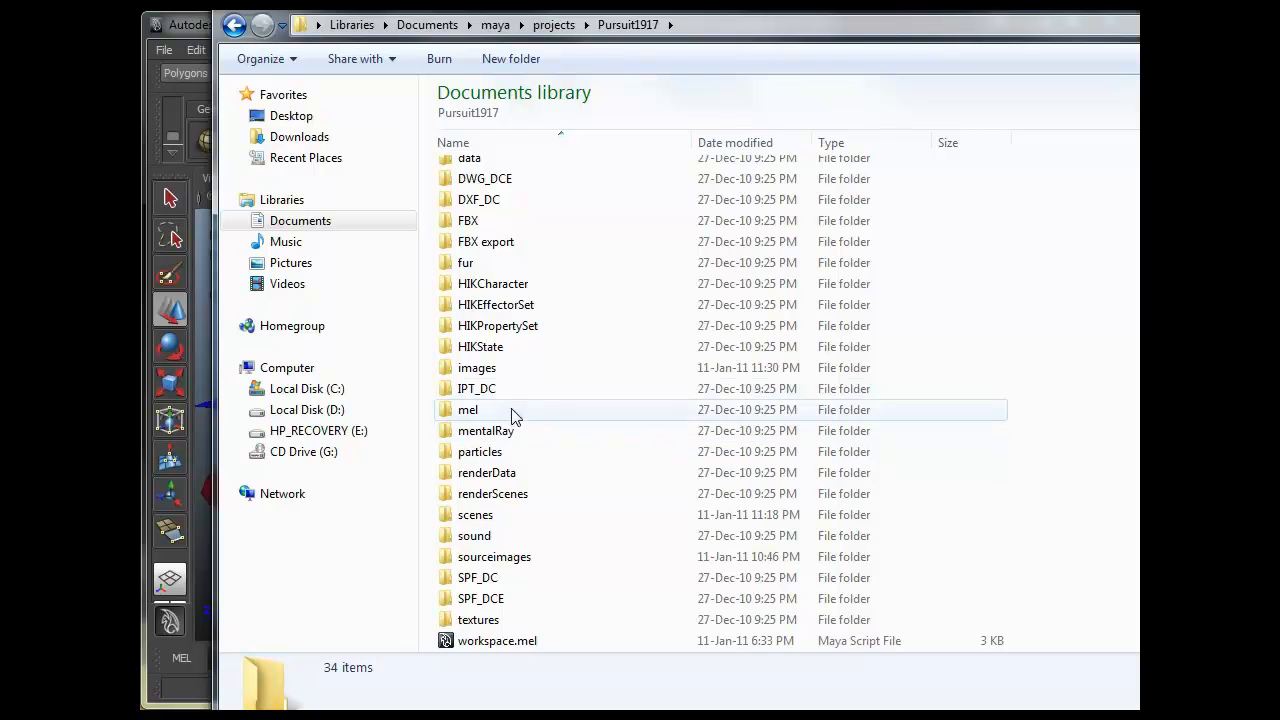
{"action": "double_click", "coordinate": [490, 367]}
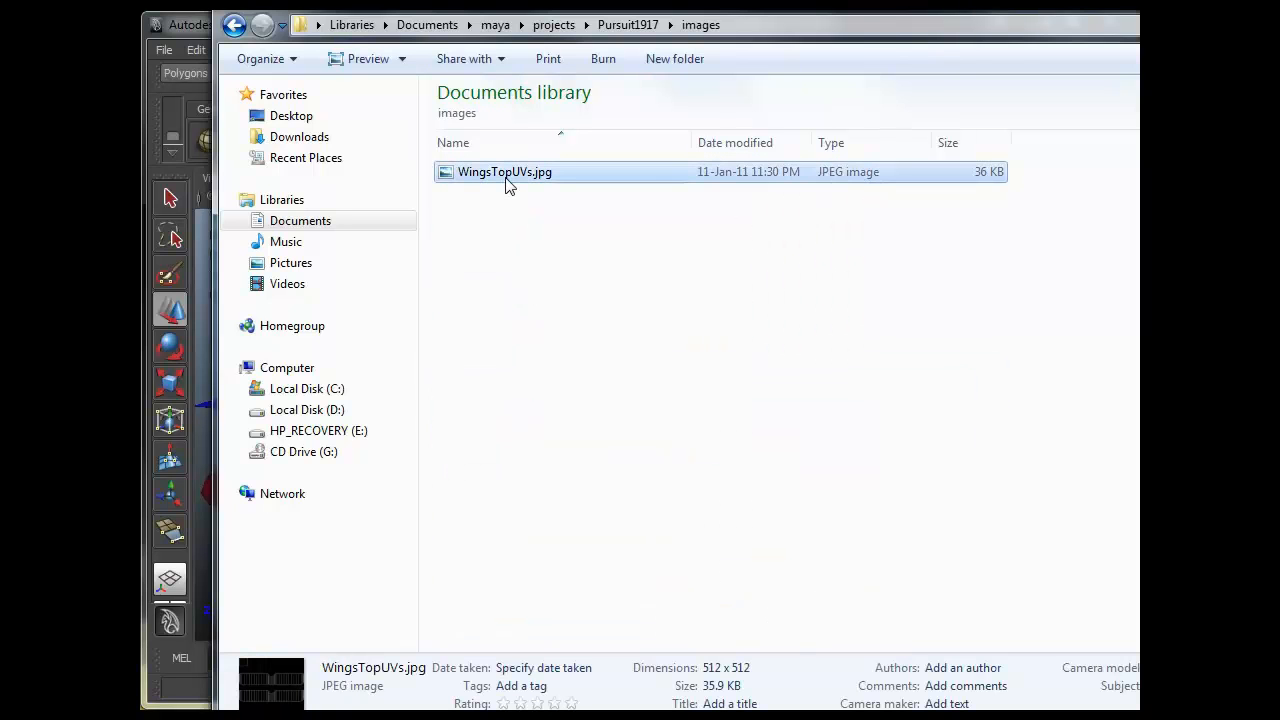
{"action": "double_click", "coordinate": [538, 176]}
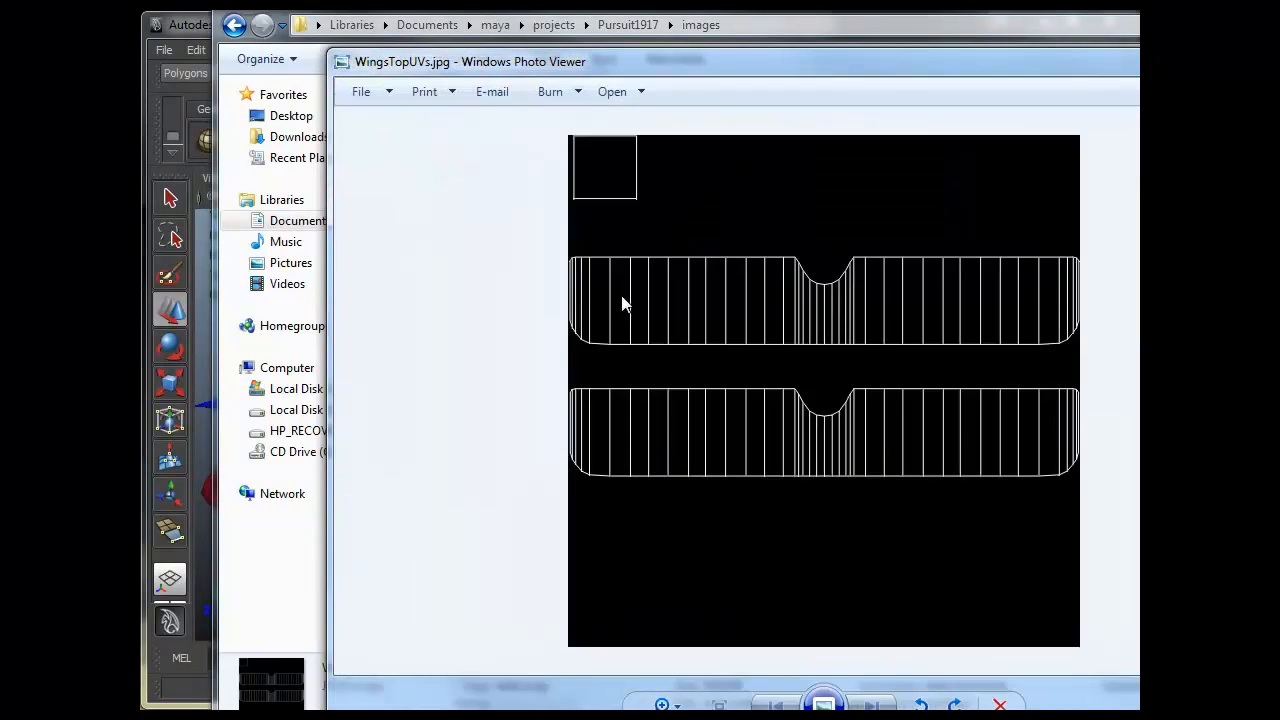
{"action": "double_click", "coordinate": [1092, 64]}
{"action": "left_click", "coordinate": [1108, 31]}
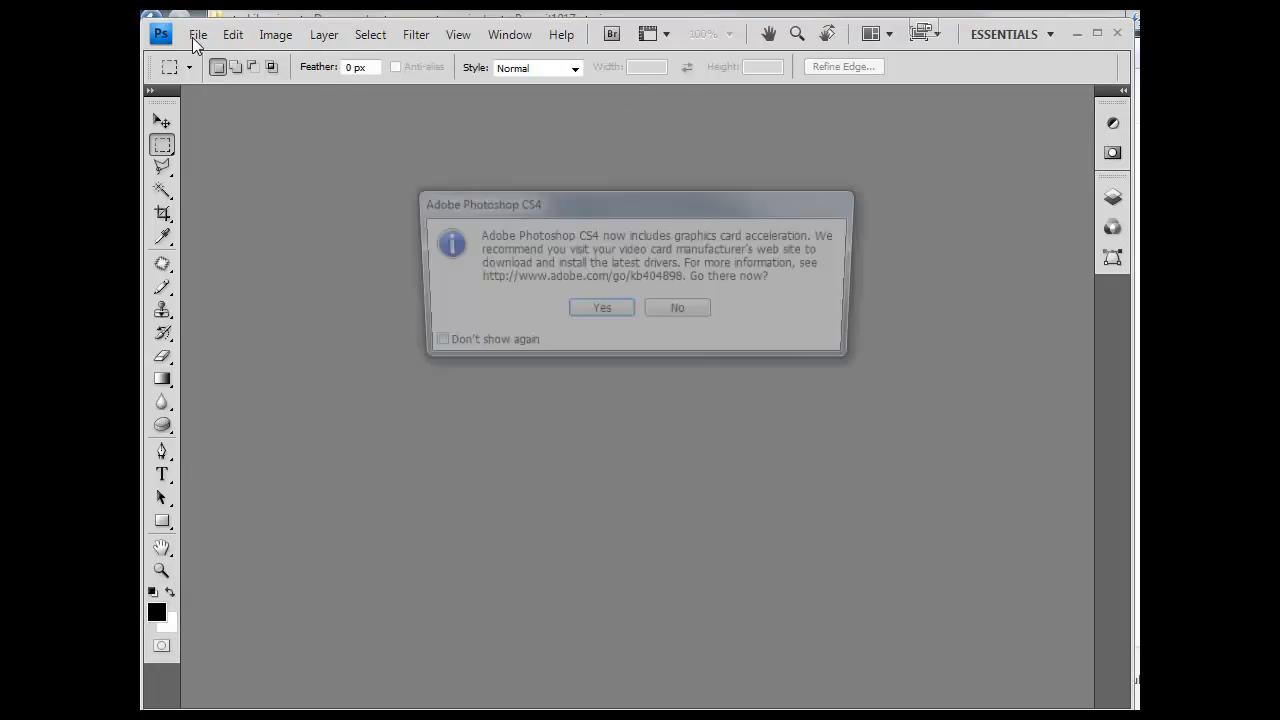
- Dismiss the startup message and open WingsTopUVs.jpg from the Pursuit1917 project's images folder
{"action": "left_click", "coordinate": [676, 308]}
{"action": "left_click", "coordinate": [198, 34]}
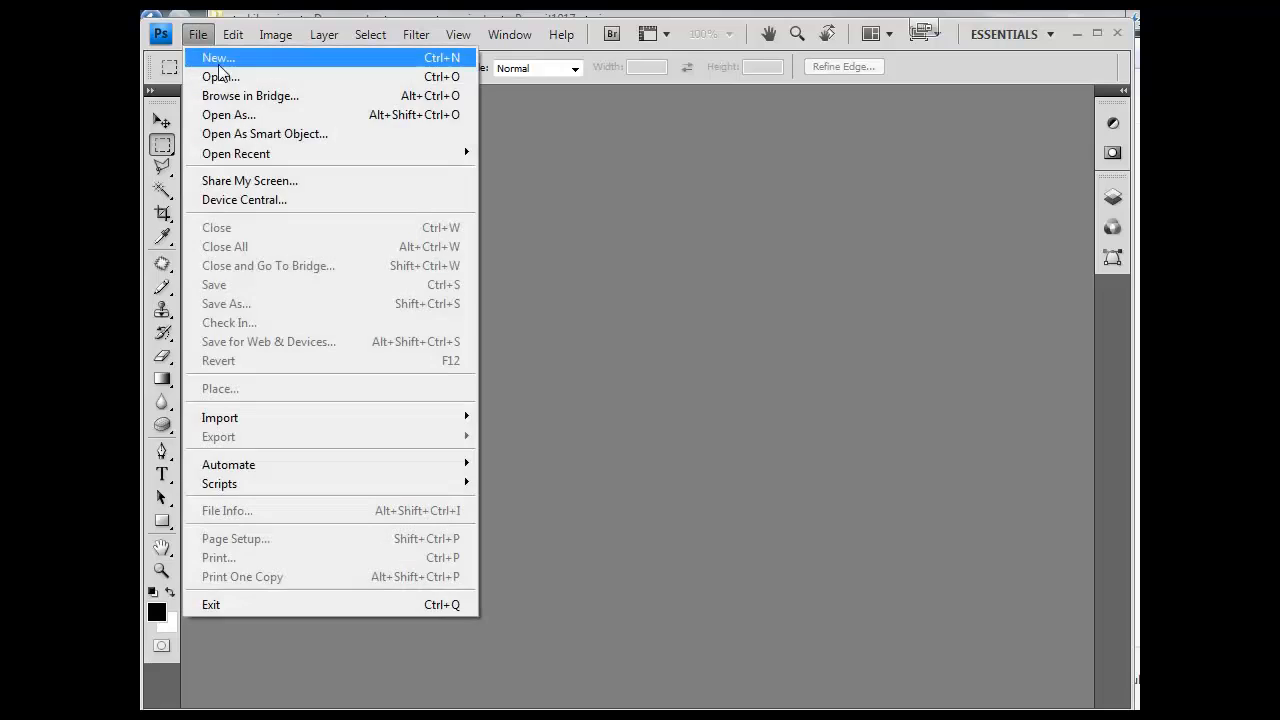
{"action": "left_click", "coordinate": [215, 74]}
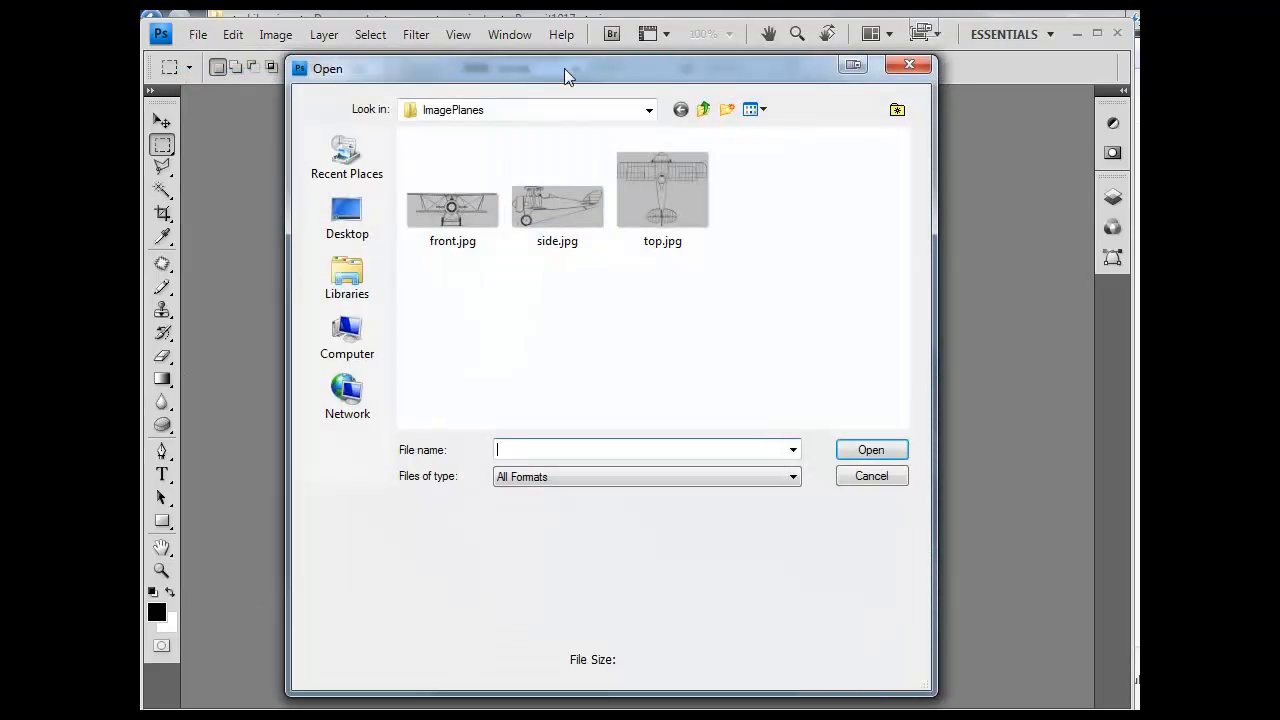
{"action": "left_click", "coordinate": [704, 110]}
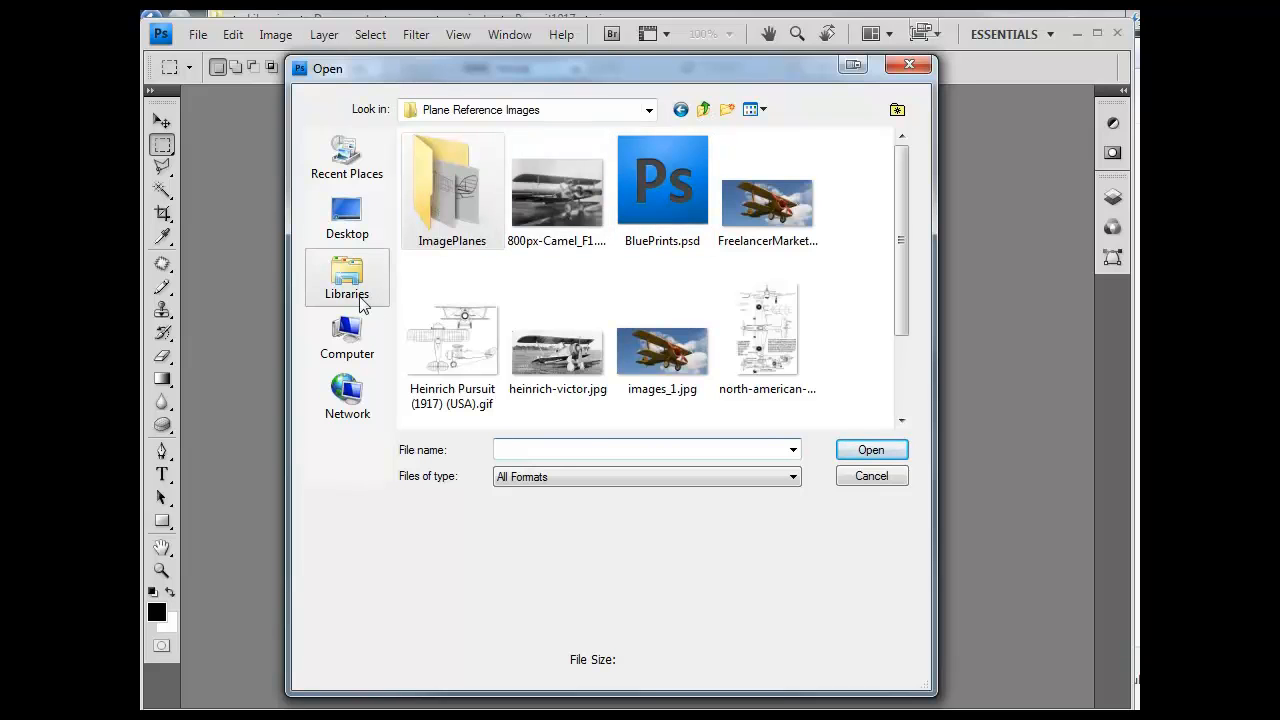
{"action": "left_click_drag", "start_coordinate": [640, 68], "coordinate": [140, 102]}
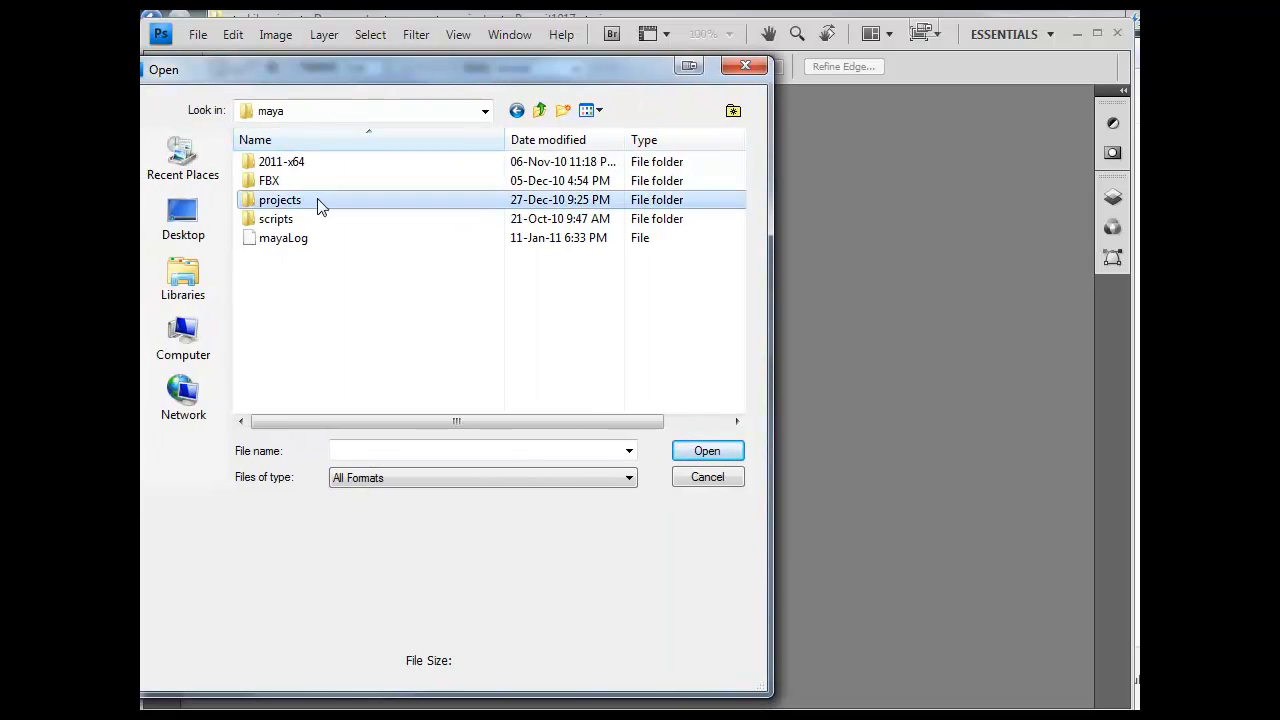
{"action": "double_click", "coordinate": [317, 199]}
{"action": "double_click", "coordinate": [329, 220]}
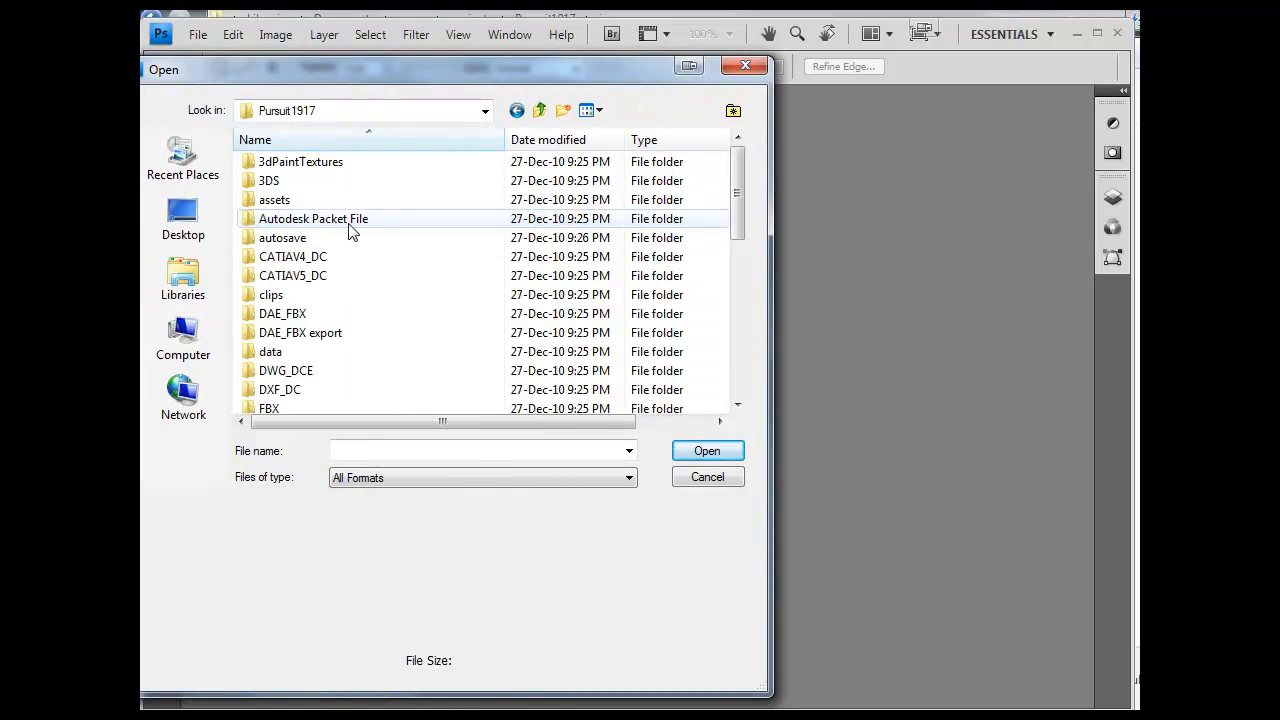
{"action": "scroll", "coordinate": [341, 290], "scroll_direction": "down", "scroll_amount": 4}
{"action": "scroll", "coordinate": [341, 292], "scroll_direction": "down", "scroll_amount": 1}
{"action": "double_click", "coordinate": [314, 260]}
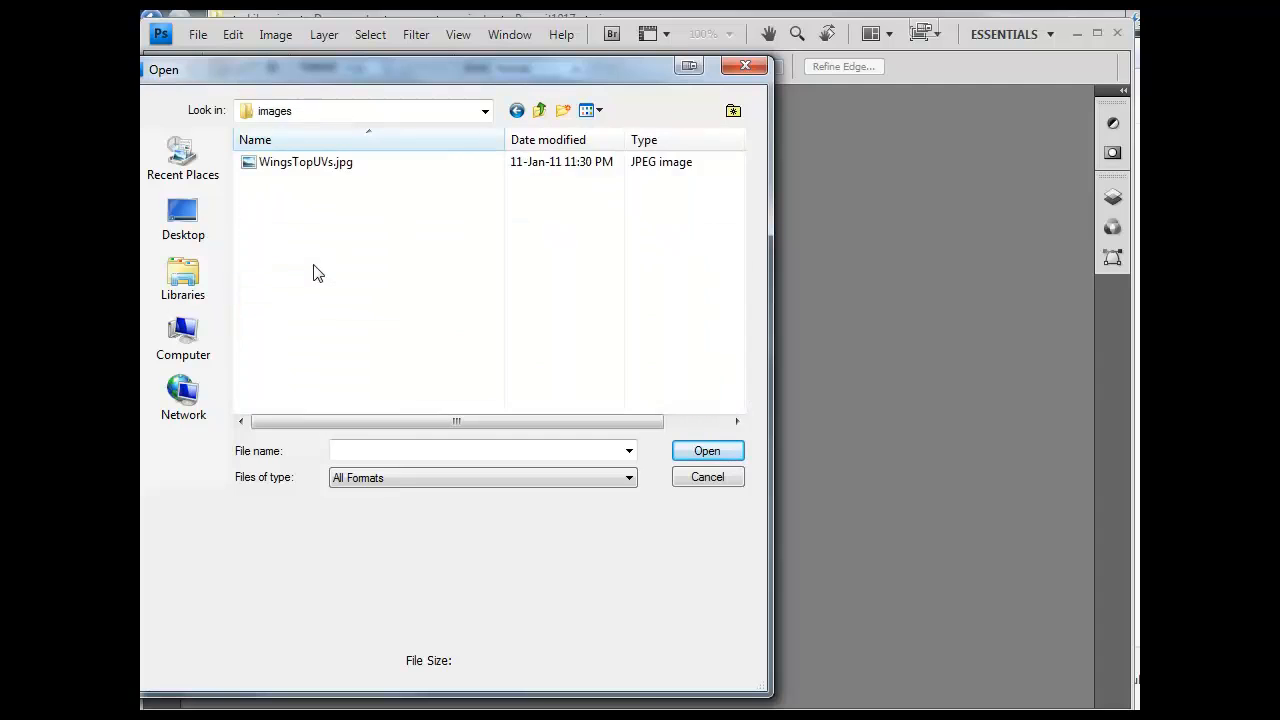
{"action": "double_click", "coordinate": [333, 163]}
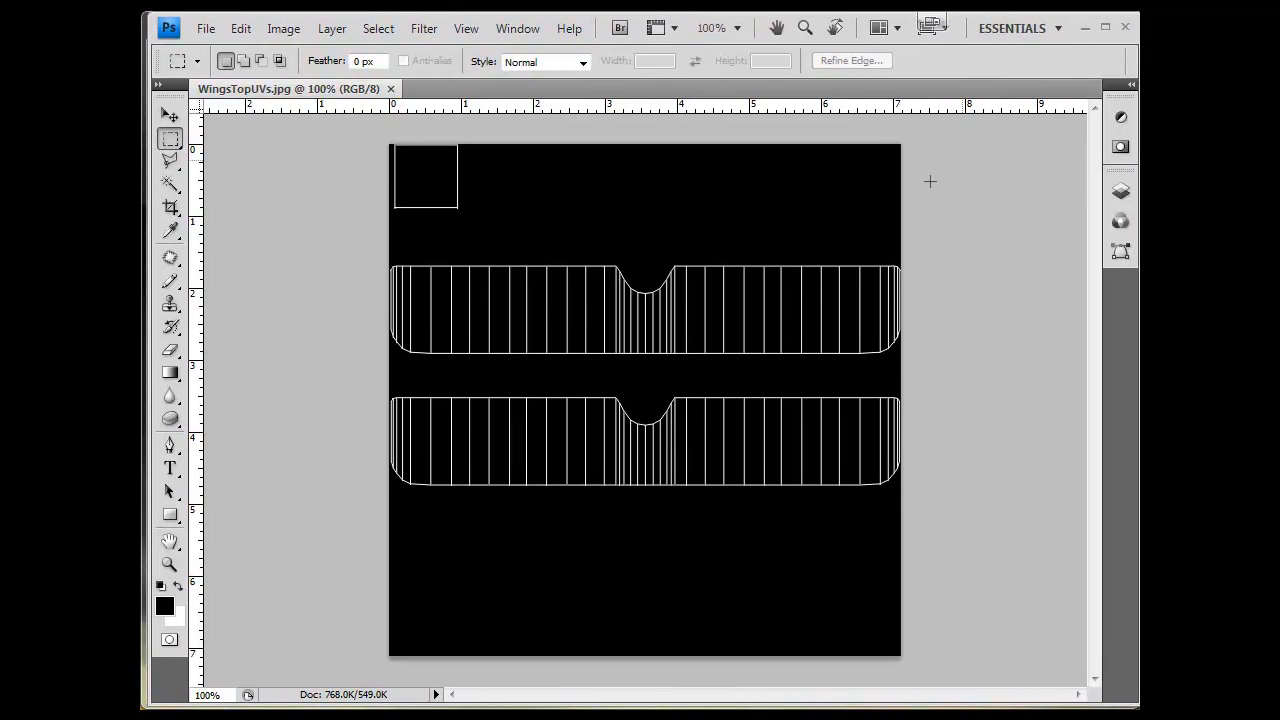
- Show the Layers panel, add a new layer and convert the background into Layer 0
{"action": "left_click", "coordinate": [1121, 193]}
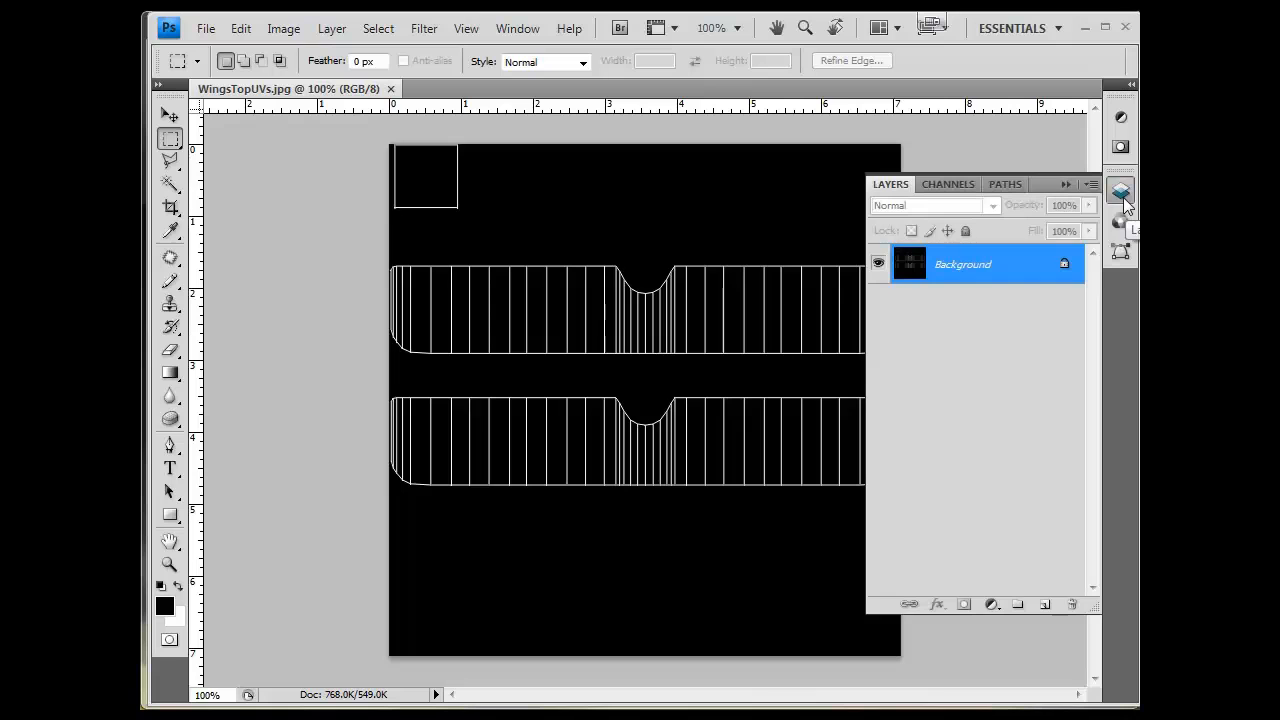
{"action": "left_click", "coordinate": [1131, 84]}
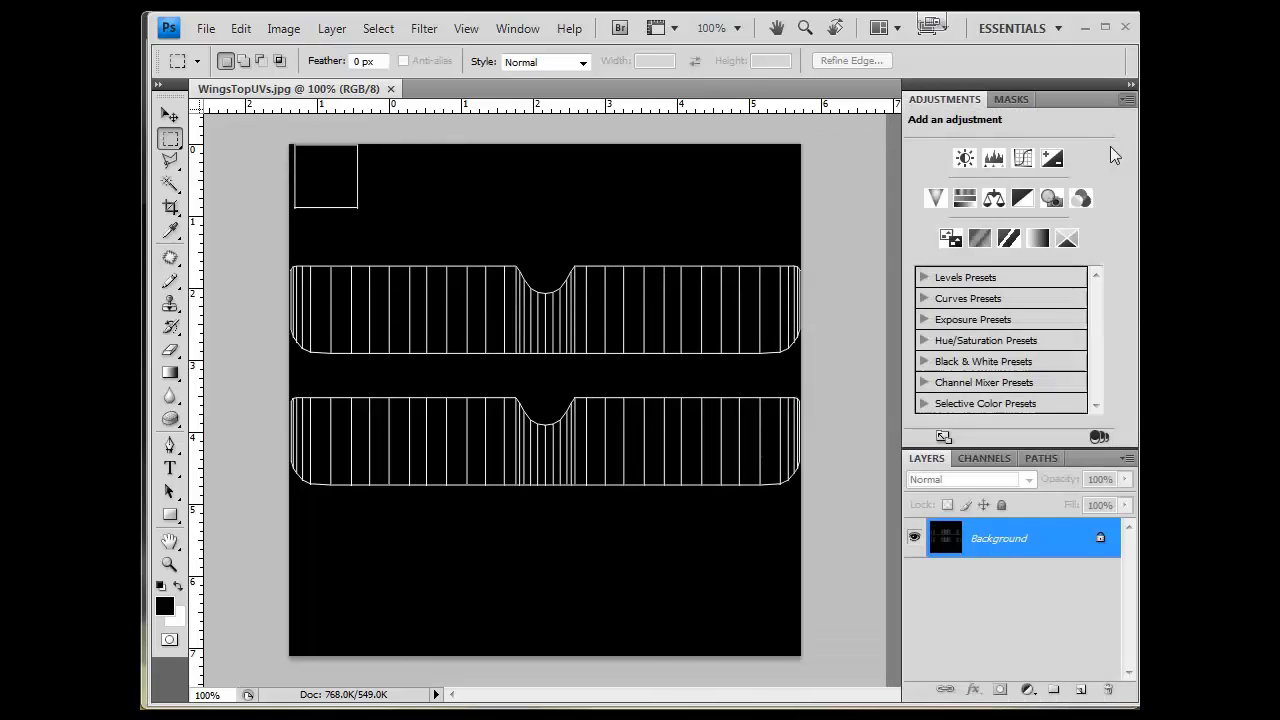
{"action": "left_click", "coordinate": [1080, 689]}
{"action": "left_click", "coordinate": [1035, 589]}
{"action": "double_click", "coordinate": [1035, 589]}
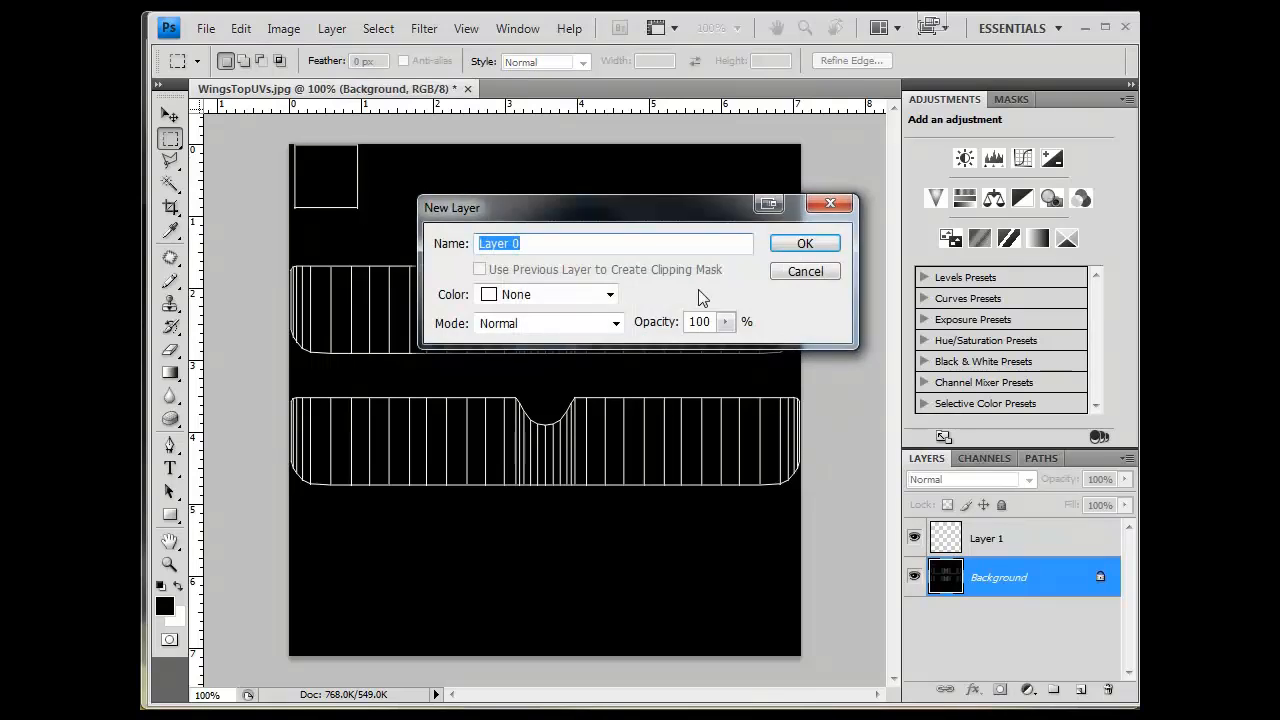
{"action": "left_click", "coordinate": [826, 248]}
{"action": "left_click", "coordinate": [995, 552]}
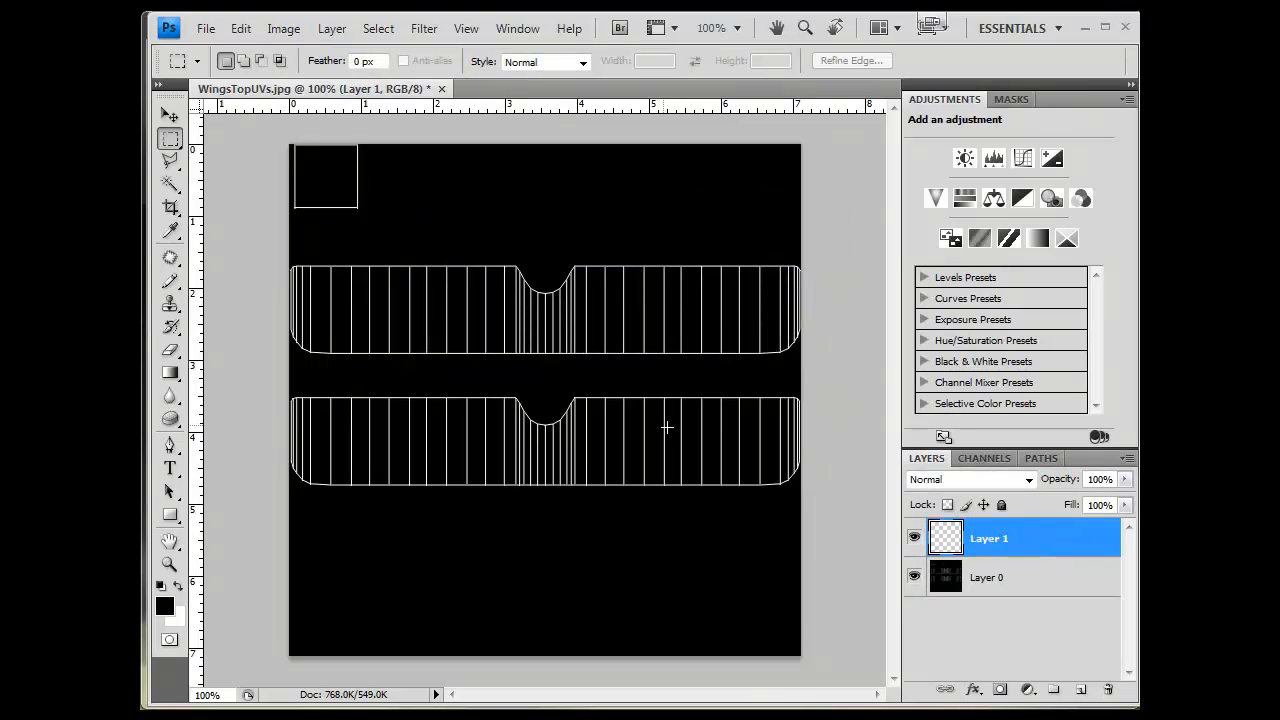
{"action": "left_click_drag", "start_coordinate": [966, 553], "coordinate": [996, 616]}
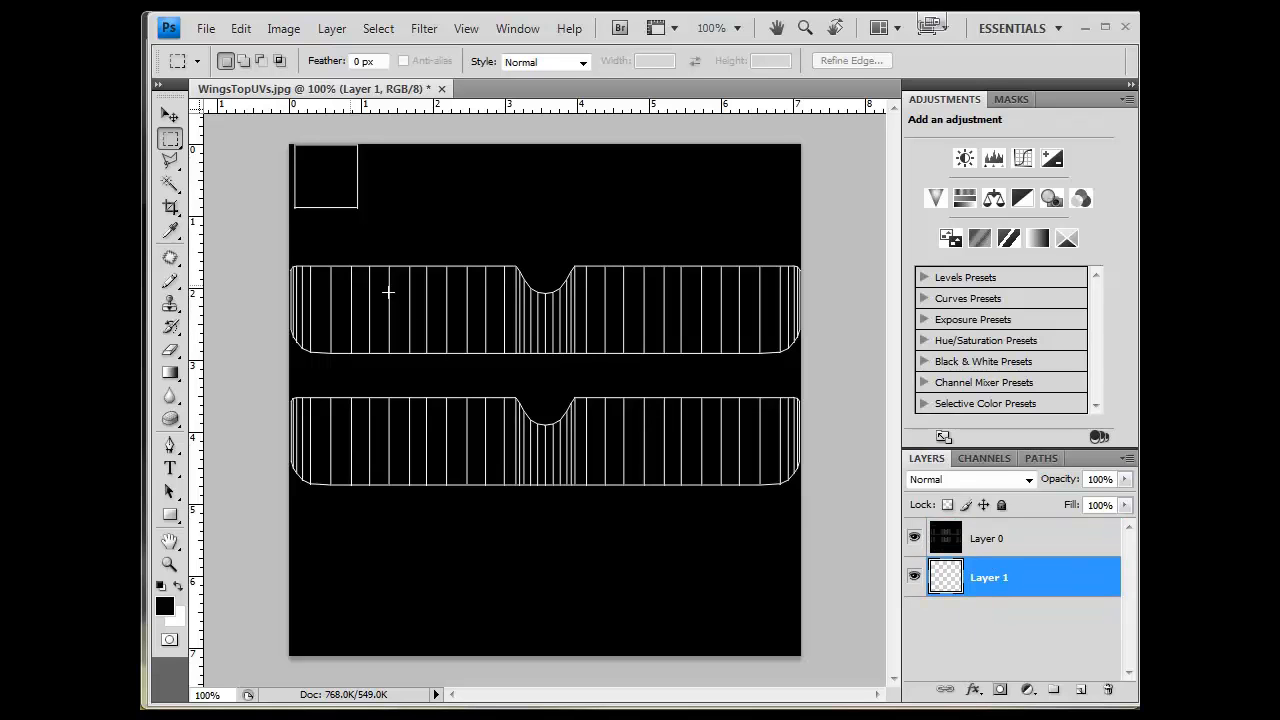
{"action": "left_click", "coordinate": [1008, 545]}
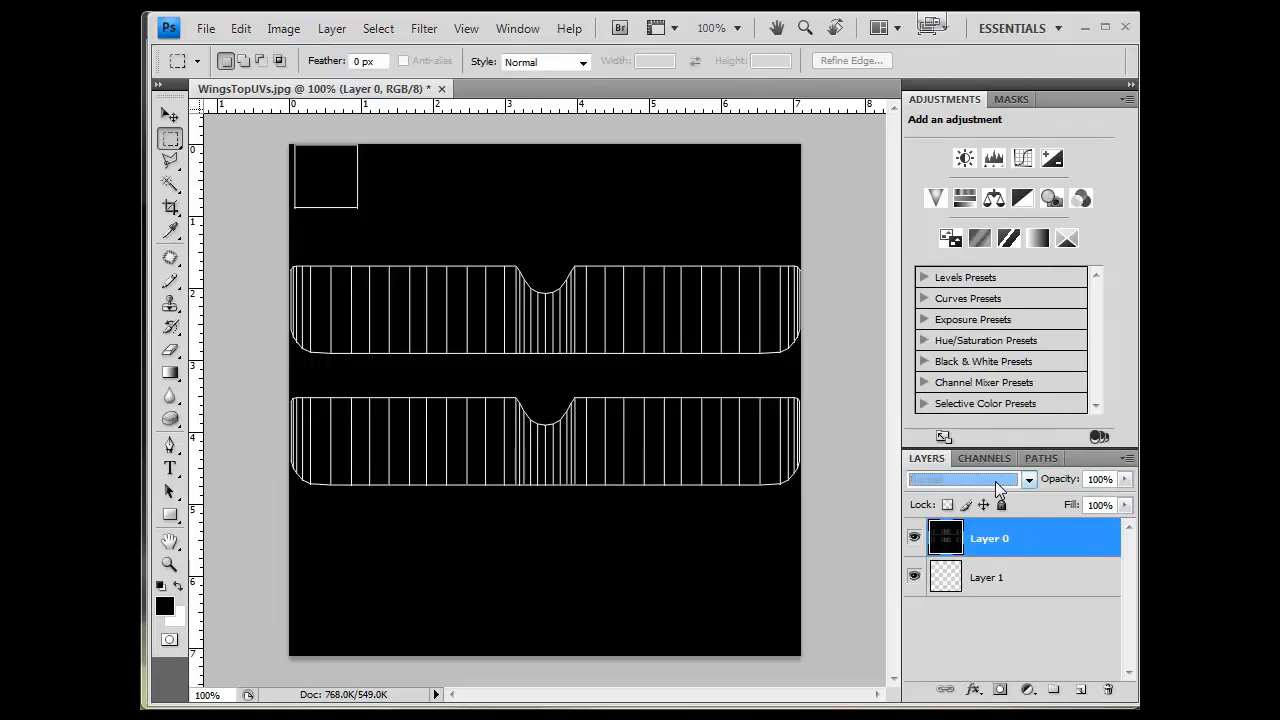
{"action": "left_click", "coordinate": [995, 480]}
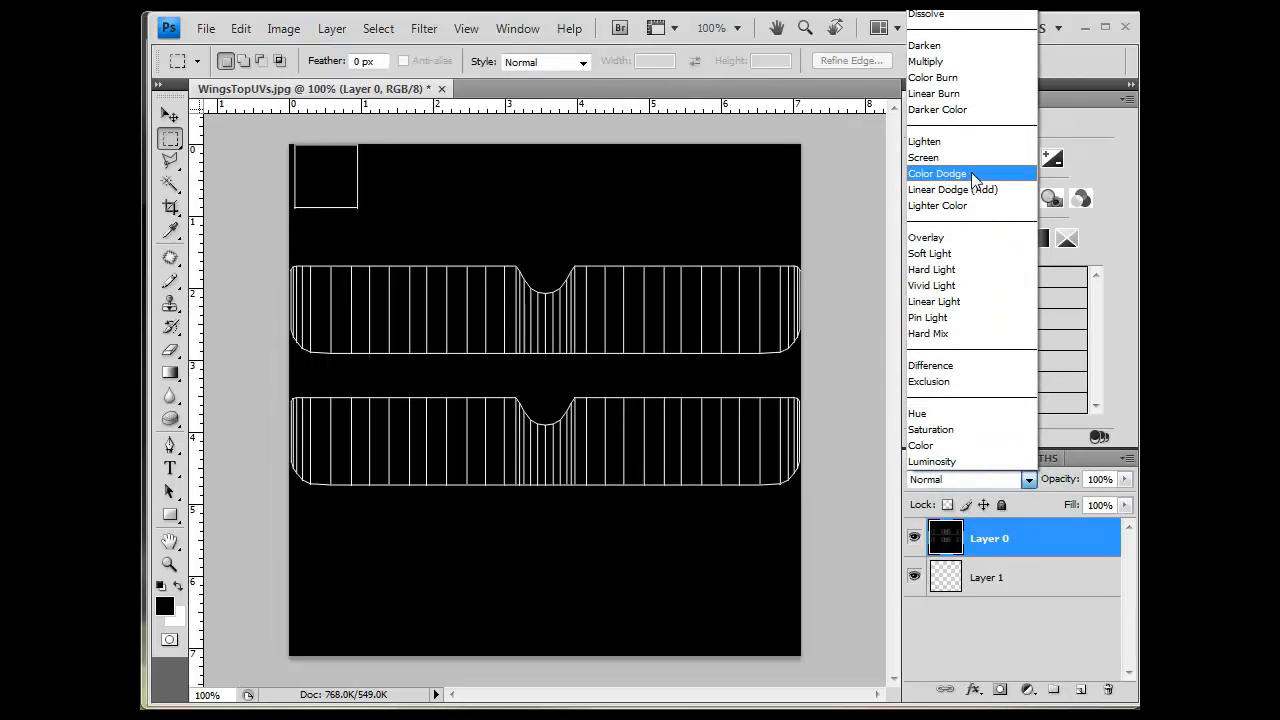
{"action": "left_click", "coordinate": [821, 182]}
{"action": "left_click_drag", "start_coordinate": [1020, 540], "coordinate": [1037, 602]}
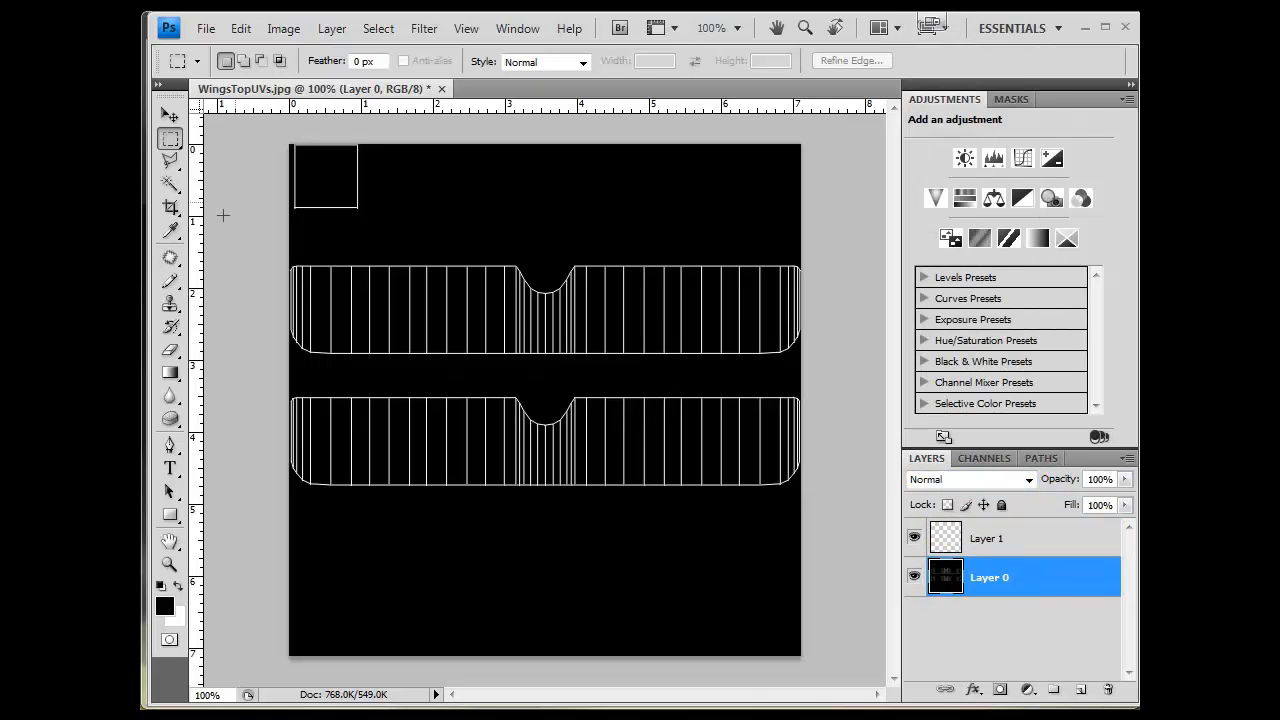
- Fill an elliptical selection near the top wing's right end with a bright green foreground colour, then deselect
{"action": "left_click", "coordinate": [170, 139]}
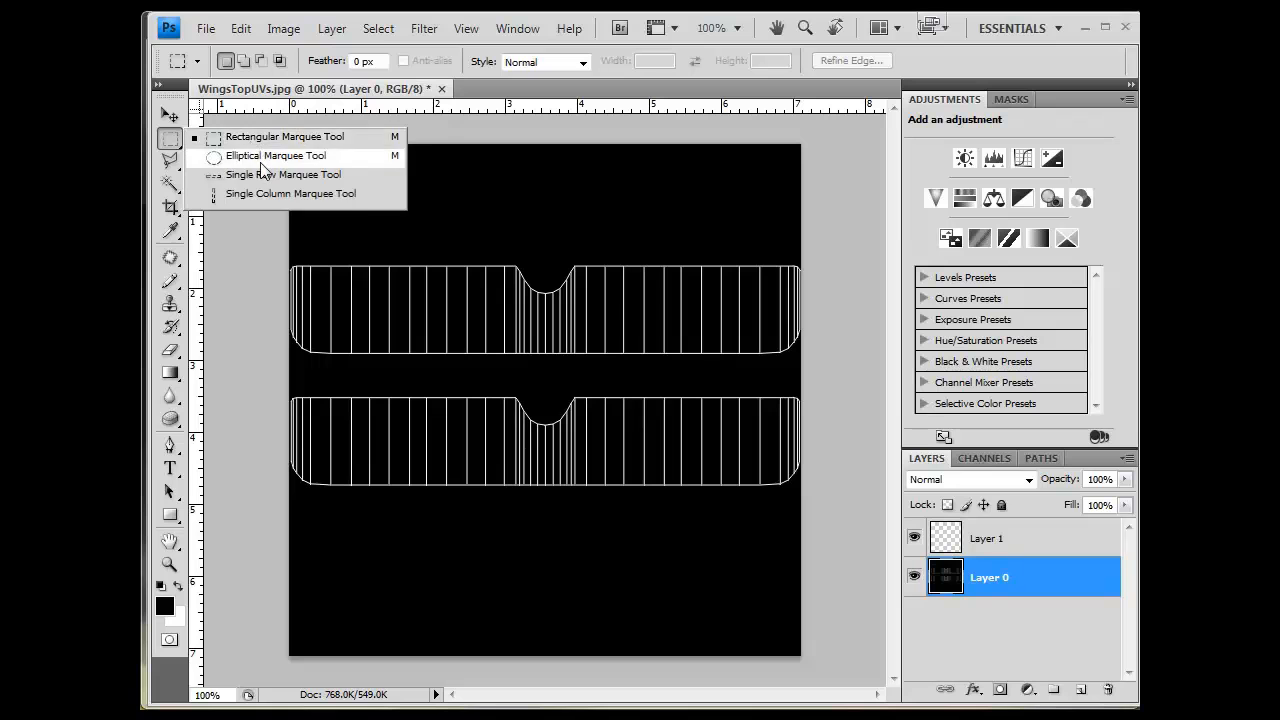
{"action": "left_click", "coordinate": [260, 160]}
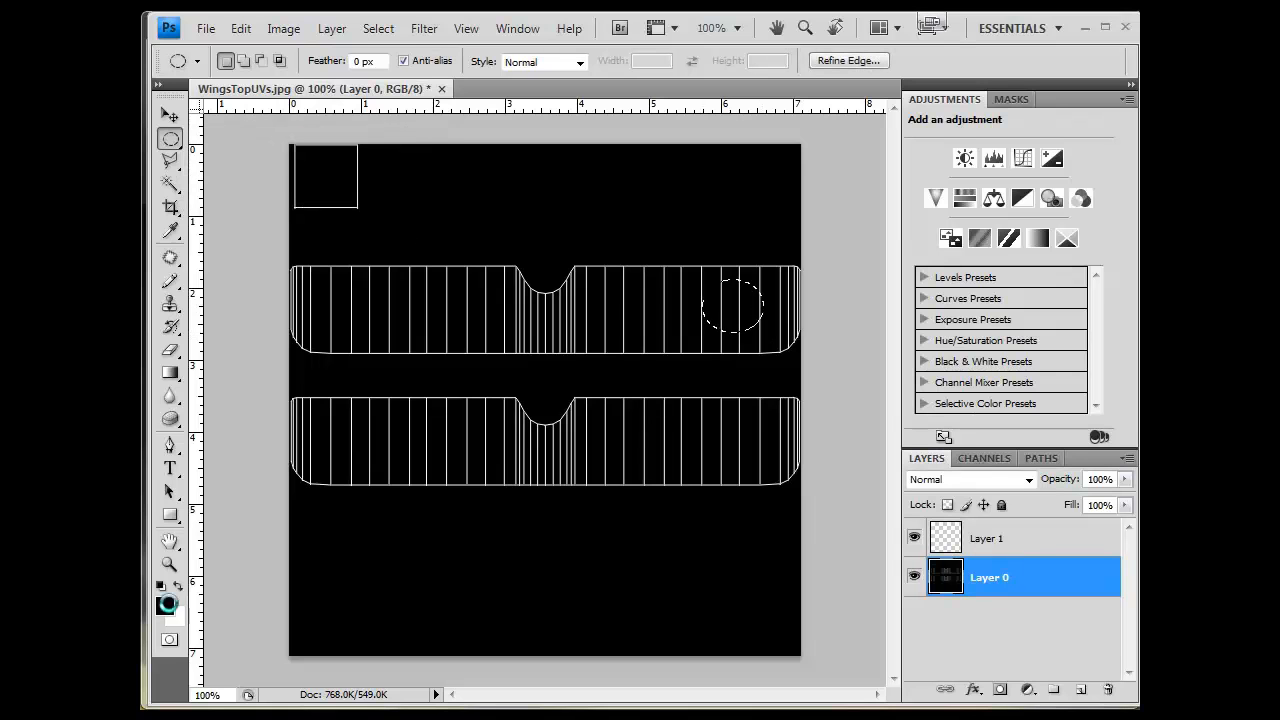
{"action": "left_click", "coordinate": [165, 606]}
{"action": "left_click", "coordinate": [541, 243]}
{"action": "mouse_move", "coordinate": [542, 243]}
{"action": "left_mouse_down"}
{"action": "mouse_move", "coordinate": [492, 341]}
{"action": "mouse_move", "coordinate": [505, 341]}
{"action": "left_mouse_up"}
{"action": "mouse_move", "coordinate": [604, 287]}
{"action": "left_mouse_down"}
{"action": "mouse_move", "coordinate": [602, 307]}
{"action": "mouse_move", "coordinate": [628, 257]}
{"action": "mouse_move", "coordinate": [617, 340]}
{"action": "mouse_move", "coordinate": [577, 377]}
{"action": "left_mouse_up"}
{"action": "left_click", "coordinate": [585, 208]}
{"action": "left_click", "coordinate": [790, 194]}
{"action": "key", "text": "alt+BackSpace"}
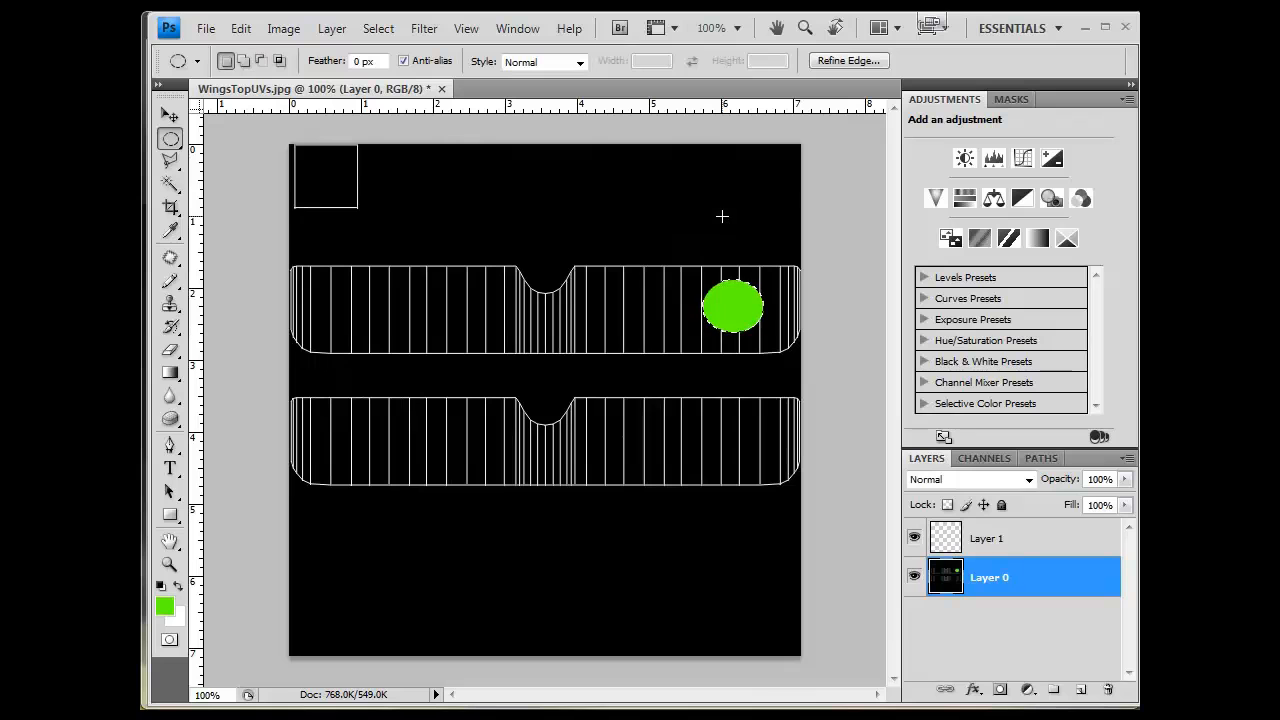
{"action": "key", "text": "ctrl+d"}
- Move Layer 1 beneath Layer 0 and select Layer 0
{"action": "left_click", "coordinate": [988, 539]}
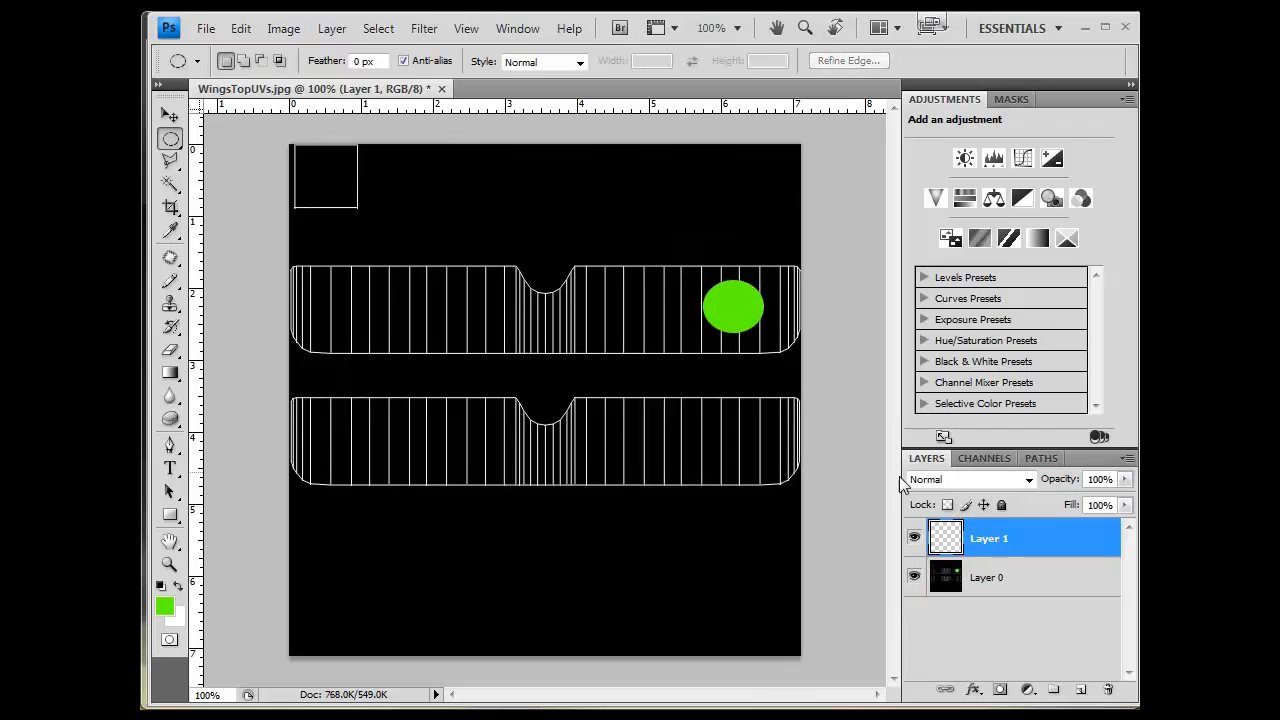
{"action": "left_click_drag", "start_coordinate": [986, 539], "coordinate": [1000, 596]}
{"action": "left_click", "coordinate": [1012, 541]}
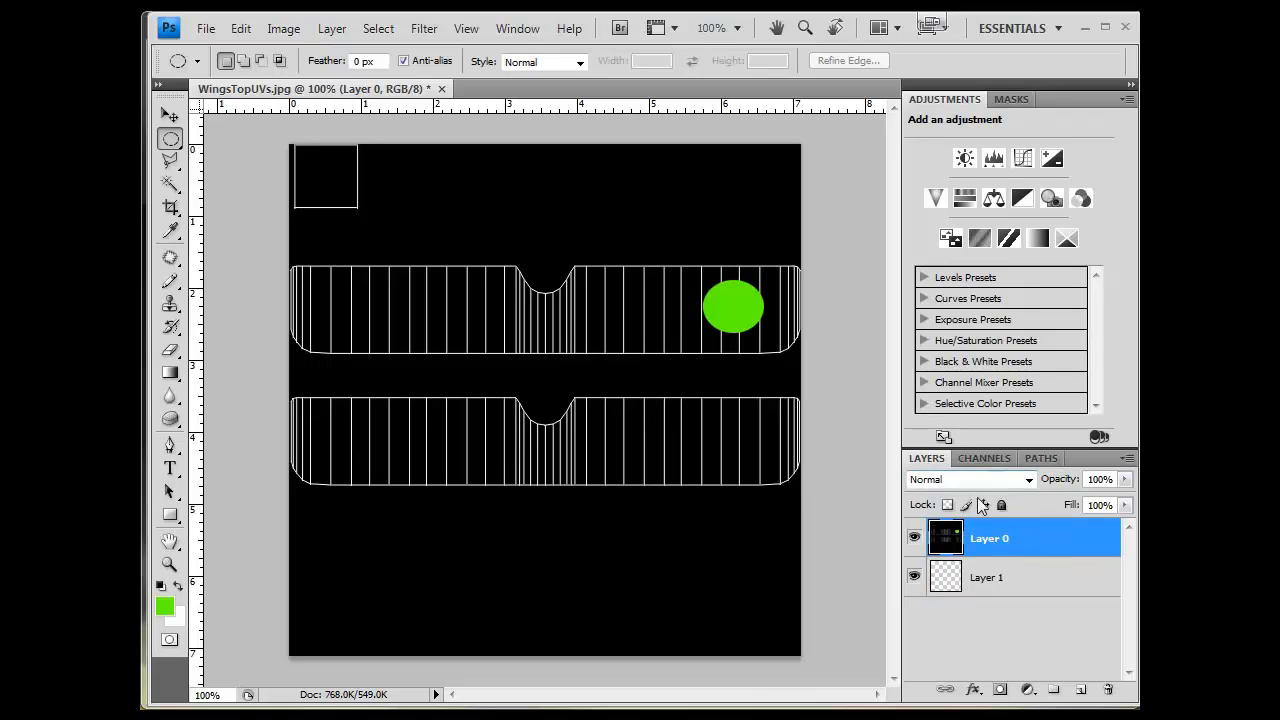
{"action": "left_click", "coordinate": [971, 549], "text": "ctrl"}
{"action": "left_click", "coordinate": [971, 549], "text": "ctrl"}
{"action": "left_click", "coordinate": [971, 549], "text": "ctrl"}
{"action": "key", "text": "ctrl+z"}
{"action": "key", "text": "ctrl+z"}
{"action": "key", "text": "ctrl+z"}
{"action": "key", "text": "ctrl+alt+z"}
{"action": "key", "text": "ctrl+alt+z"}
{"action": "left_click_drag", "start_coordinate": [1000, 545], "coordinate": [1000, 600]}
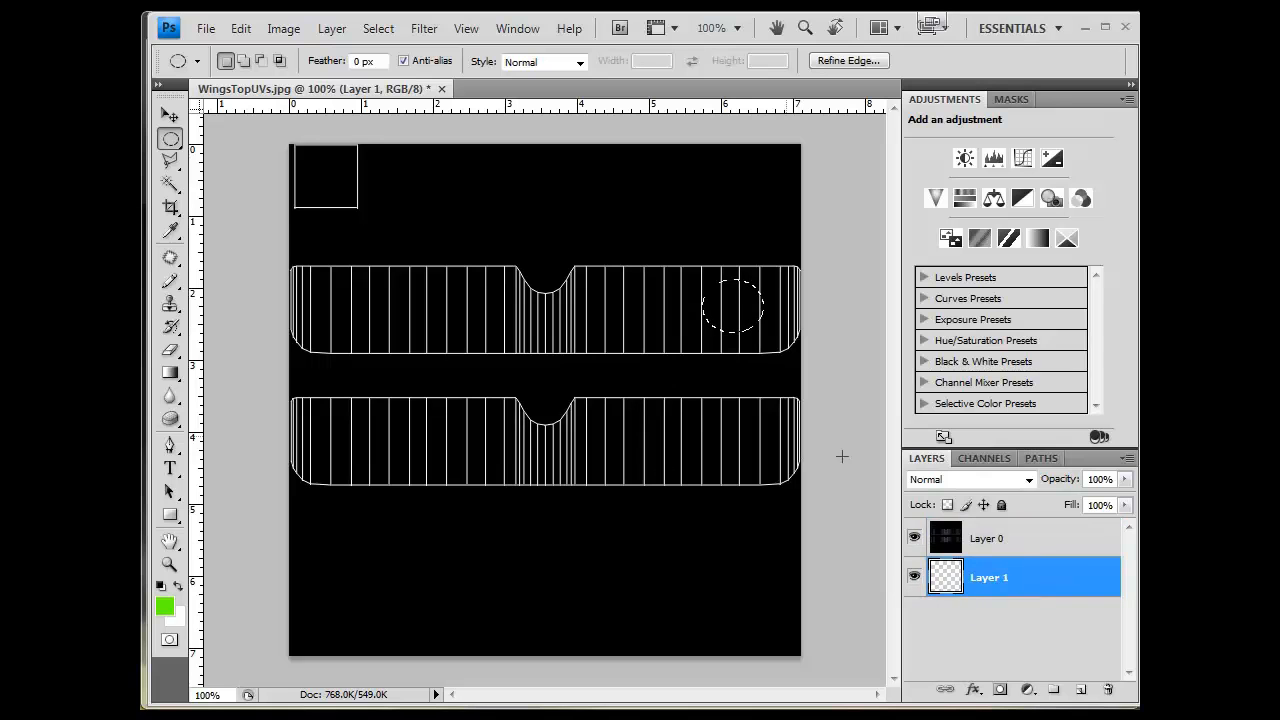
{"action": "left_click", "coordinate": [657, 418]}
{"action": "mouse_move", "coordinate": [993, 569]}
{"action": "left_mouse_down"}
{"action": "mouse_move", "coordinate": [986, 531]}
{"action": "mouse_move", "coordinate": [1000, 543]}
{"action": "mouse_move", "coordinate": [995, 605]}
{"action": "mouse_move", "coordinate": [993, 575]}
{"action": "left_mouse_up"}
{"action": "left_click", "coordinate": [1018, 540]}
- Set Layer 0's blend mode to Screen
{"action": "left_click", "coordinate": [1012, 481]}
{"action": "left_click", "coordinate": [1004, 477]}
{"action": "key", "text": "Down"}
{"action": "key", "text": "Down"}
{"action": "key", "text": "Down"}
{"action": "key", "text": "Down"}
{"action": "key", "text": "Down"}
{"action": "key", "text": "Down"}
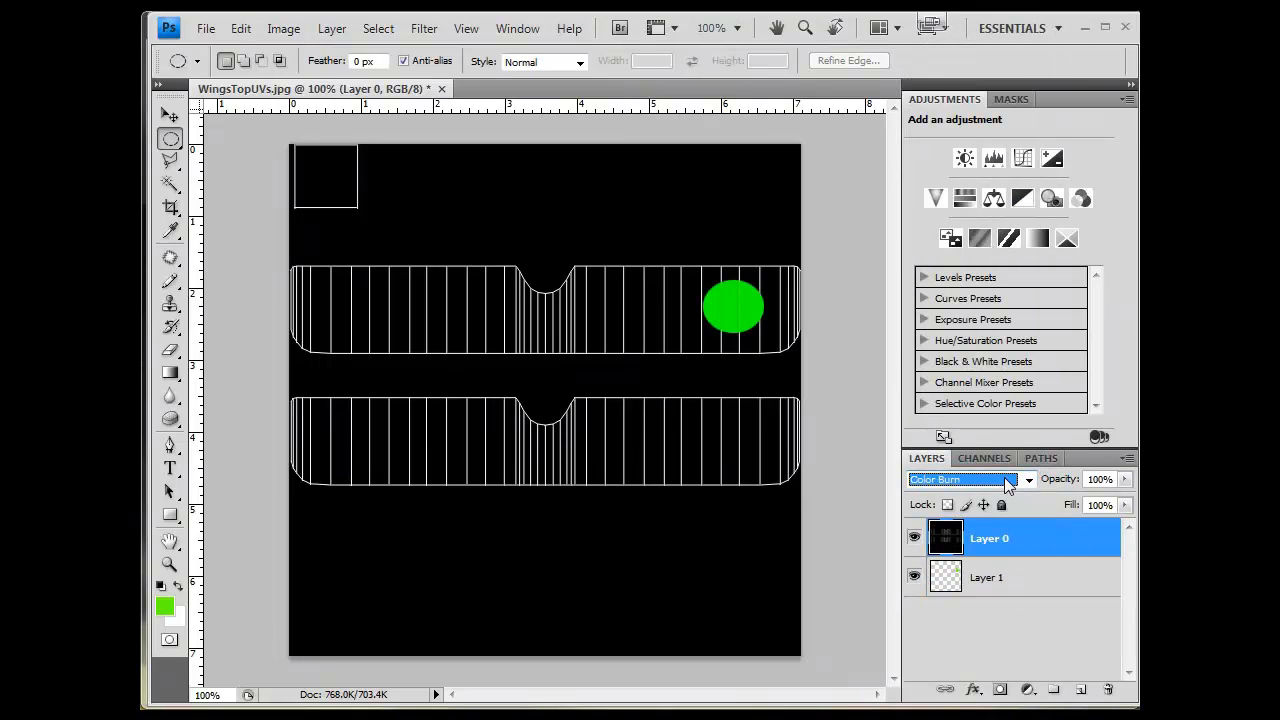
{"action": "key", "text": "Down"}
{"action": "key", "text": "Down"}
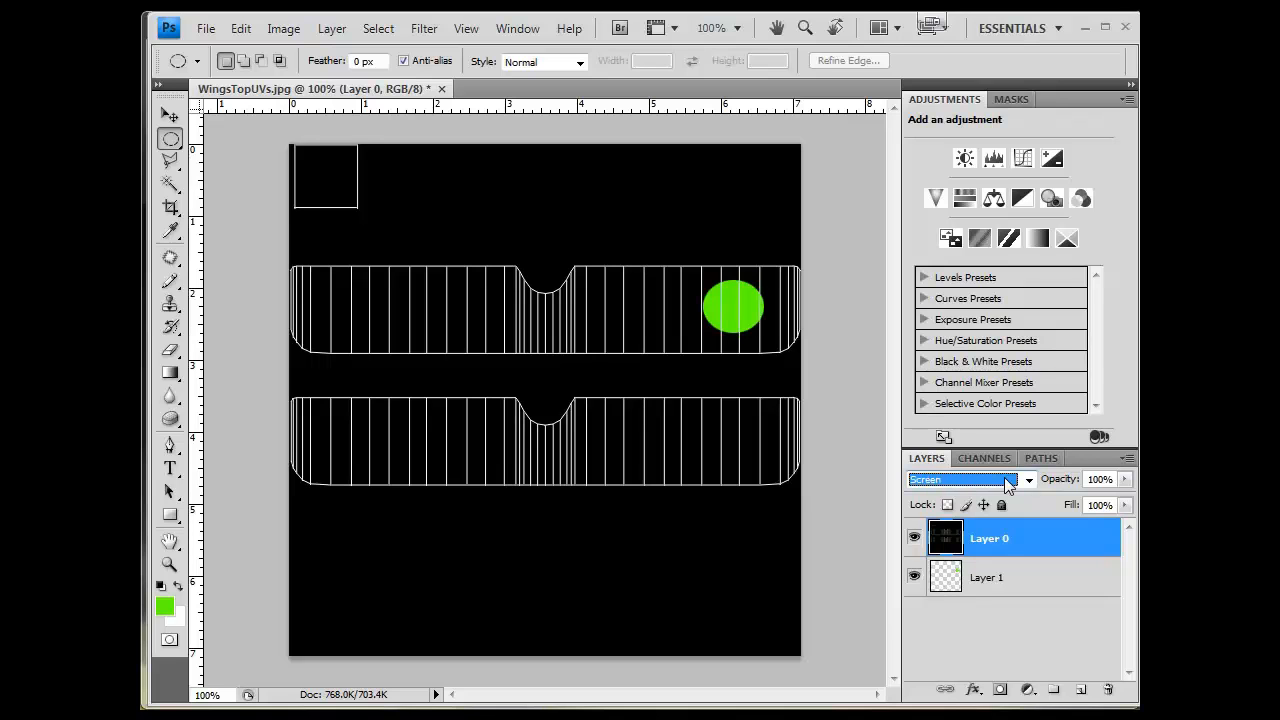
{"action": "key", "text": "Up"}
{"action": "key", "text": "Up"}
{"action": "key", "text": "Down"}
{"action": "key", "text": "Down"}
{"action": "left_click", "coordinate": [739, 310]}
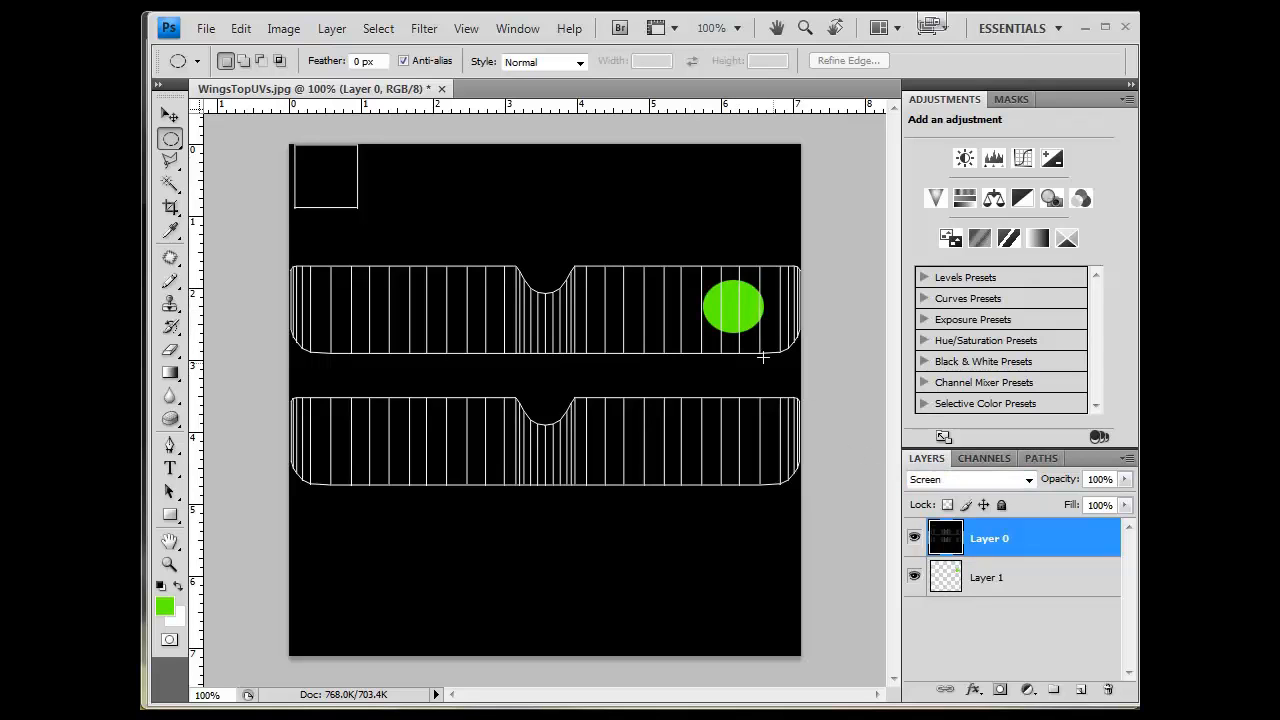
- Start a text layer on the top wing's left end and set the text colour to white
{"action": "key", "text": "w"}
{"action": "key", "text": "v"}
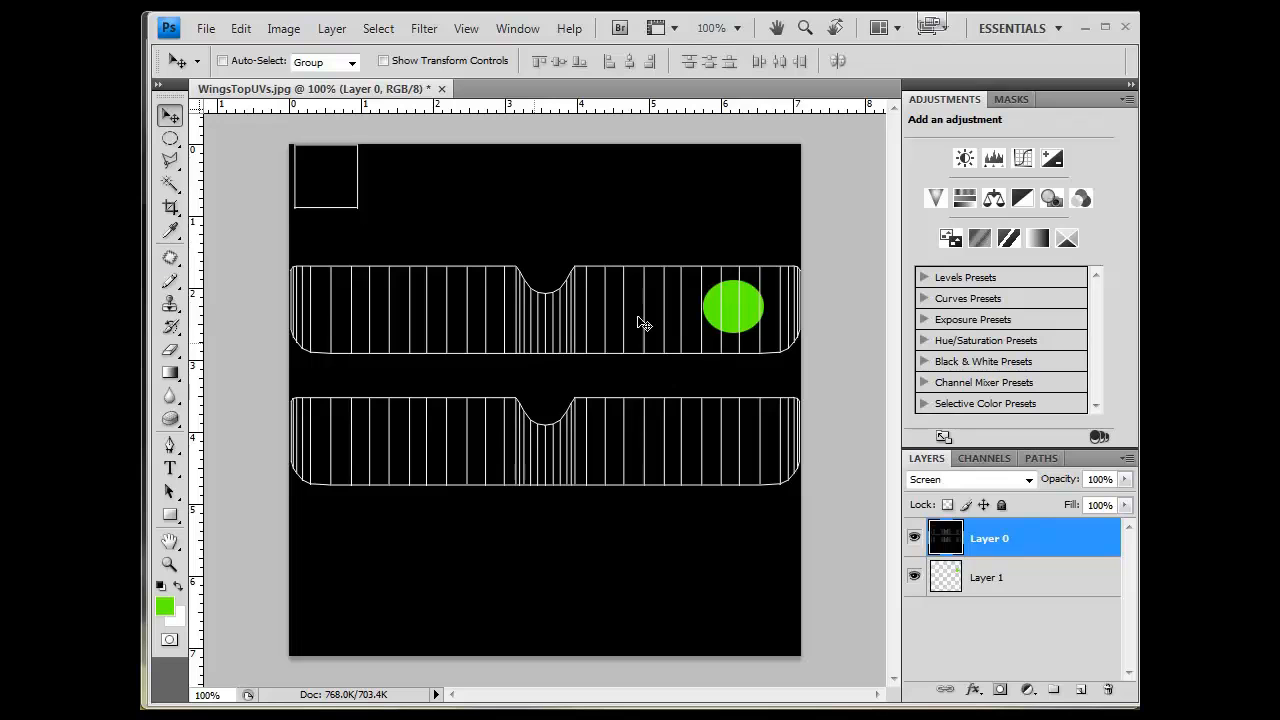
{"action": "left_click", "coordinate": [170, 468]}
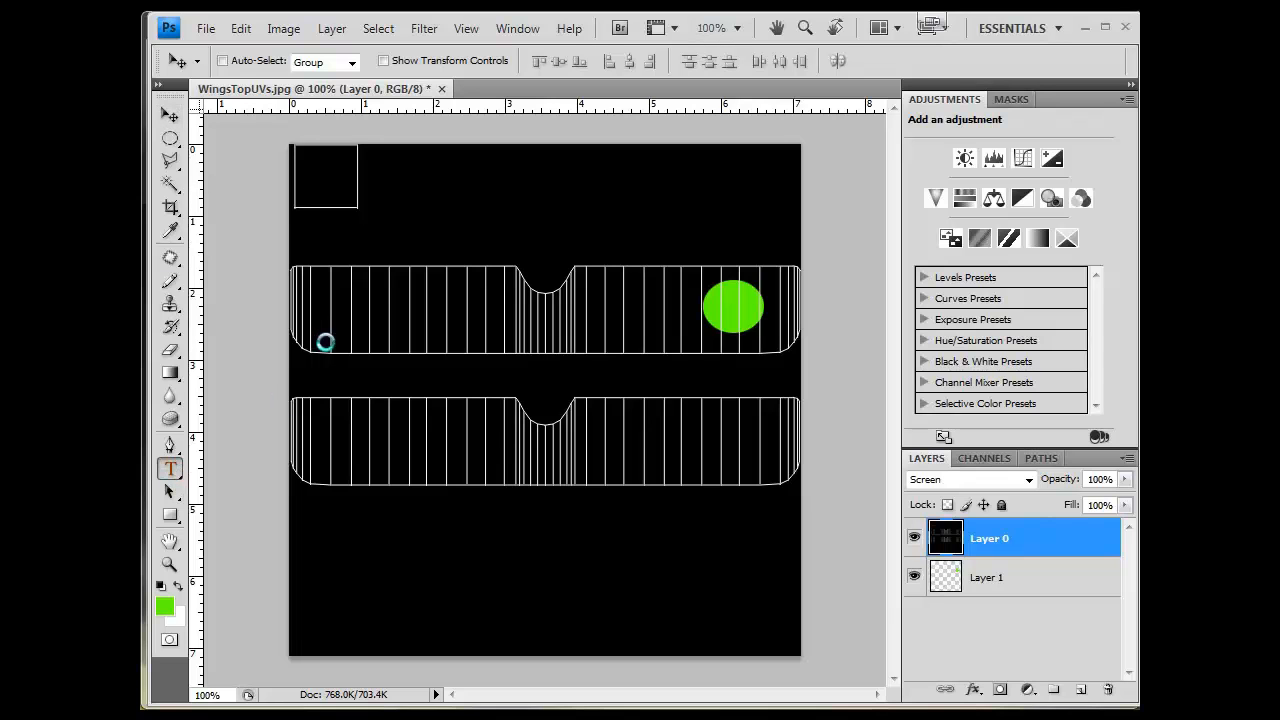
{"action": "left_click", "coordinate": [342, 307]}
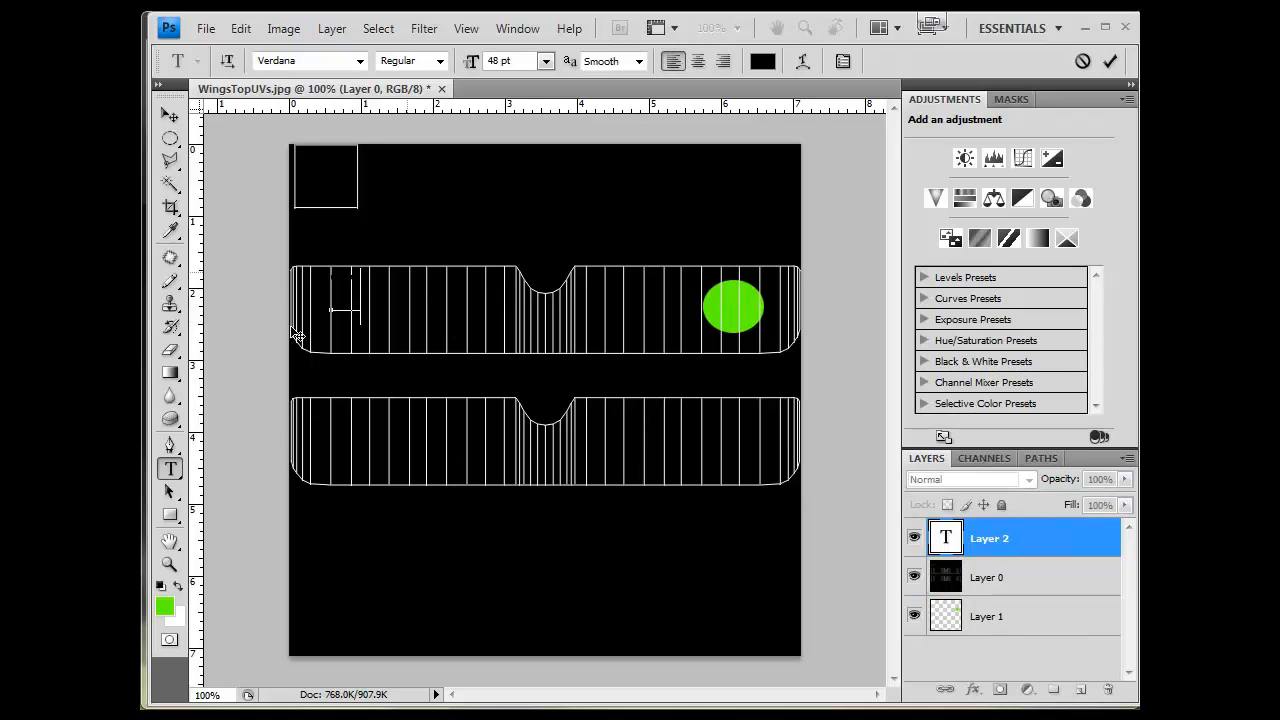
{"action": "key", "text": "ctrl+a"}
{"action": "left_click", "coordinate": [762, 61]}
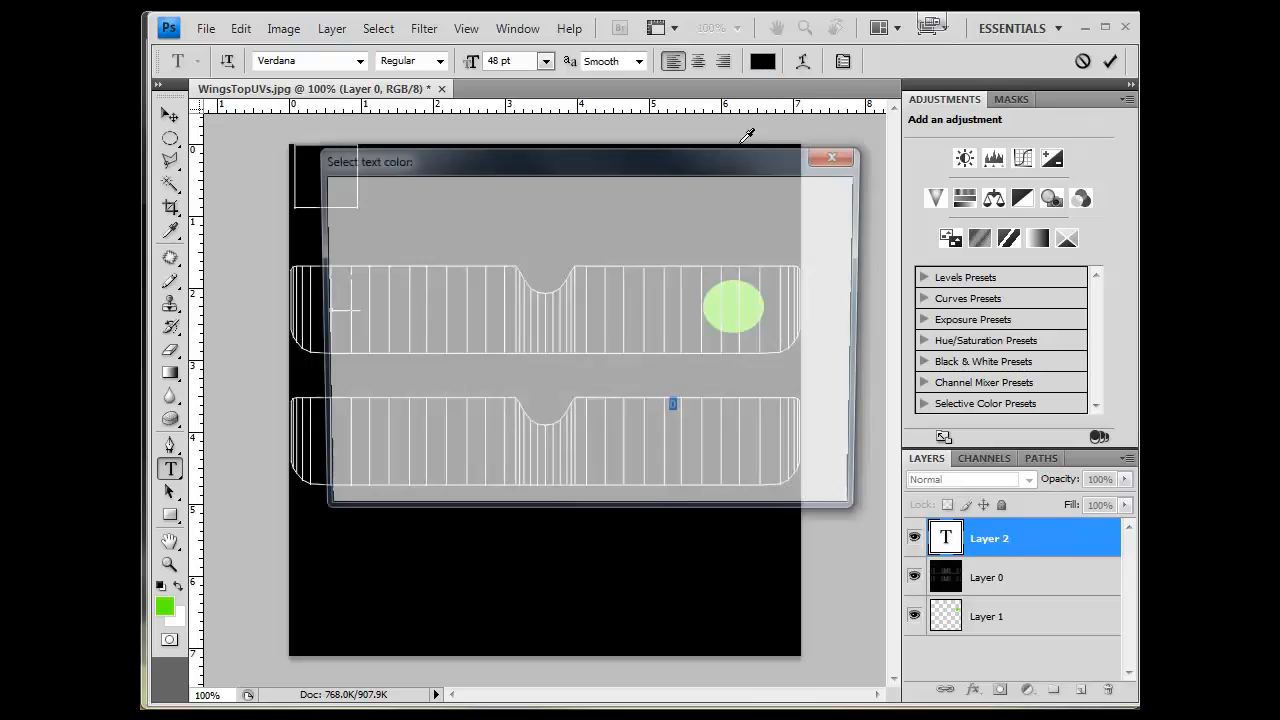
{"action": "mouse_move", "coordinate": [470, 312]}
{"action": "left_mouse_down"}
{"action": "mouse_move", "coordinate": [584, 460]}
{"action": "mouse_move", "coordinate": [346, 136]}
{"action": "left_mouse_up"}
{"action": "left_click", "coordinate": [791, 195]}
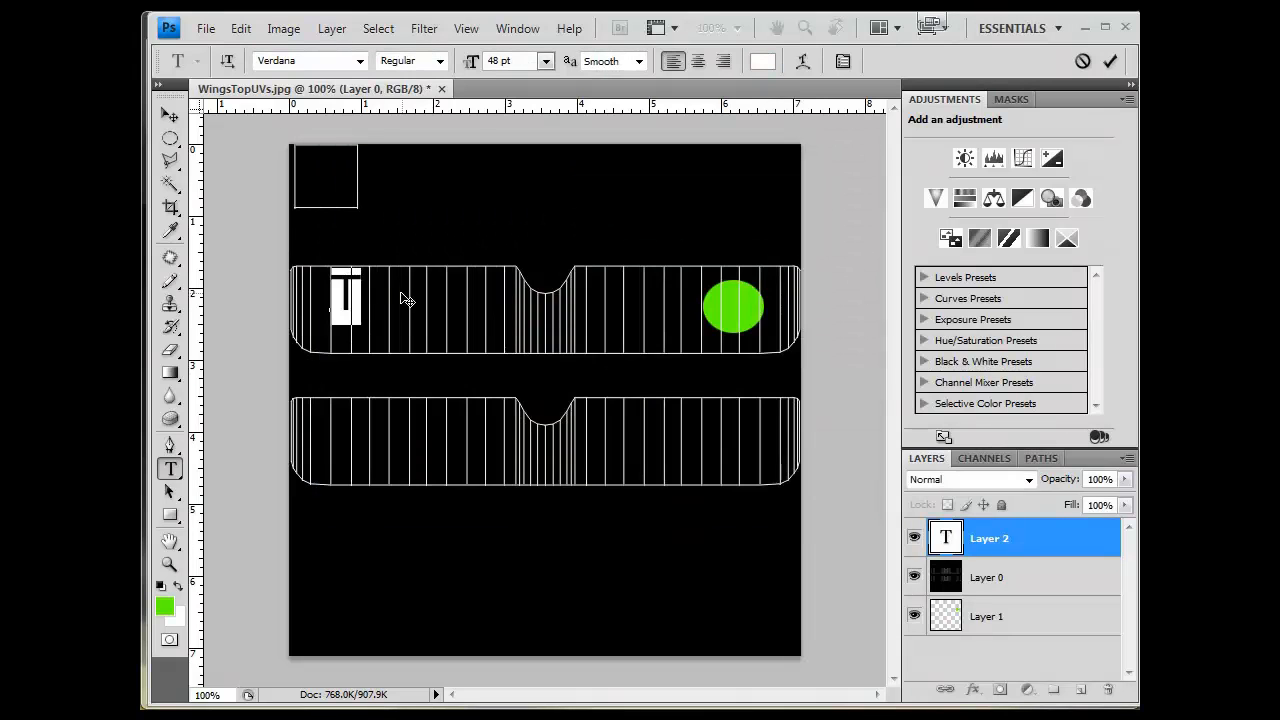
- Type the text This is my plane
{"action": "left_click", "coordinate": [357, 288]}
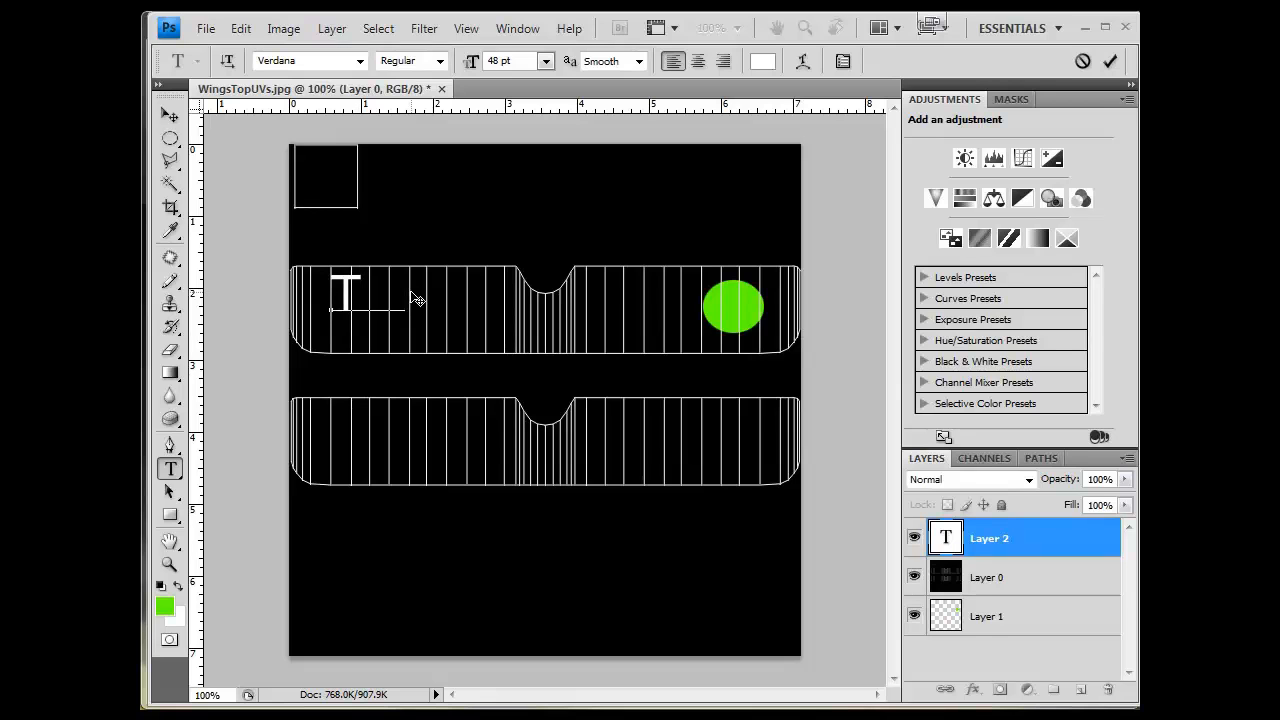
{"action": "type", "text": "his is my plane"}
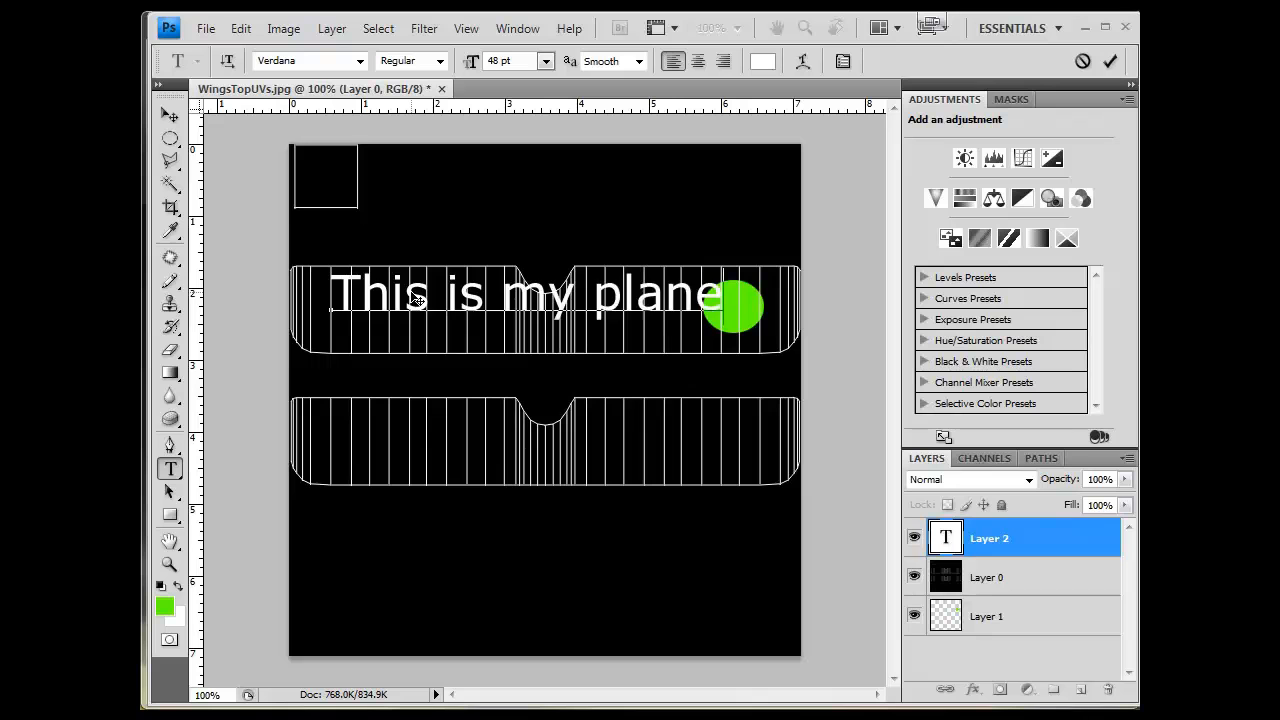
- Set the text size to 24 pt and move the text toward the wing's left edge
{"action": "key", "text": "ctrl+shift+Left"}
{"action": "key", "text": "ctrl+shift+Left"}
{"action": "key", "text": "ctrl+shift+Left"}
{"action": "key", "text": "ctrl+shift+Left"}
{"action": "left_click", "coordinate": [546, 61]}
{"action": "left_click", "coordinate": [558, 292]}
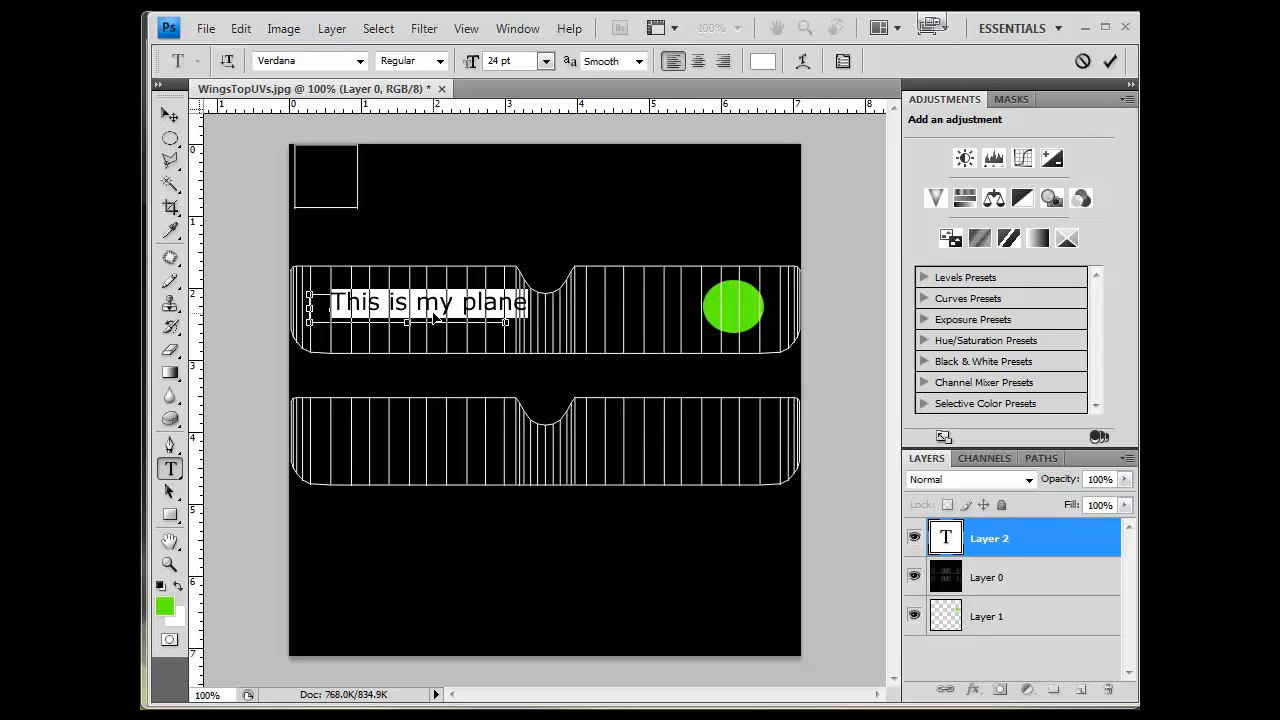
{"action": "left_click_drag", "start_coordinate": [456, 309], "coordinate": [436, 314], "text": "ctrl"}
{"action": "left_click", "coordinate": [456, 305]}
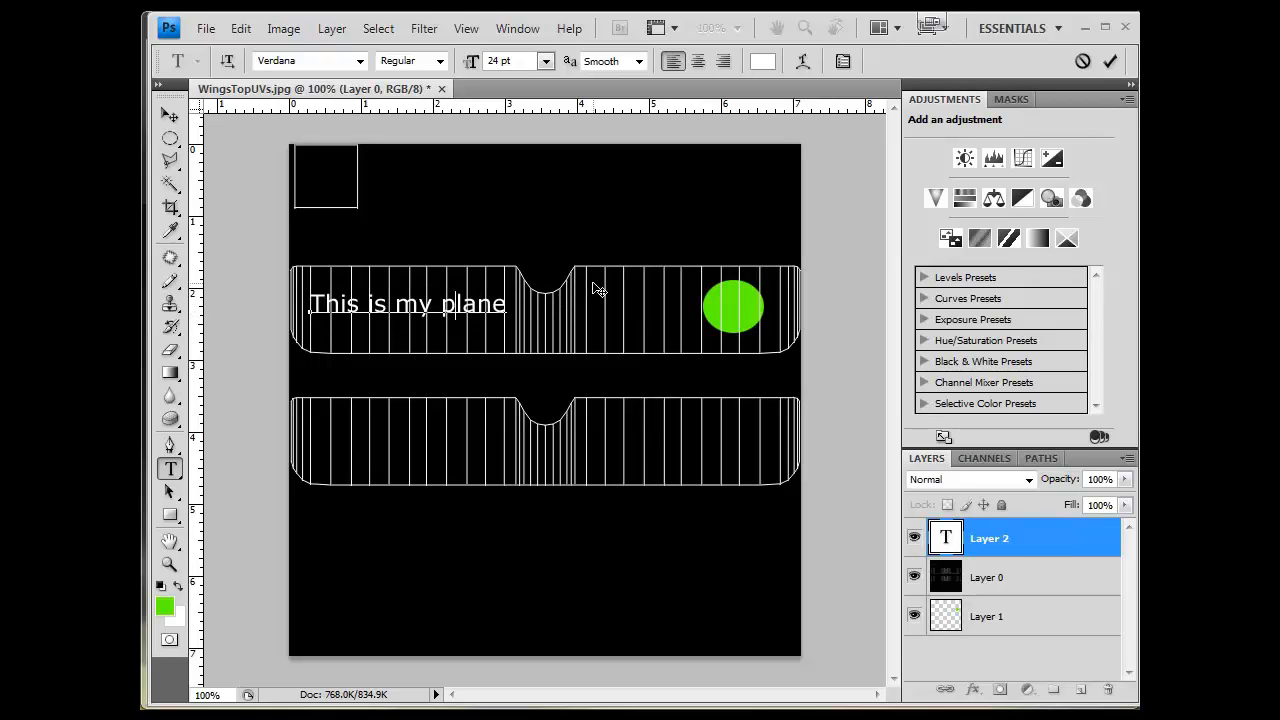
- Select all the text and set its size to 72 pt
{"action": "key", "text": "ctrl+a"}
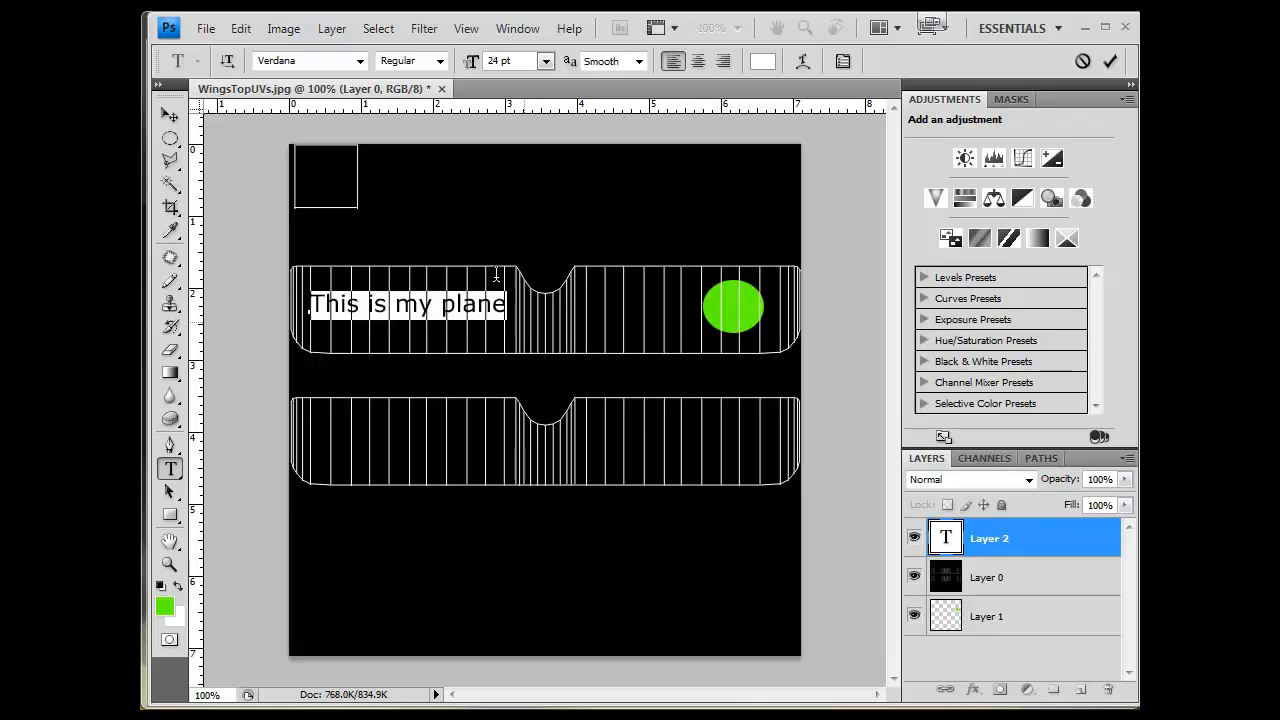
{"action": "left_click", "coordinate": [545, 61]}
{"action": "left_click", "coordinate": [530, 397]}
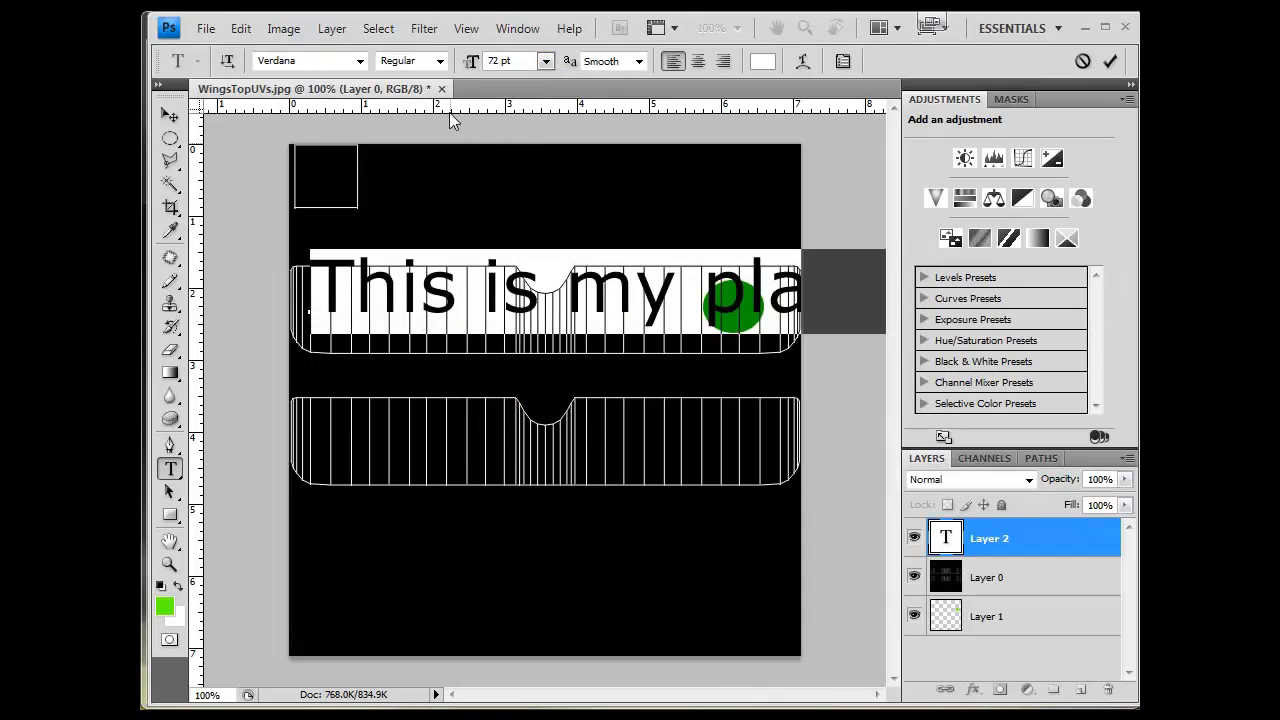
- Undo the 72 pt size, make the text Bold at 24 pt, and nudge it slightly lower on the top wing's left end
{"action": "key", "text": "ctrl+z"}
{"action": "left_click", "coordinate": [441, 62]}
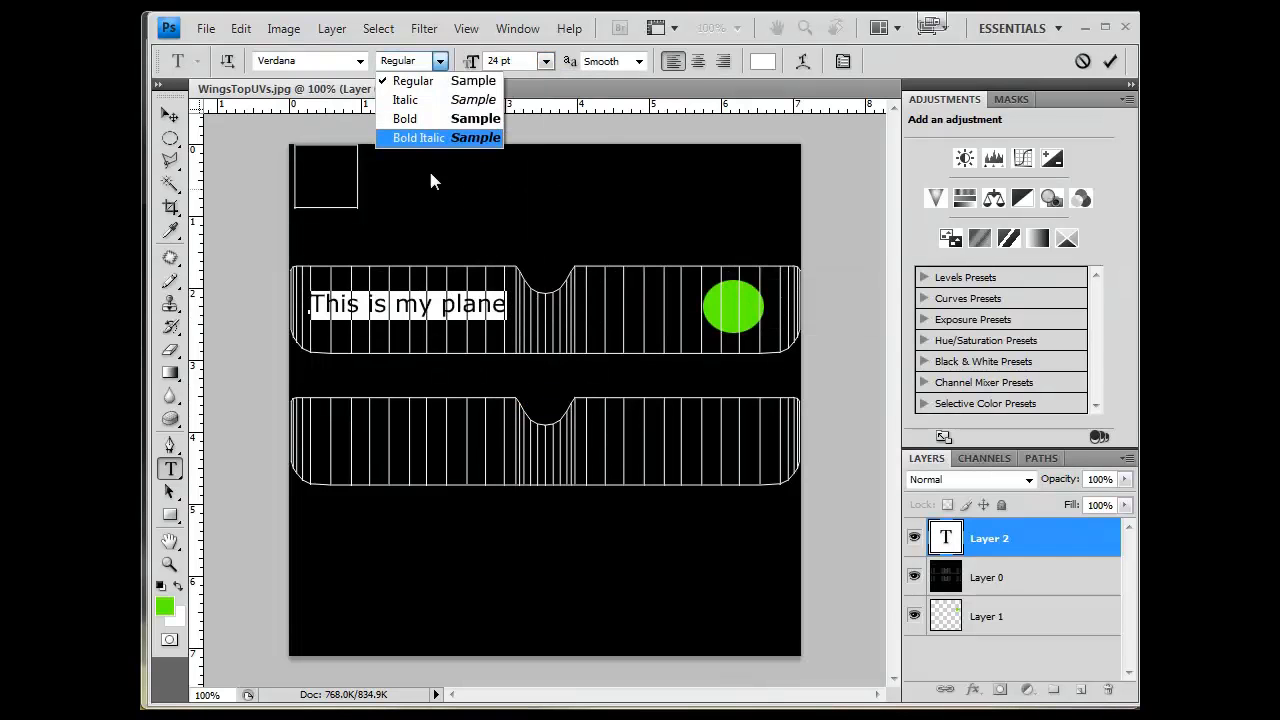
{"action": "left_click", "coordinate": [435, 119]}
{"action": "left_click", "coordinate": [360, 61]}
{"action": "left_click", "coordinate": [360, 61]}
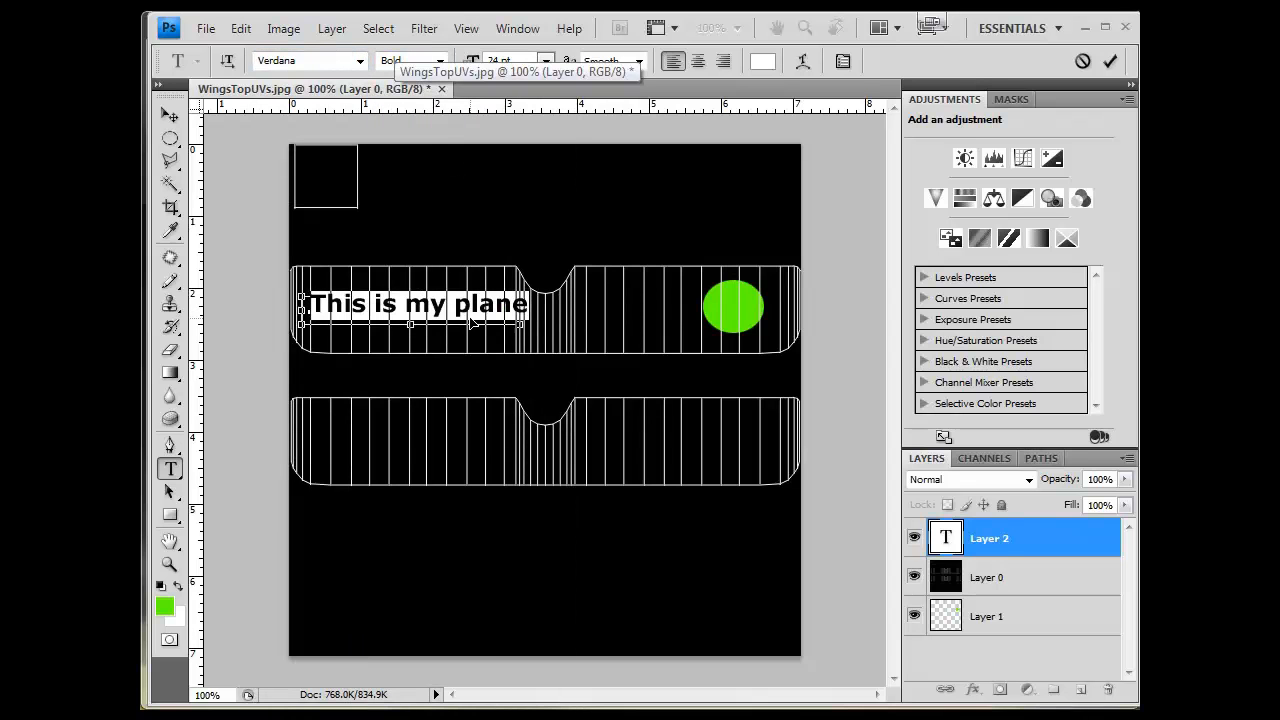
{"action": "left_click_drag", "start_coordinate": [478, 328], "coordinate": [470, 342]}
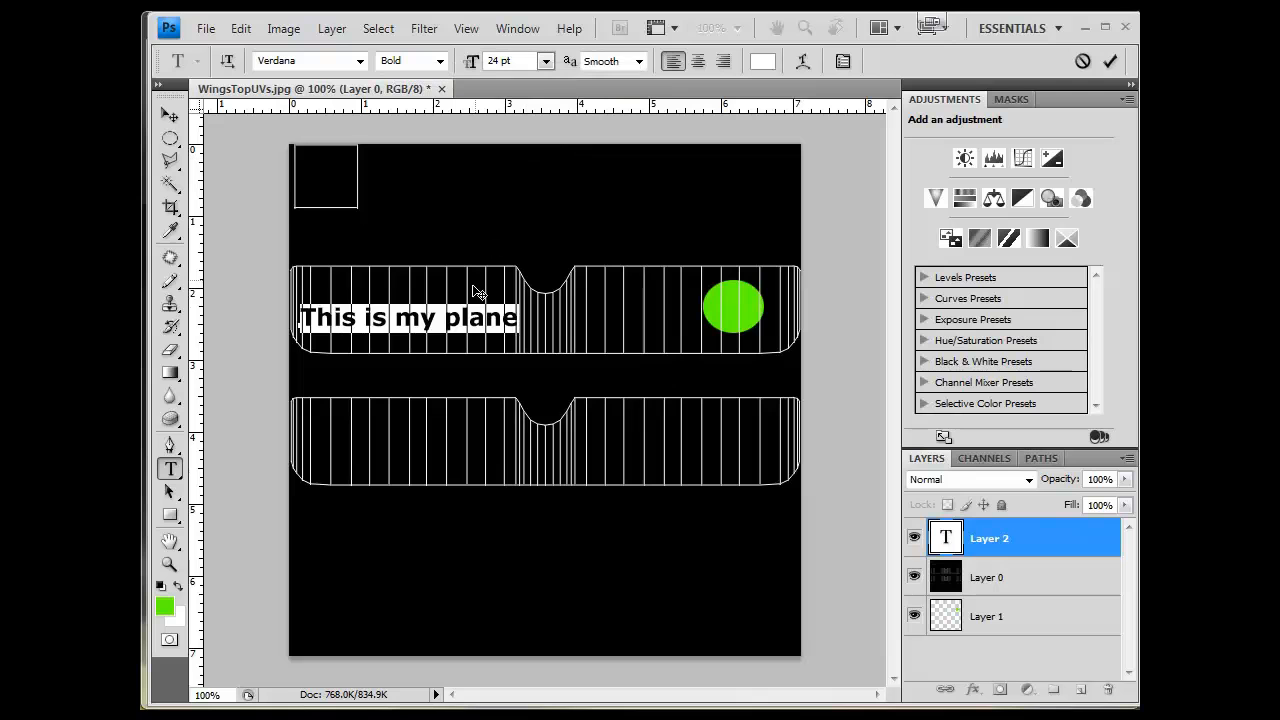
{"action": "left_click", "coordinate": [475, 323]}
{"action": "left_click", "coordinate": [171, 118]}
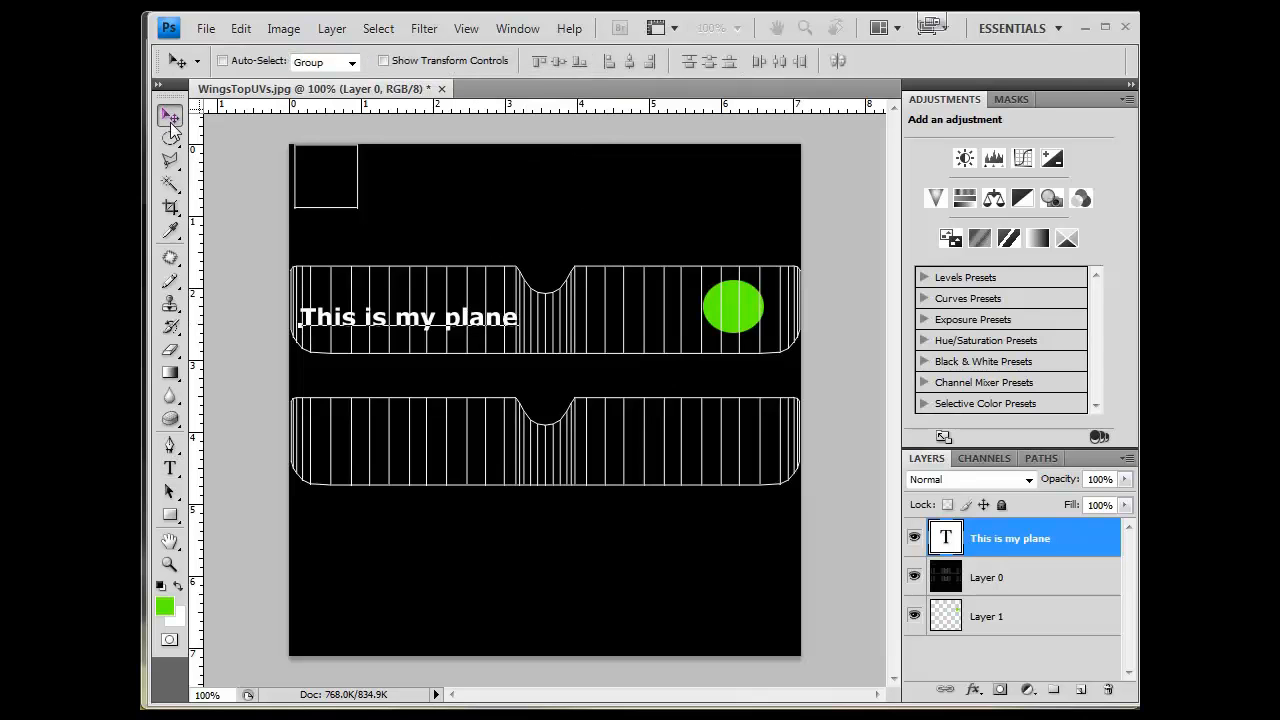
{"action": "mouse_move", "coordinate": [425, 328]}
{"action": "left_mouse_down"}
{"action": "mouse_move", "coordinate": [430, 316]}
{"action": "mouse_move", "coordinate": [427, 330]}
{"action": "left_mouse_up"}
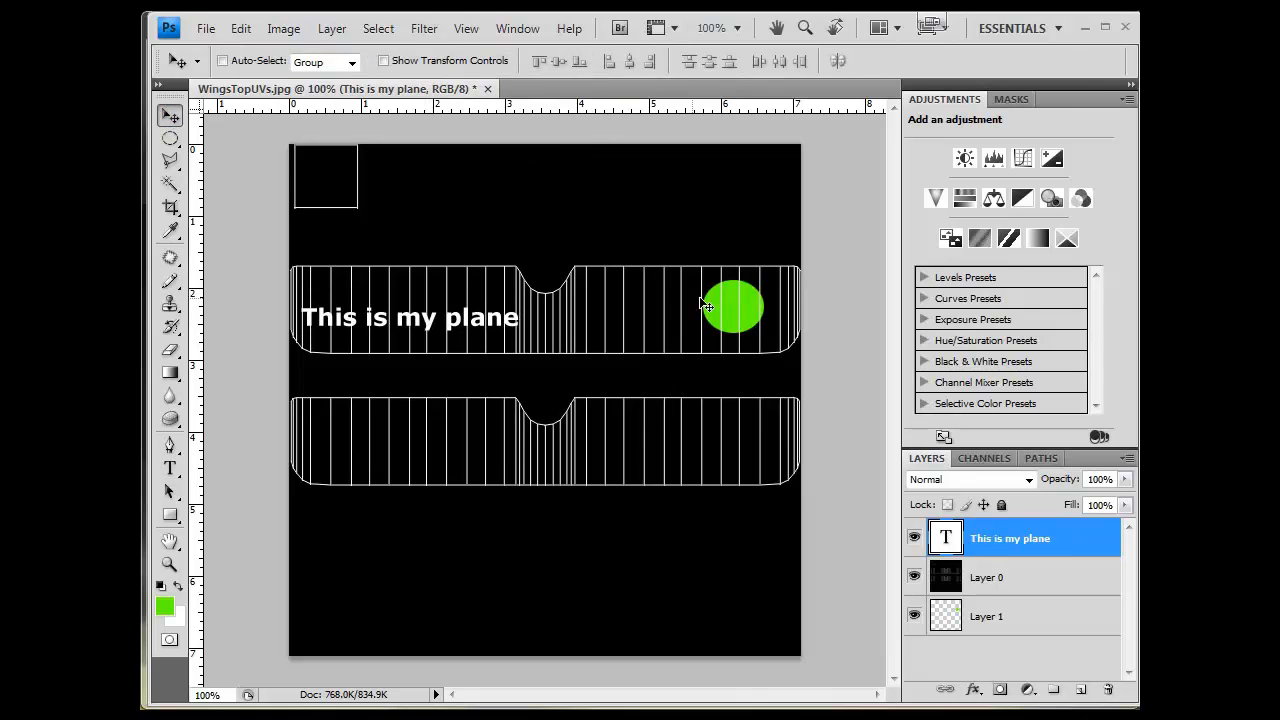
- Duplicate the green circle layer and place copies on both ends of the bottom wing
{"action": "left_click", "coordinate": [1013, 620]}
{"action": "left_click_drag", "start_coordinate": [1008, 621], "coordinate": [1080, 689]}
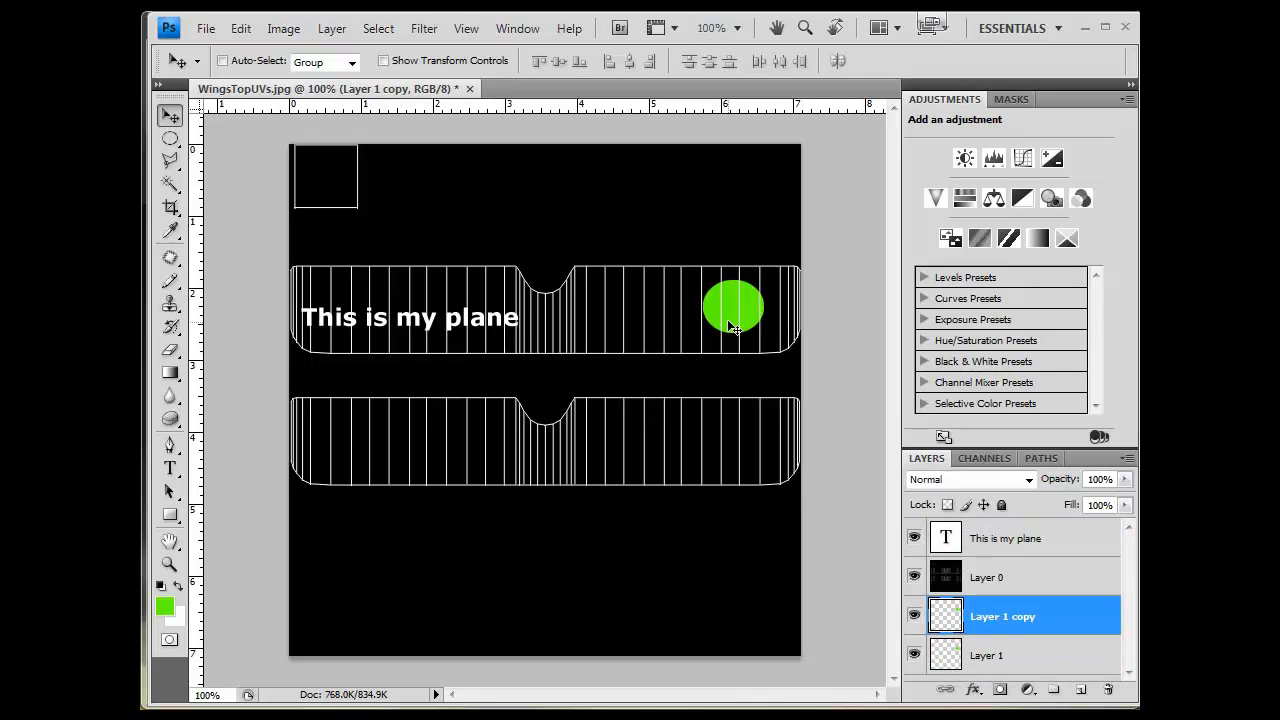
{"action": "left_click_drag", "start_coordinate": [729, 371], "coordinate": [378, 442]}
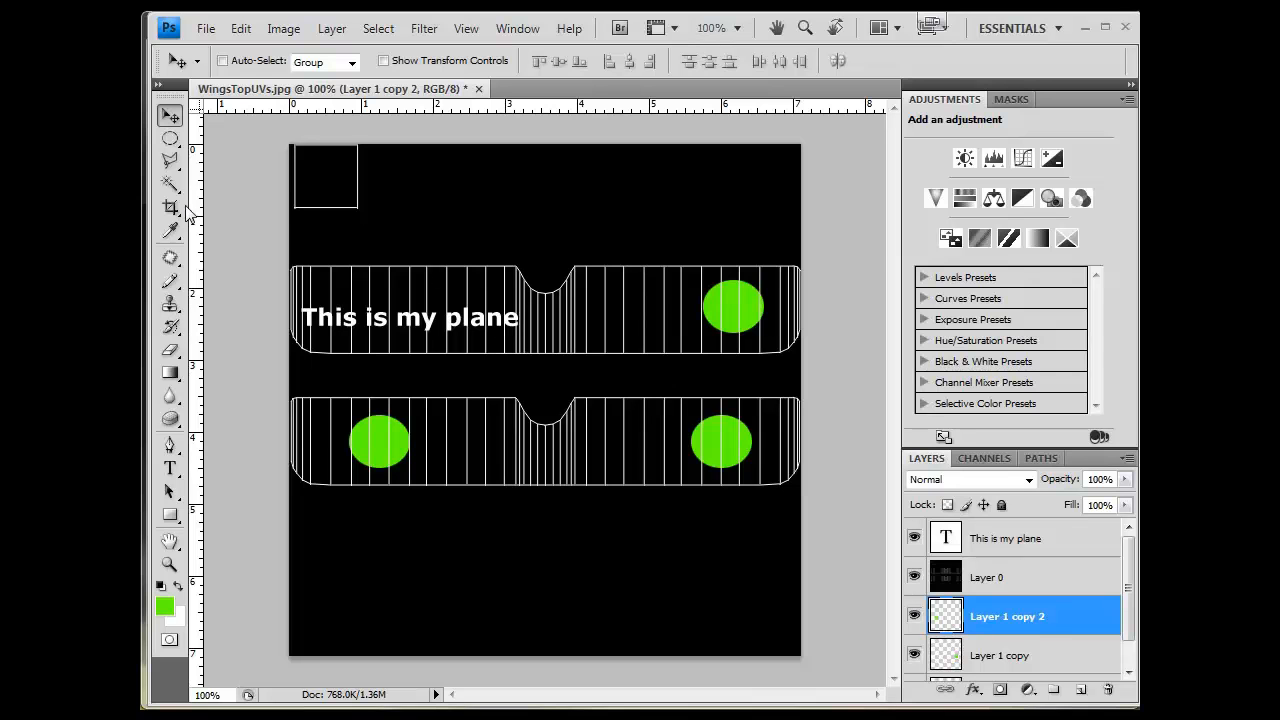
- Fill a rectangular band covering both wings with blue on the lowest circle copy layer, then deselect
{"action": "left_click", "coordinate": [170, 138]}
{"action": "left_click", "coordinate": [288, 131]}
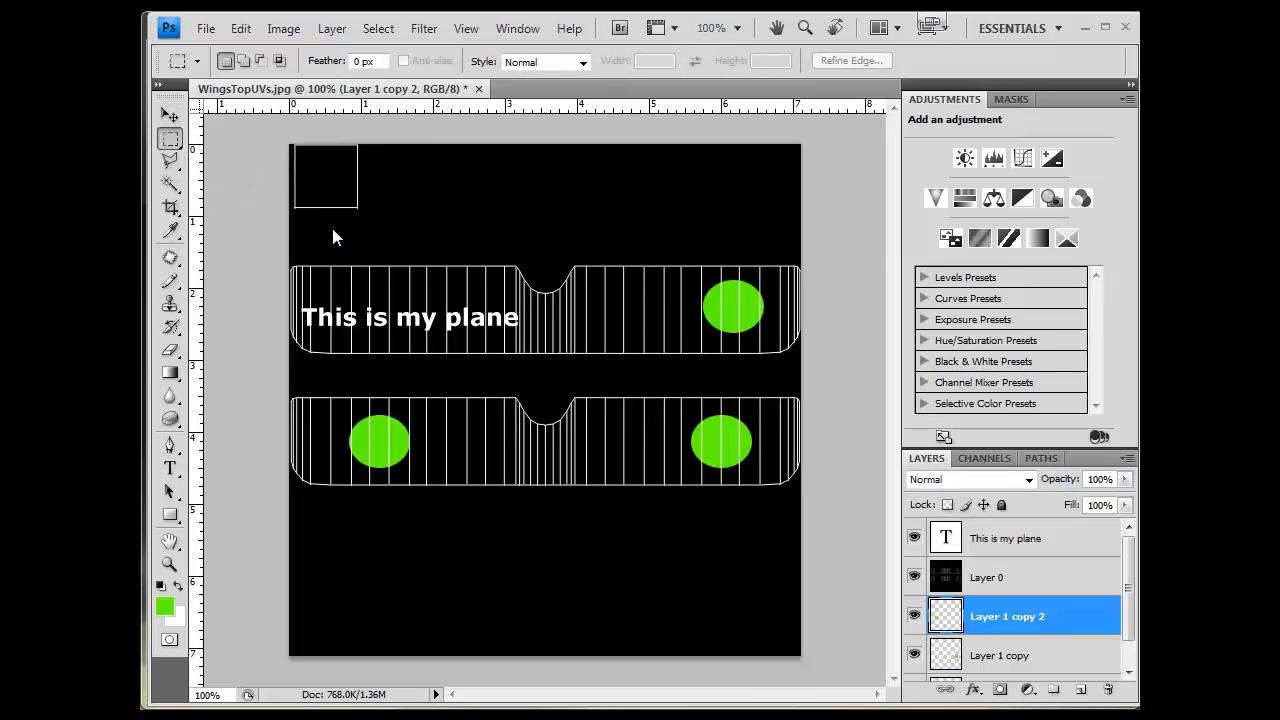
{"action": "left_click_drag", "start_coordinate": [744, 460], "coordinate": [803, 530]}
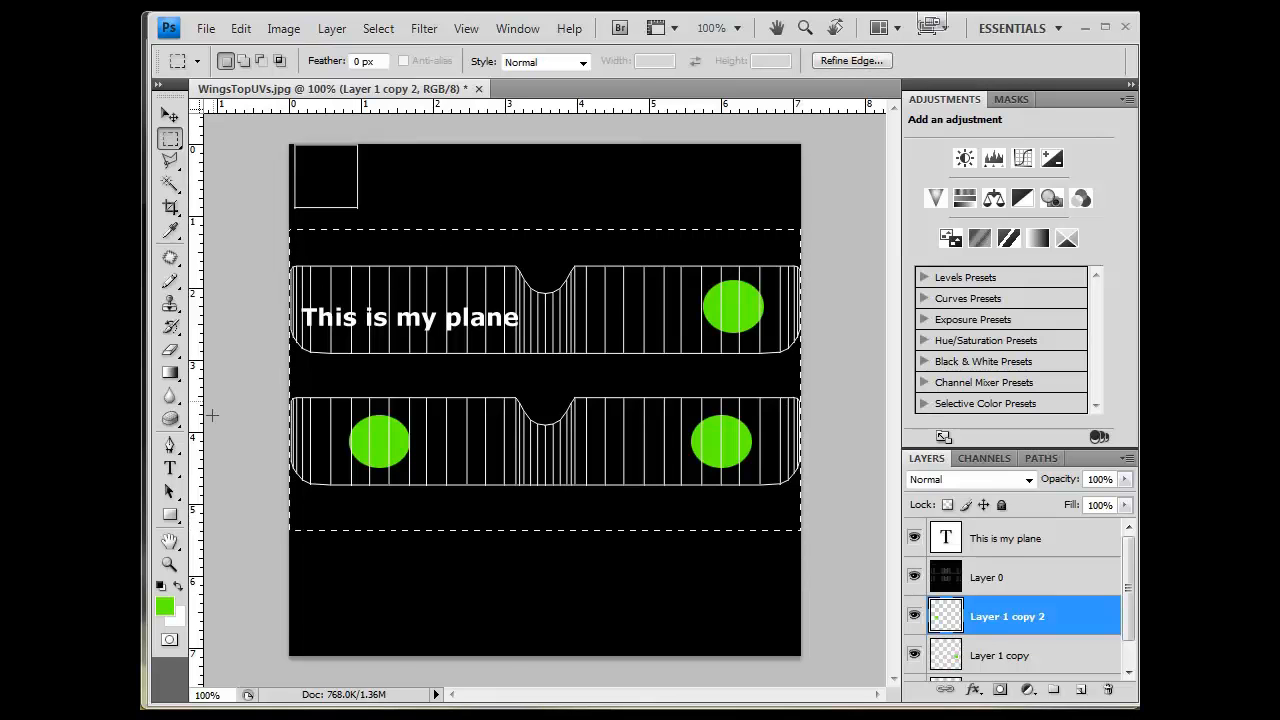
{"action": "left_click", "coordinate": [164, 605]}
{"action": "left_click_drag", "start_coordinate": [606, 282], "coordinate": [560, 298]}
{"action": "left_click", "coordinate": [790, 194]}
{"action": "left_click_drag", "start_coordinate": [1030, 618], "coordinate": [1036, 678]}
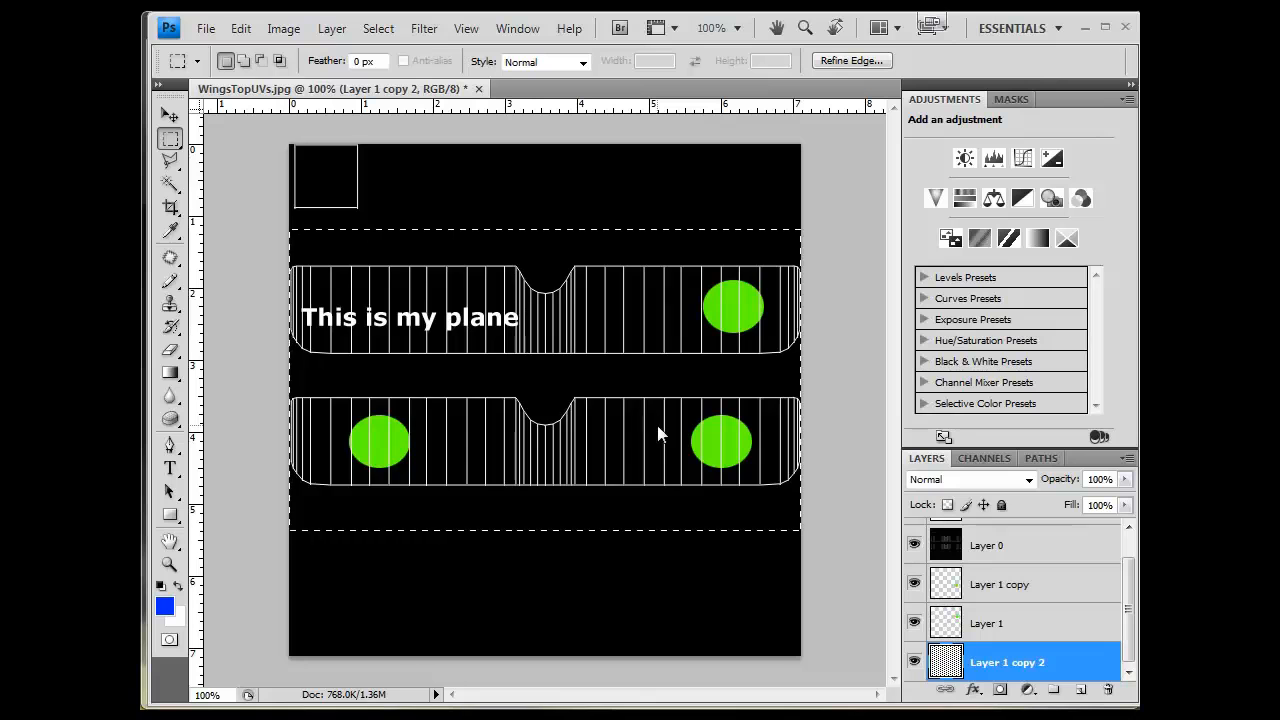
{"action": "key", "text": "alt+BackSpace"}
{"action": "key", "text": "ctrl+d"}
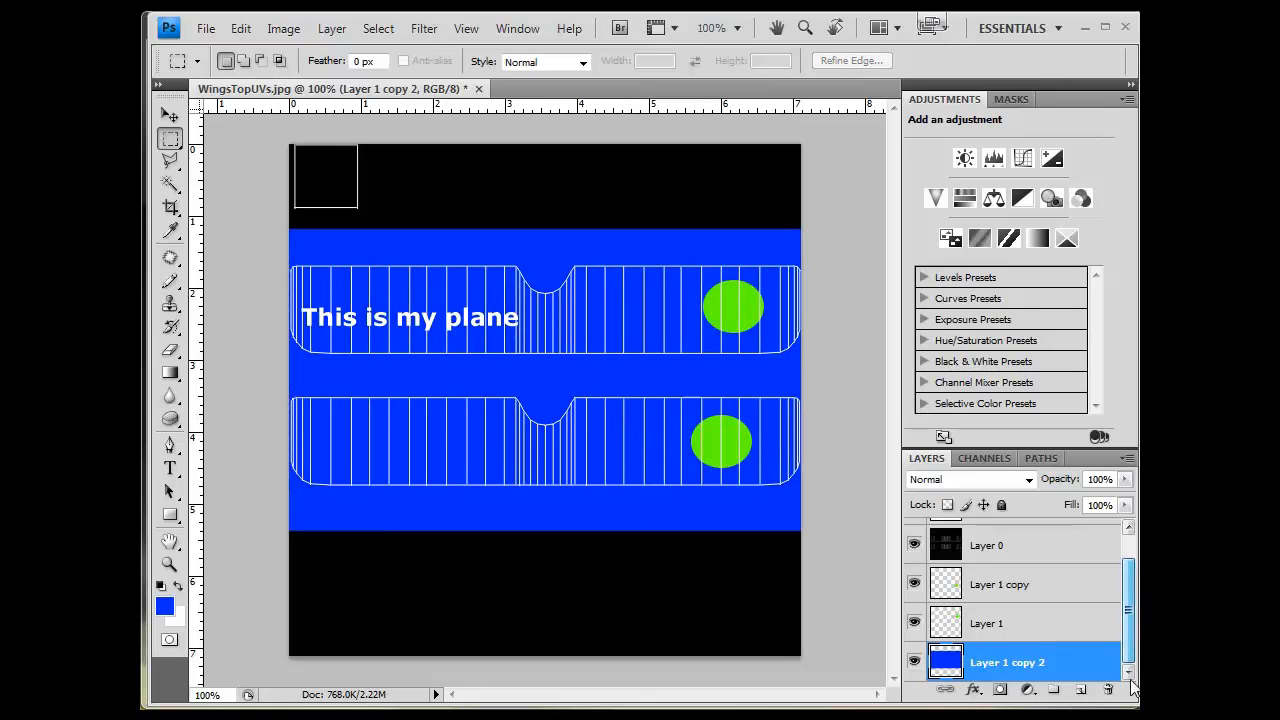
- Inspect the circle layers by toggling their visibility and selecting them in turn
{"action": "left_click", "coordinate": [1010, 626]}
{"action": "left_click", "coordinate": [914, 622]}
{"action": "left_click", "coordinate": [914, 622]}
{"action": "left_click", "coordinate": [914, 584]}
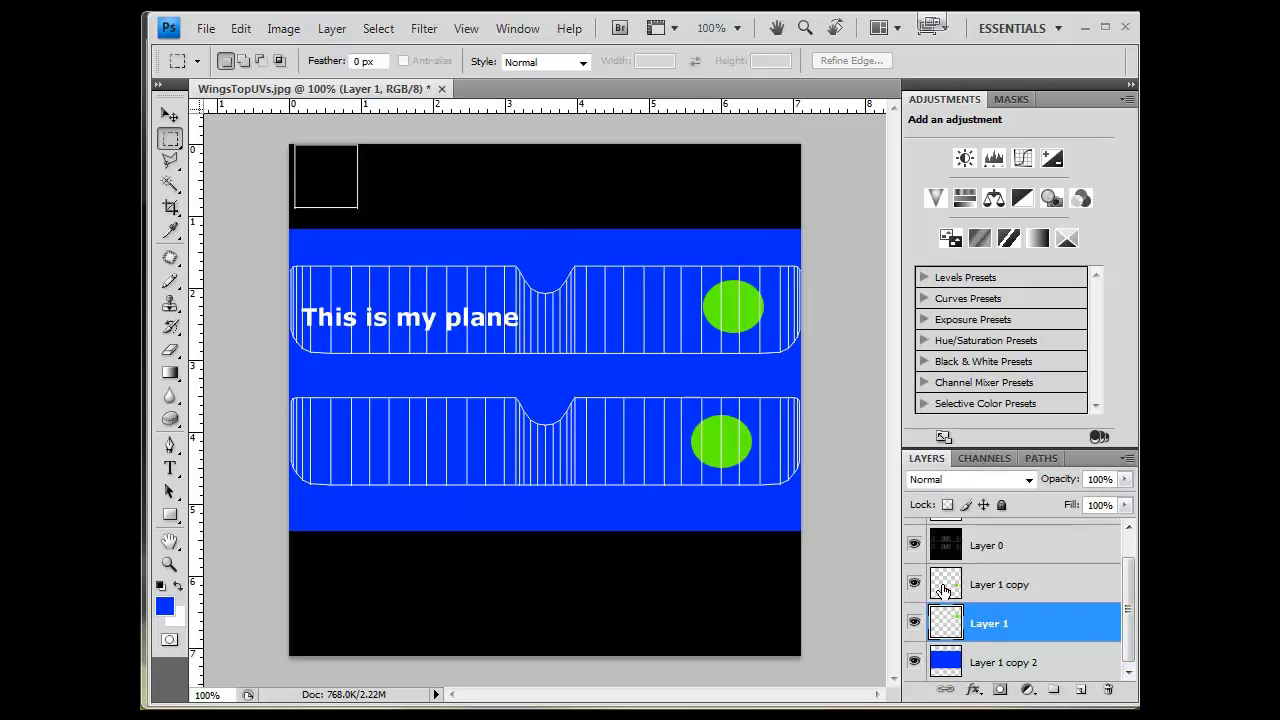
{"action": "left_click", "coordinate": [990, 590]}
{"action": "left_click", "coordinate": [977, 663]}
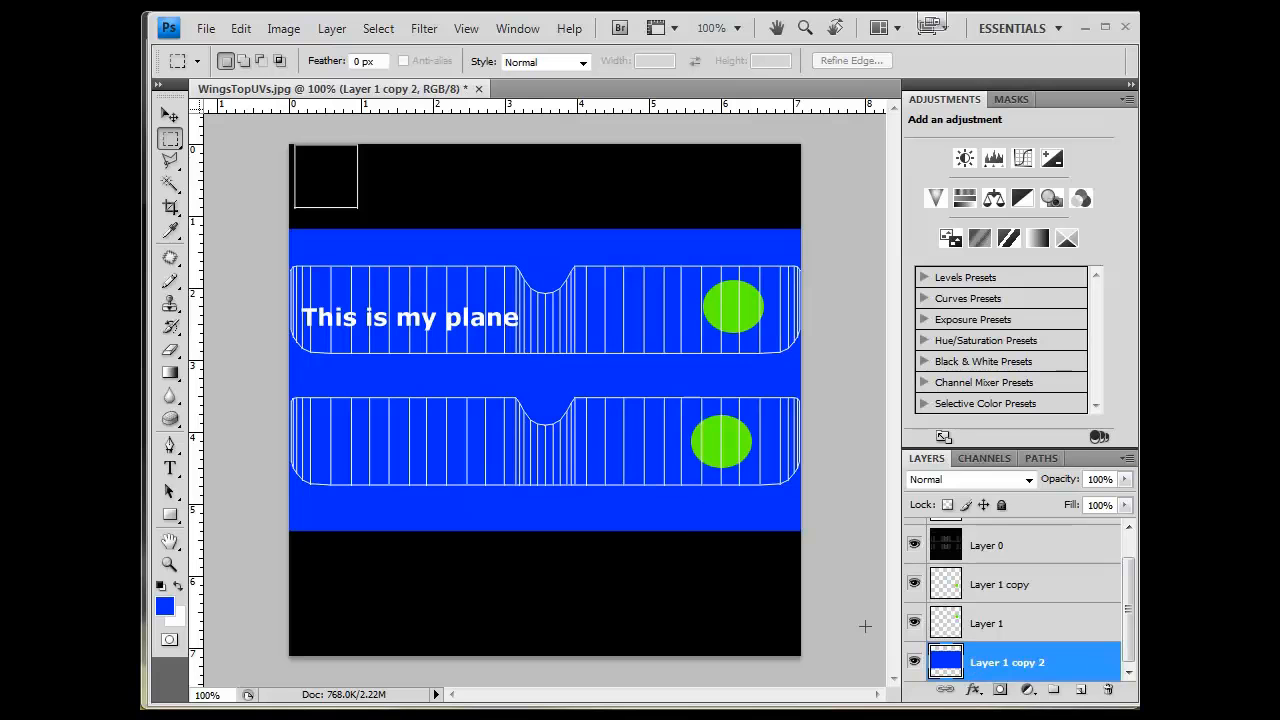
{"action": "left_click", "coordinate": [1080, 689]}
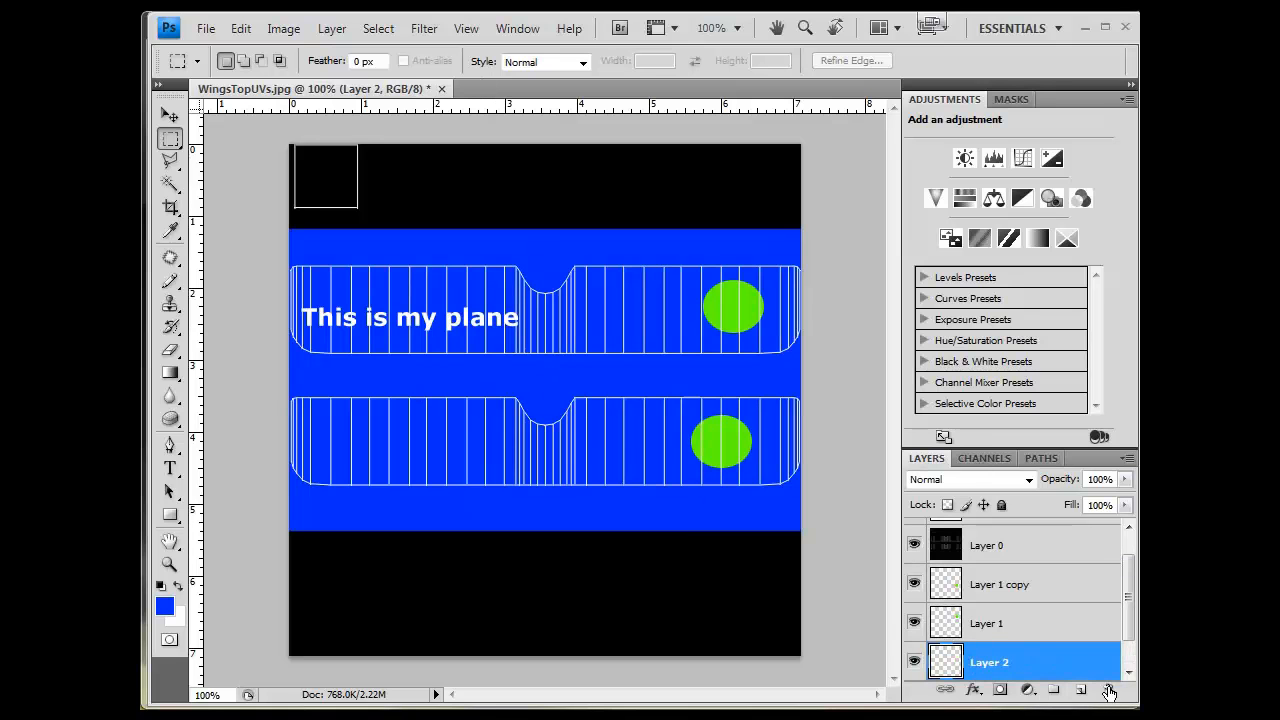
{"action": "double_click", "coordinate": [1077, 674]}
{"action": "left_click", "coordinate": [1094, 266]}
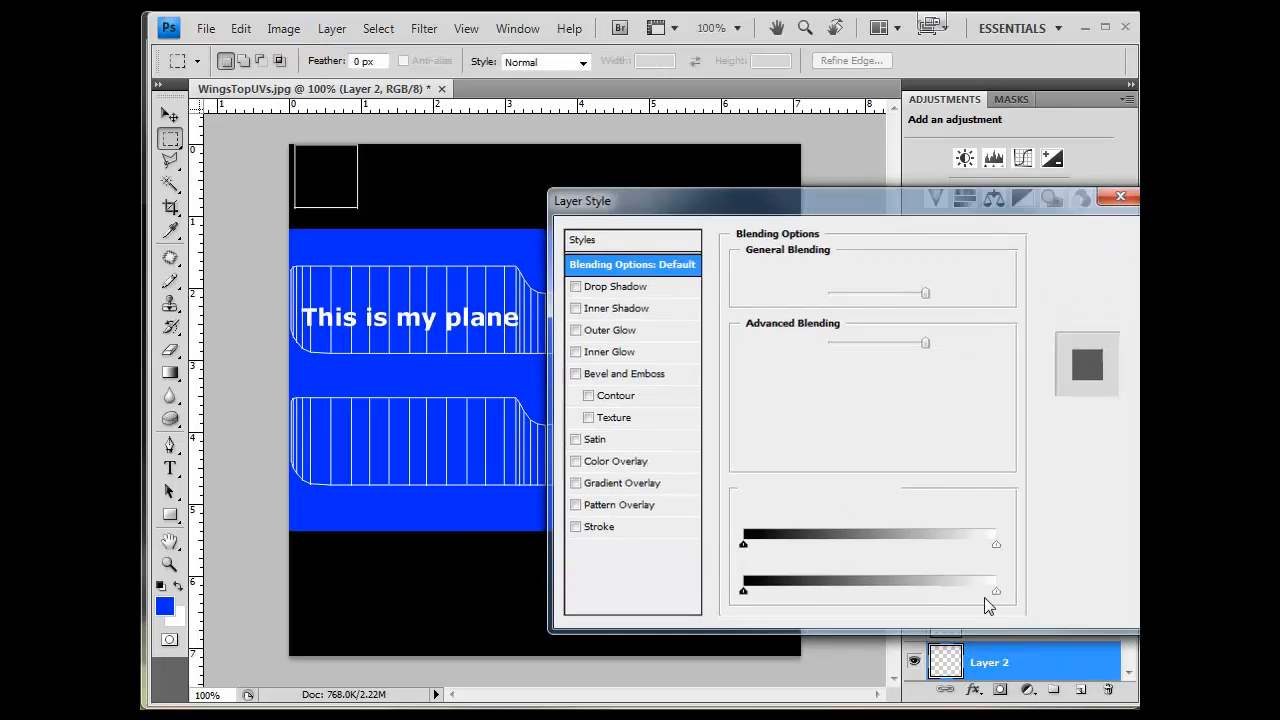
{"action": "left_click_drag", "start_coordinate": [1015, 657], "coordinate": [1108, 690]}
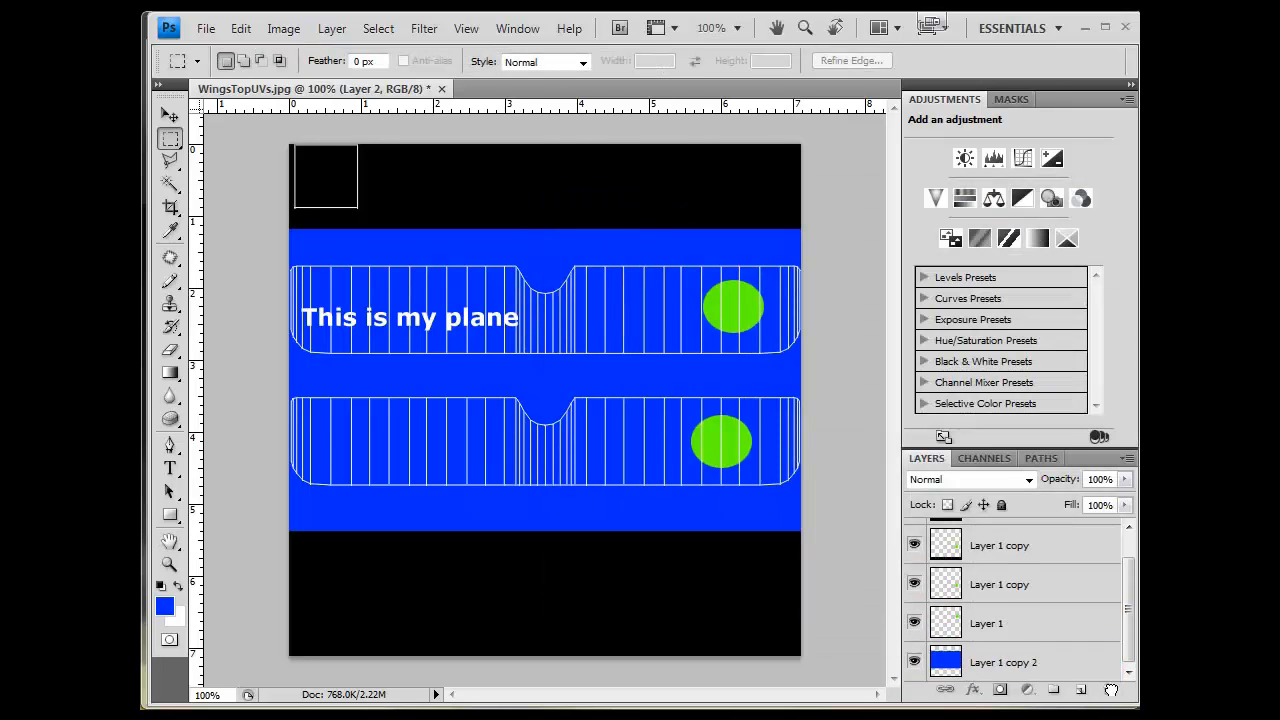
- Duplicate the original circle layer and move the copy onto the bottom wing's left end
{"action": "left_click", "coordinate": [1000, 622]}
{"action": "key", "text": "ctrl+j"}
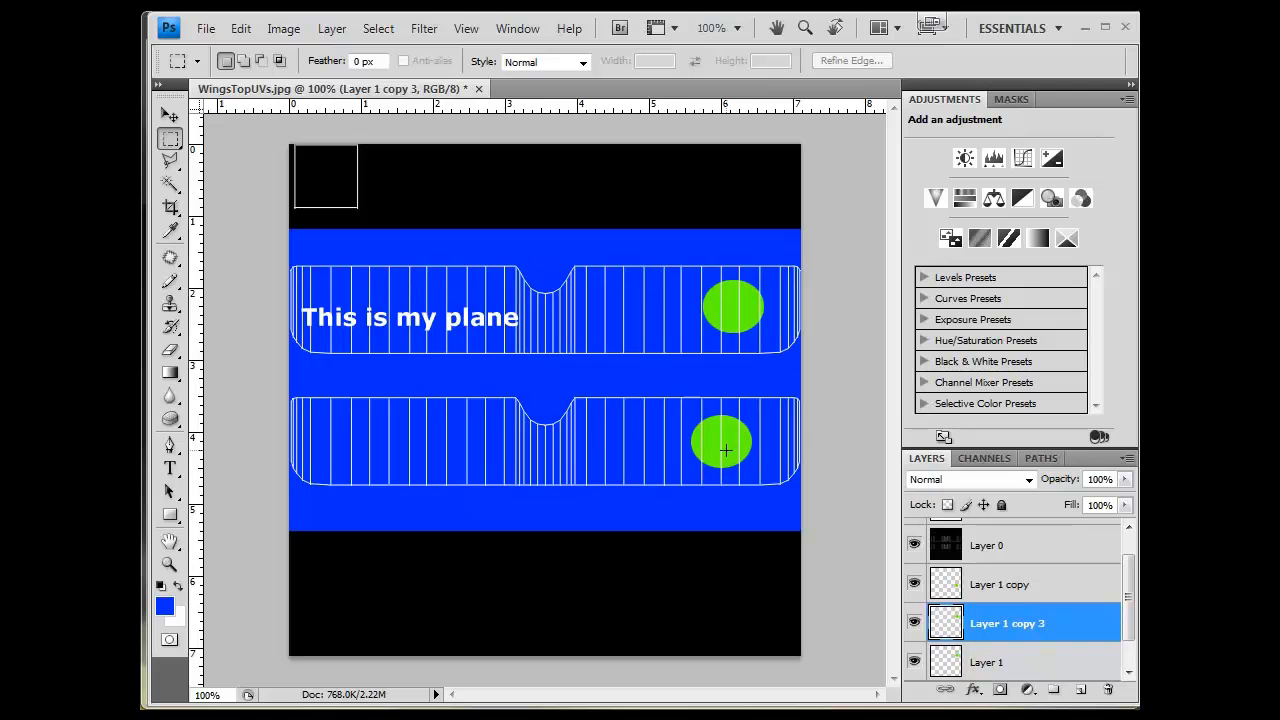
{"action": "key", "text": "v"}
{"action": "left_click_drag", "start_coordinate": [531, 437], "coordinate": [376, 581]}
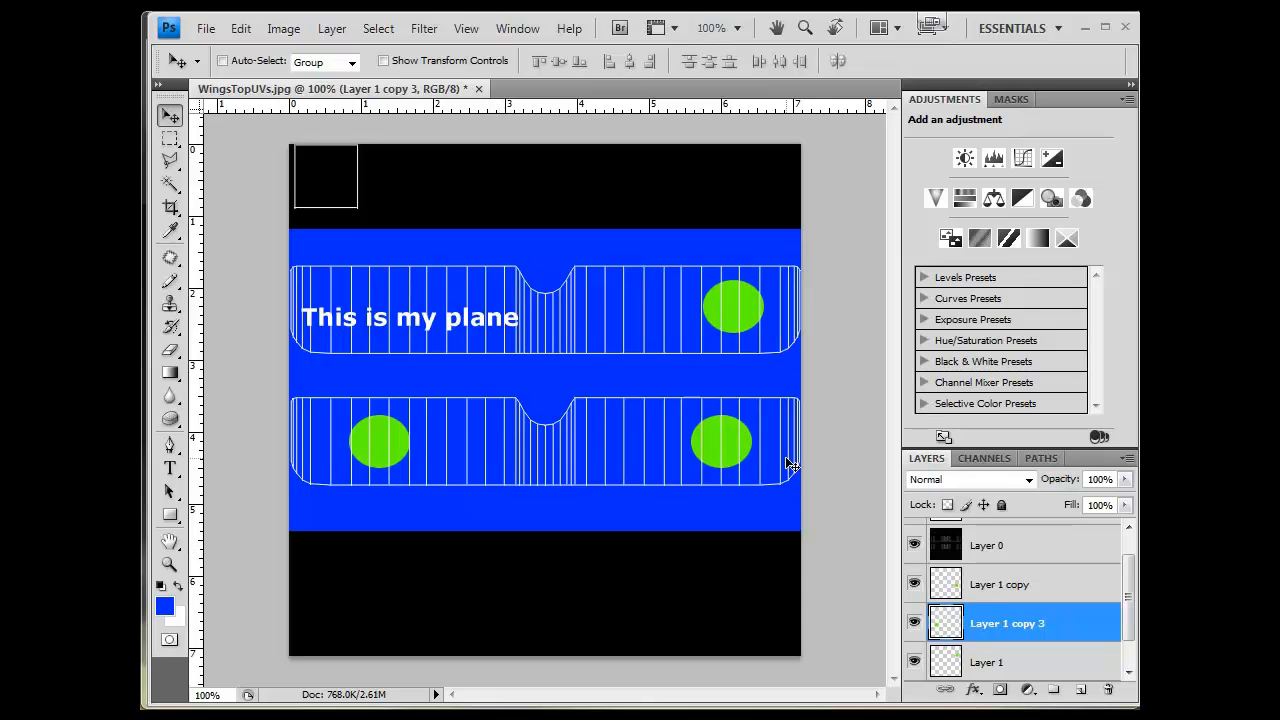
- Duplicate the blue band layer and shift the copy up-left so blue also fills the top-left square
{"action": "scroll", "coordinate": [980, 588], "scroll_direction": "up", "scroll_amount": 1}
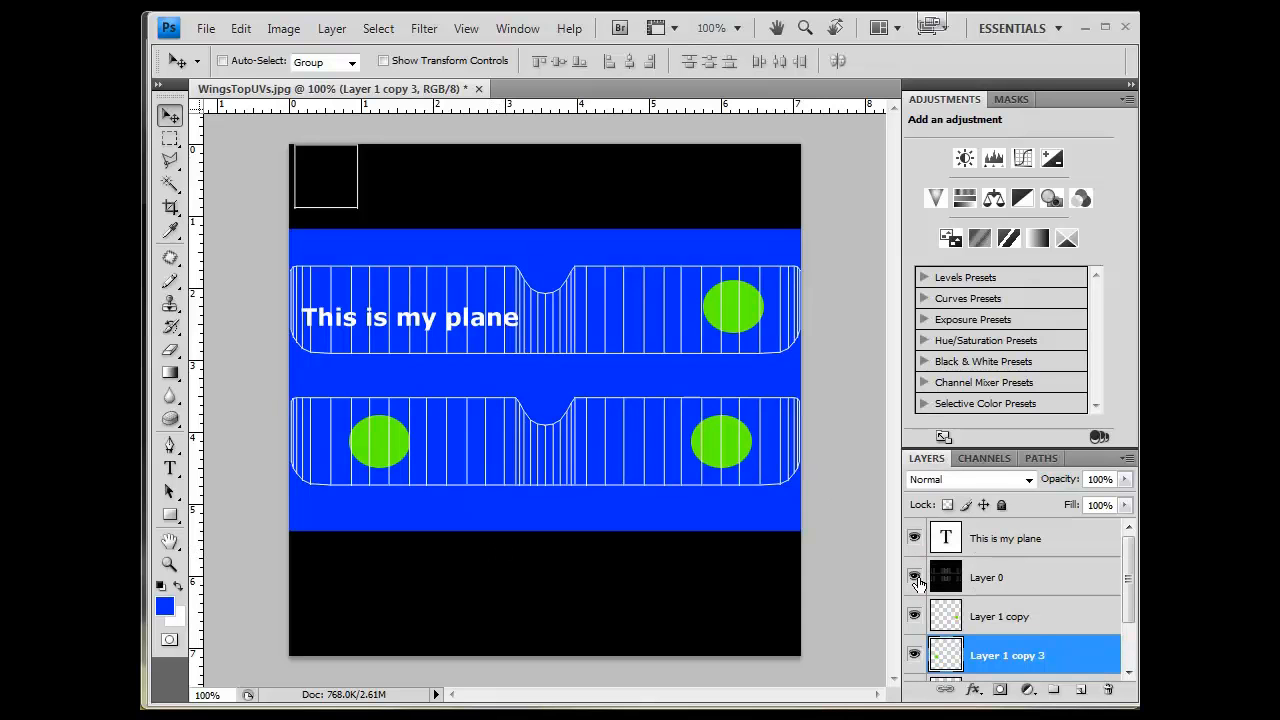
{"action": "left_click", "coordinate": [915, 578]}
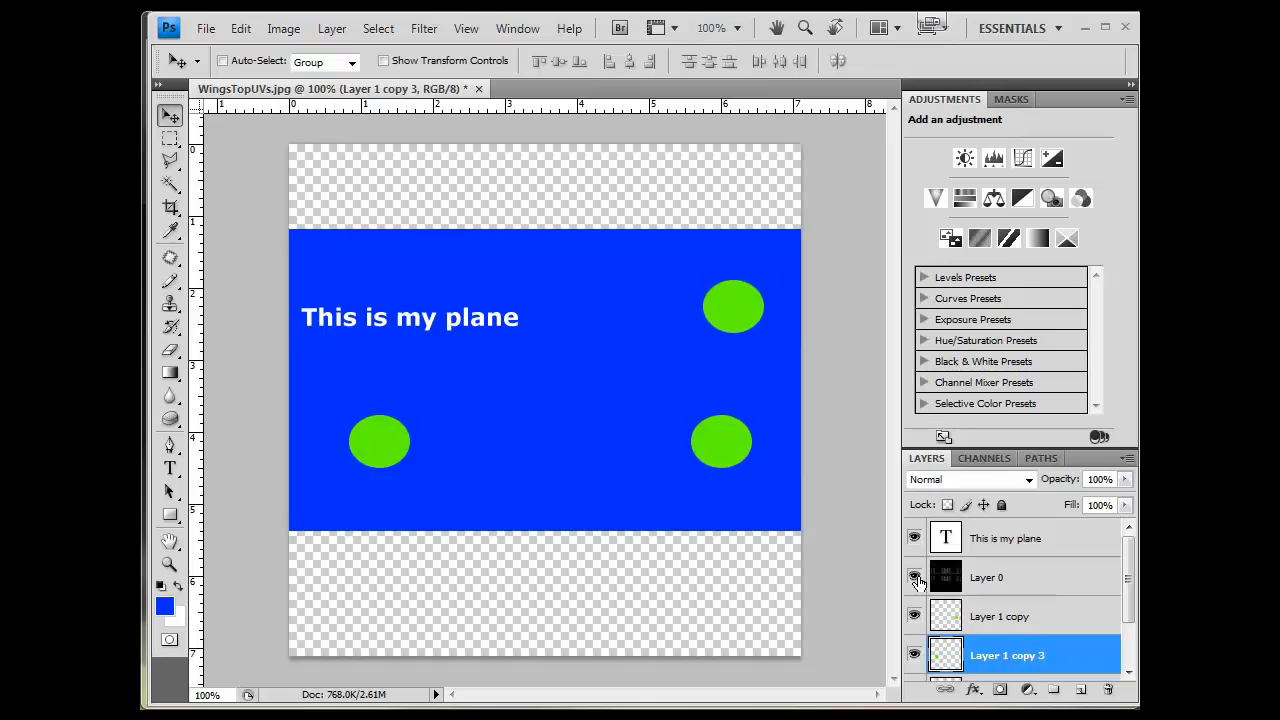
{"action": "left_click", "coordinate": [915, 578]}
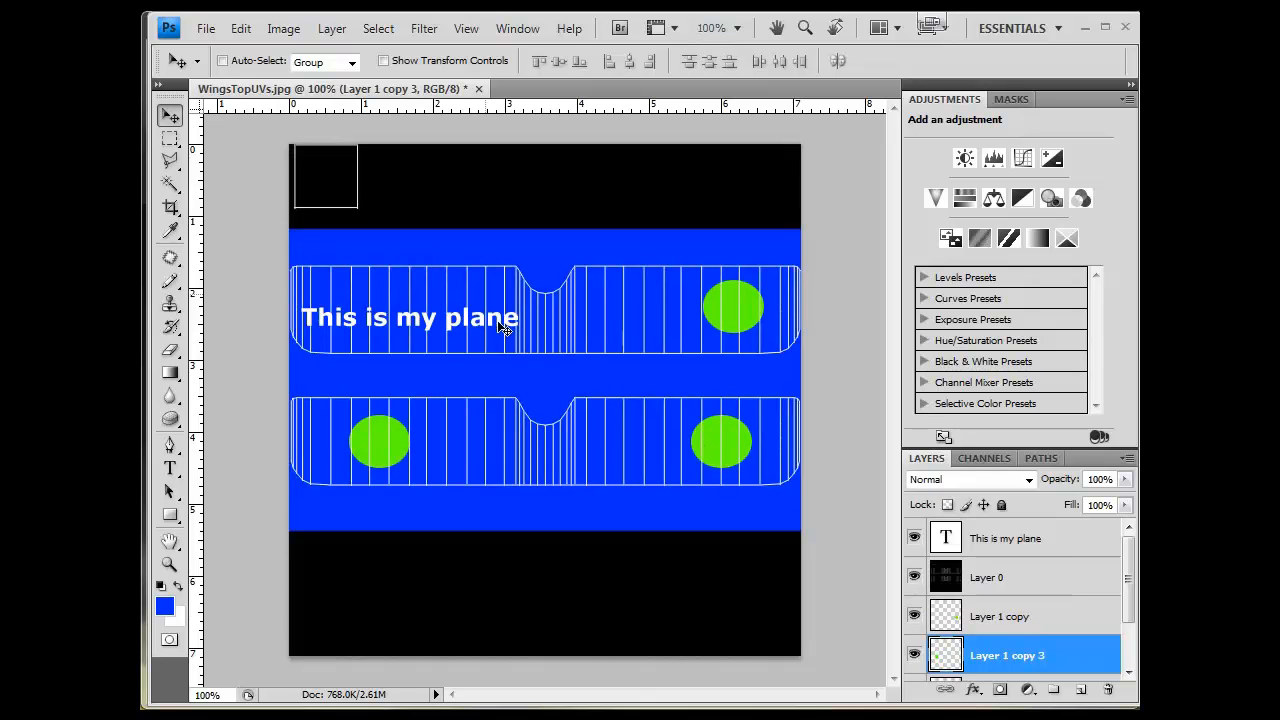
{"action": "scroll", "coordinate": [1028, 617], "scroll_direction": "down", "scroll_amount": 2}
{"action": "left_click", "coordinate": [1000, 662]}
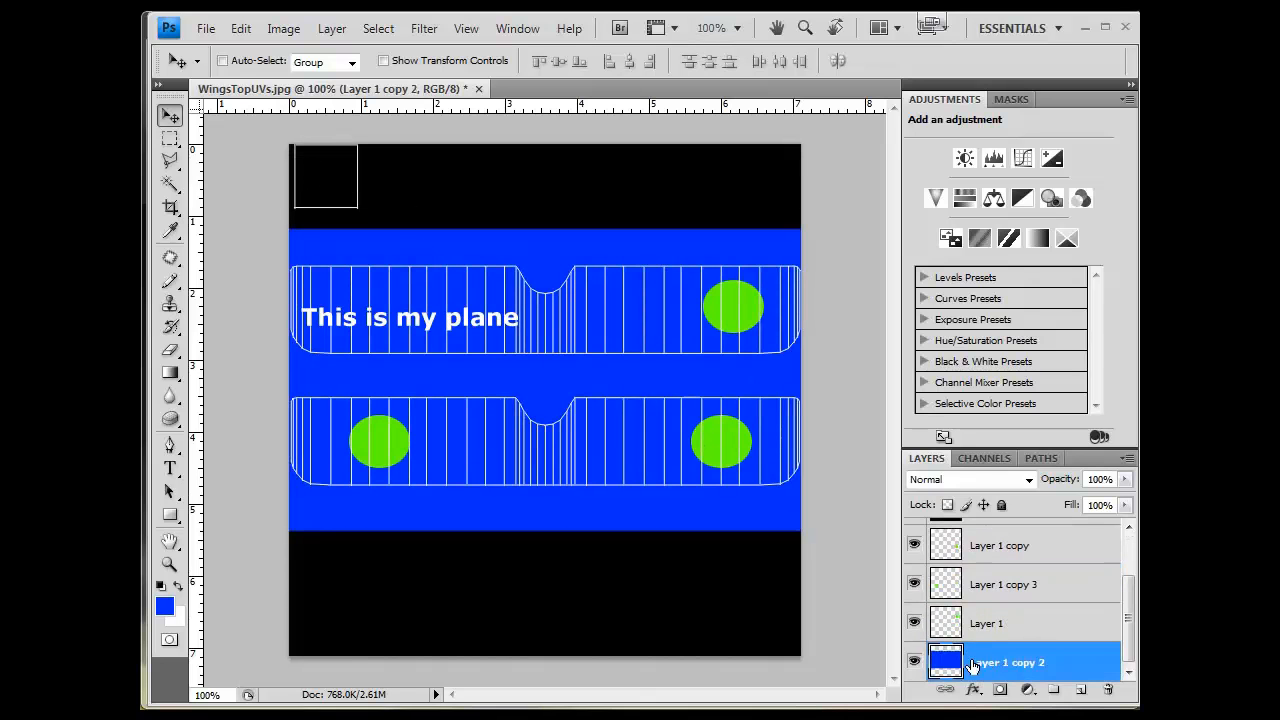
{"action": "left_click_drag", "start_coordinate": [1083, 692], "coordinate": [1083, 692]}
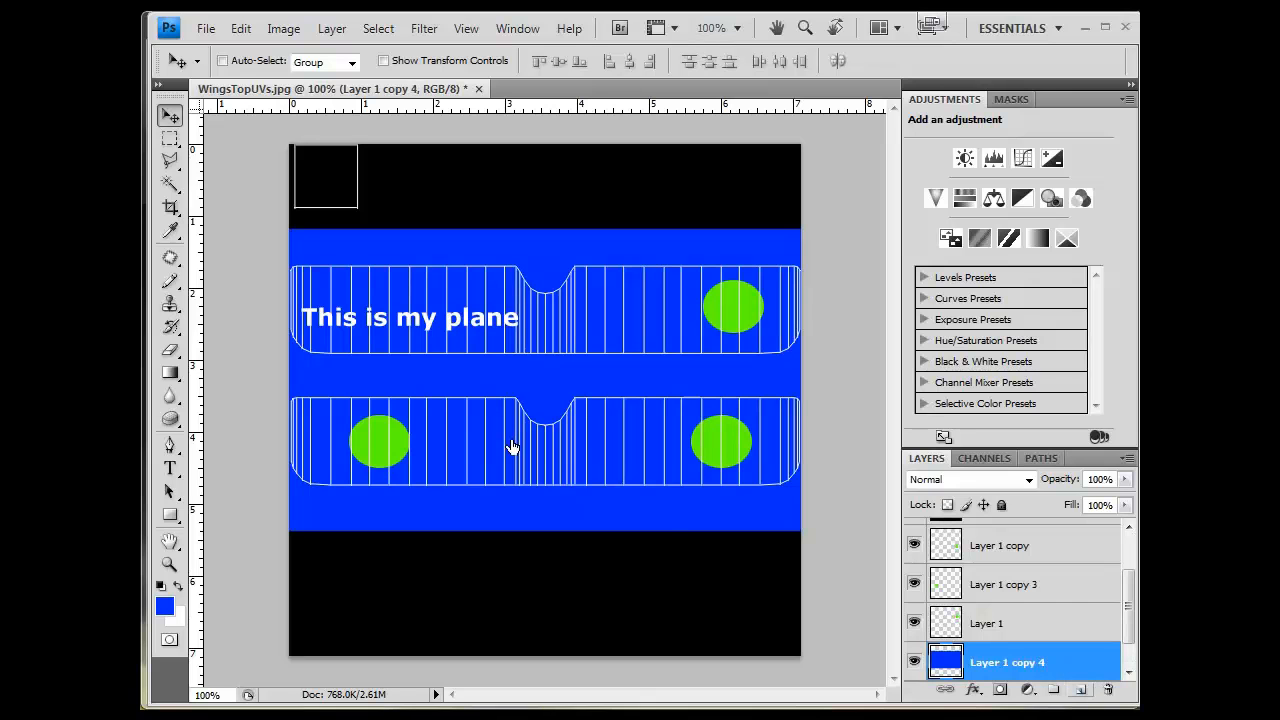
{"action": "left_click_drag", "start_coordinate": [510, 303], "coordinate": [314, 189]}
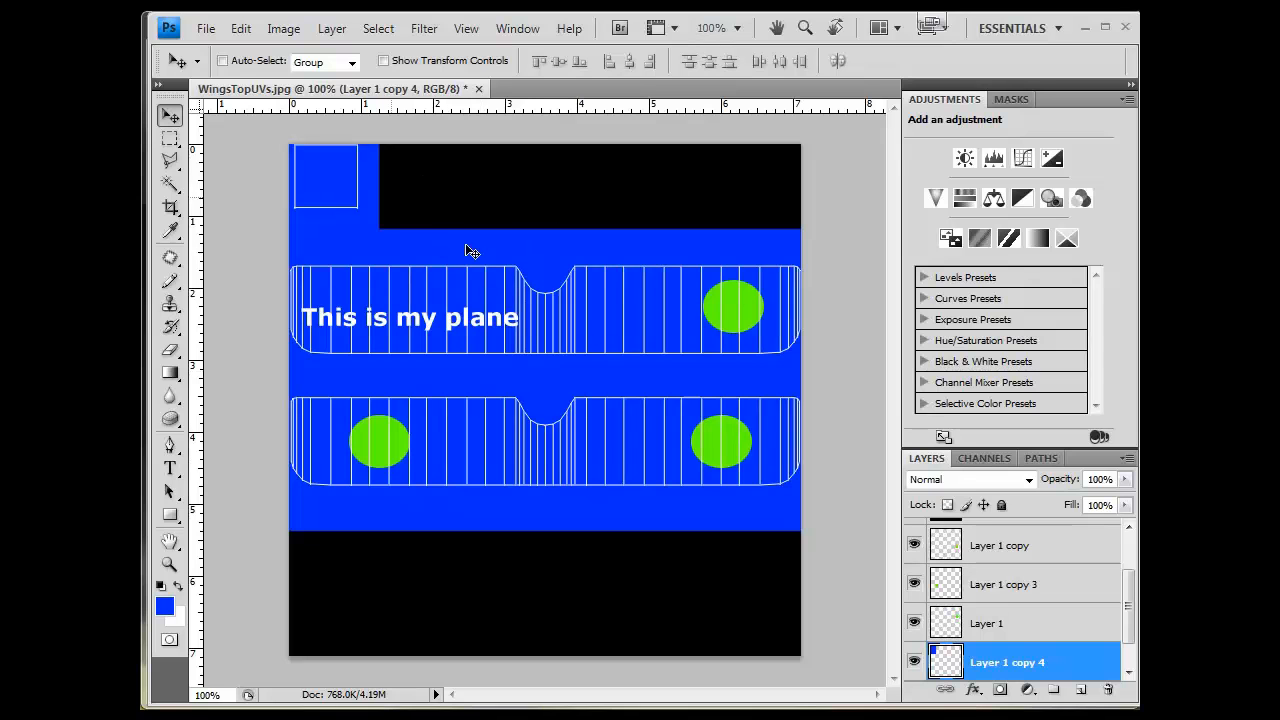
- Hide the UV wireframe layer and save the image as a JPEG copy named WingsTopTexture.jpg at quality 12
{"action": "scroll", "coordinate": [993, 545], "scroll_direction": "up", "scroll_amount": 2}
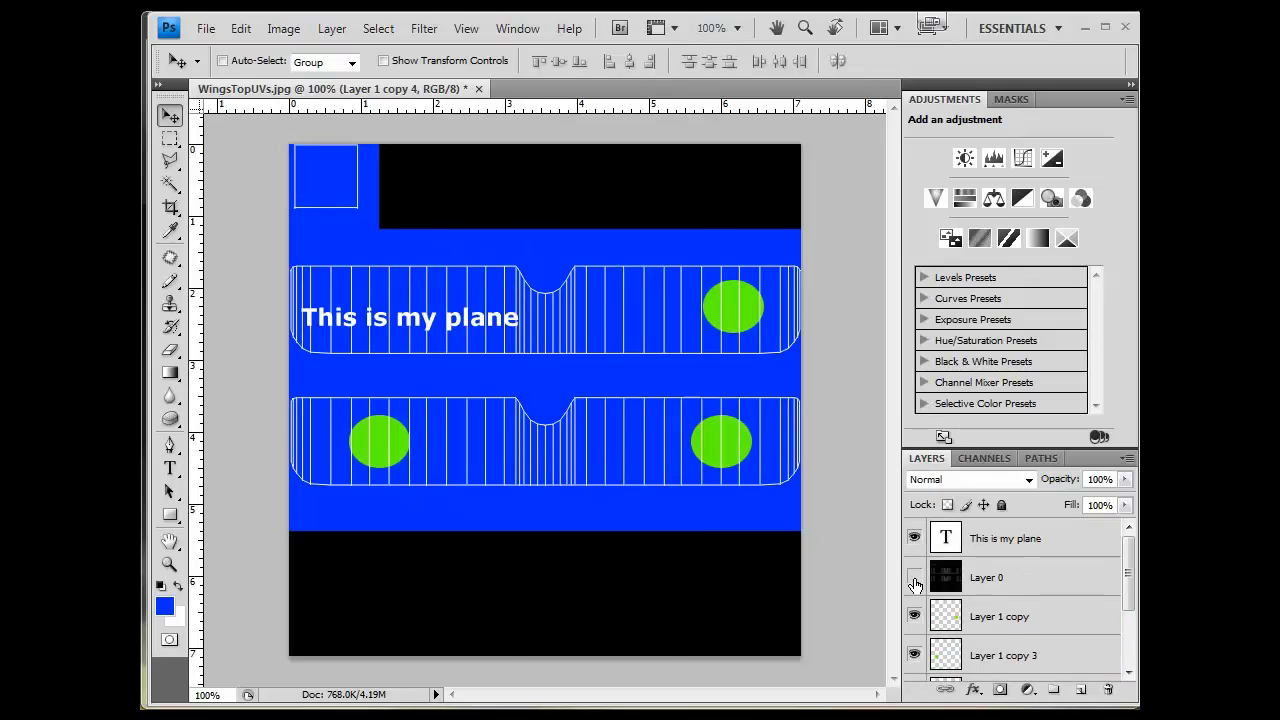
{"action": "left_click", "coordinate": [914, 578]}
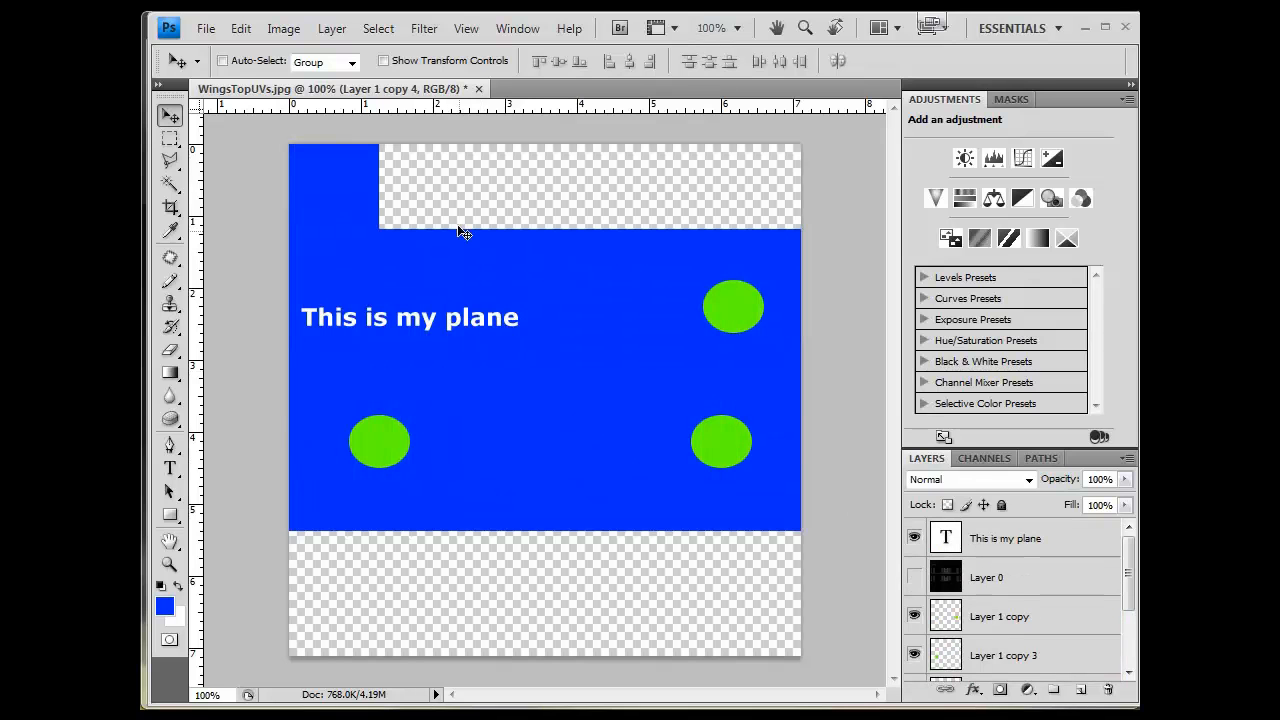
{"action": "left_click", "coordinate": [206, 28]}
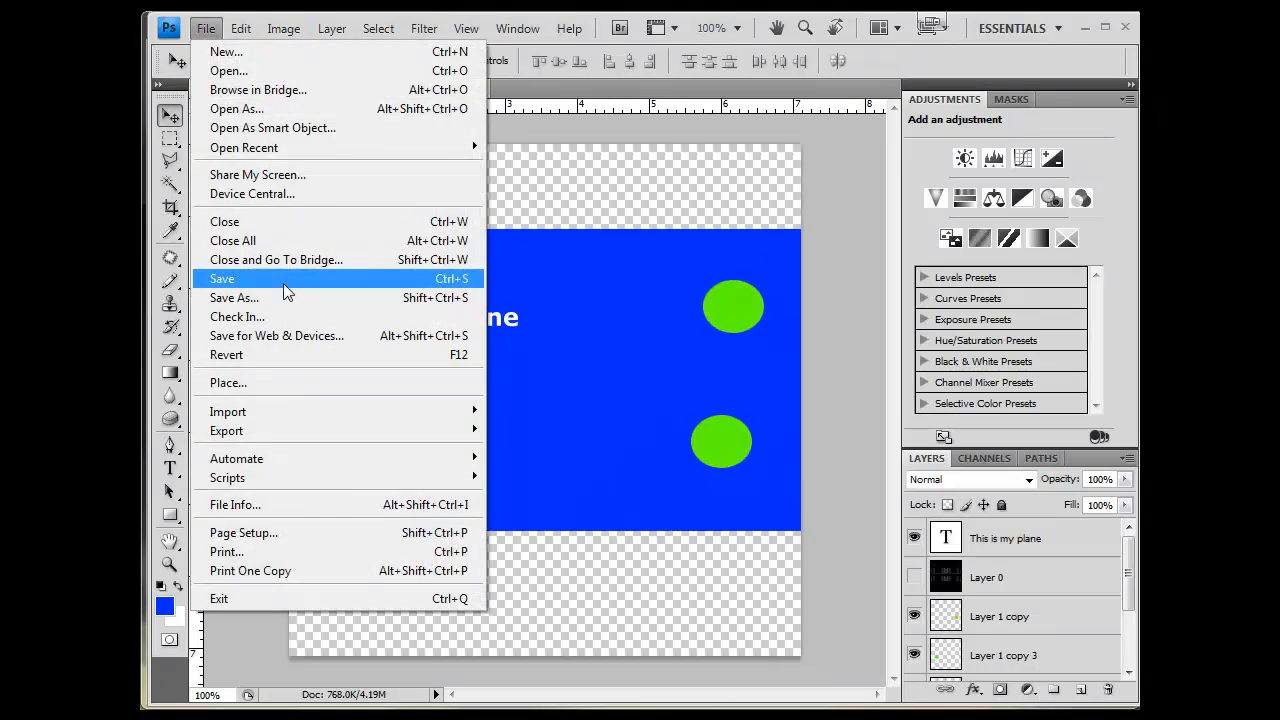
{"action": "left_click", "coordinate": [230, 278]}
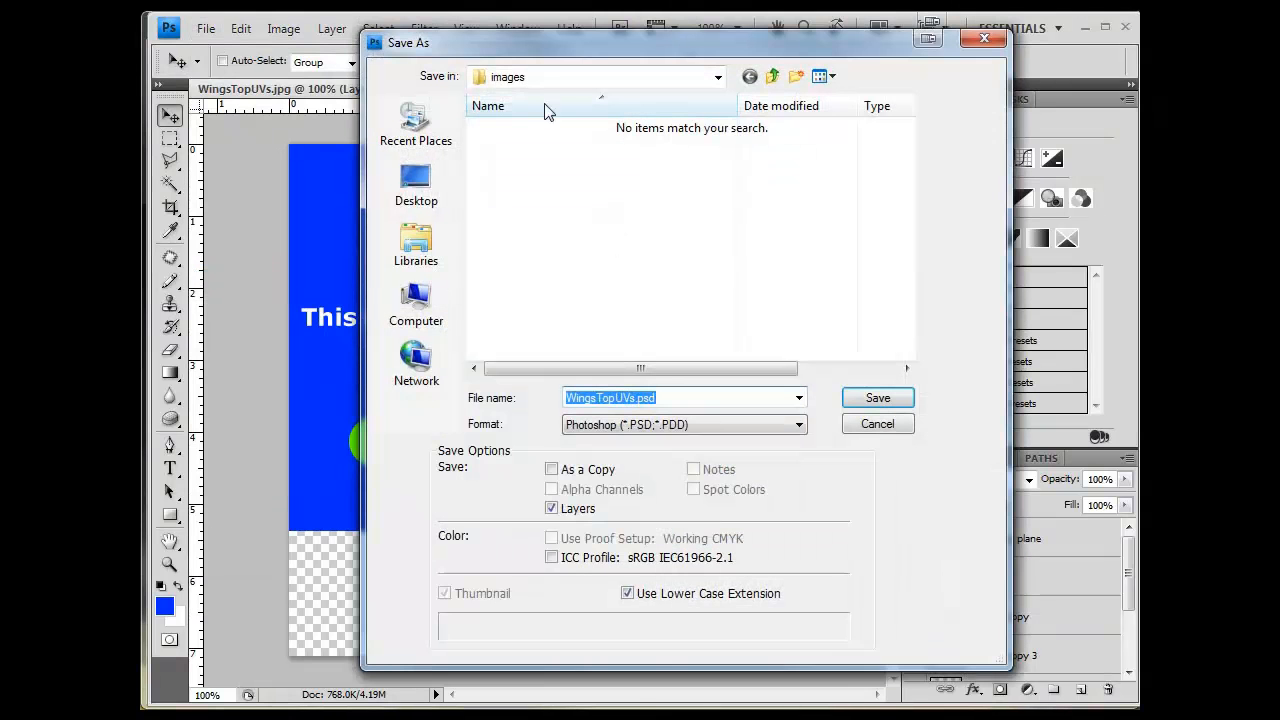
{"action": "left_click", "coordinate": [662, 426]}
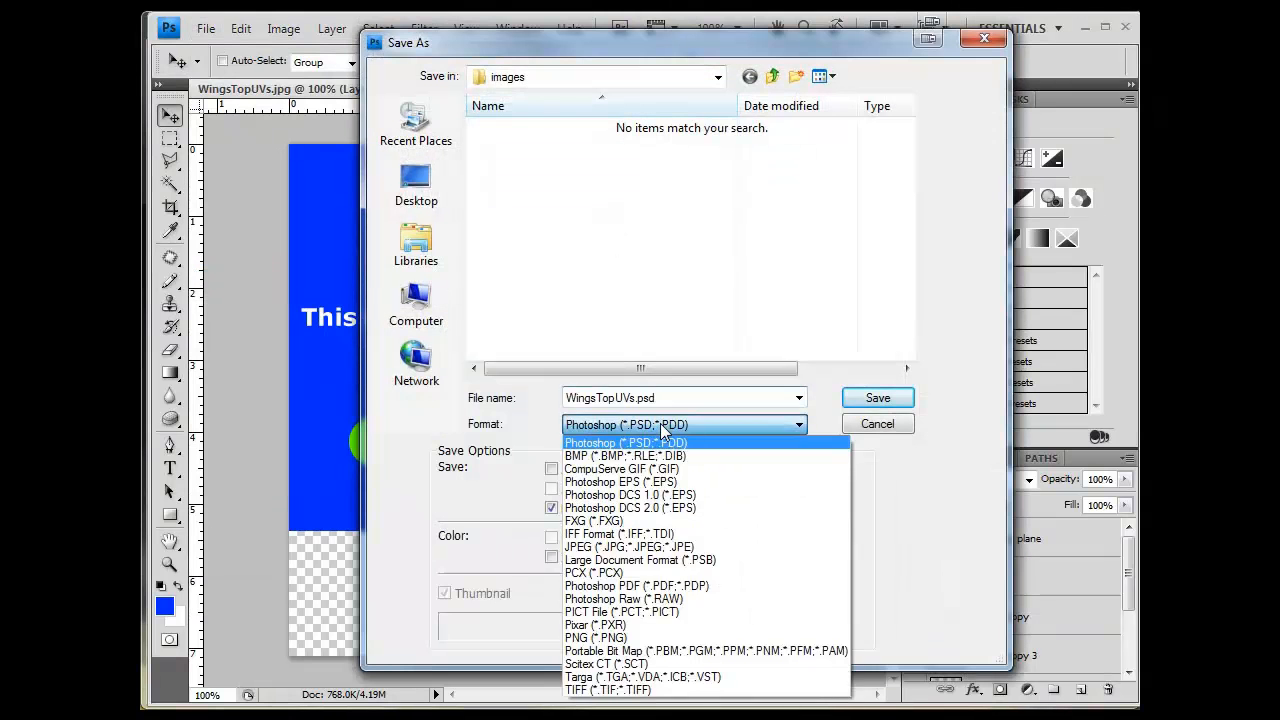
{"action": "left_click", "coordinate": [657, 547]}
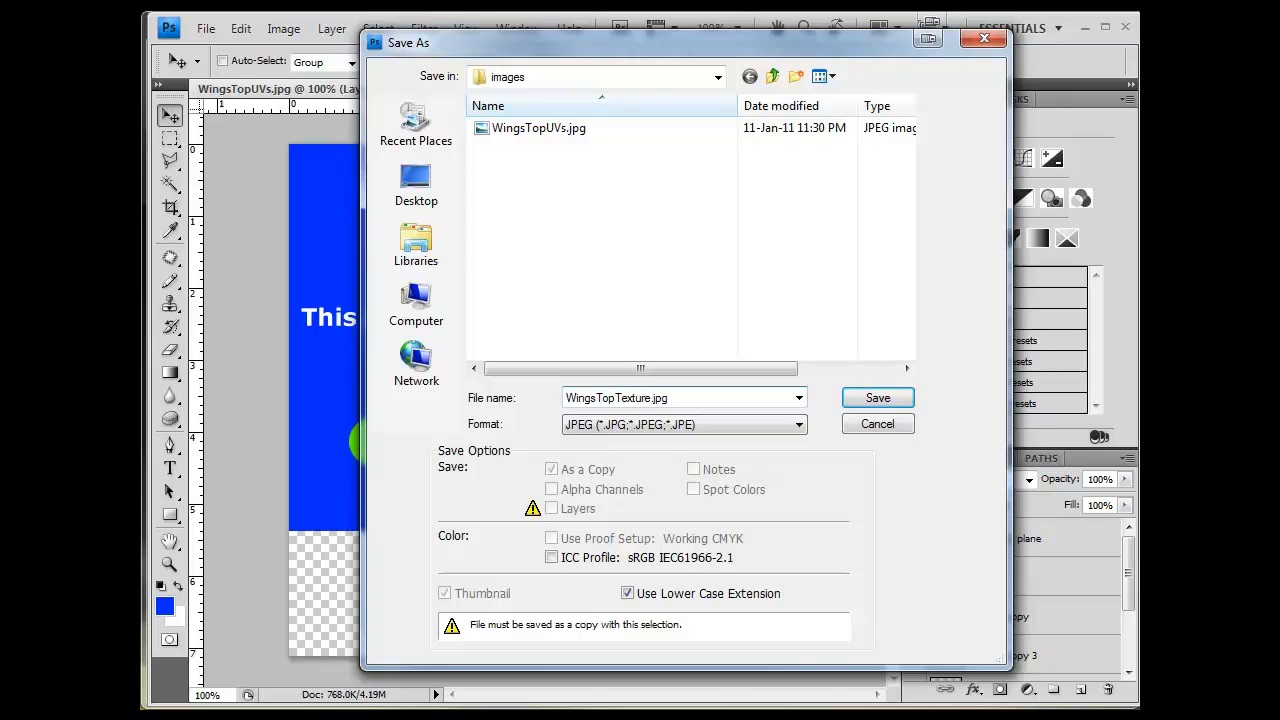
{"action": "key", "text": "Return"}
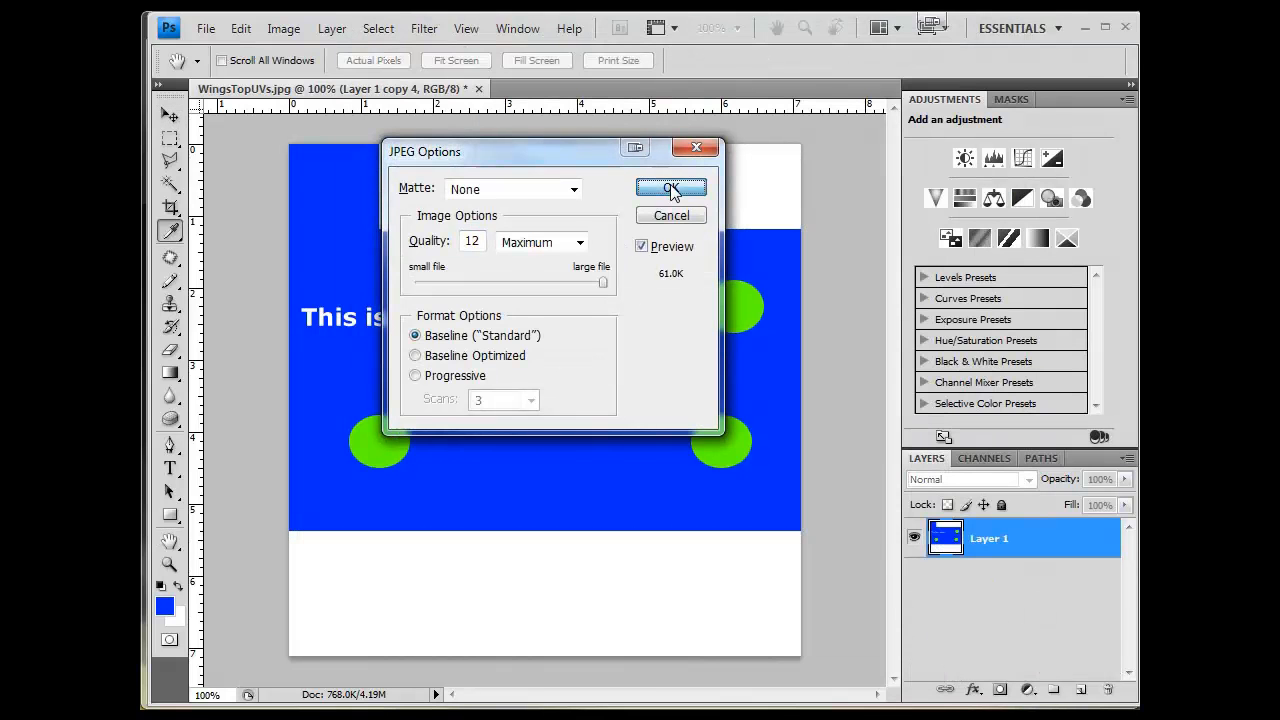
{"action": "left_click", "coordinate": [670, 189]}
- Switch to Maya and close the UV Texture Editor
{"action": "key", "text": "alt+Tab"}
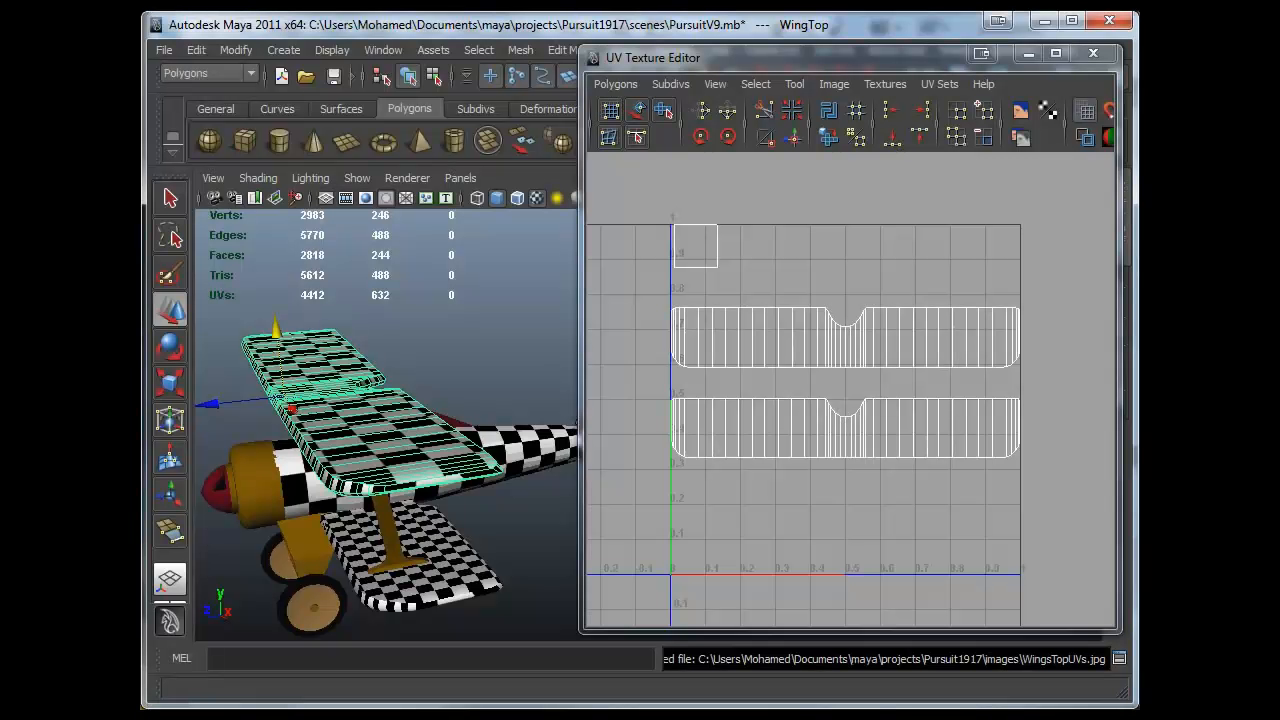
{"action": "left_click", "coordinate": [1027, 55]}
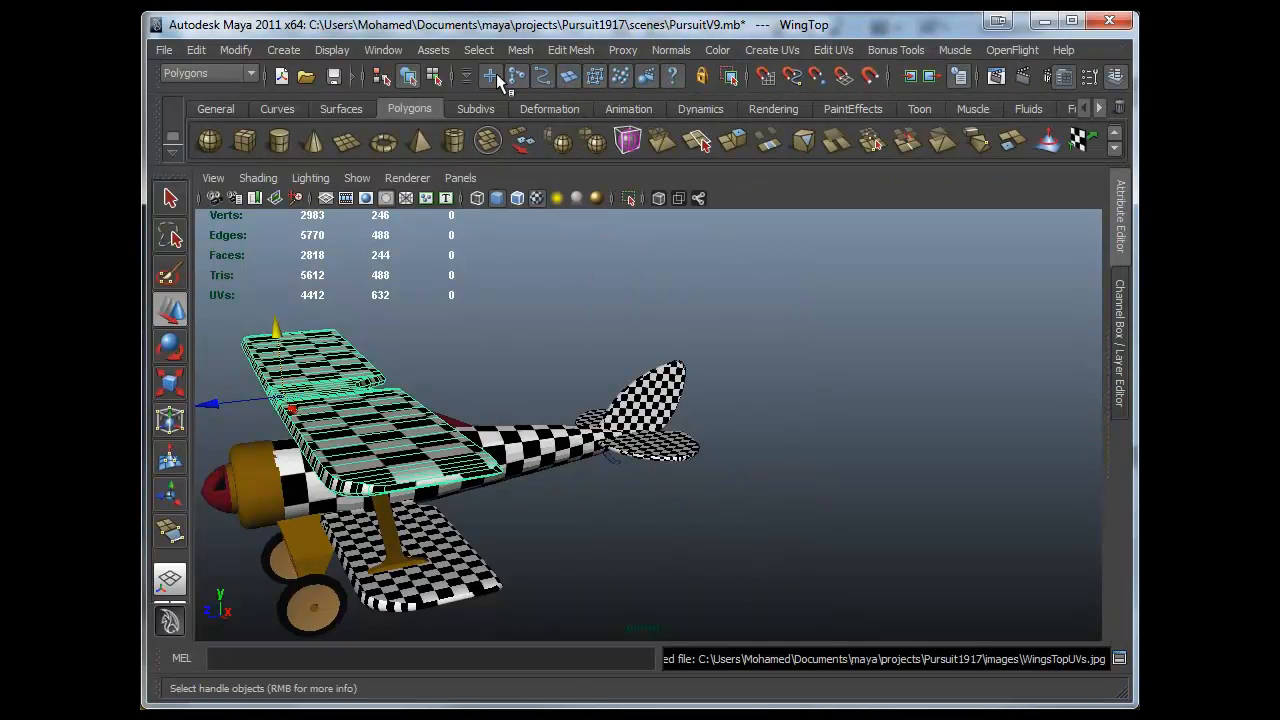
- Open the Hypershade from the rendering editors
{"action": "left_click", "coordinate": [557, 43]}
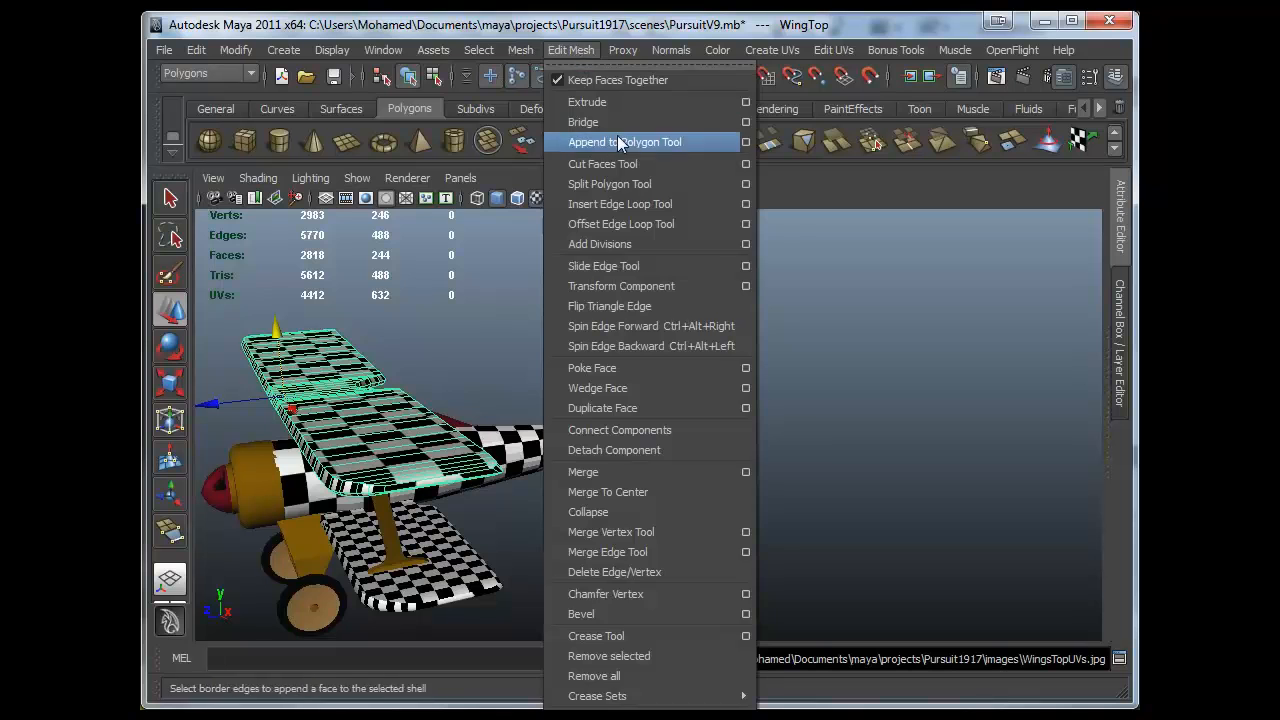
{"action": "left_click", "coordinate": [355, 41]}
{"action": "left_click", "coordinate": [383, 50]}
{"action": "mouse_move", "coordinate": [465, 102]}
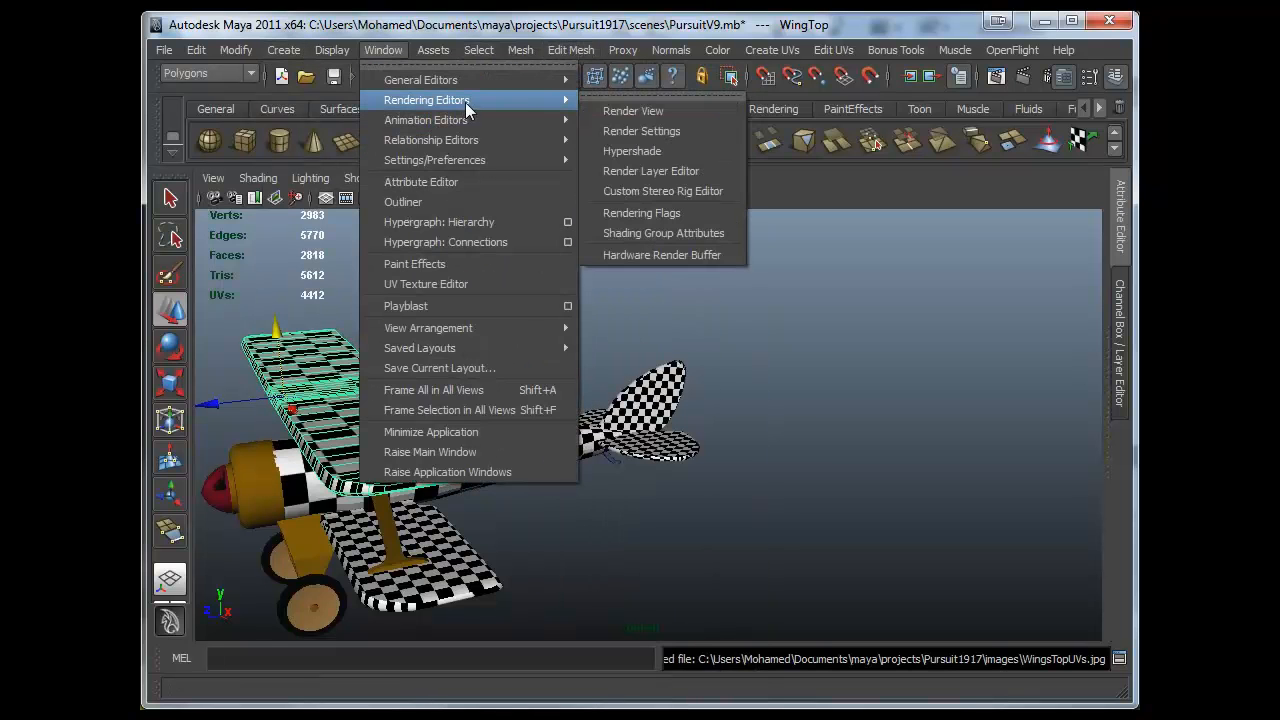
{"action": "left_click", "coordinate": [677, 133]}
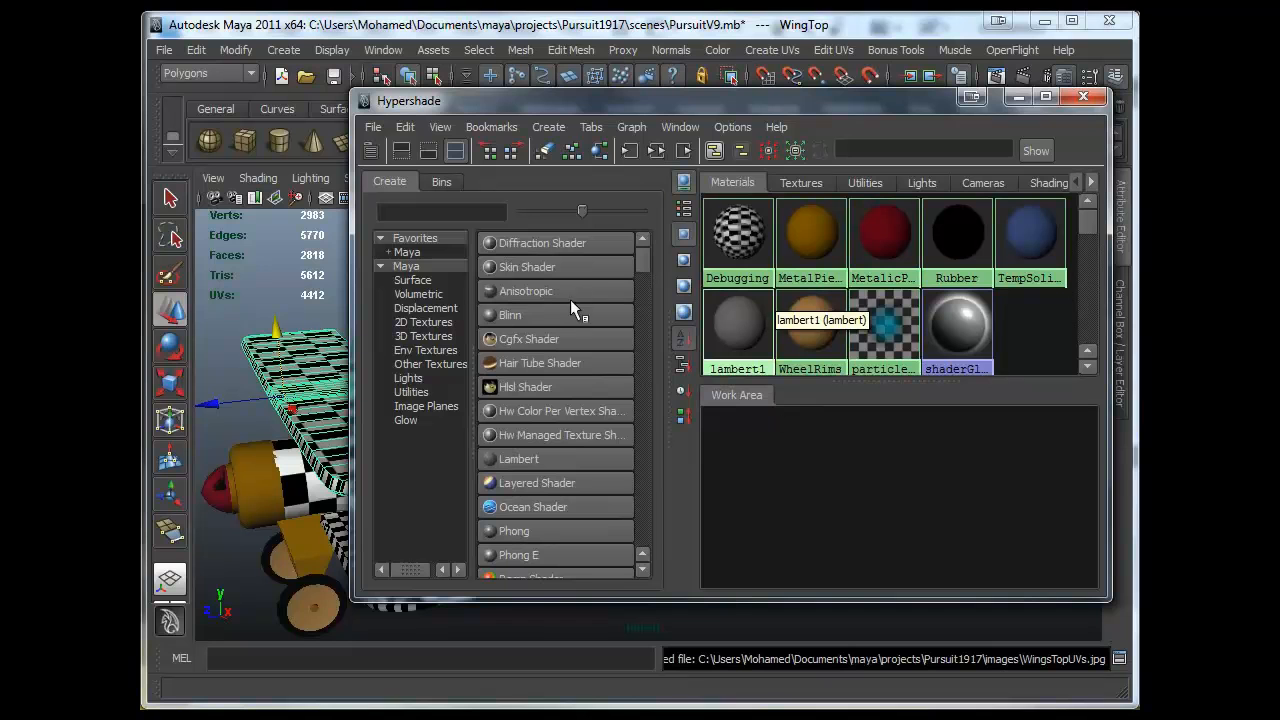
- Create a new Lambert material and rename it WingsTopTextures
{"action": "left_click", "coordinate": [812, 436]}
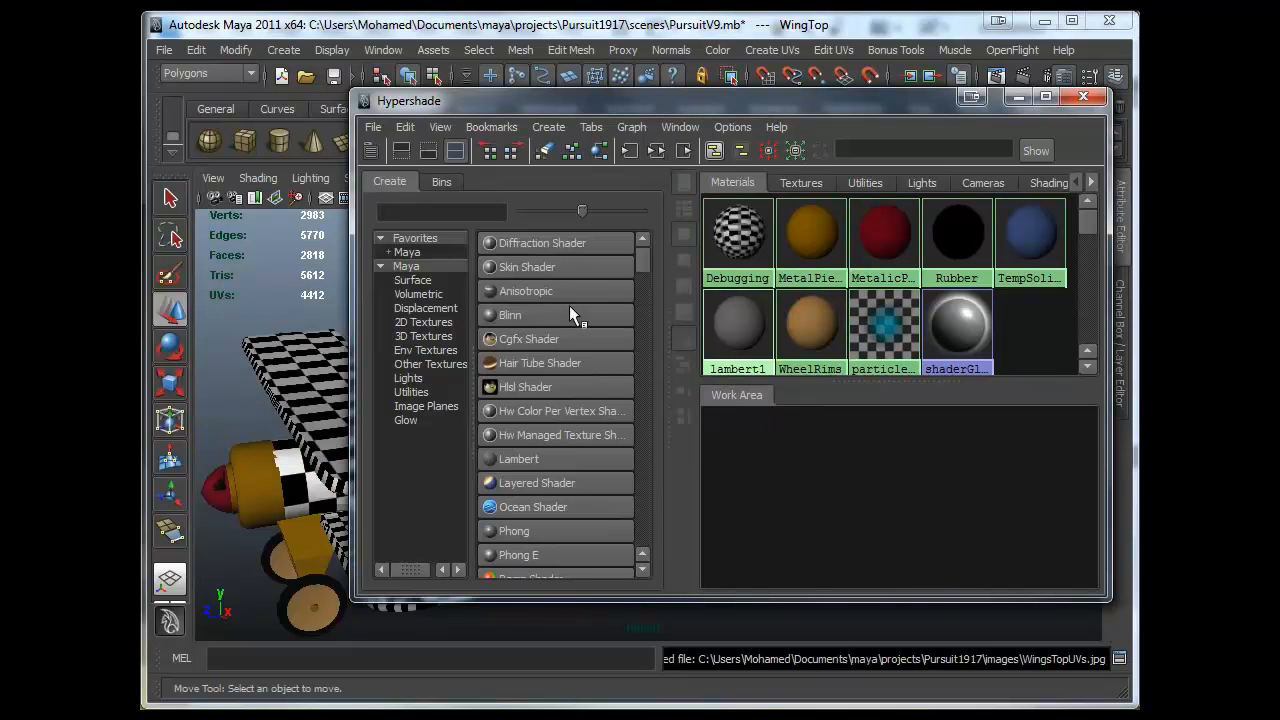
{"action": "left_click", "coordinate": [530, 459]}
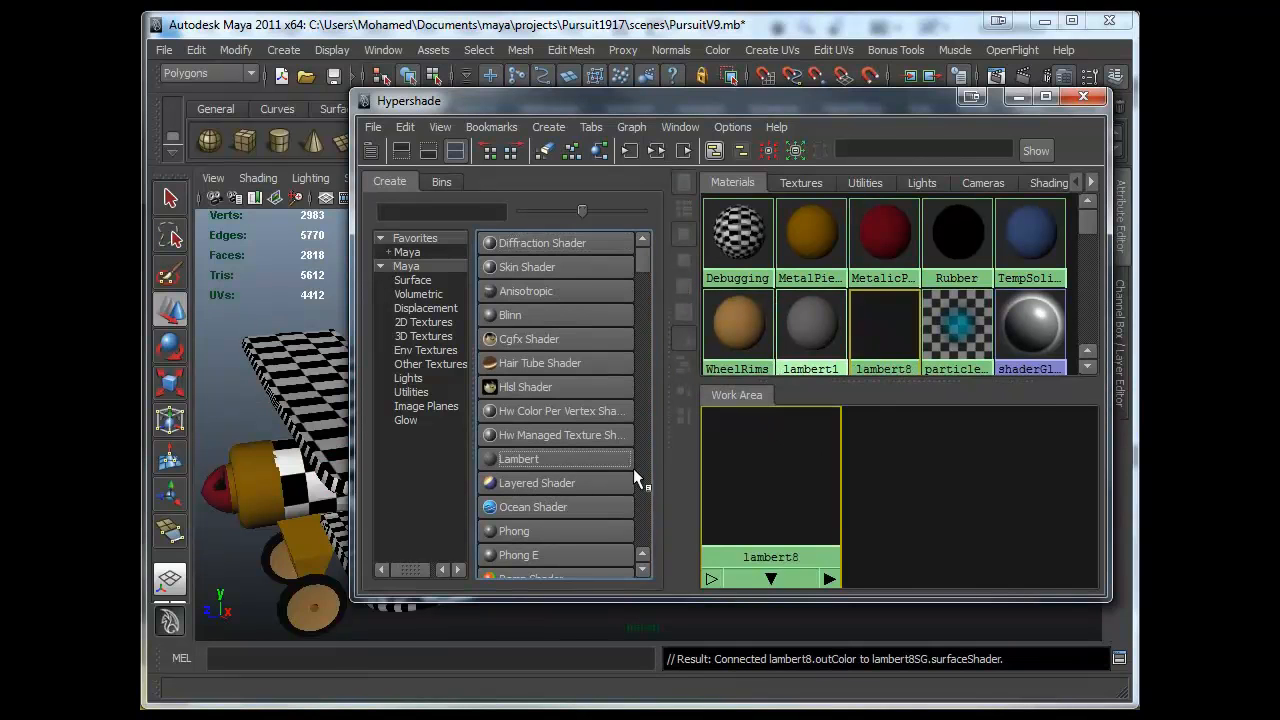
{"action": "left_click_drag", "start_coordinate": [760, 482], "coordinate": [930, 490]}
{"action": "right_click_drag", "start_coordinate": [941, 497], "coordinate": [880, 672]}
{"action": "type", "text": "WingsTop"}
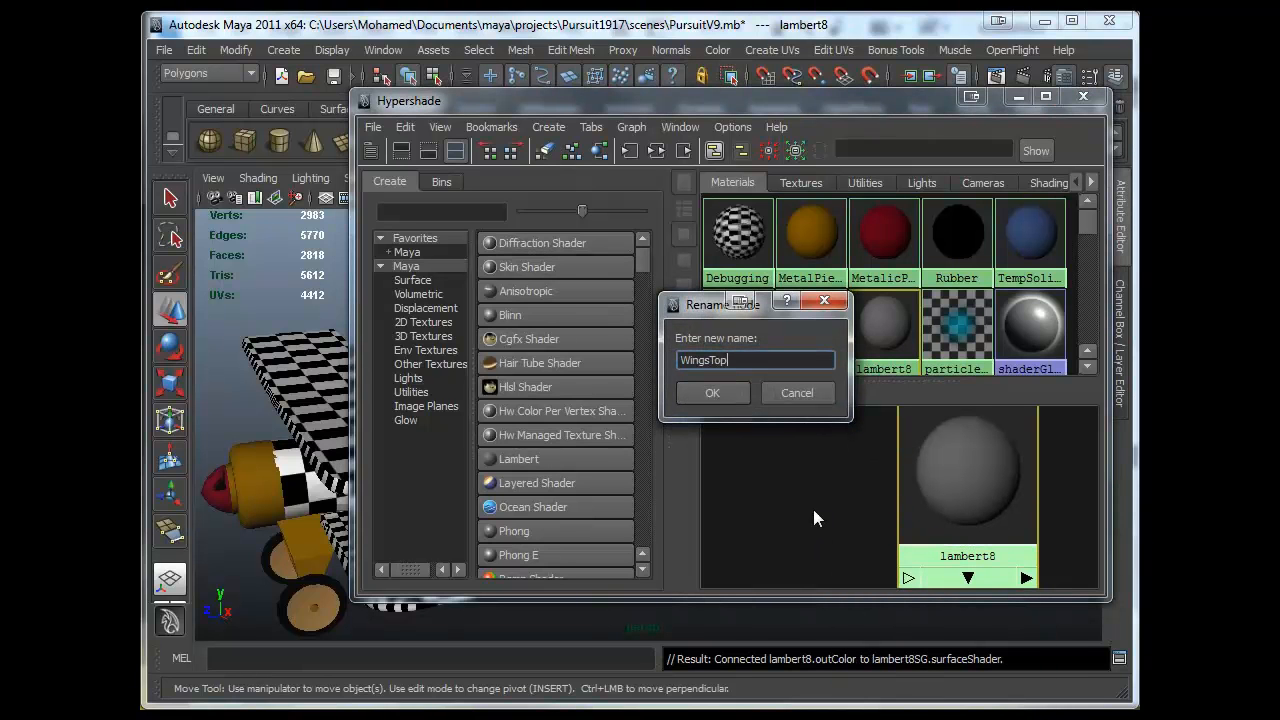
{"action": "type", "text": "Text"}
{"action": "key", "text": "BackSpace"}
{"action": "type", "text": "Textures"}
{"action": "key", "text": "Return"}
- Create a File texture node and arrange its nodes in the work area
{"action": "scroll", "coordinate": [588, 436], "scroll_direction": "down", "scroll_amount": 3}
{"action": "scroll", "coordinate": [539, 398], "scroll_direction": "up", "scroll_amount": 1}
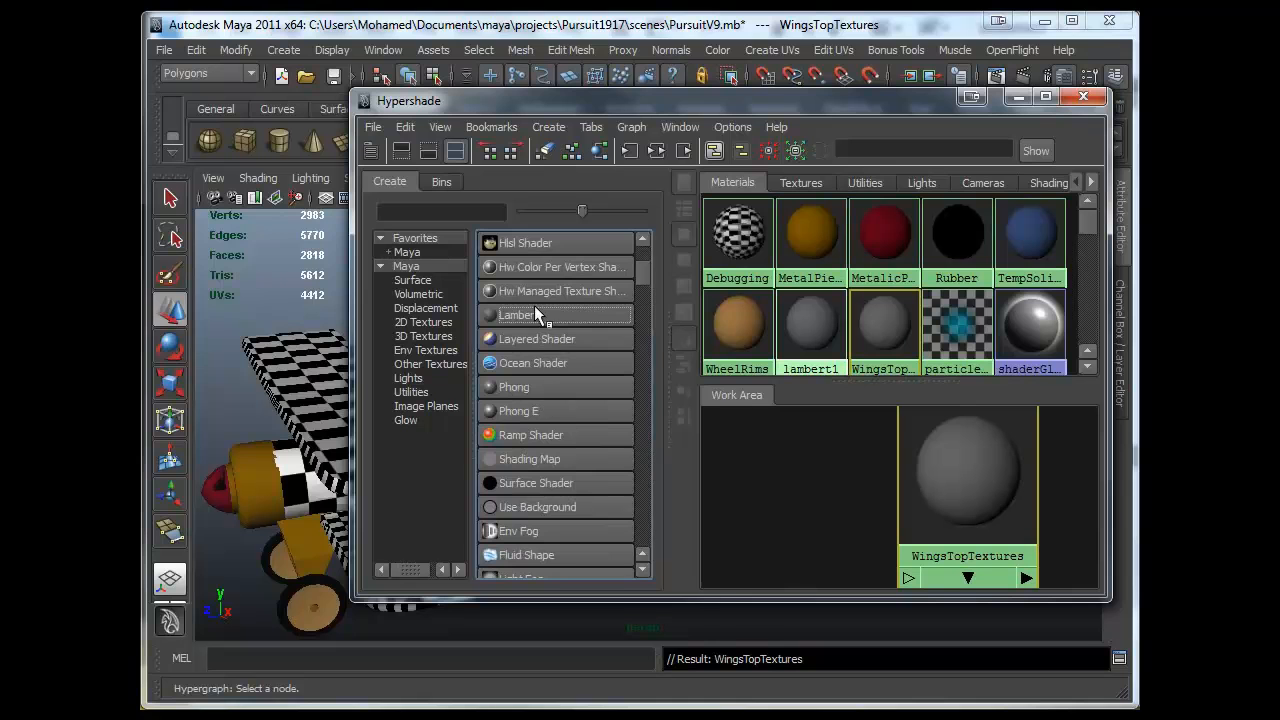
{"action": "scroll", "coordinate": [530, 420], "scroll_direction": "down", "scroll_amount": 1}
{"action": "scroll", "coordinate": [535, 450], "scroll_direction": "up", "scroll_amount": 2}
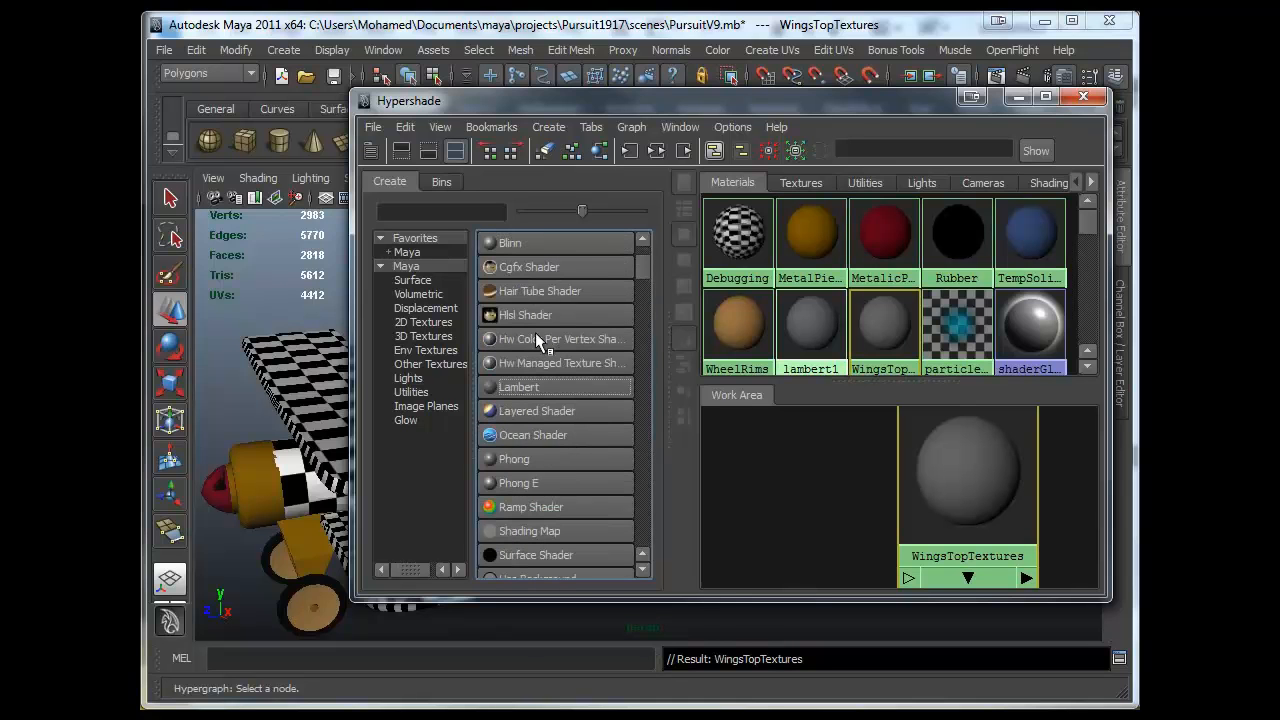
{"action": "scroll", "coordinate": [536, 400], "scroll_direction": "down", "scroll_amount": 5}
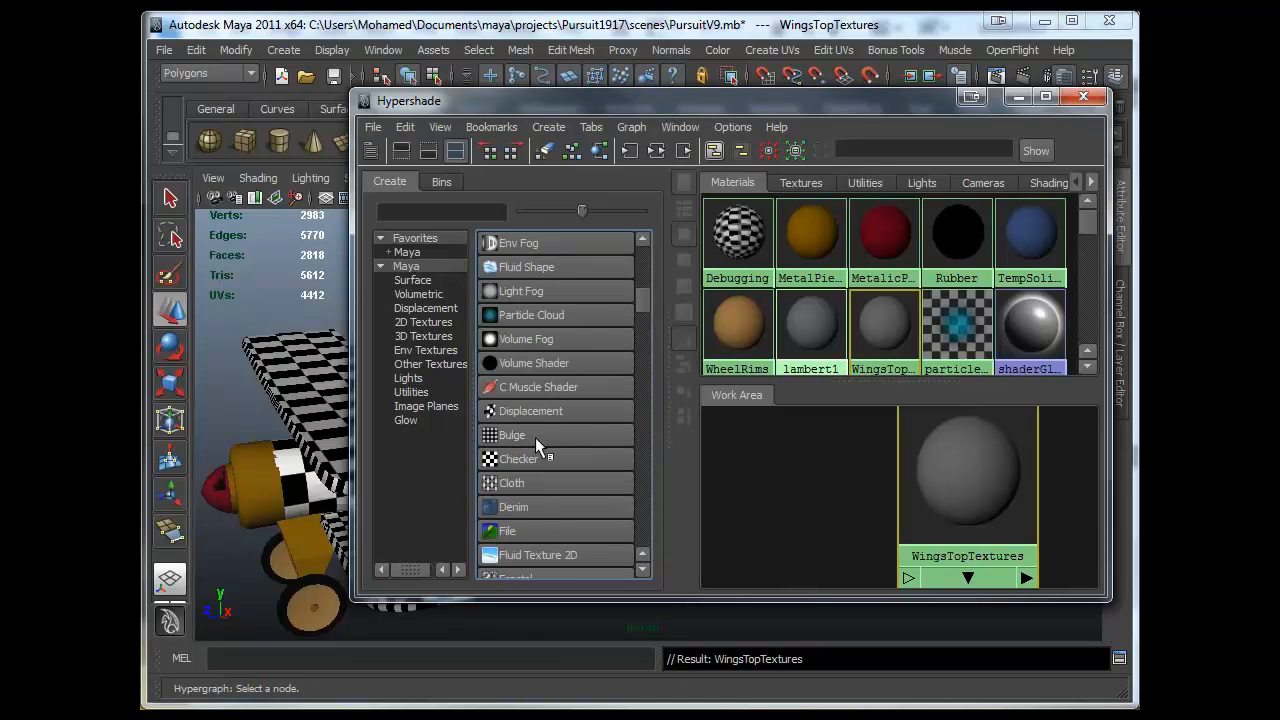
{"action": "left_click", "coordinate": [524, 534]}
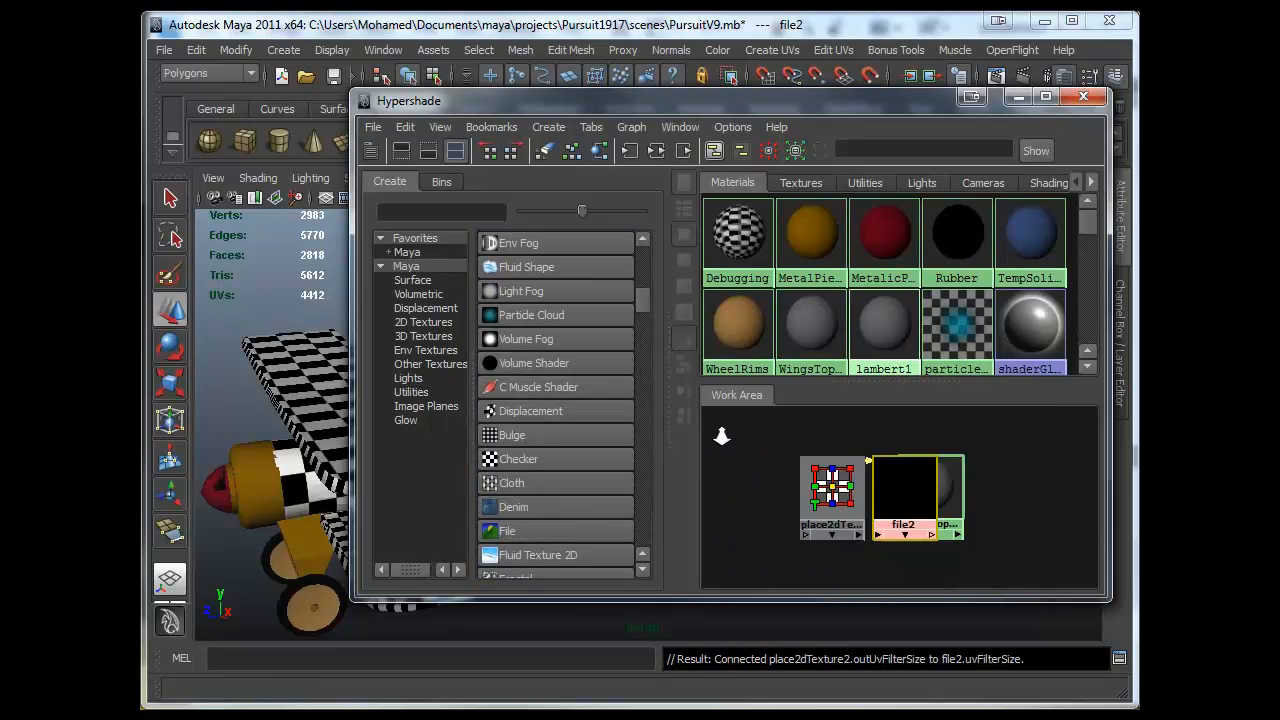
{"action": "left_click", "coordinate": [840, 492]}
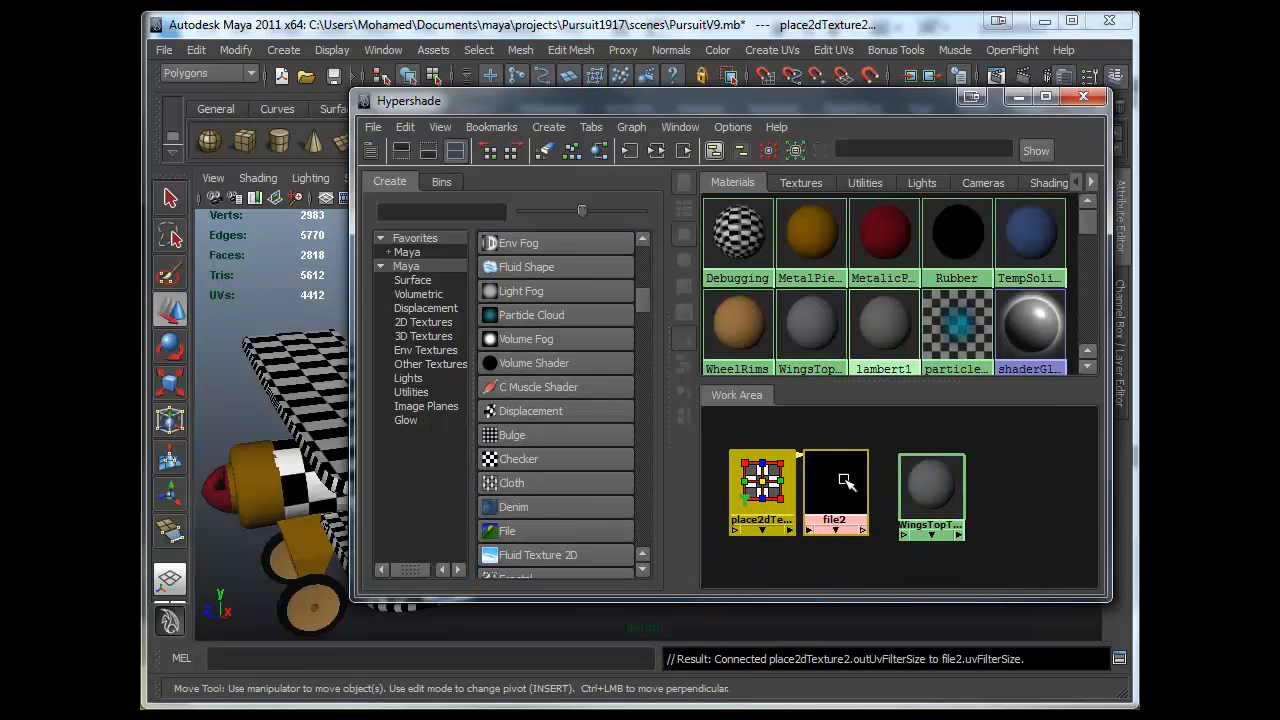
{"action": "left_click", "coordinate": [884, 438]}
{"action": "middle_click_drag", "start_coordinate": [863, 435], "coordinate": [823, 437], "text": "alt"}
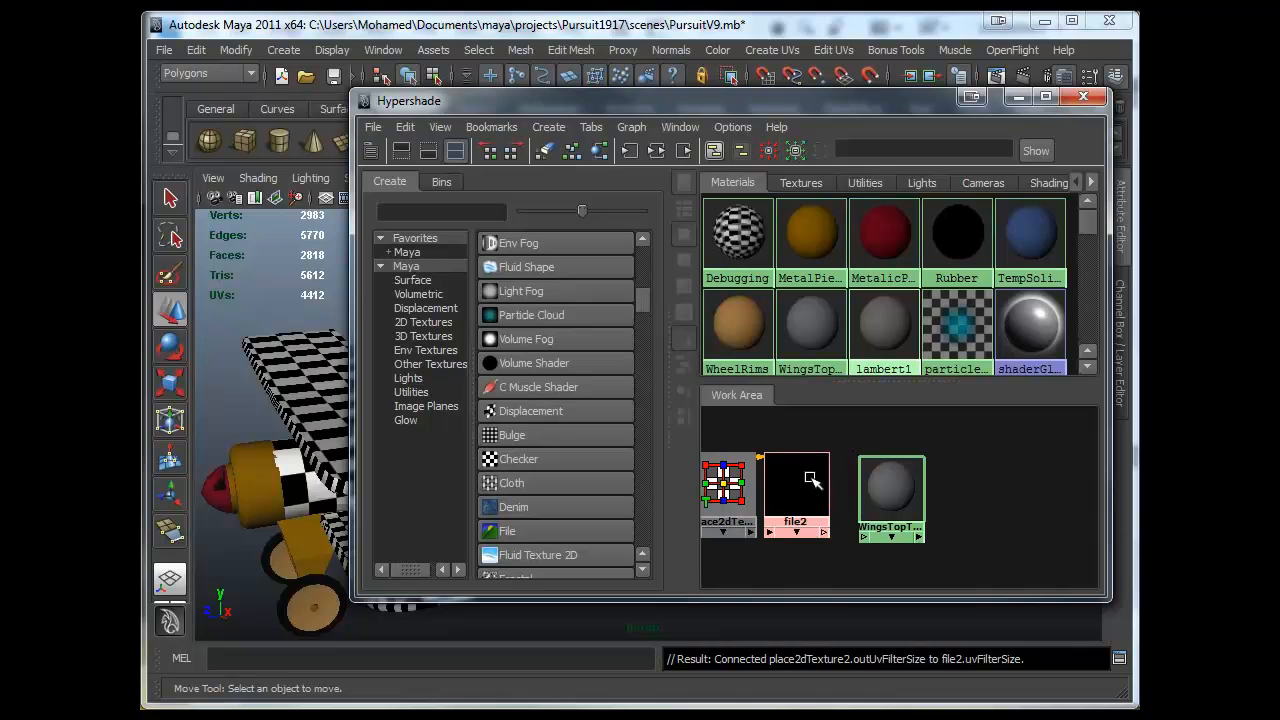
- Load WingsTopTexture.jpg from the project's images folder as the file texture's image
{"action": "double_click", "coordinate": [811, 481]}
{"action": "left_click_drag", "start_coordinate": [886, 114], "coordinate": [505, 125]}
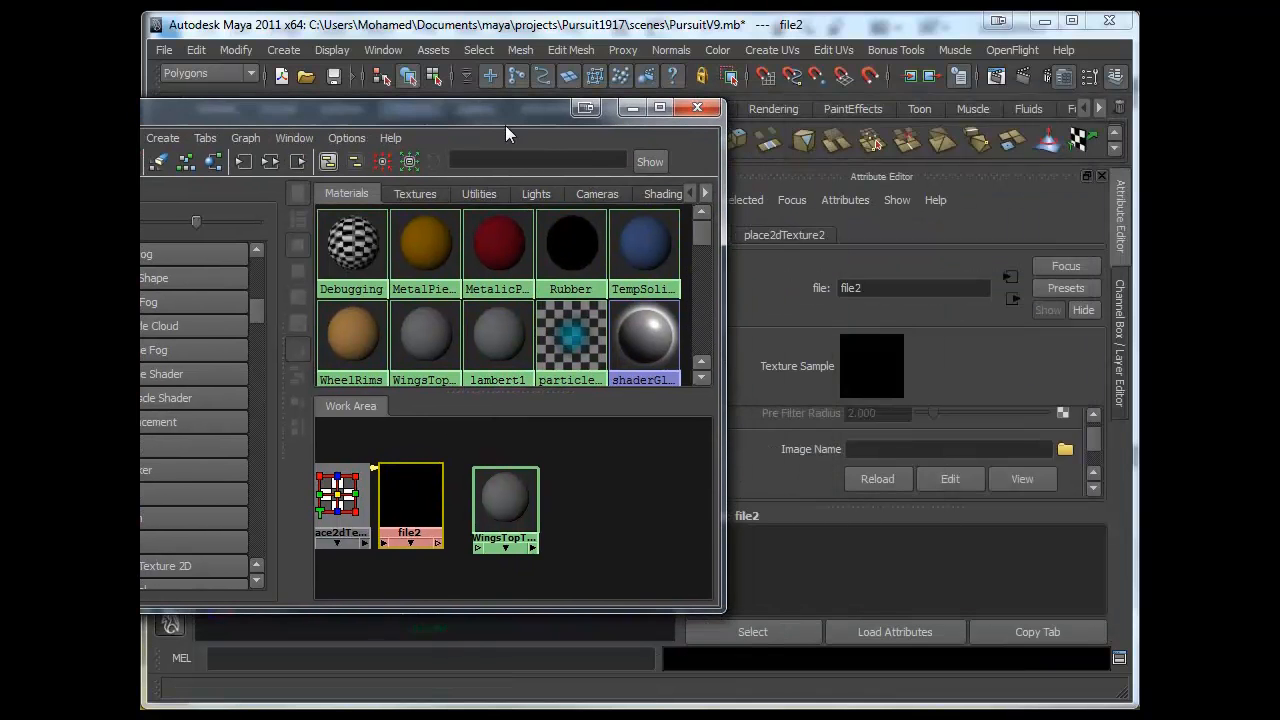
{"action": "left_click", "coordinate": [1065, 449]}
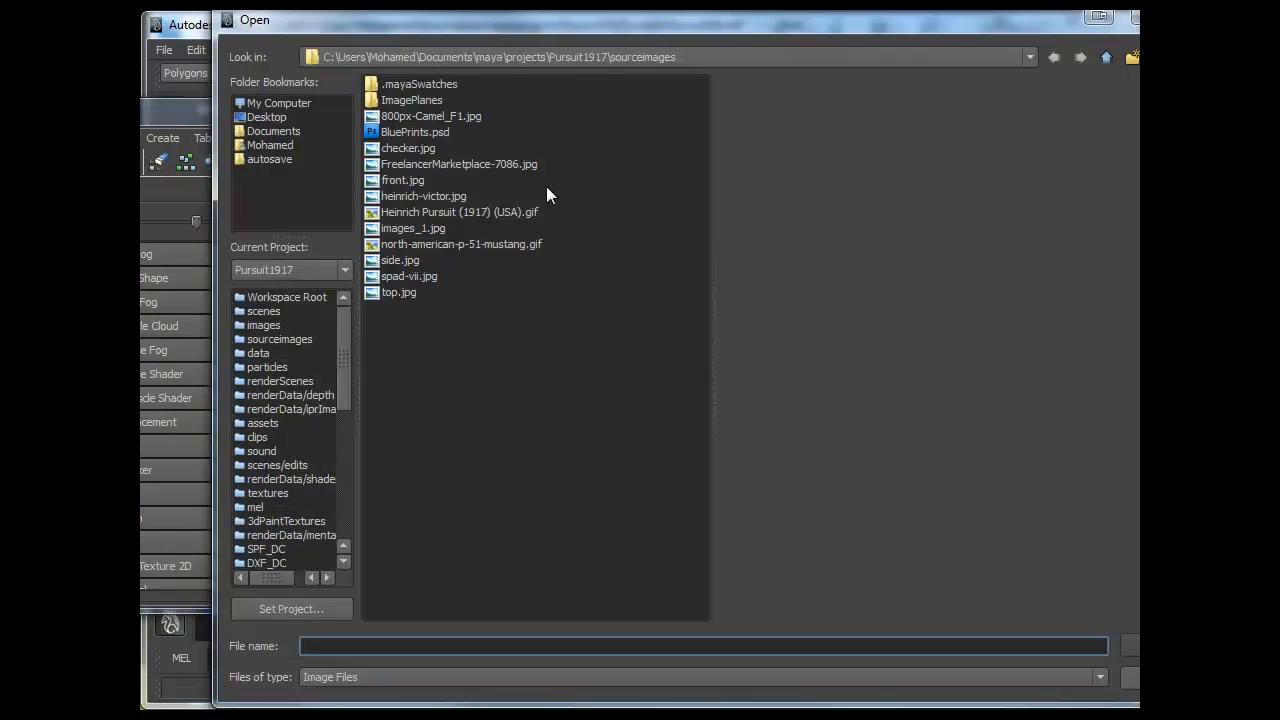
{"action": "left_click", "coordinate": [1106, 57]}
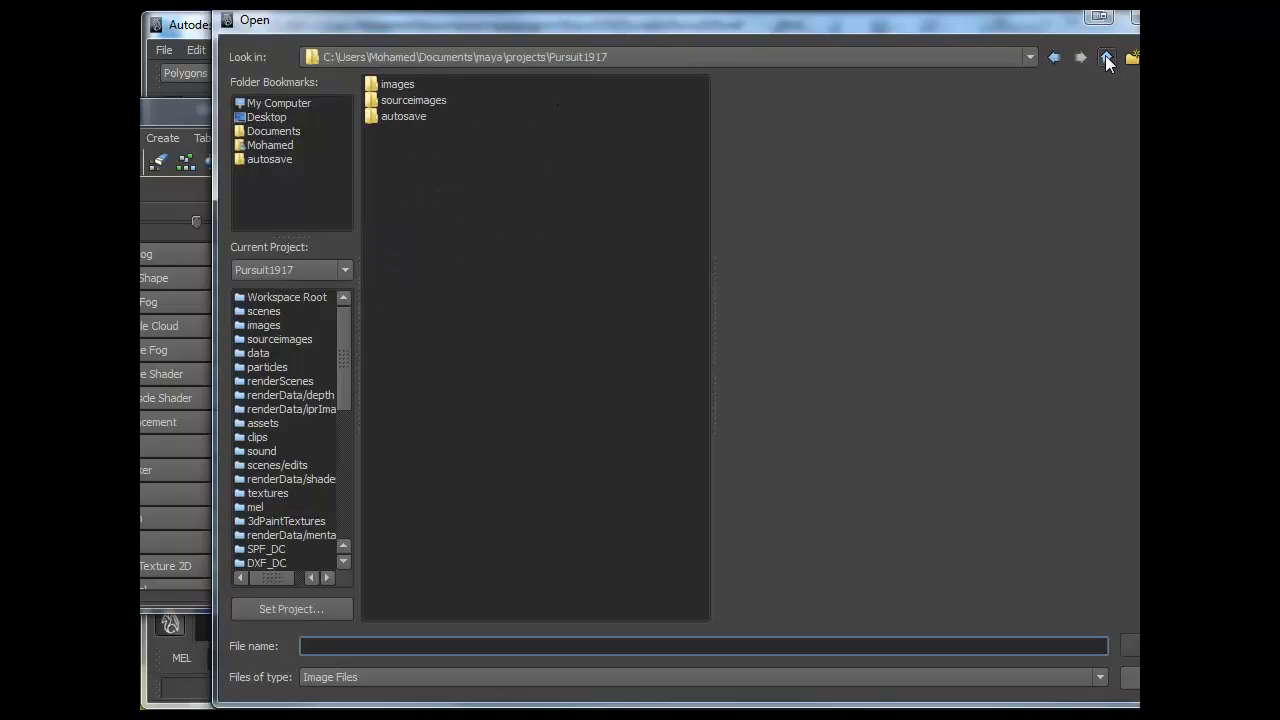
{"action": "double_click", "coordinate": [397, 404]}
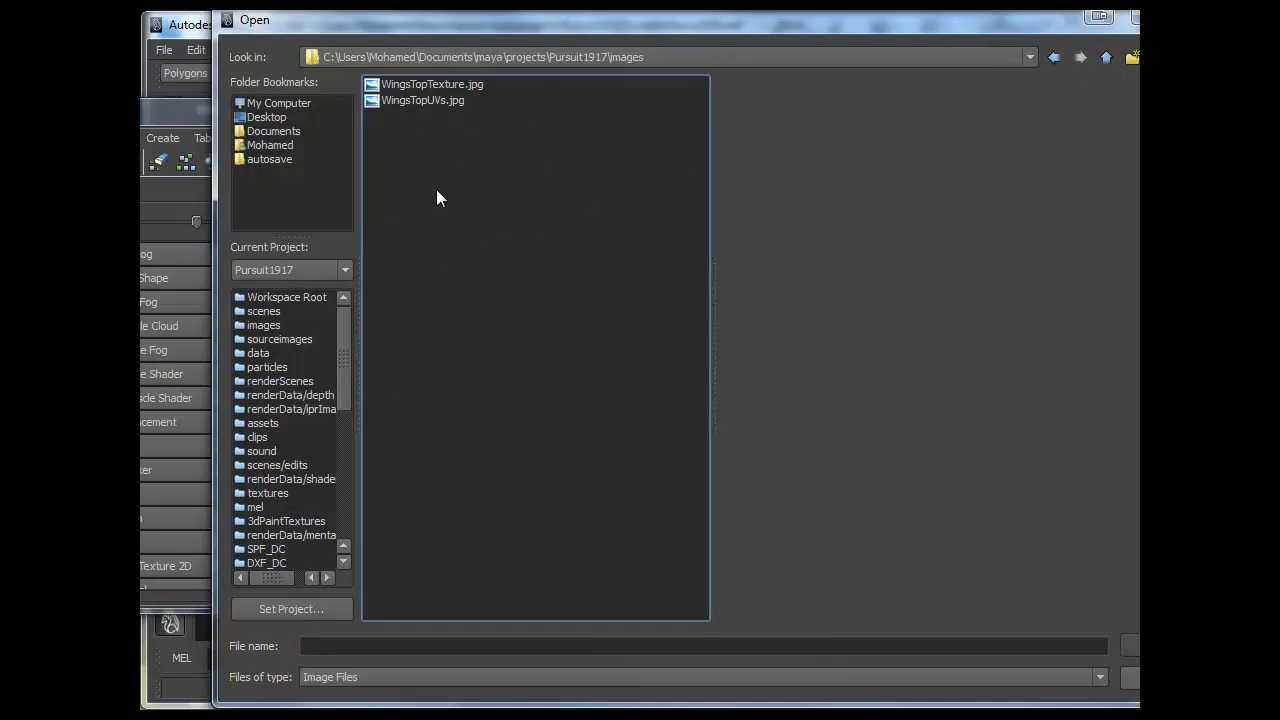
{"action": "left_click", "coordinate": [428, 86]}
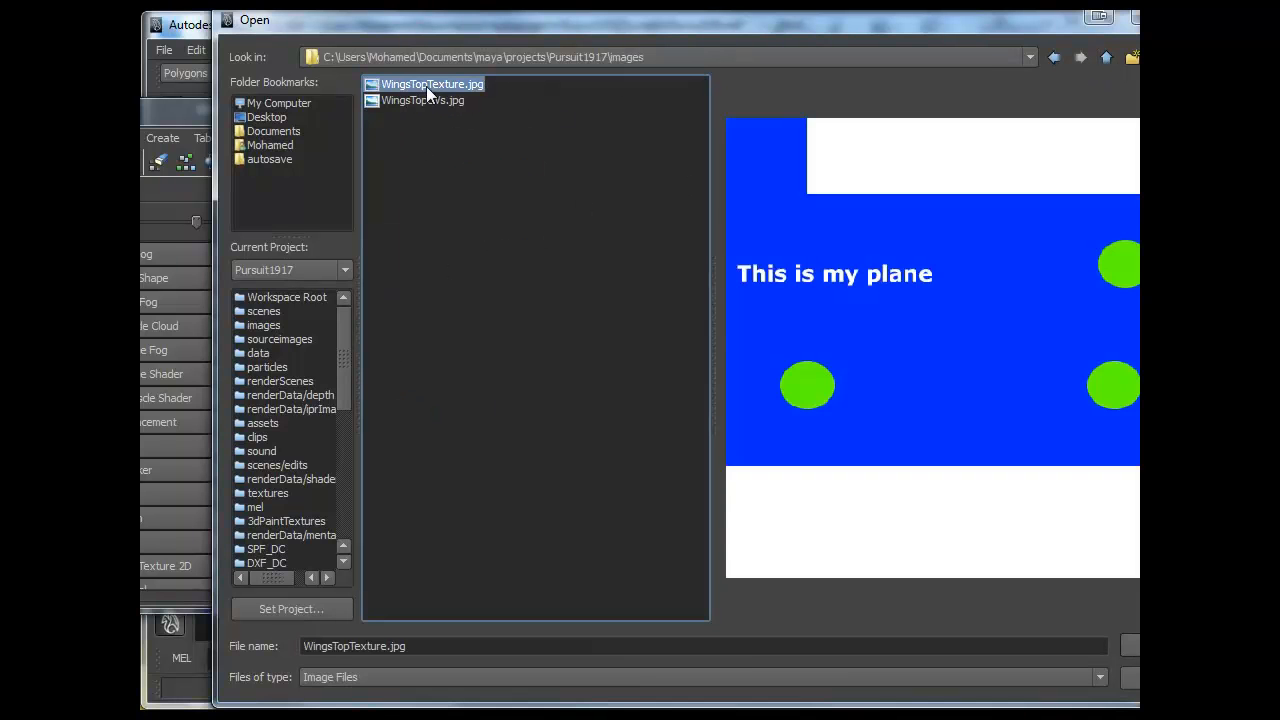
{"action": "left_click", "coordinate": [1150, 645]}
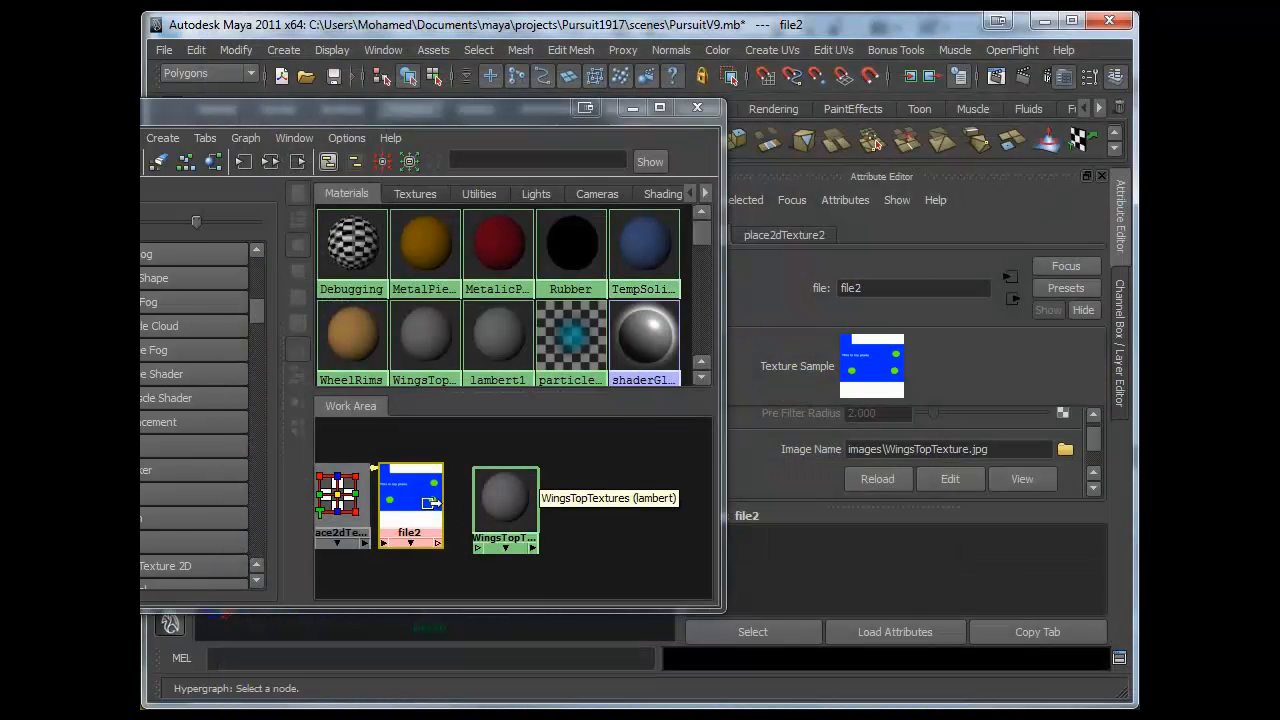
- Connect the file texture to the color input of the WingsTopTextures material
{"action": "middle_click_drag", "start_coordinate": [431, 504], "coordinate": [493, 508]}
{"action": "right_click_drag", "start_coordinate": [493, 507], "coordinate": [447, 505], "text": "alt"}
{"action": "middle_click_drag", "start_coordinate": [405, 483], "coordinate": [470, 512]}
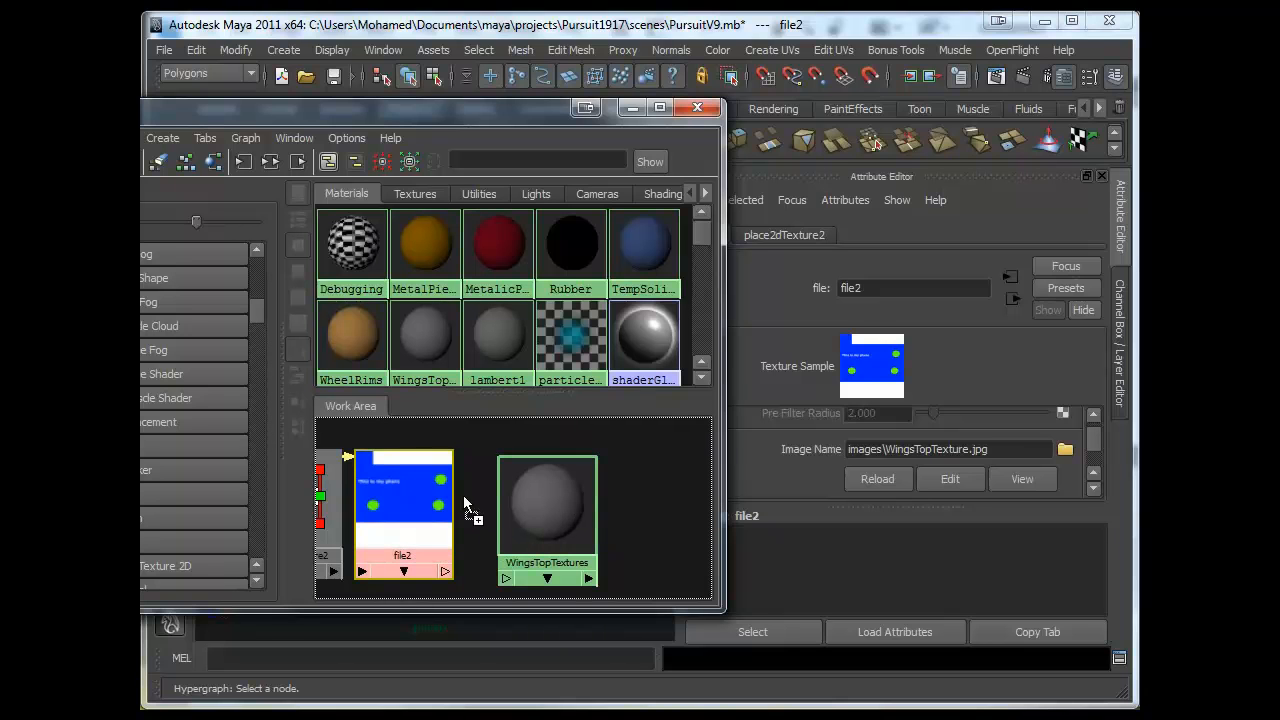
{"action": "middle_click_drag", "start_coordinate": [521, 502], "coordinate": [551, 502]}
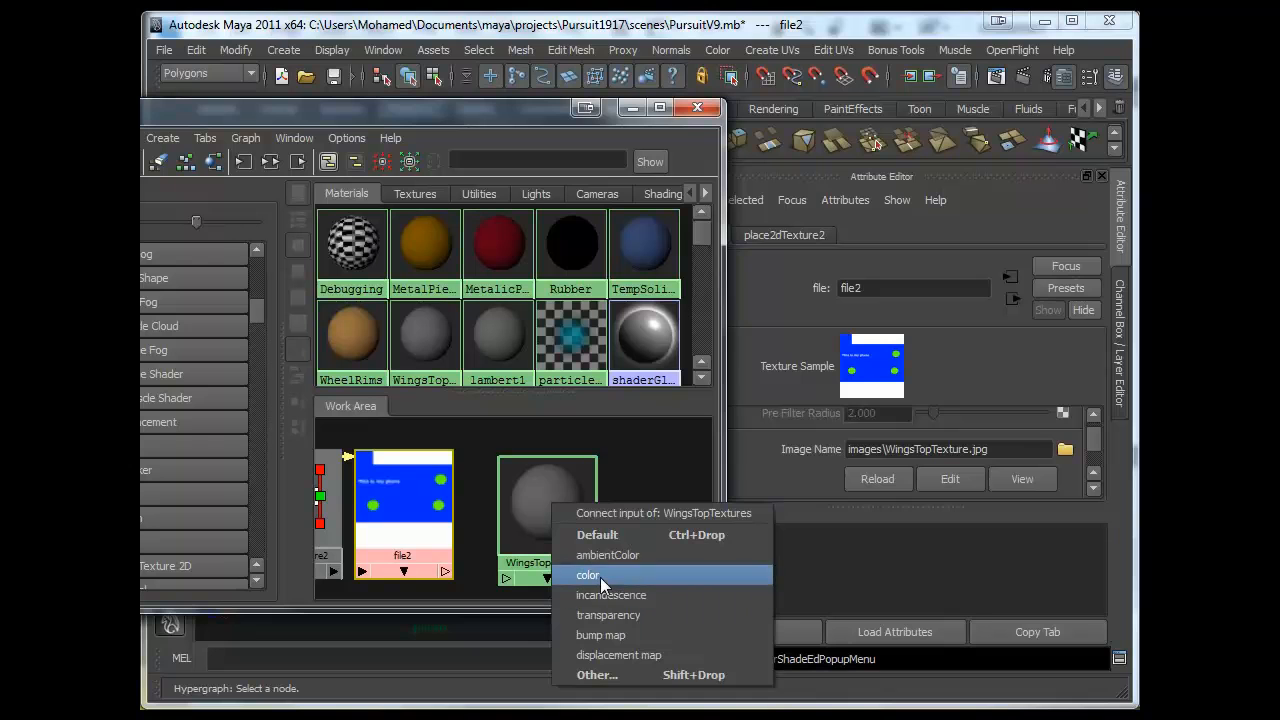
{"action": "left_click", "coordinate": [600, 576]}
- Select the top wing, assign the WingsTopTextures material to it, and close the Hypershade
{"action": "left_click_drag", "start_coordinate": [515, 108], "coordinate": [911, 121]}
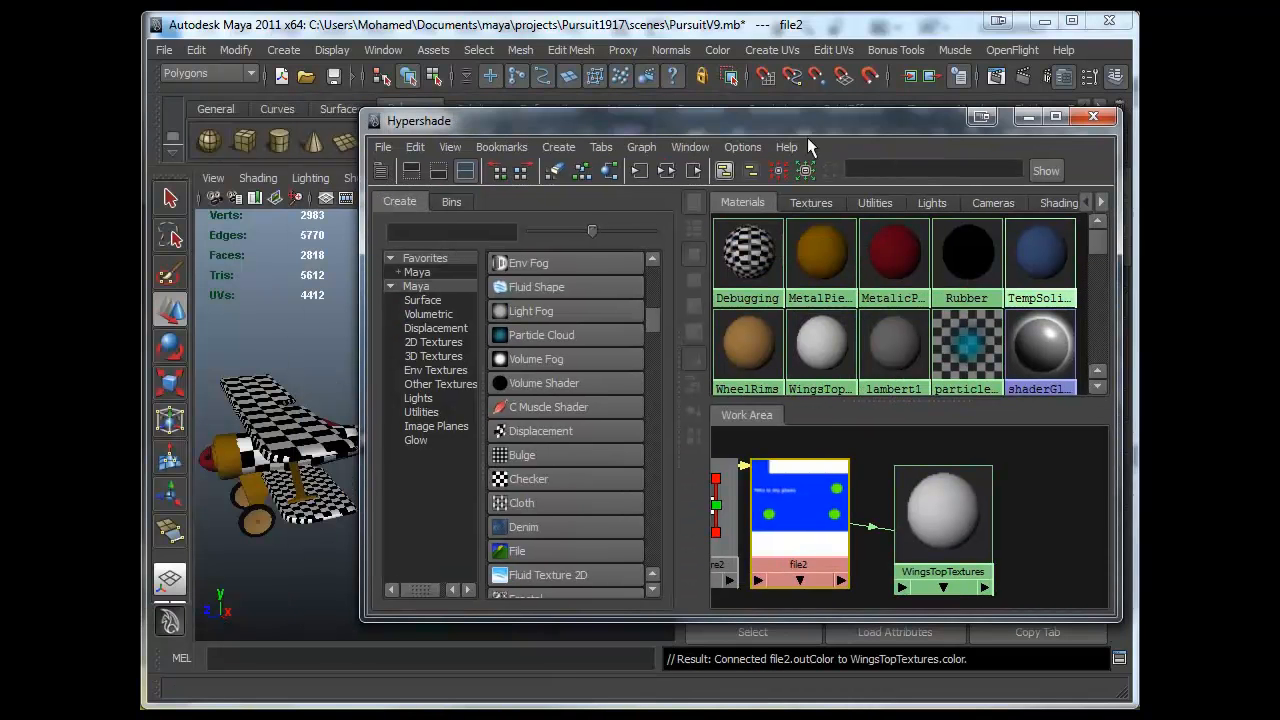
{"action": "left_click_drag", "start_coordinate": [634, 129], "coordinate": [710, 121]}
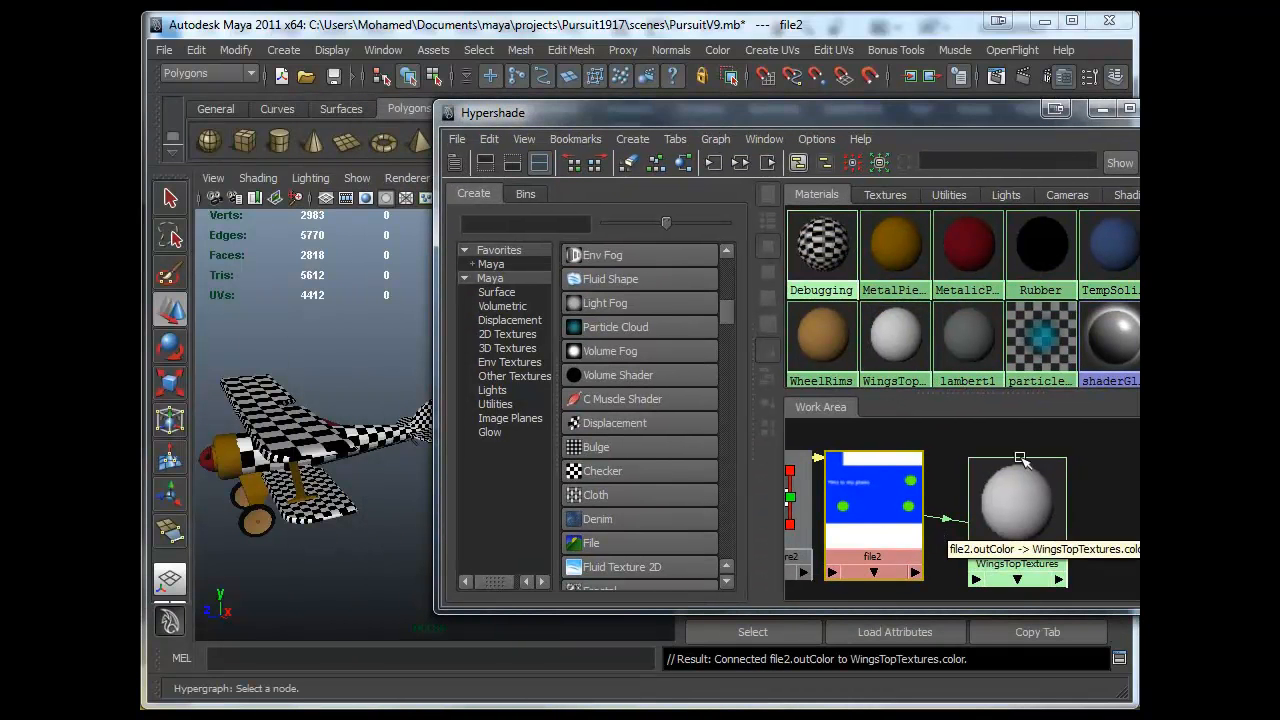
{"action": "left_click_drag", "start_coordinate": [270, 505], "coordinate": [301, 515], "text": "alt"}
{"action": "scroll", "coordinate": [301, 510], "scroll_direction": "up", "scroll_amount": 3}
{"action": "middle_click_drag", "start_coordinate": [300, 498], "coordinate": [298, 440], "text": "alt"}
{"action": "left_click", "coordinate": [366, 446]}
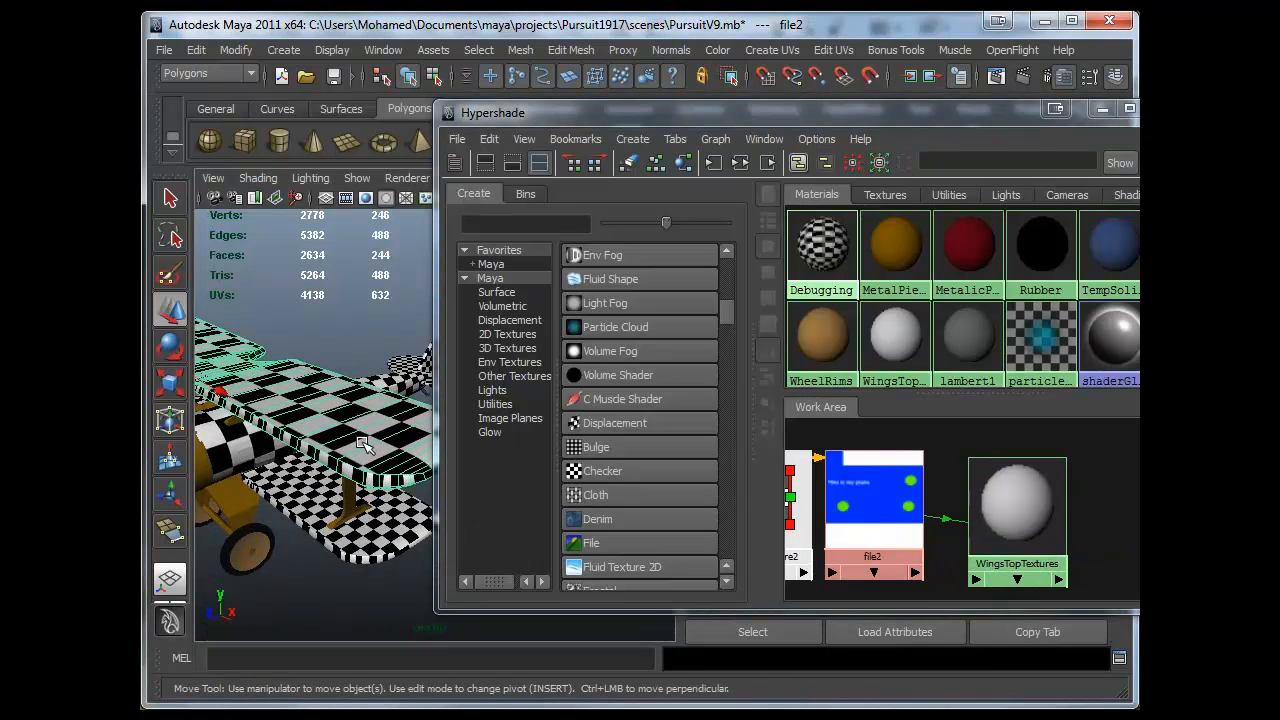
{"action": "right_click_drag", "start_coordinate": [967, 503], "coordinate": [997, 428]}
{"action": "left_click", "coordinate": [1102, 109]}
- Orbit and zoom around the model to examine the texture on the top wing
{"action": "left_click_drag", "start_coordinate": [400, 430], "coordinate": [528, 497], "text": "alt"}
{"action": "middle_click_drag", "start_coordinate": [528, 497], "coordinate": [522, 384], "text": "alt"}
{"action": "left_click", "coordinate": [522, 384]}
{"action": "left_click_drag", "start_coordinate": [511, 463], "coordinate": [446, 518], "text": "alt"}
{"action": "left_click_drag", "start_coordinate": [588, 371], "coordinate": [381, 402], "text": "alt"}
{"action": "scroll", "coordinate": [381, 402], "scroll_direction": "up", "scroll_amount": 5}
{"action": "middle_click_drag", "start_coordinate": [371, 308], "coordinate": [366, 363], "text": "alt"}
{"action": "left_click_drag", "start_coordinate": [311, 314], "coordinate": [487, 410], "text": "alt"}
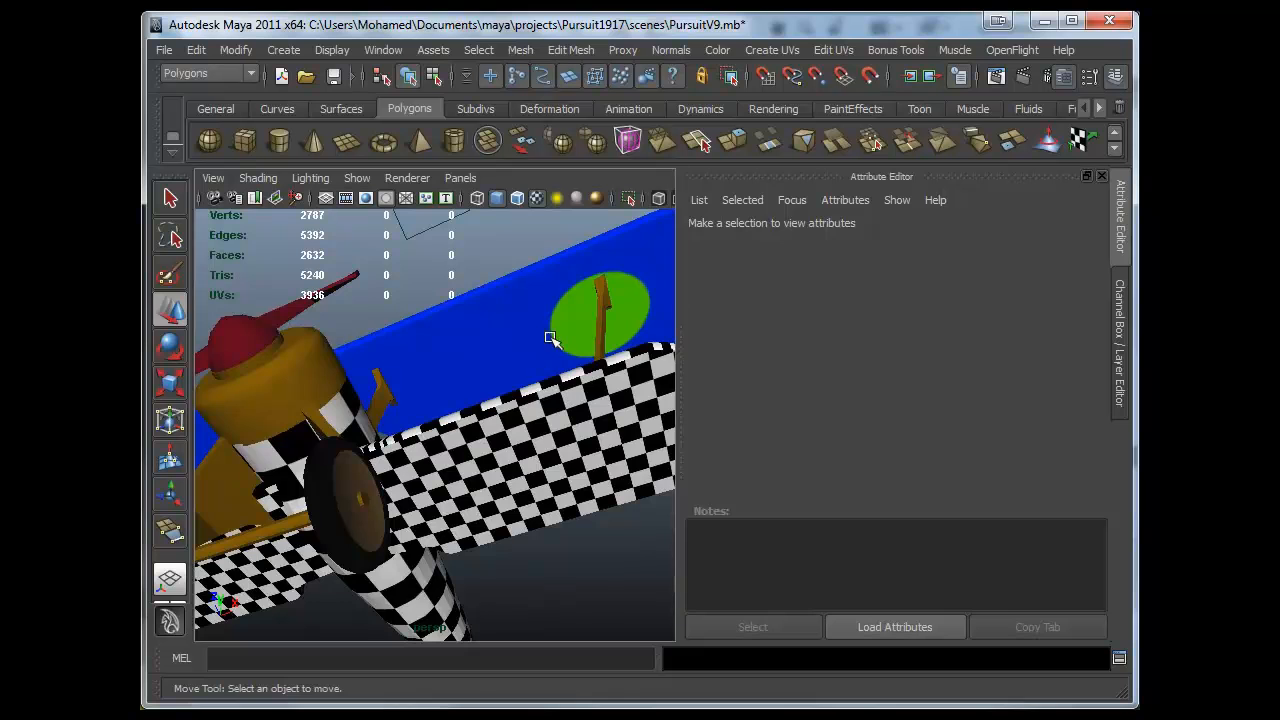
{"action": "left_click_drag", "start_coordinate": [550, 338], "coordinate": [626, 546], "text": "alt"}
{"action": "left_click_drag", "start_coordinate": [505, 474], "coordinate": [570, 450], "text": "alt"}
{"action": "scroll", "coordinate": [560, 450], "scroll_direction": "down", "scroll_amount": 6}
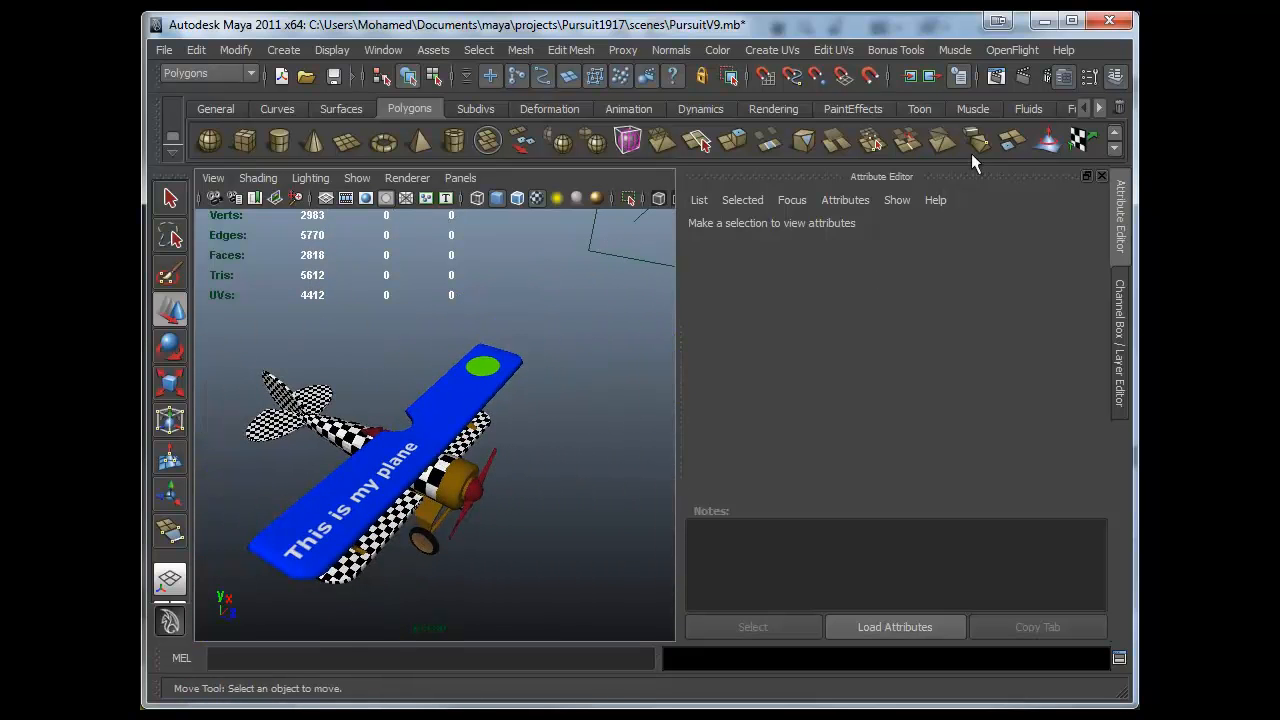
{"action": "left_click", "coordinate": [1120, 250]}
{"action": "left_click_drag", "start_coordinate": [649, 443], "coordinate": [740, 398], "text": "alt"}
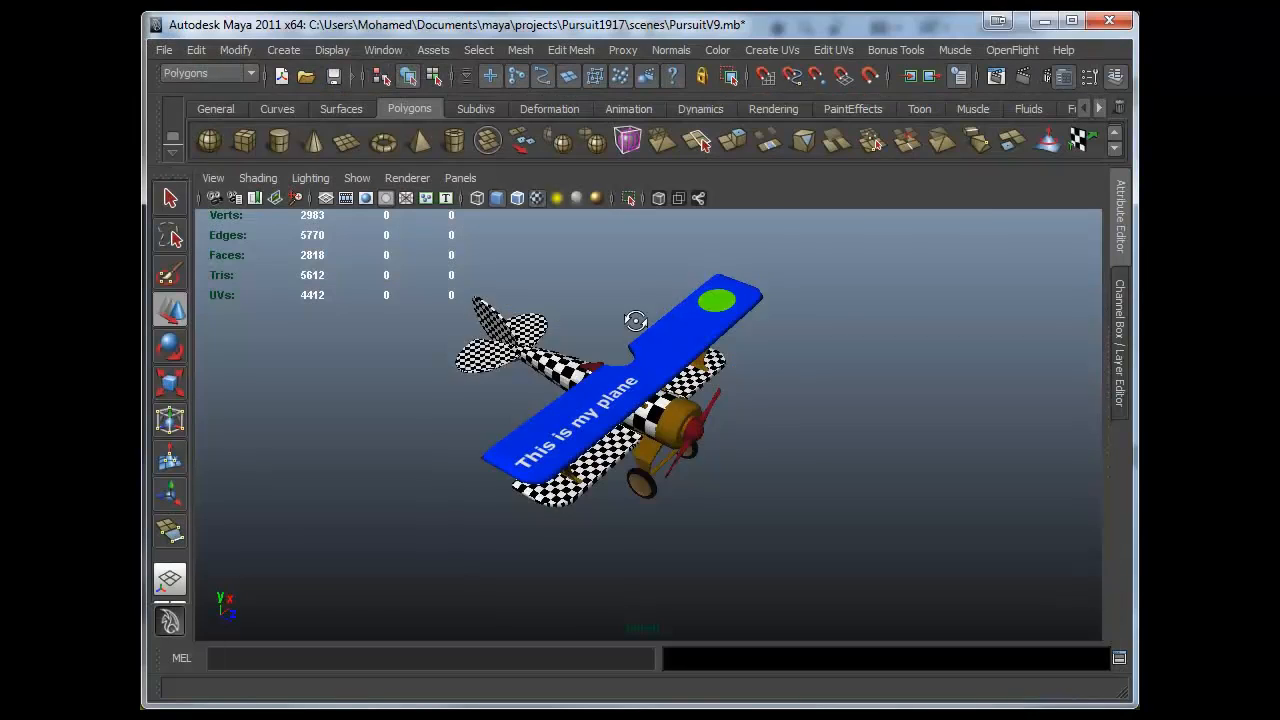
- Render the current frame to preview the textured top wing
{"action": "left_click_drag", "start_coordinate": [790, 310], "coordinate": [732, 372], "text": "alt"}
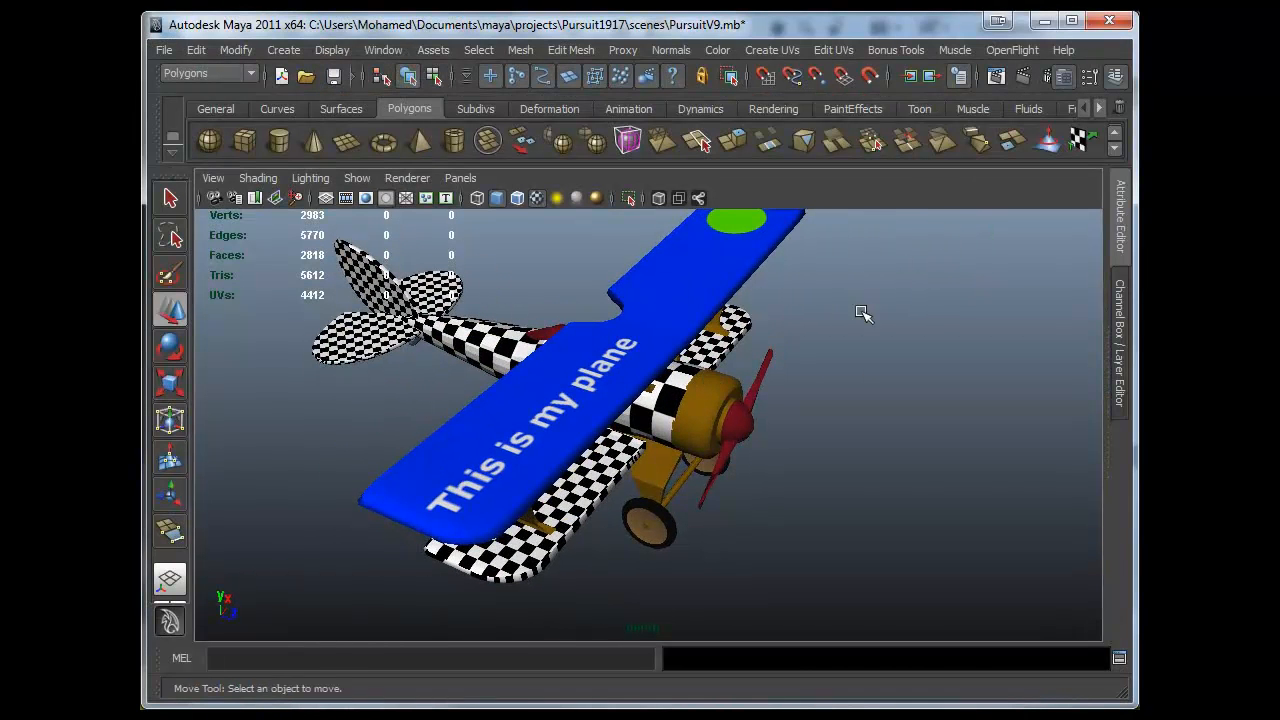
{"action": "left_click_drag", "start_coordinate": [863, 314], "coordinate": [869, 331], "text": "alt"}
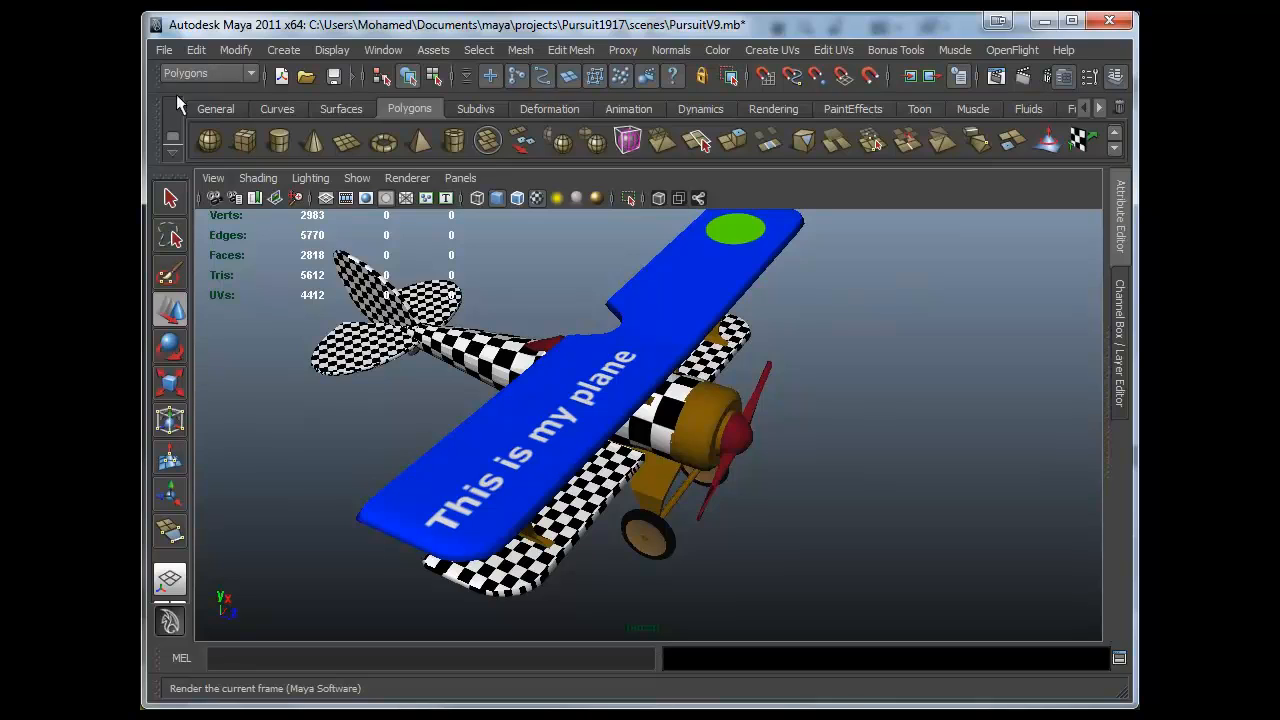
{"action": "left_click", "coordinate": [704, 143]}
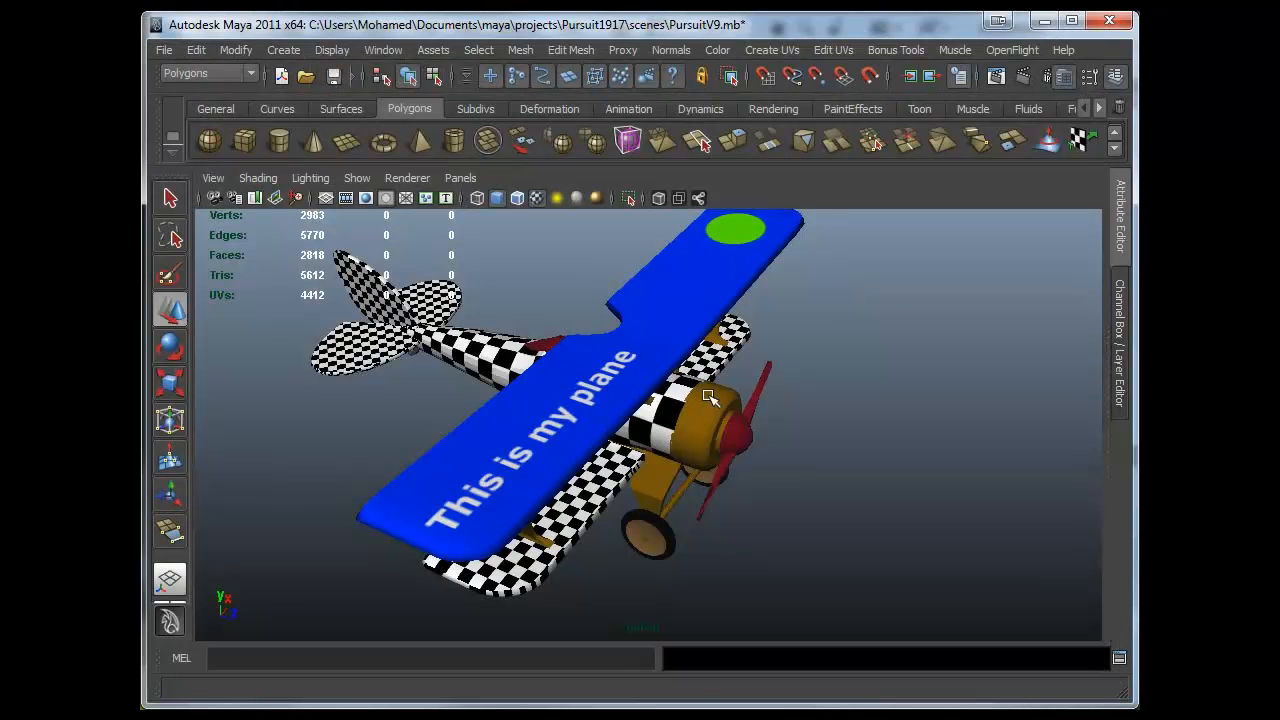
{"action": "left_click_drag", "start_coordinate": [712, 399], "coordinate": [787, 387], "text": "alt"}
{"action": "mouse_move", "coordinate": [702, 425]}
{"action": "left_mouse_down", "text": "alt"}
{"action": "mouse_move", "coordinate": [617, 331]}
{"action": "mouse_move", "coordinate": [749, 317]}
{"action": "mouse_move", "coordinate": [648, 377]}
{"action": "mouse_move", "coordinate": [686, 432]}
{"action": "left_mouse_up", "text": "alt"}
{"action": "left_click_drag", "start_coordinate": [454, 326], "coordinate": [589, 450], "text": "alt"}
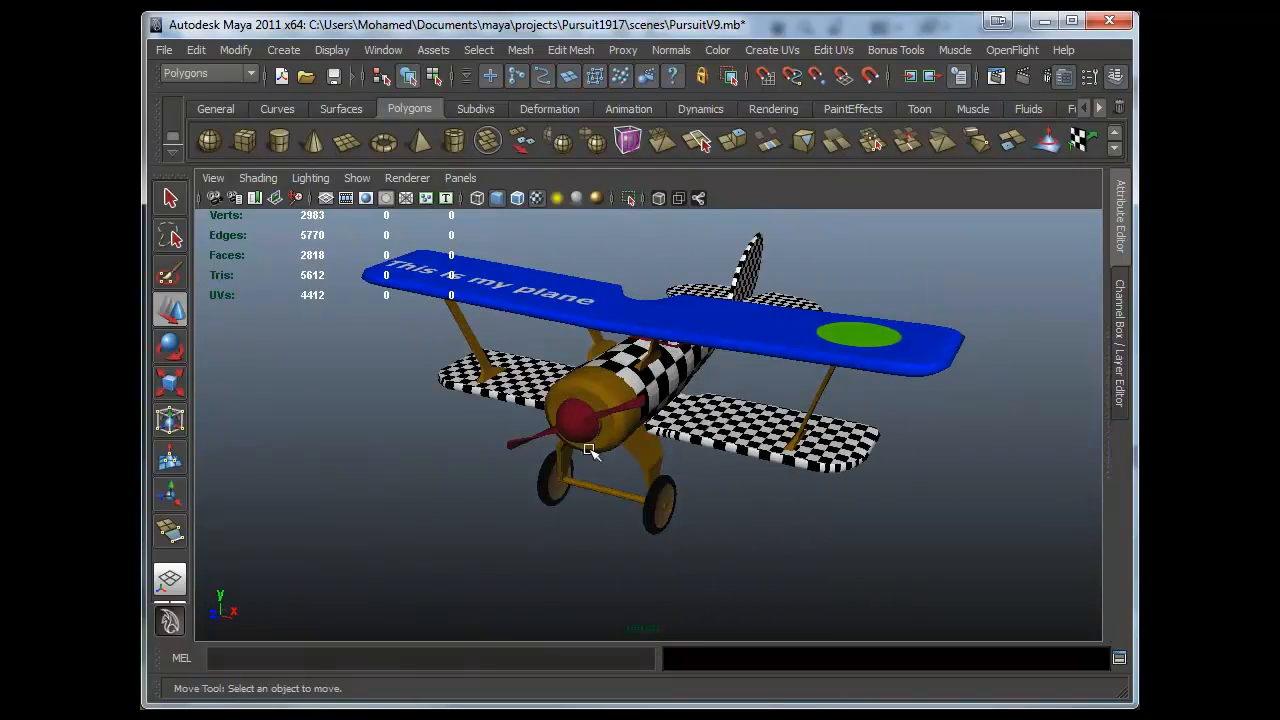
{"action": "left_click_drag", "start_coordinate": [530, 402], "coordinate": [818, 440], "text": "alt"}
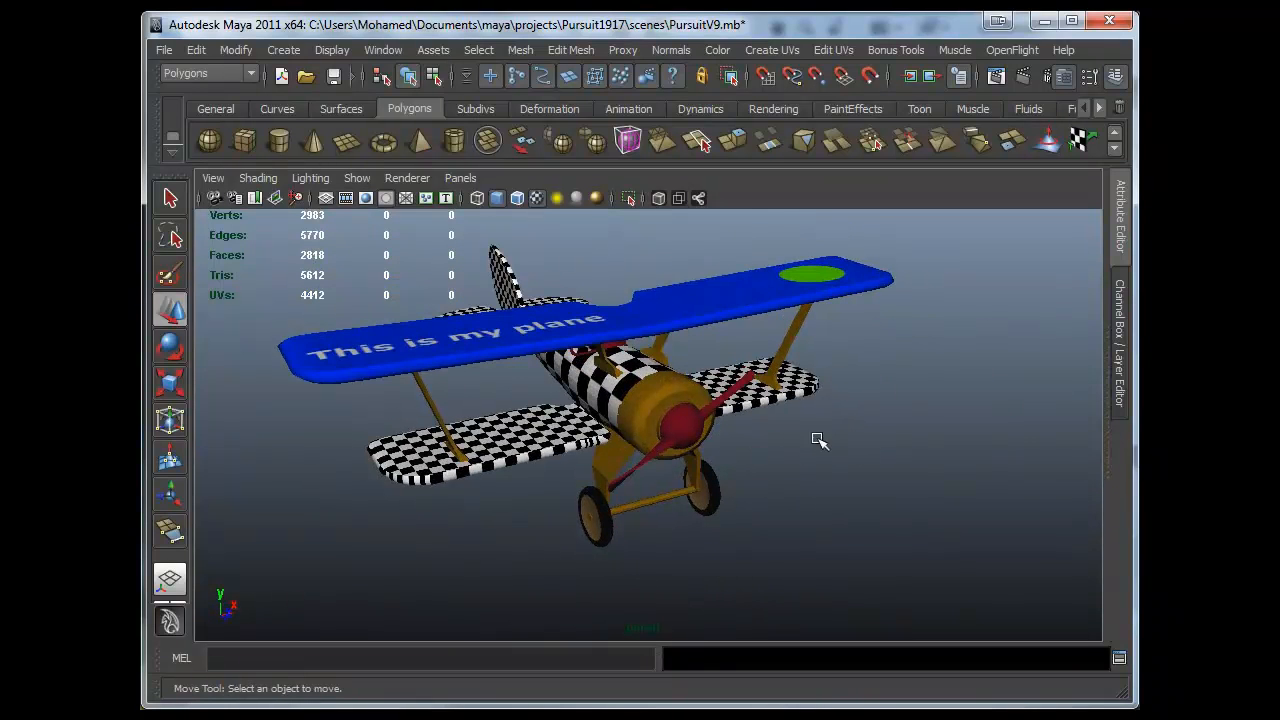
- Select the top wing and assign the Debugging checker material to it in the Hypershade
{"action": "key", "text": "q"}
{"action": "left_click", "coordinate": [737, 301]}
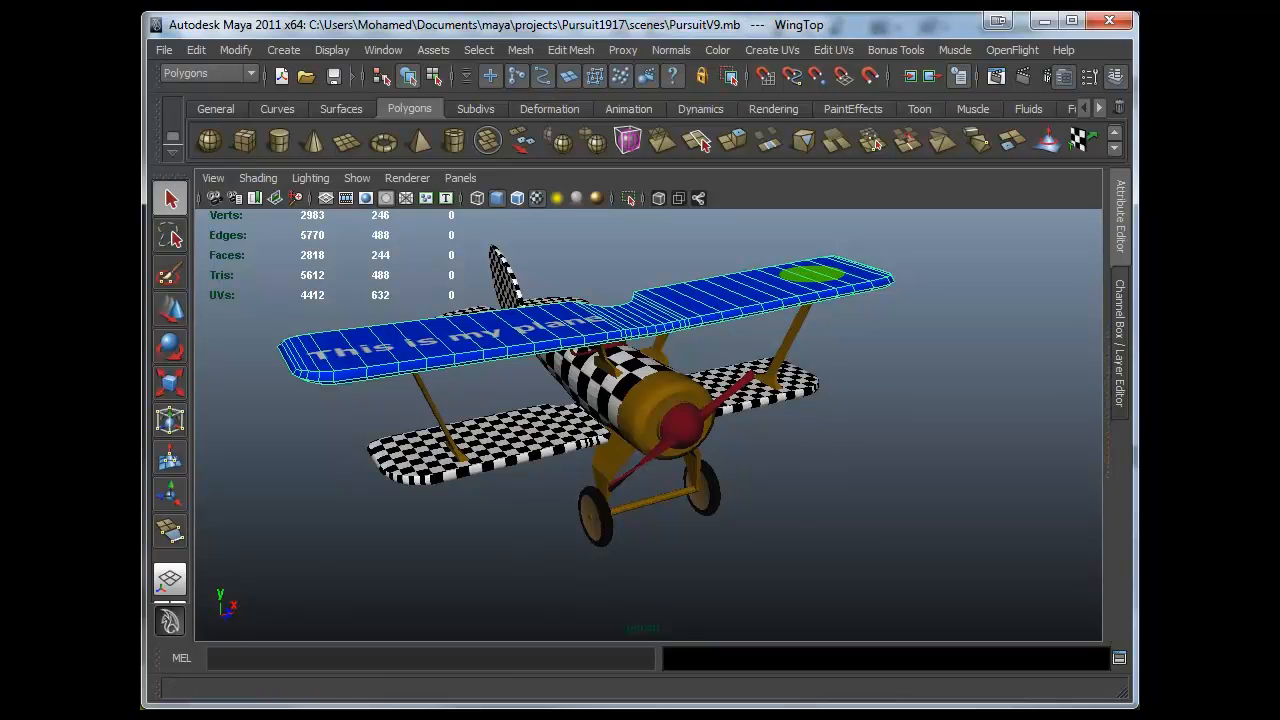
{"action": "left_click", "coordinate": [383, 50]}
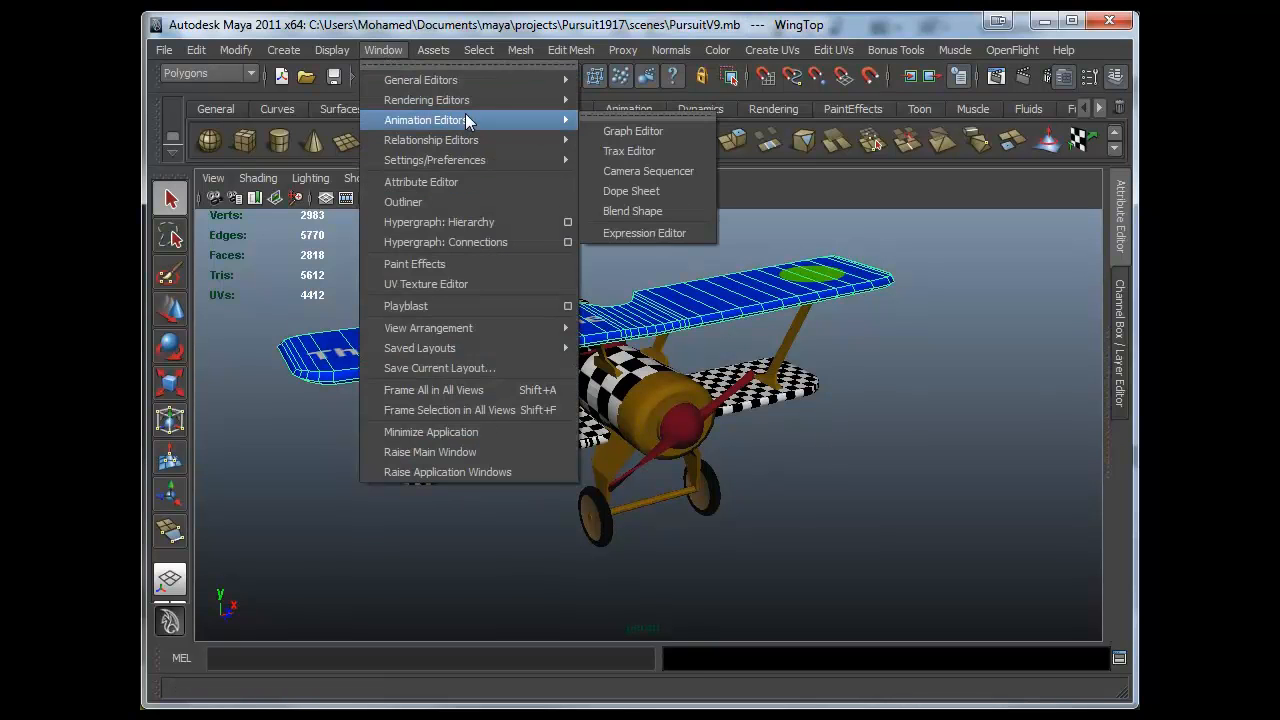
{"action": "mouse_move", "coordinate": [475, 100]}
{"action": "mouse_move", "coordinate": [485, 141]}
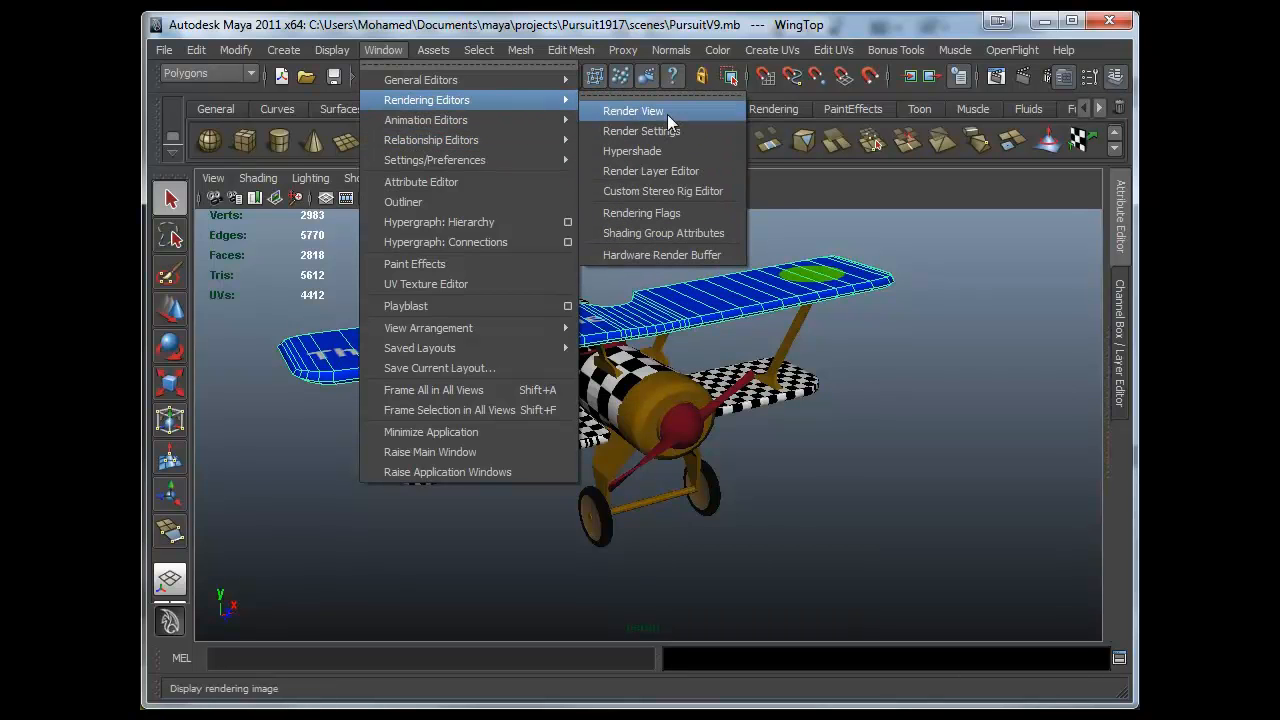
{"action": "left_click", "coordinate": [648, 149]}
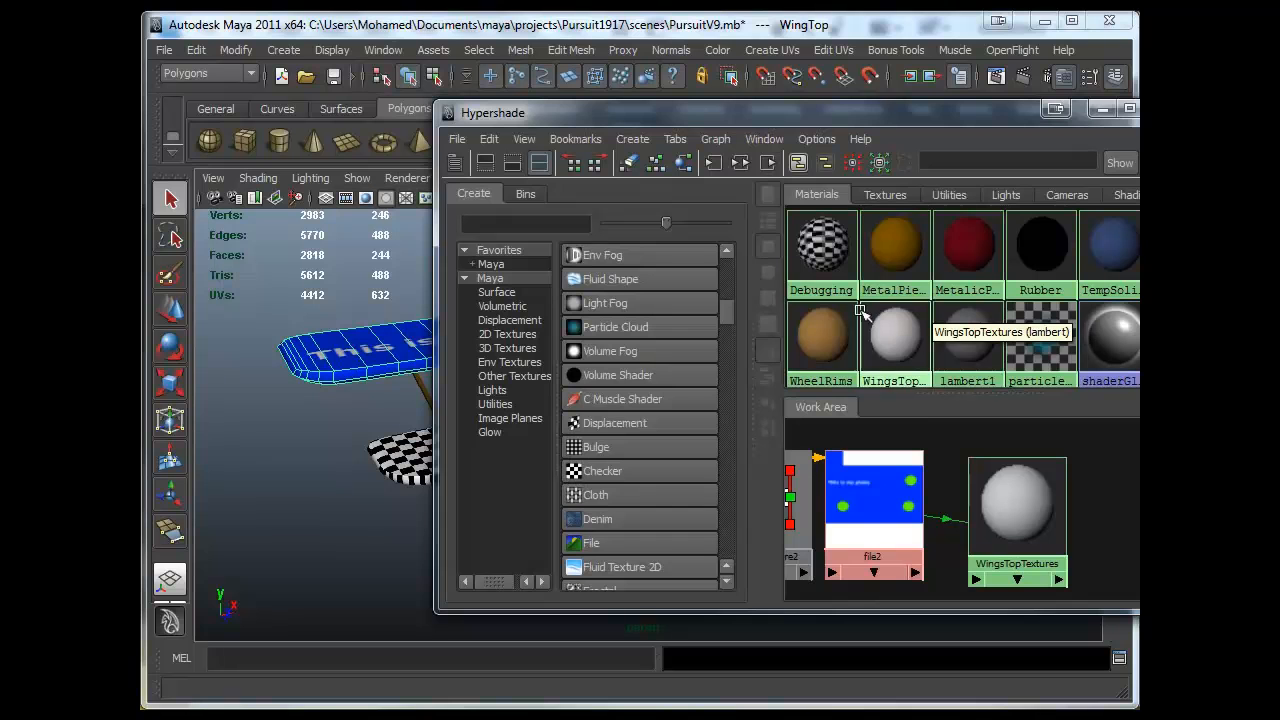
{"action": "right_click_drag", "start_coordinate": [822, 262], "coordinate": [831, 195]}
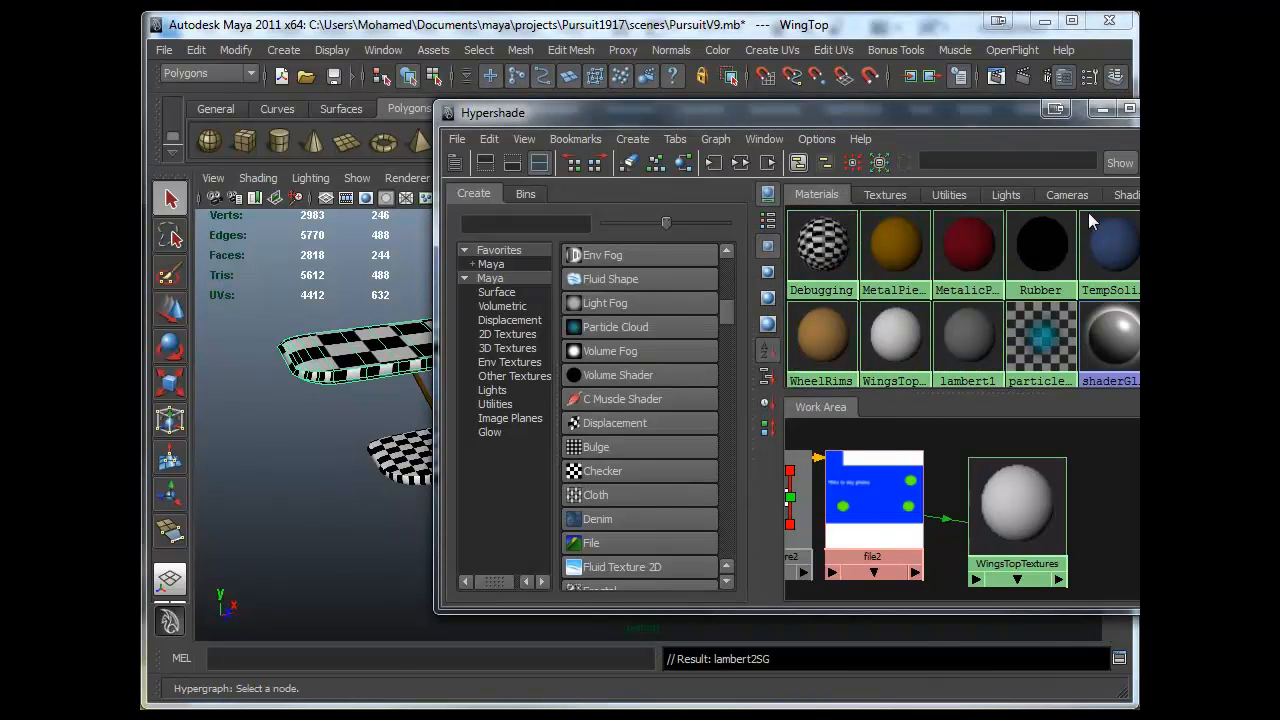
{"action": "left_click", "coordinate": [1102, 109]}
- Deselect the wing and save the scene
{"action": "left_click", "coordinate": [886, 400]}
{"action": "left_click_drag", "start_coordinate": [885, 403], "coordinate": [726, 495], "text": "alt"}
{"action": "left_click_drag", "start_coordinate": [873, 397], "coordinate": [620, 517], "text": "alt"}
{"action": "right_click_drag", "start_coordinate": [620, 517], "coordinate": [605, 447], "text": "alt"}
{"action": "middle_click_drag", "start_coordinate": [605, 447], "coordinate": [604, 467], "text": "alt"}
{"action": "right_click_drag", "start_coordinate": [604, 467], "coordinate": [682, 446], "text": "alt"}
{"action": "middle_click_drag", "start_coordinate": [682, 446], "coordinate": [693, 434], "text": "alt"}
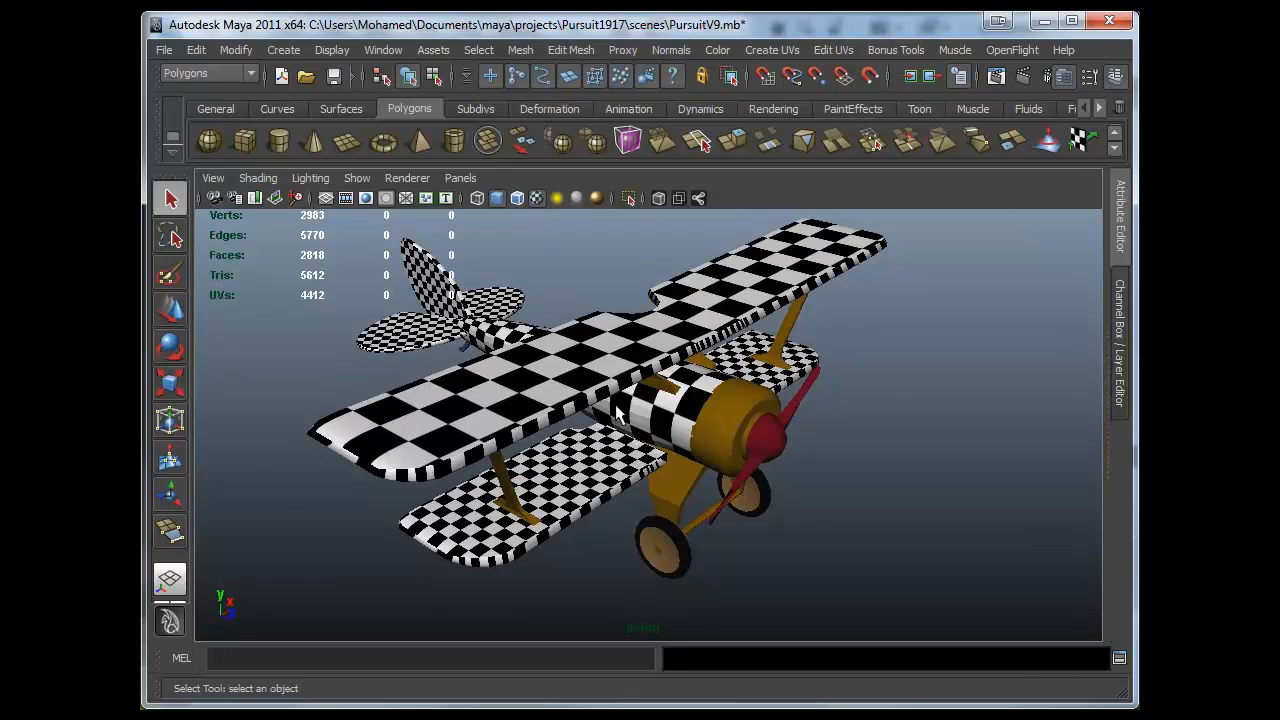
{"action": "left_click_drag", "start_coordinate": [620, 416], "coordinate": [642, 405], "text": "alt"}
{"action": "left_click", "coordinate": [837, 424]}
{"action": "key", "text": "ctrl+s"}
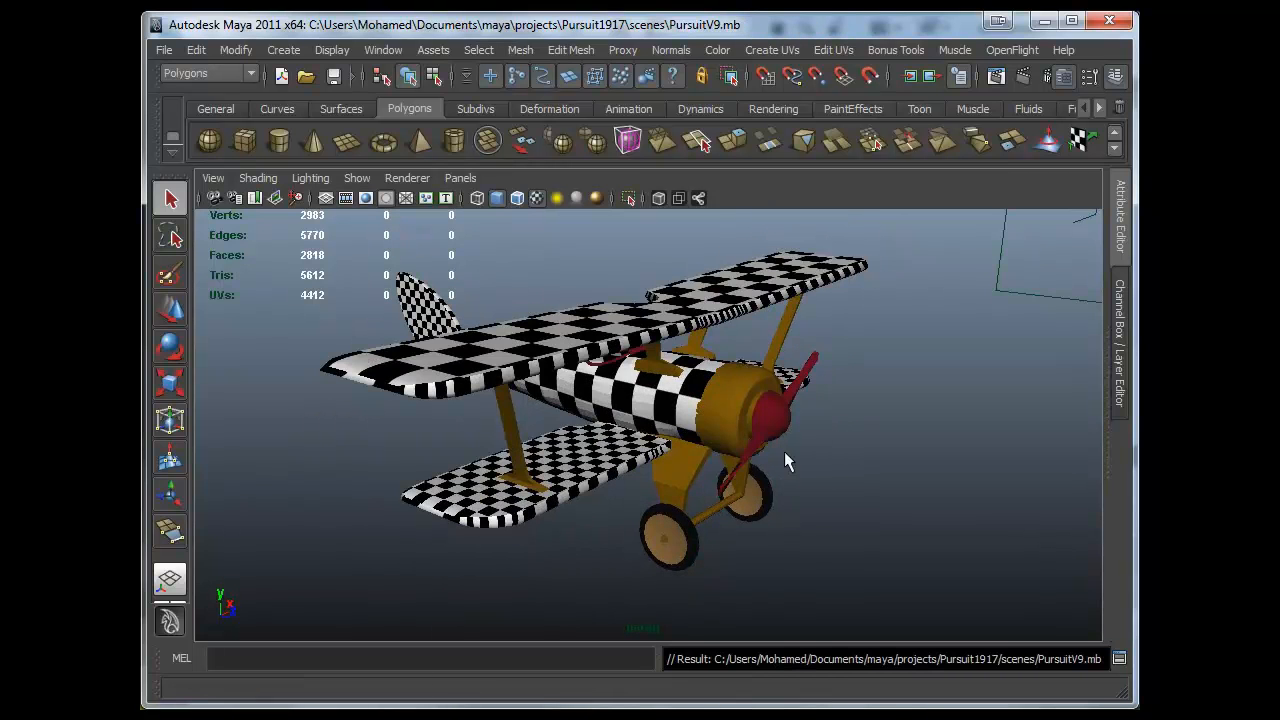
- Orbit around the biplane to inspect the checker textures on the wings and fuselage
{"action": "left_click_drag", "start_coordinate": [726, 428], "coordinate": [759, 446], "text": "alt"}
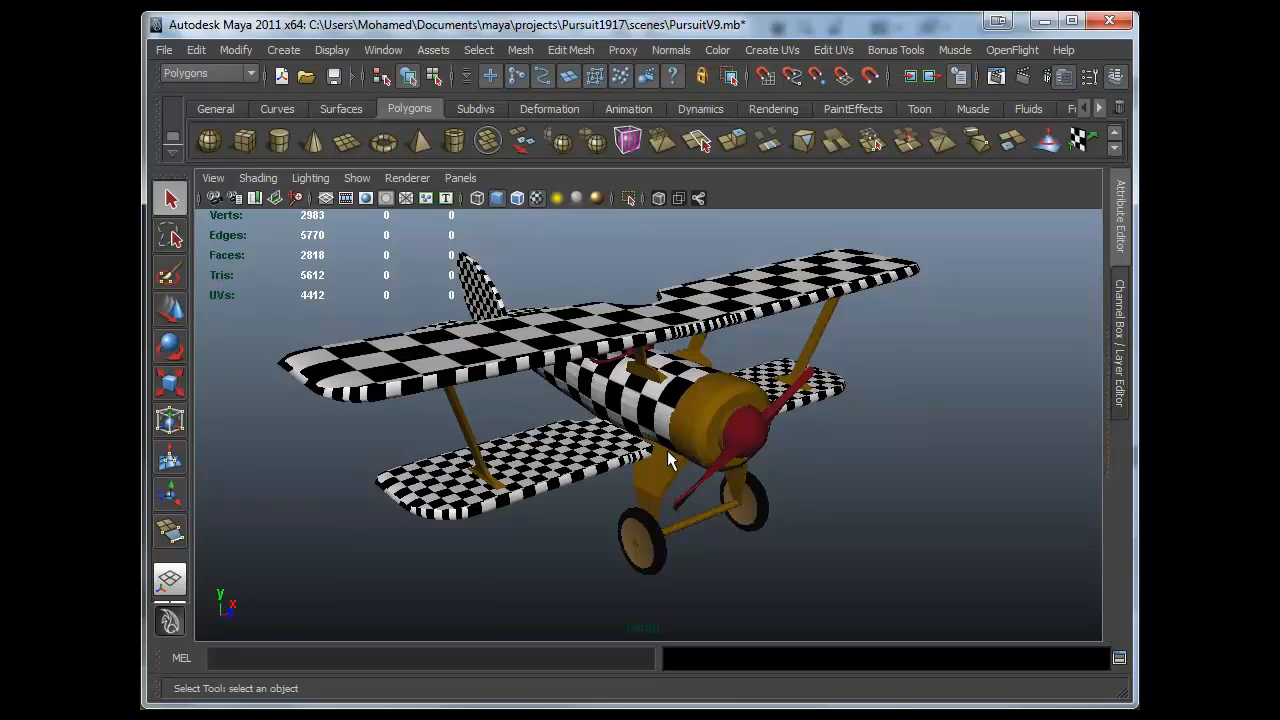
{"action": "left_click_drag", "start_coordinate": [667, 448], "coordinate": [775, 432], "text": "alt"}
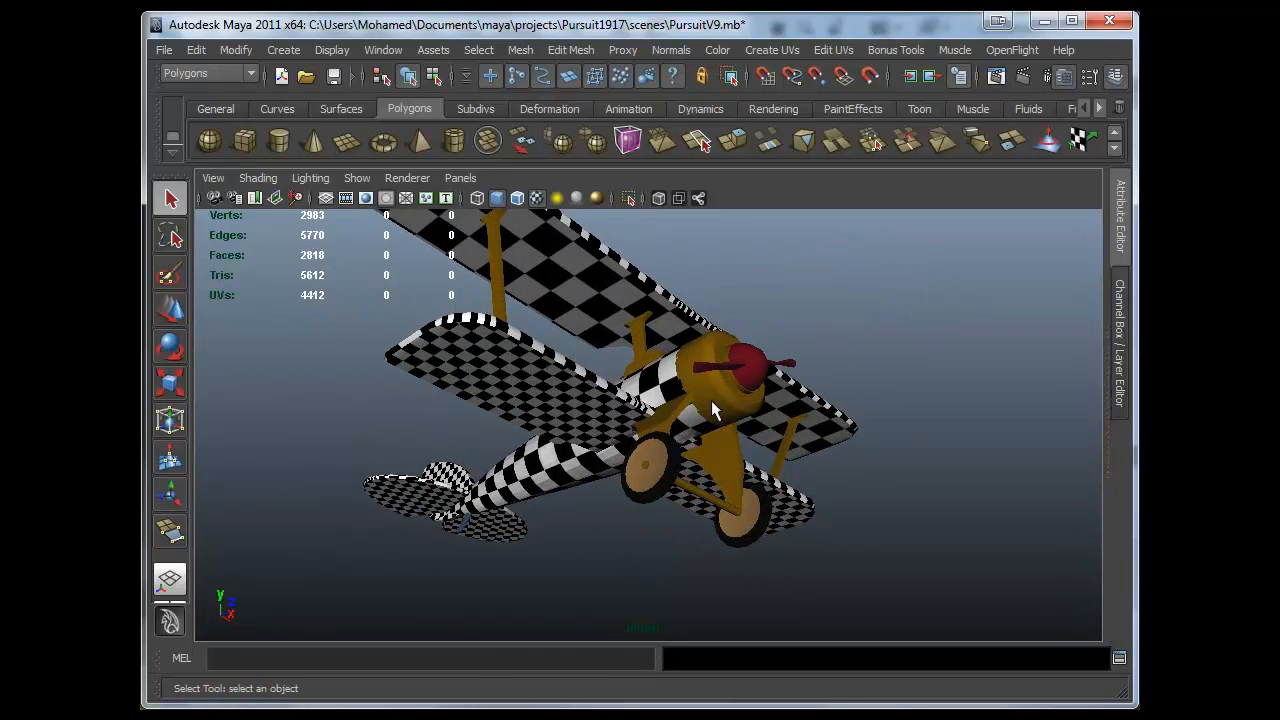
{"action": "left_click_drag", "start_coordinate": [773, 383], "coordinate": [768, 484], "text": "alt"}
{"action": "left_click_drag", "start_coordinate": [721, 437], "coordinate": [689, 423], "text": "alt"}
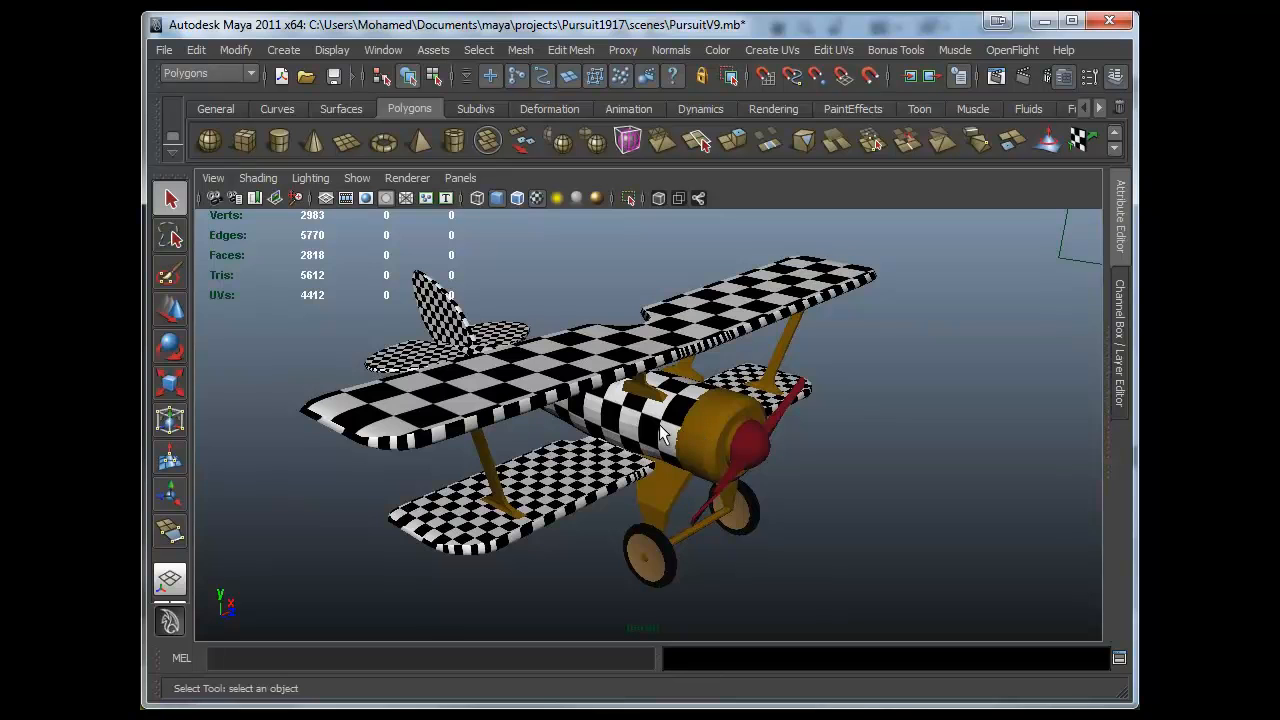
{"action": "left_click_drag", "start_coordinate": [612, 410], "coordinate": [607, 395], "text": "alt"}
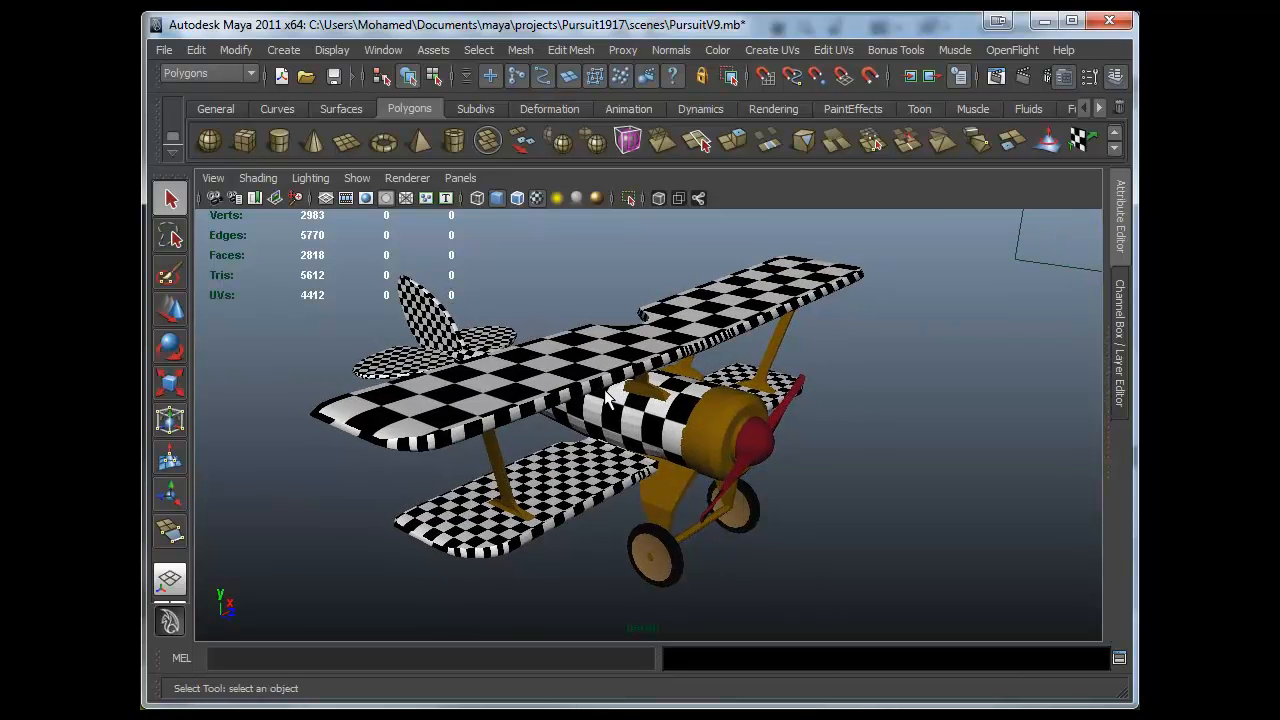
- Select the propeller, orbit to view it from the side, and save the scene
{"action": "left_click", "coordinate": [540, 390]}
{"action": "left_click", "coordinate": [718, 416]}
{"action": "left_click", "coordinate": [742, 425]}
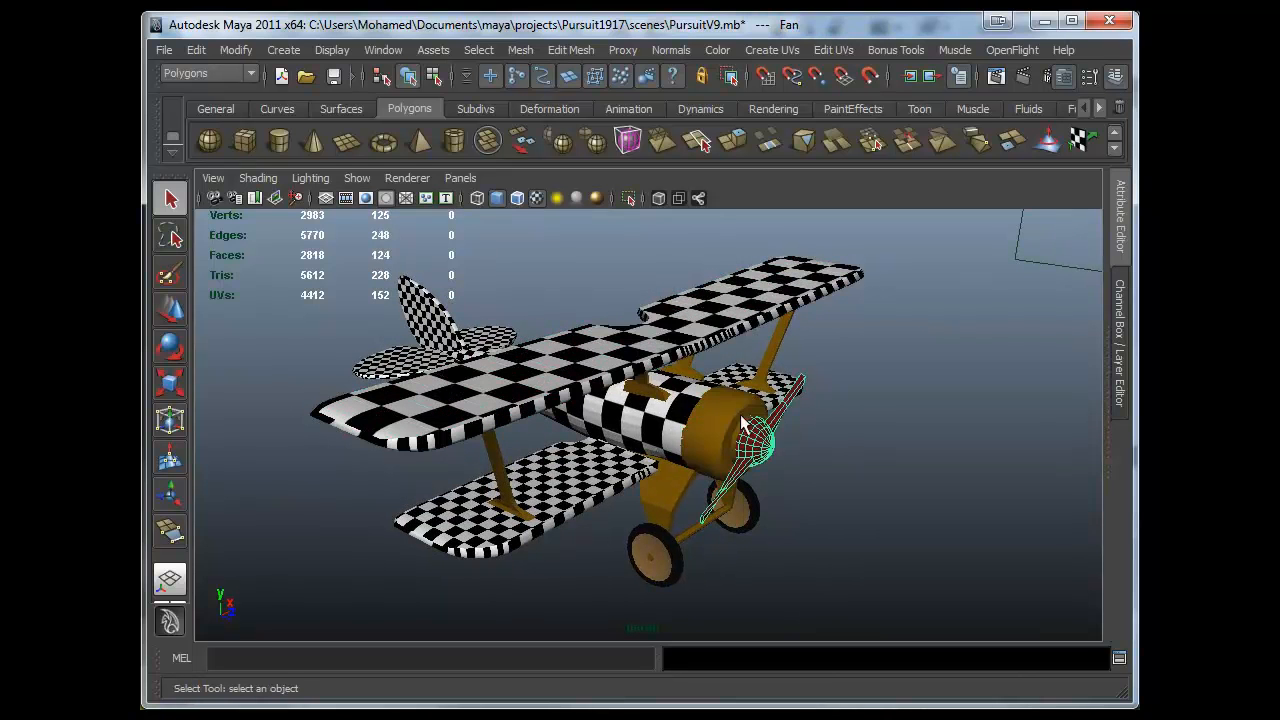
{"action": "left_click_drag", "start_coordinate": [742, 425], "coordinate": [706, 427], "text": "alt"}
{"action": "left_click_drag", "start_coordinate": [630, 420], "coordinate": [784, 490], "text": "alt"}
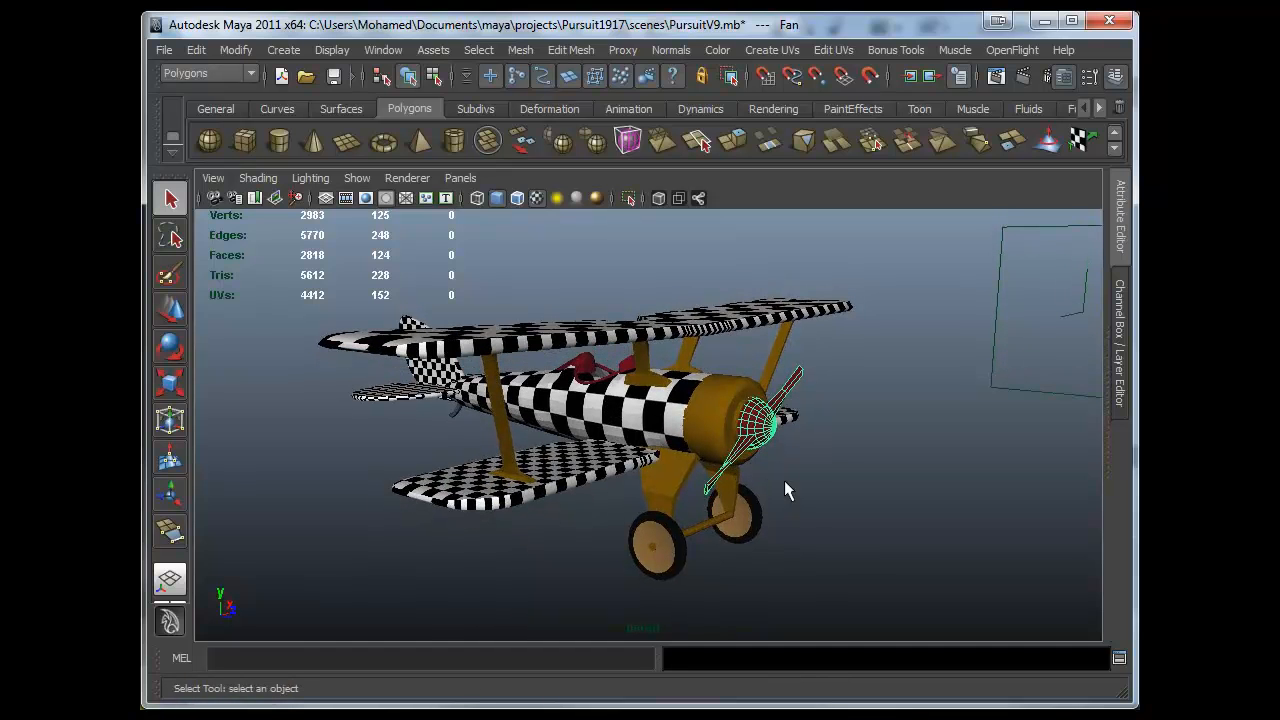
{"action": "left_click", "coordinate": [164, 50]}
{"action": "left_click", "coordinate": [219, 122]}
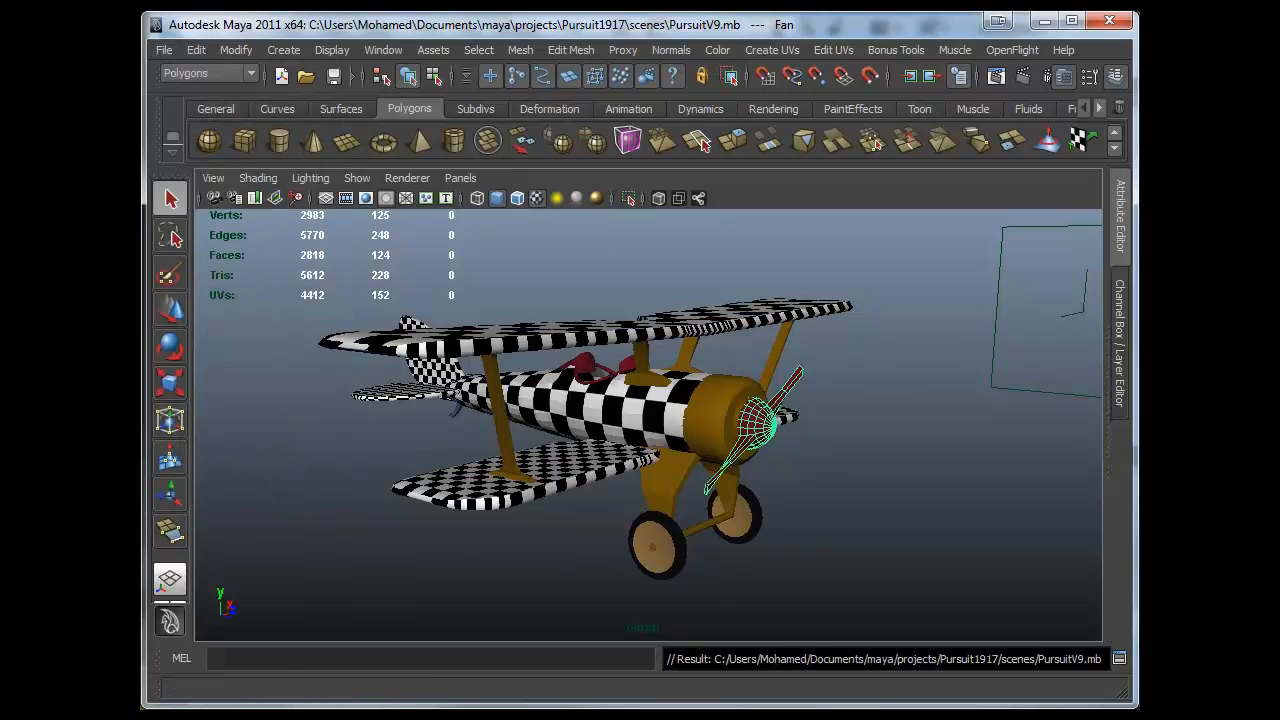